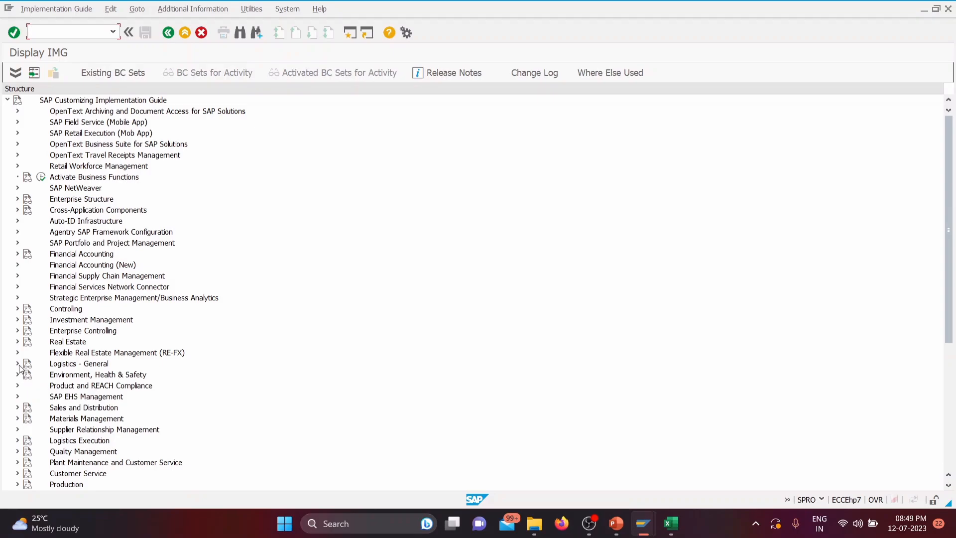
Step: Open the Define Material Groups activity under Logistics - General, Material Master, Settings for Key Fields in the IMG structure
left_click(17, 363)
scroll(129, 230, "down", 1)
scroll(131, 230, "up", 1)
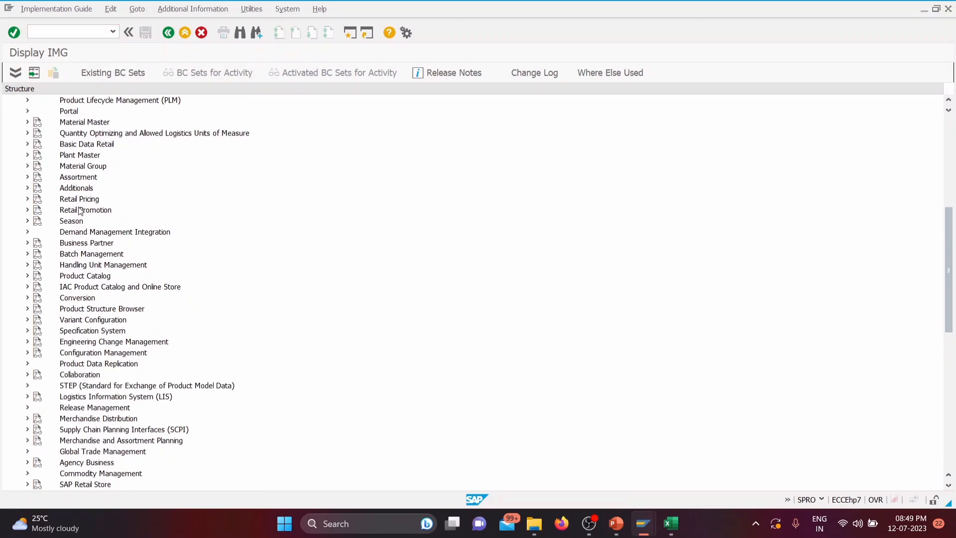
left_click(28, 122)
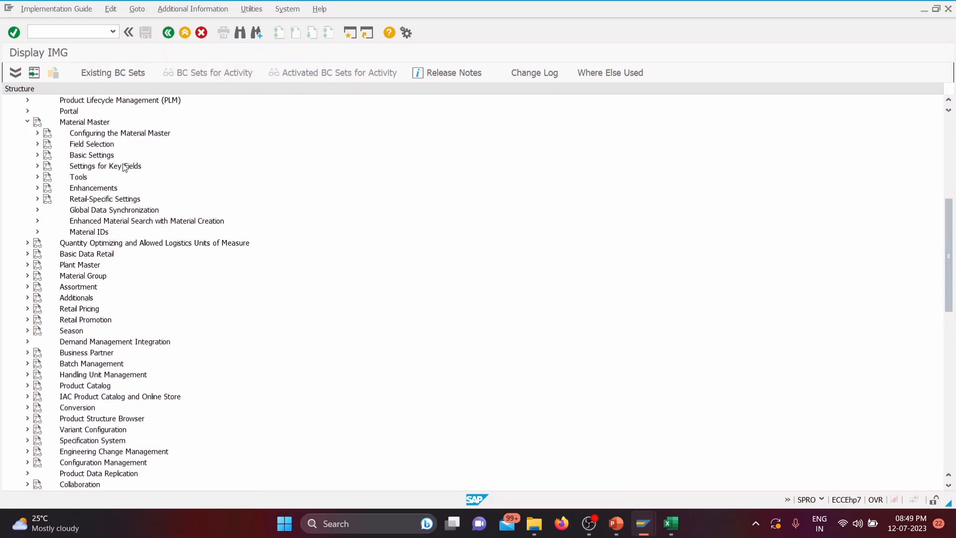
left_click(39, 166)
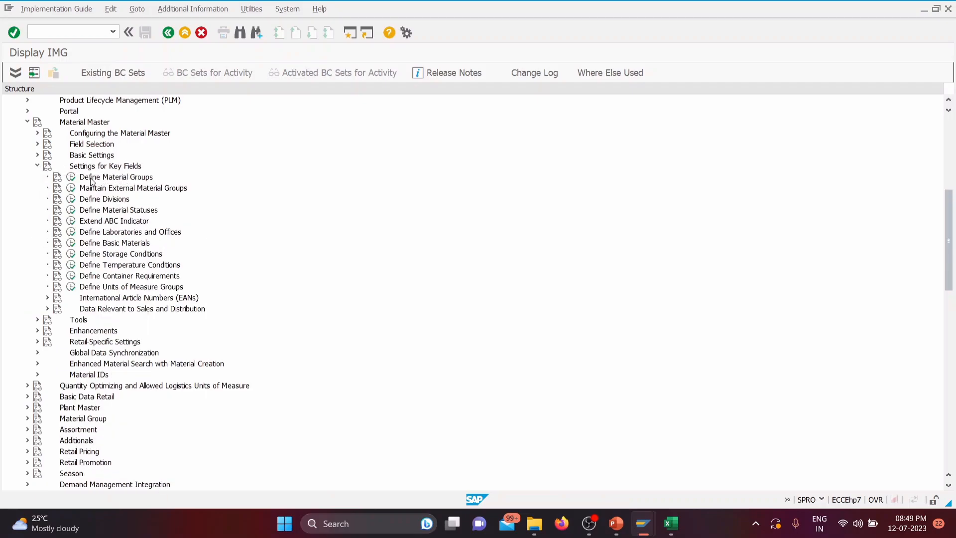
left_click(71, 178)
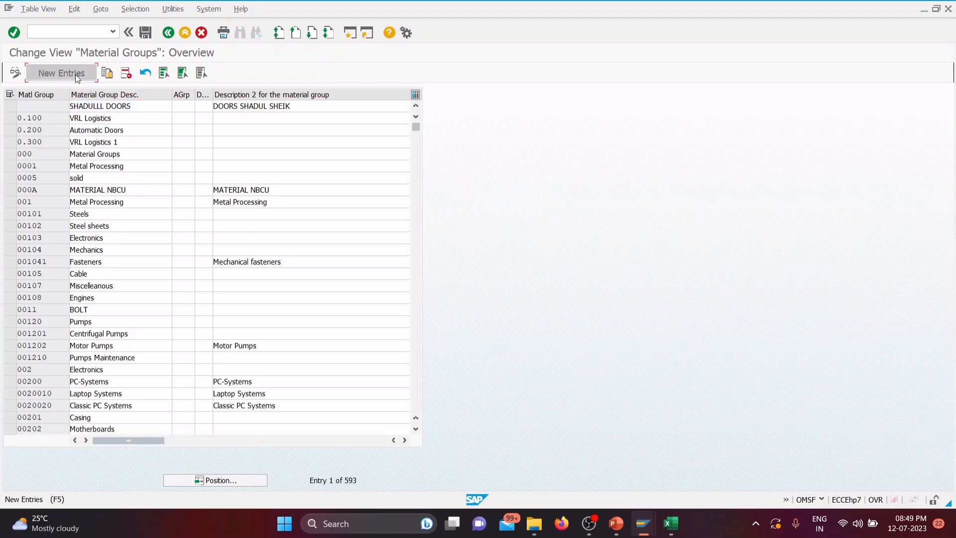
Step: Create material group TGMECH with the description TATA MECH MATERIAL and save it to the TATA GROUP customizing request
left_click(61, 72)
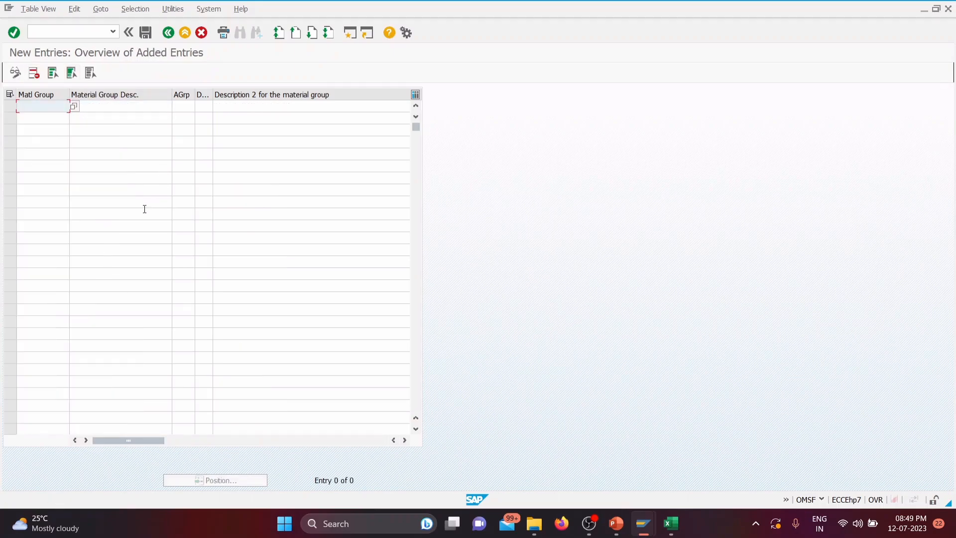
type("TG")
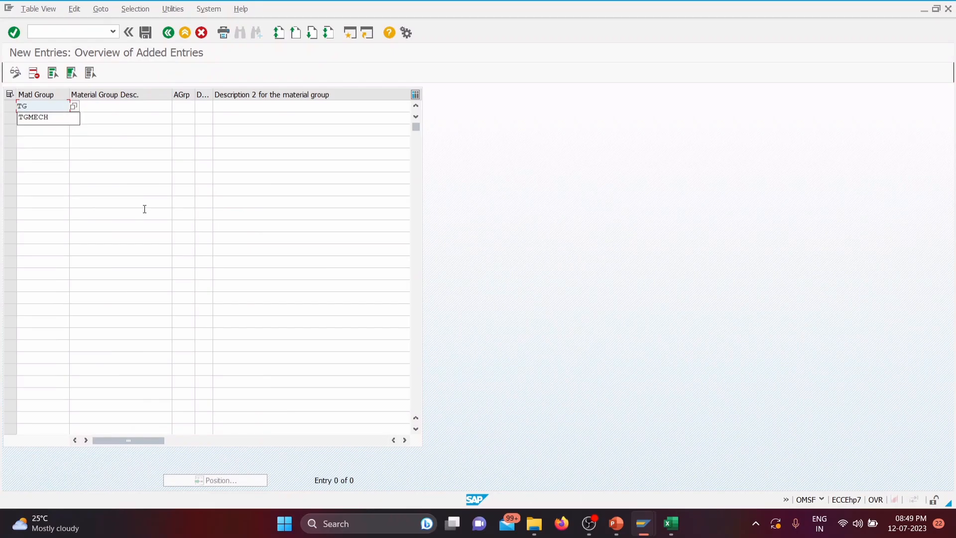
type("MECH")
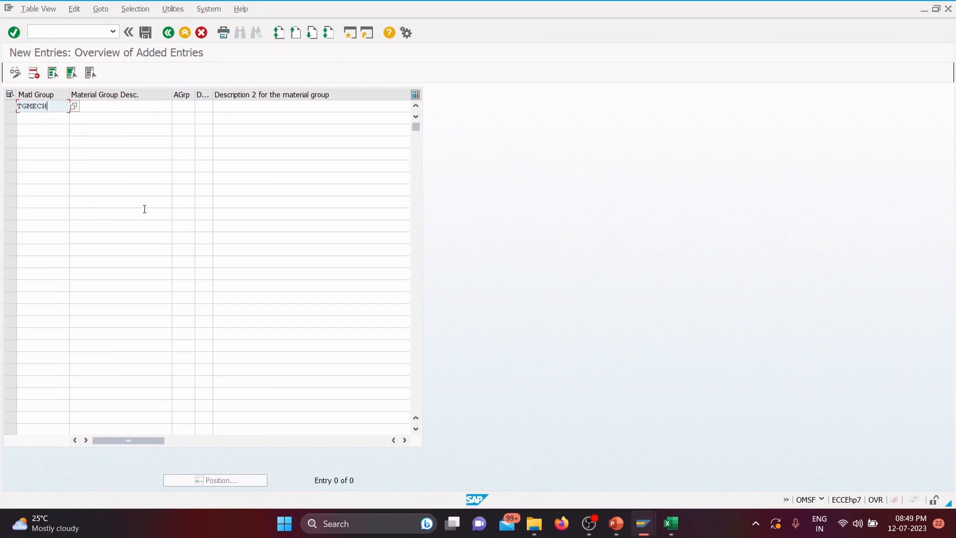
left_click(94, 106)
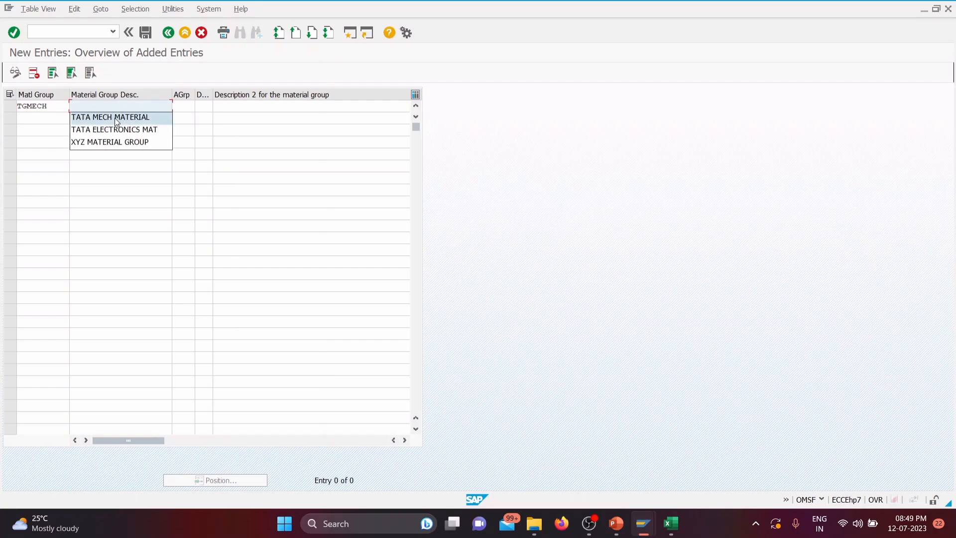
left_click(114, 118)
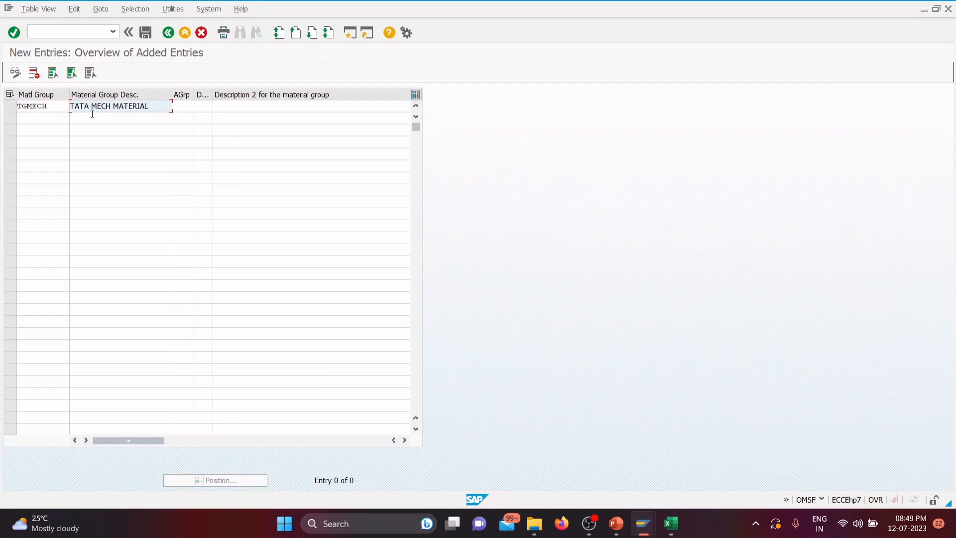
left_click(146, 33)
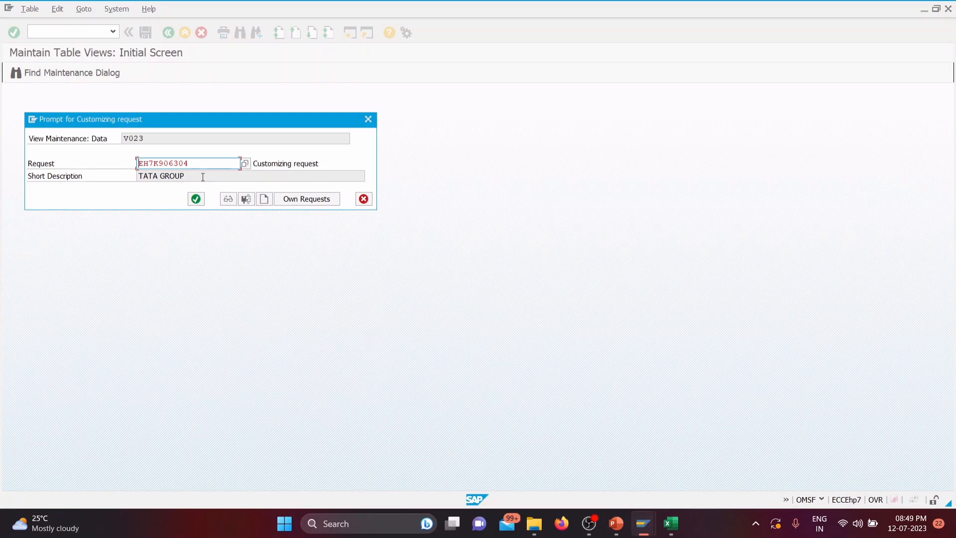
left_click(197, 200)
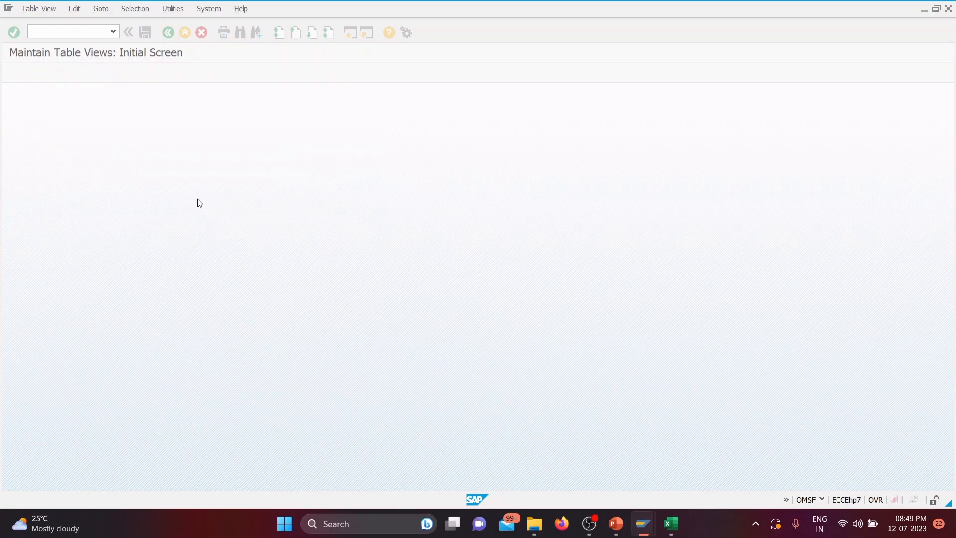
Step: Switch to the Excel workbook, enter TGMECH in cell F26 for Material Group, and return to SAP
left_click(671, 523)
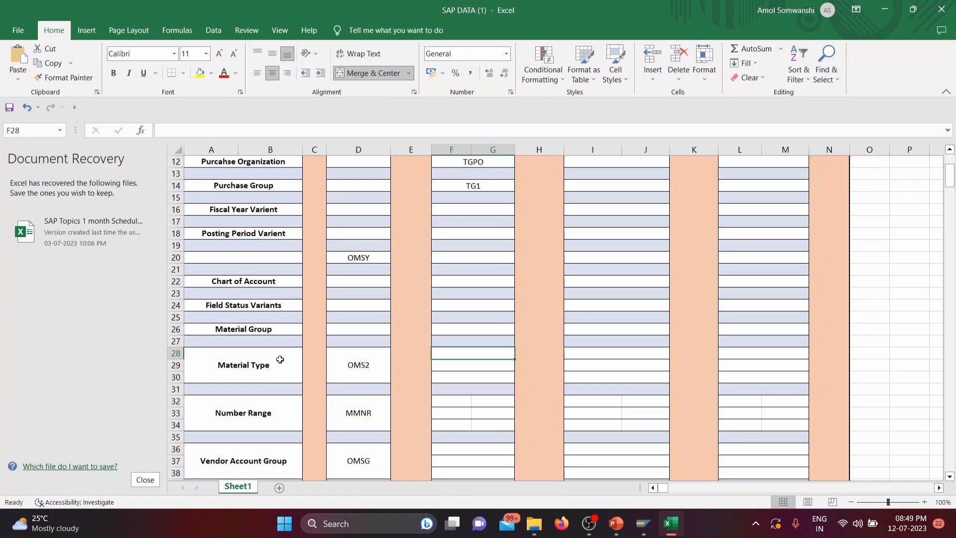
left_click(477, 329)
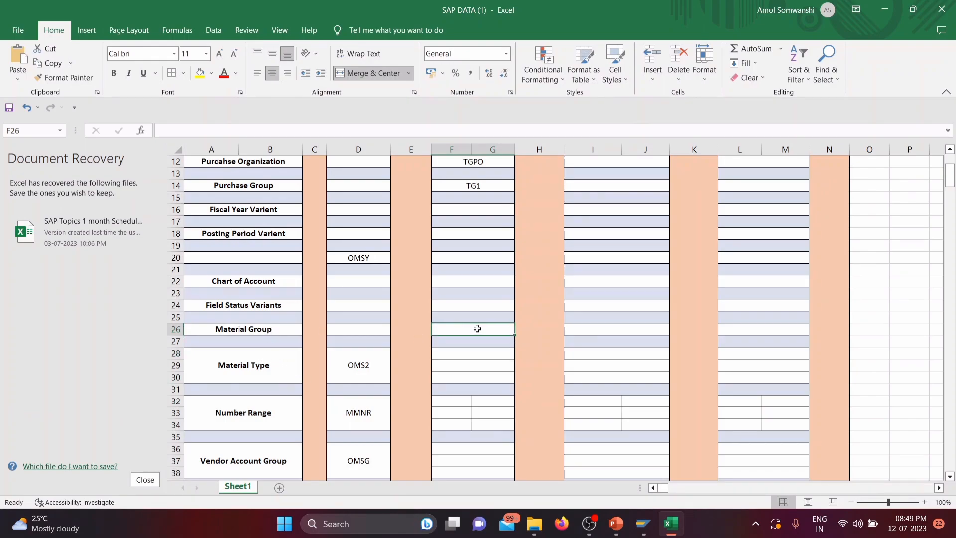
type("TGME")
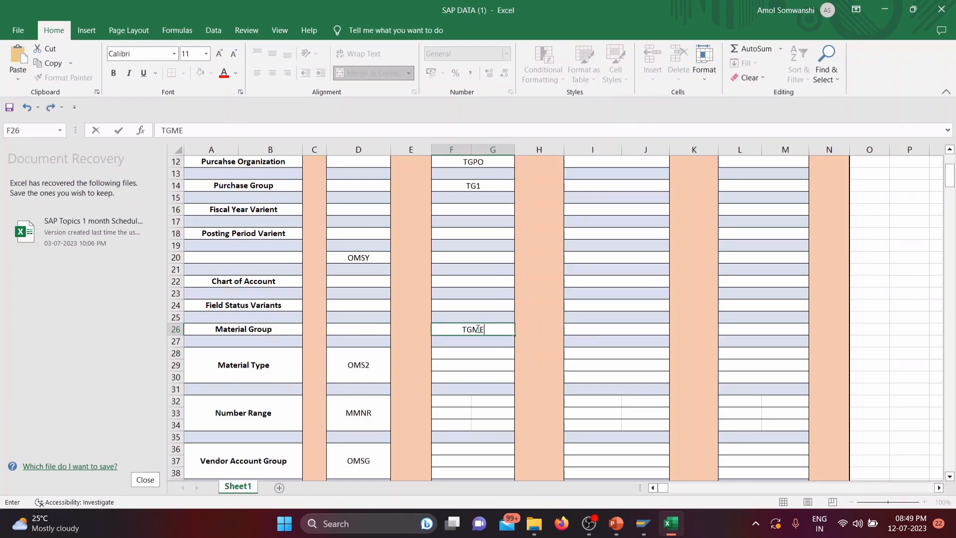
type("CH")
left_click(884, 10)
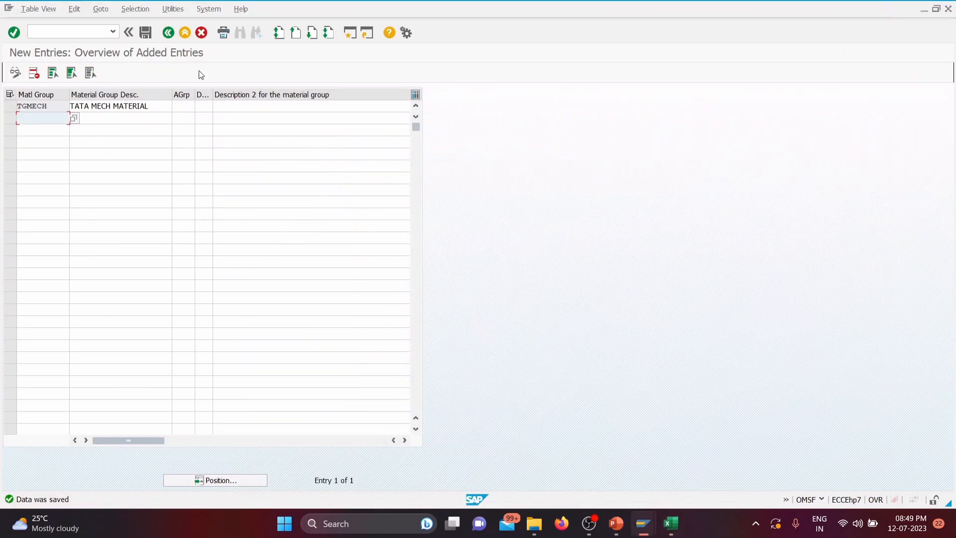
Step: Leave the material groups view and collapse Settings for Key Fields in the IMG structure
left_click(168, 33)
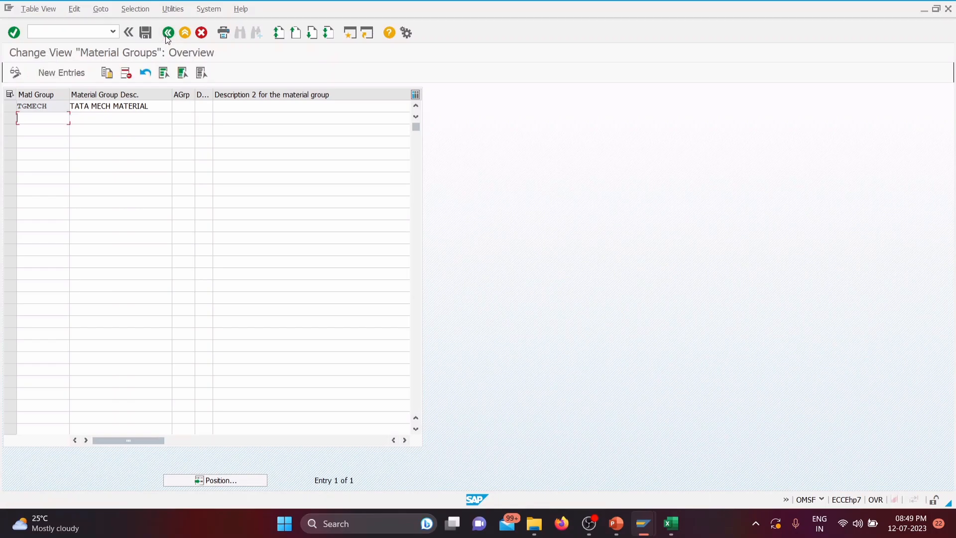
left_click(166, 34)
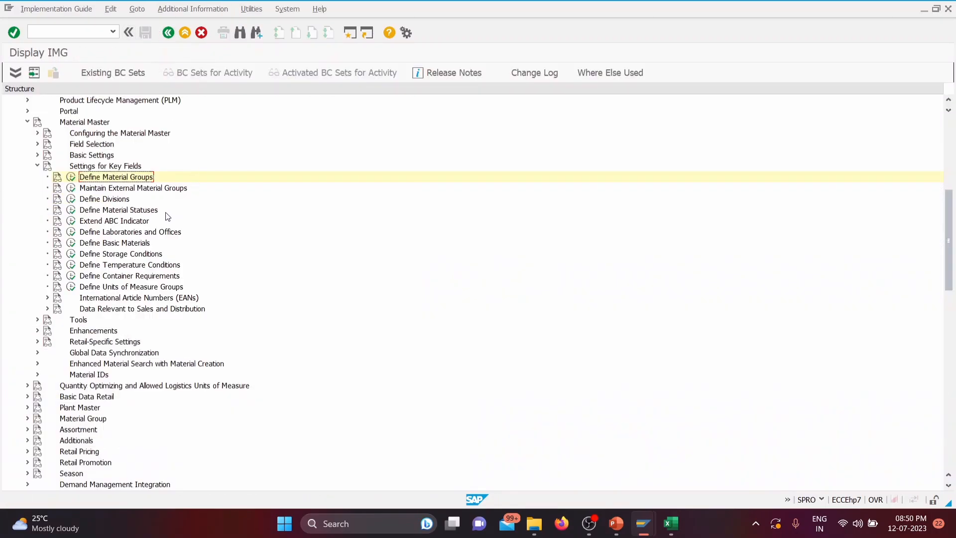
left_click(37, 165)
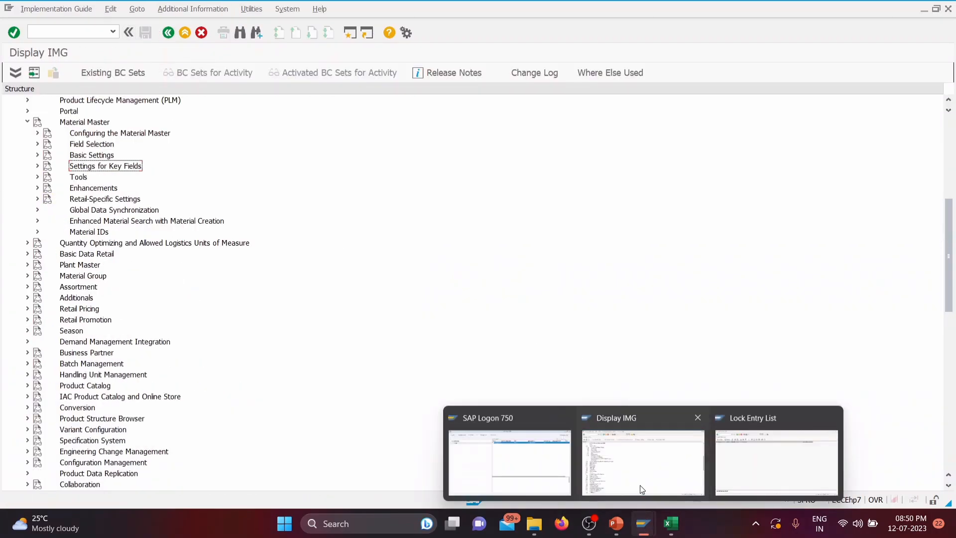
Step: Review the Material Type slide in the PowerPoint presentation and return to the SAP Display IMG window
left_click(617, 523)
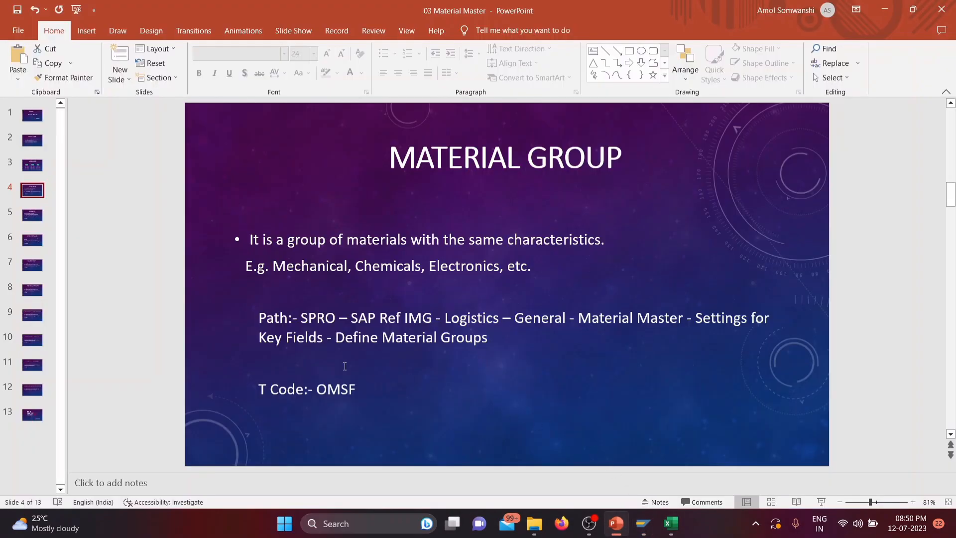
scroll(70, 225, "down", 1)
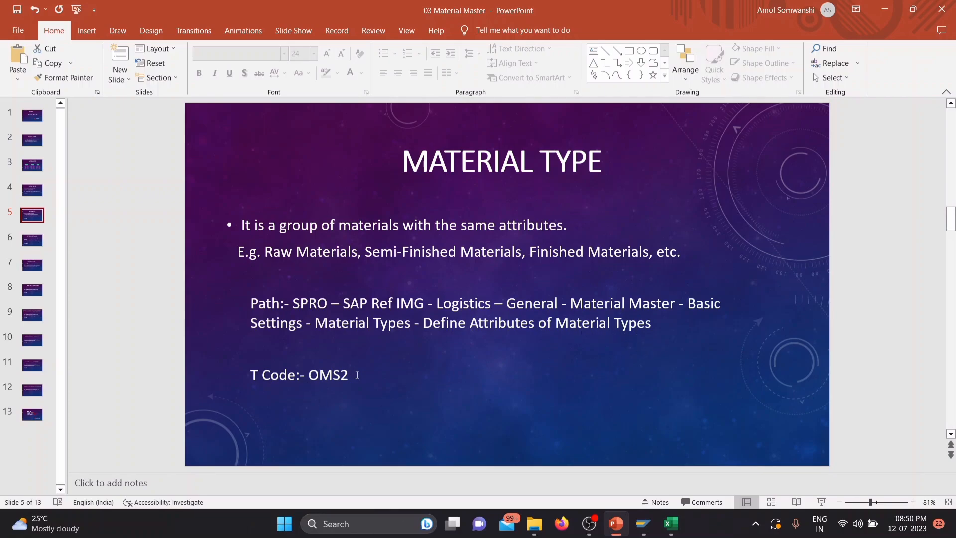
mouse_move(643, 523)
left_click(664, 483)
Step: Expand Basic Settings and its Material Types node under Material Master in the IMG structure
scroll(114, 251, "up", 3)
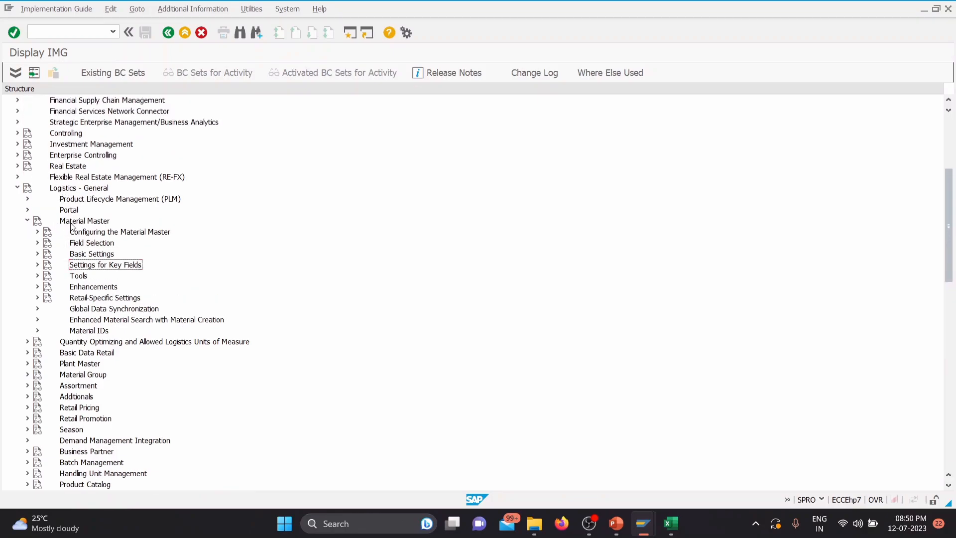
left_click(38, 254)
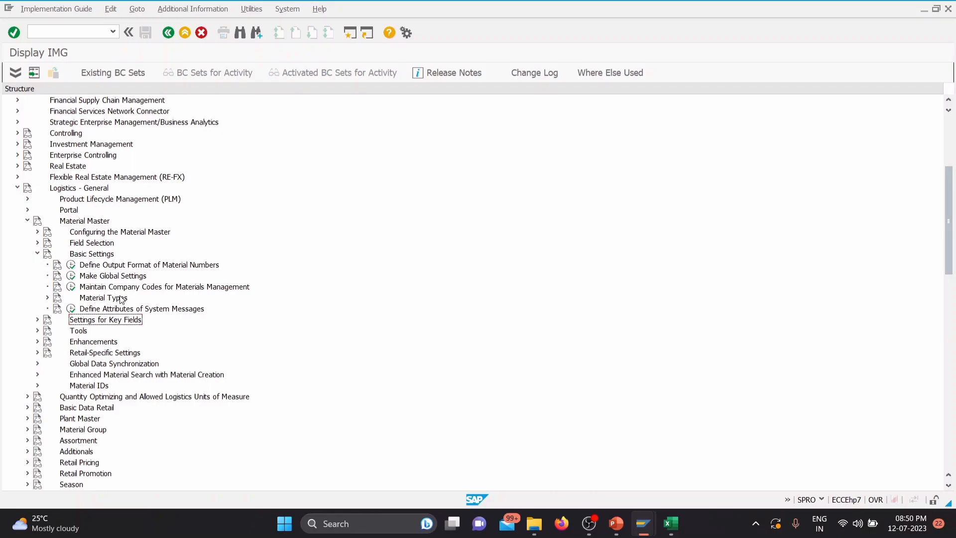
left_click(48, 297)
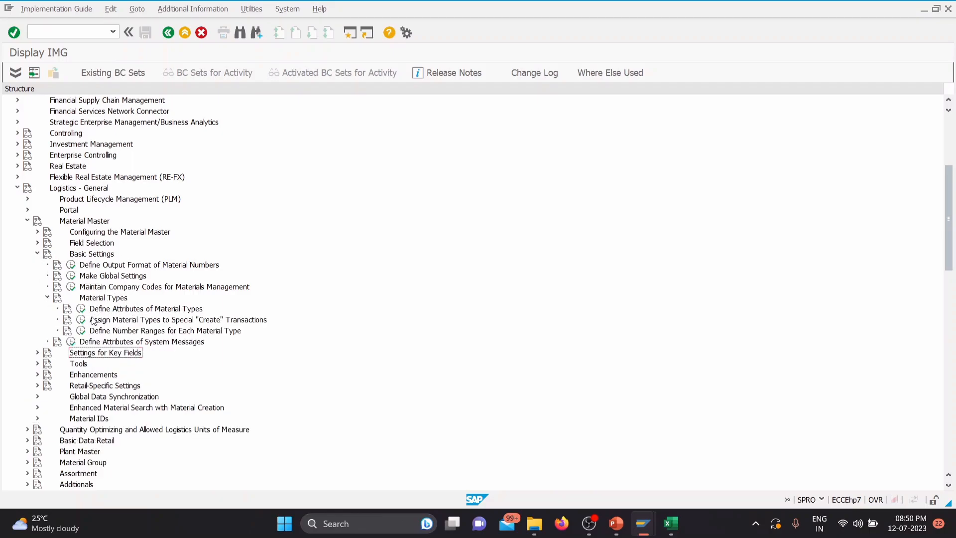
Step: Show the IMG activity keys as an additional information column beside the structure and adjust the column's width
left_click(216, 10)
mouse_move(209, 23)
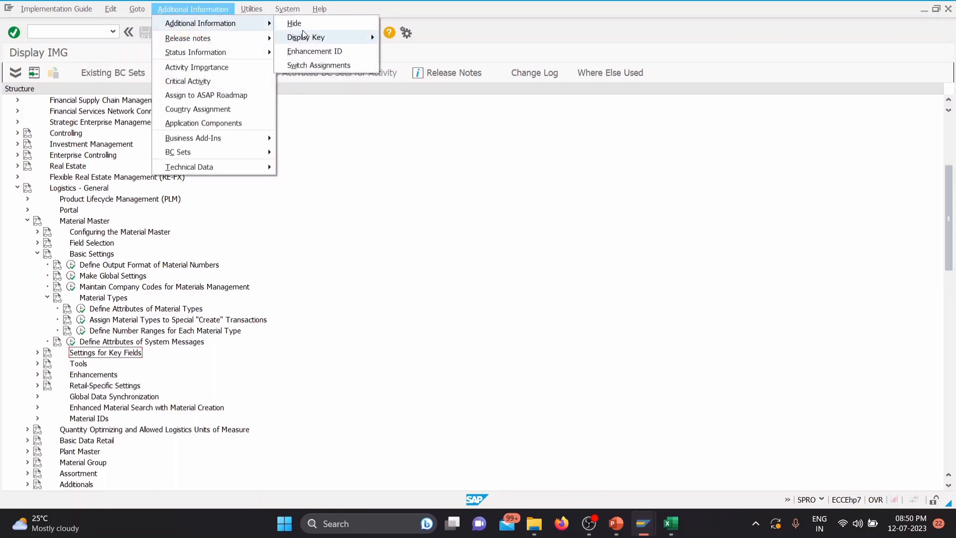
mouse_move(308, 40)
left_click(436, 79)
left_click_drag(429, 89, 473, 89)
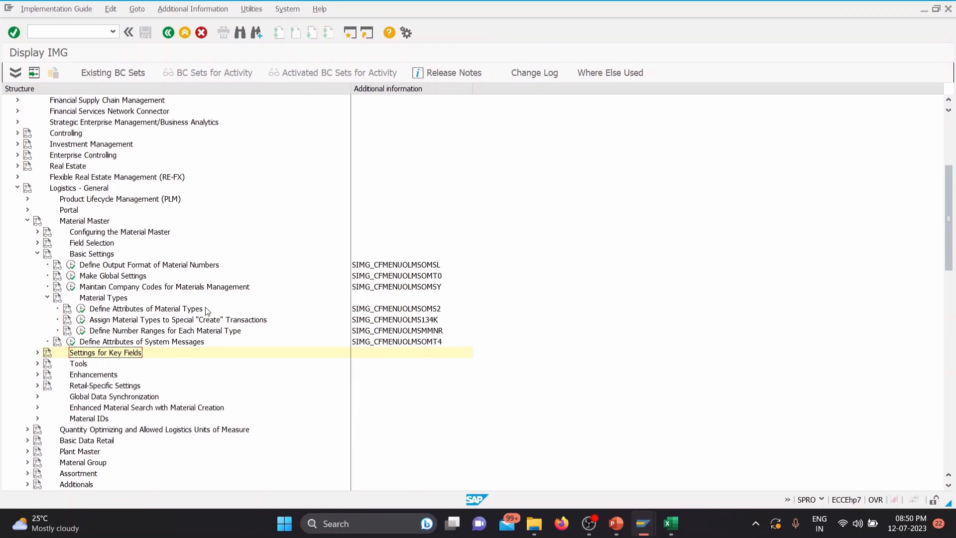
Step: Open Define Attributes of Material Types and position the material types list at ROH
left_click(81, 310)
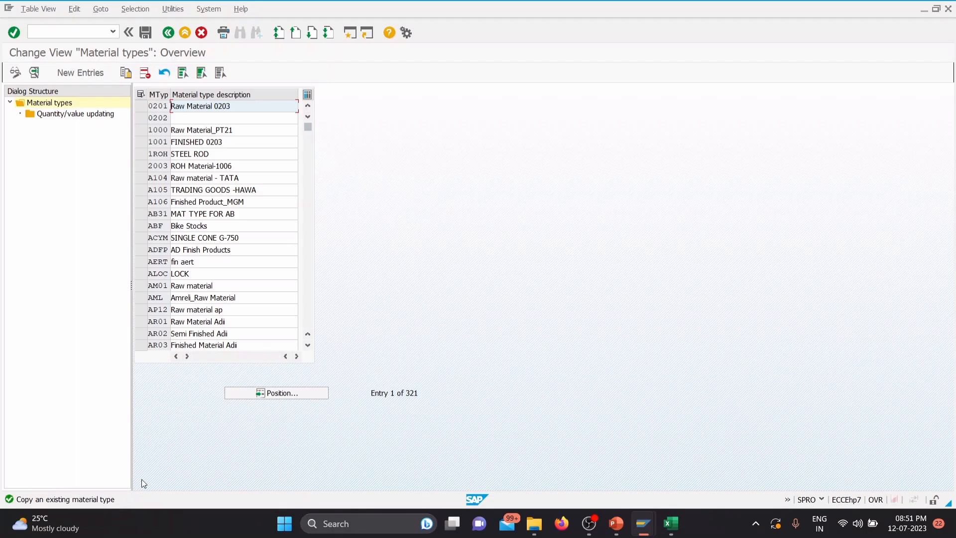
left_click(288, 393)
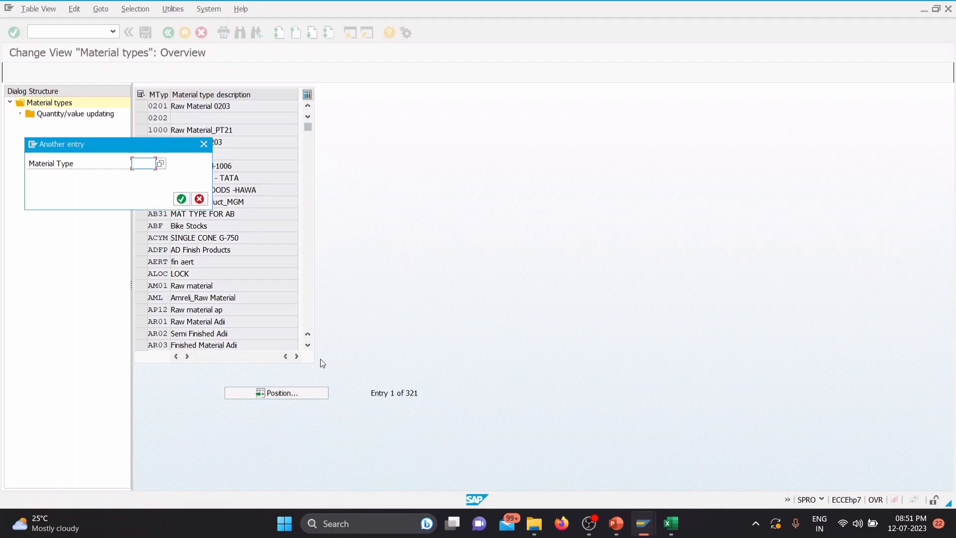
type("ROH")
key("Return")
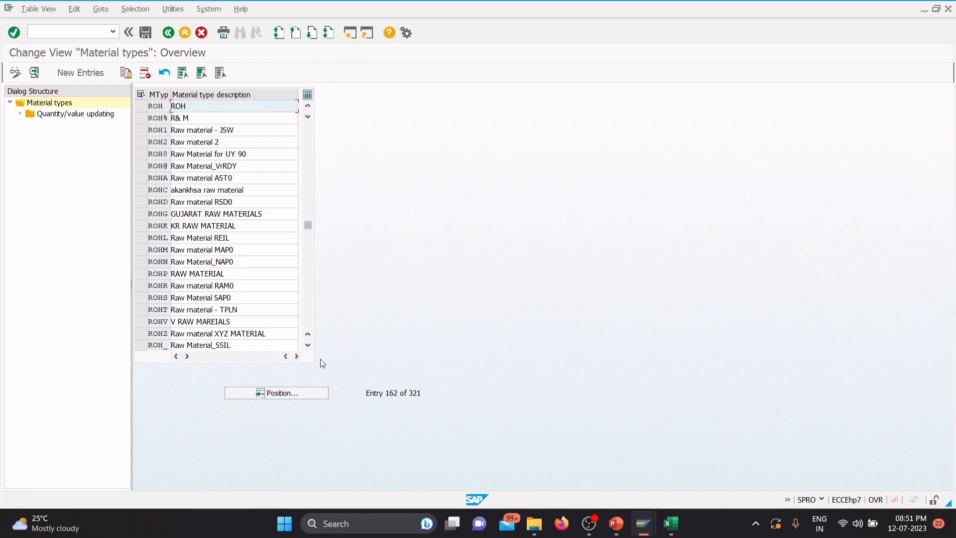
Step: Copy material type ROH, giving the copy the code TGRM and the description TATA GROUP RAW MATERIAL
left_click(141, 107)
left_click(130, 71)
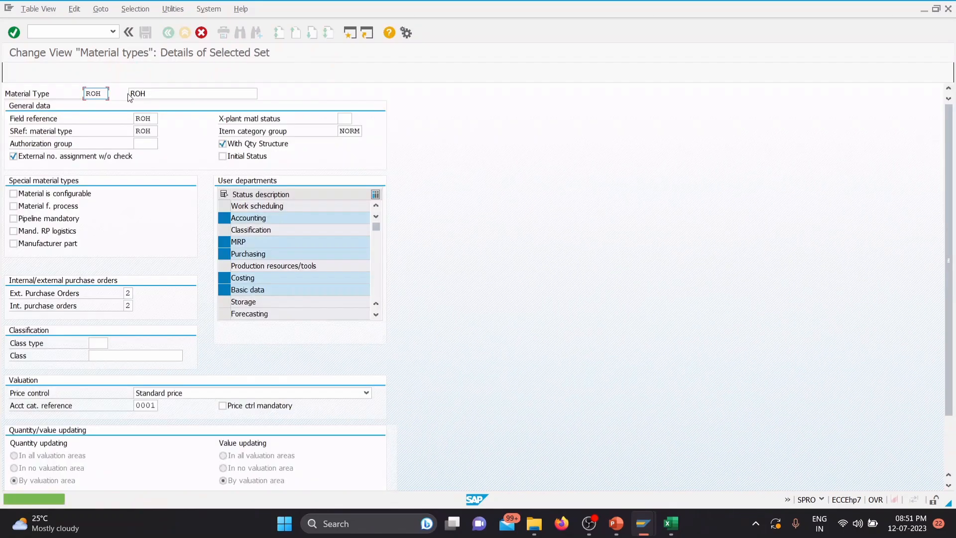
double_click(87, 94)
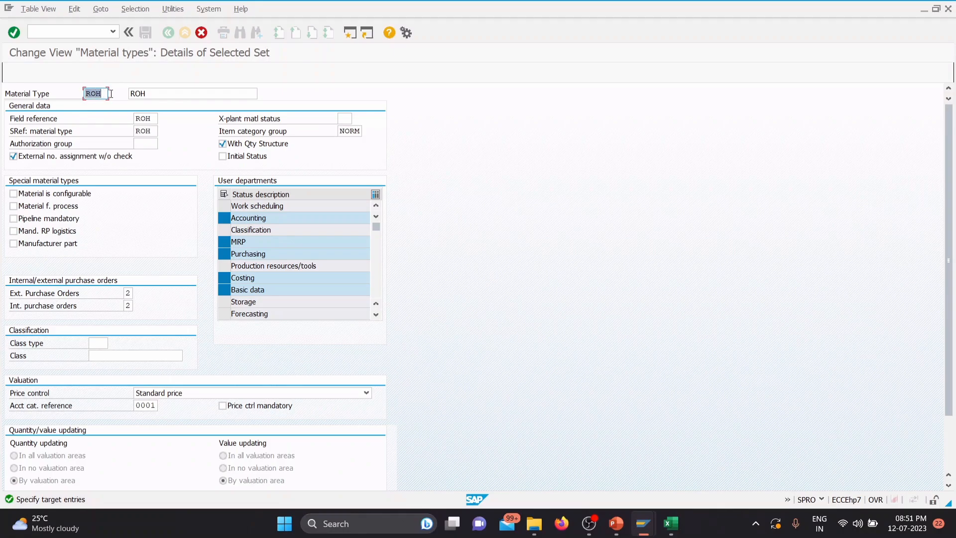
key("BackSpace")
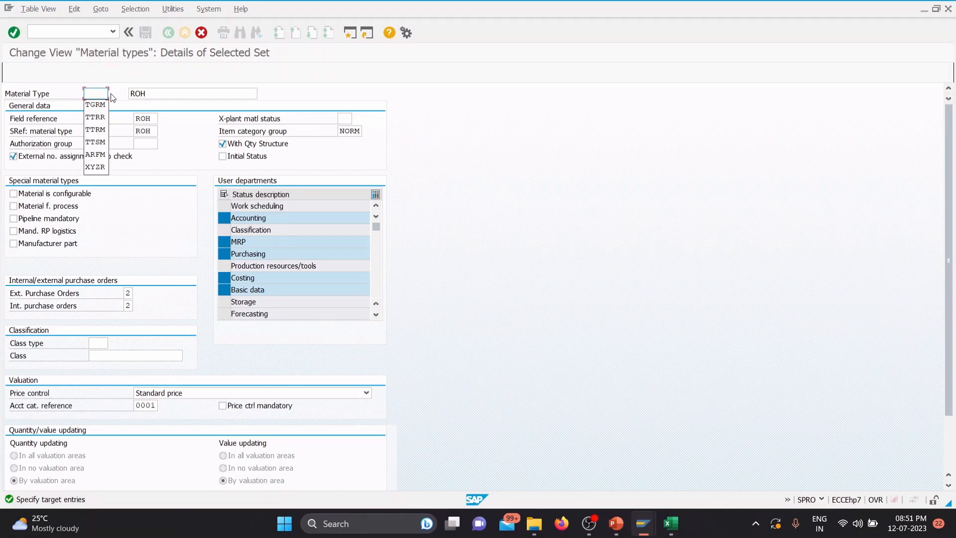
type("TGRM")
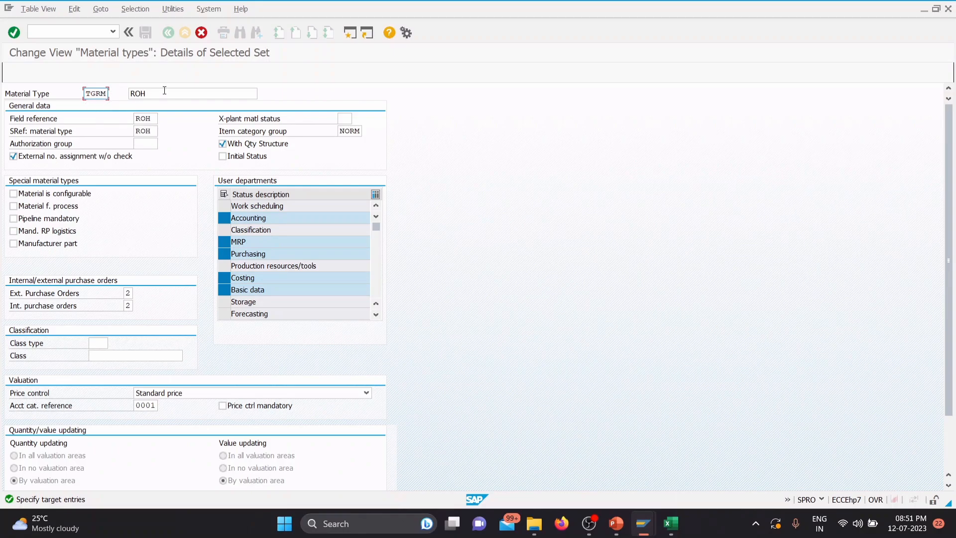
key("Tab")
type("T")
left_click(168, 107)
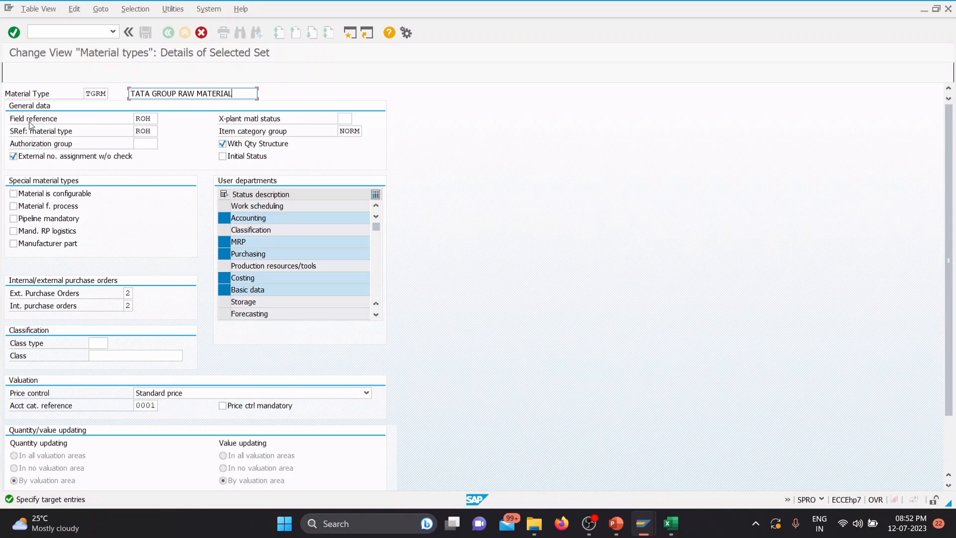
Step: Keep field reference ROH and select all user departments for material type TGRM
left_click(150, 118)
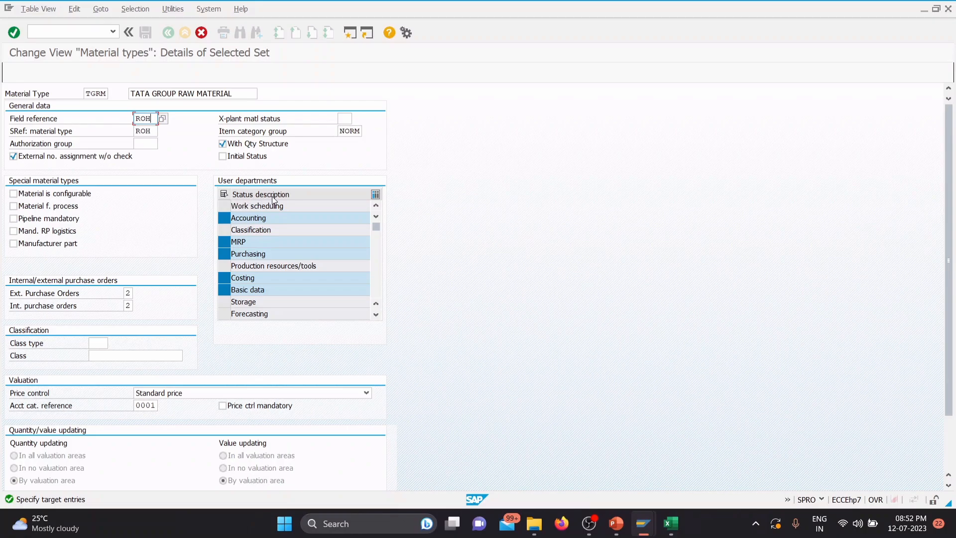
left_click(224, 193)
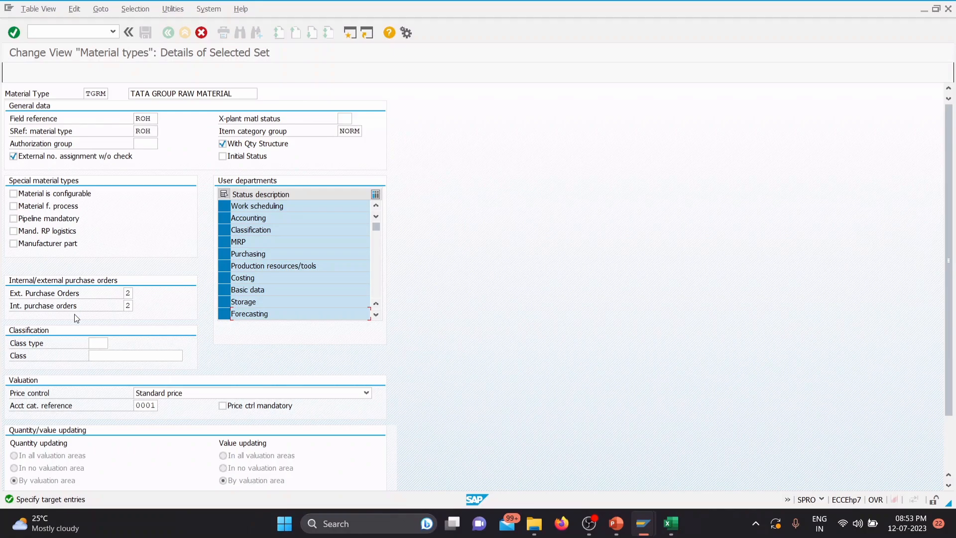
Step: Examine the allowed values for external purchase orders of material type TGRM and leave the setting at 2
left_click(128, 294)
left_click(143, 296)
left_click_drag(168, 92, 523, 43)
left_click_drag(568, 381, 669, 406)
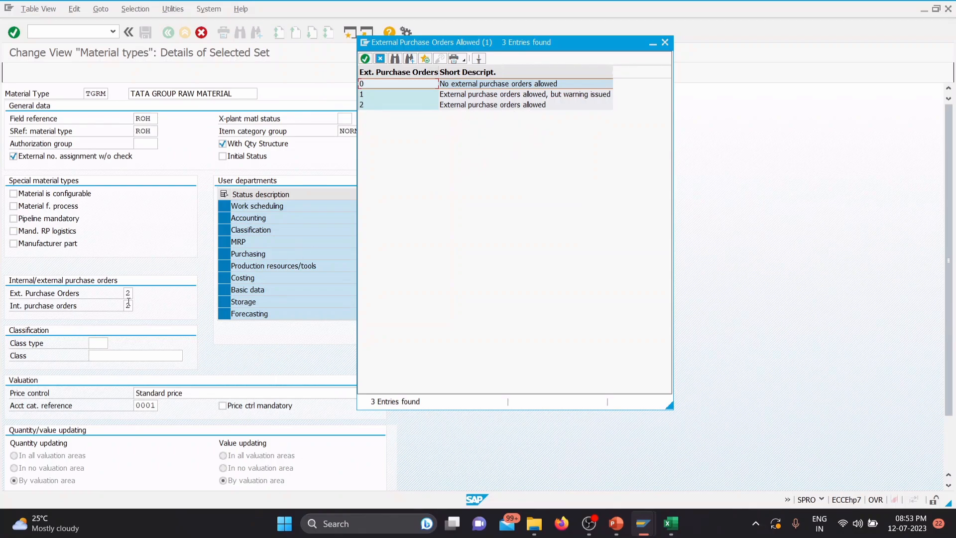
left_click(666, 43)
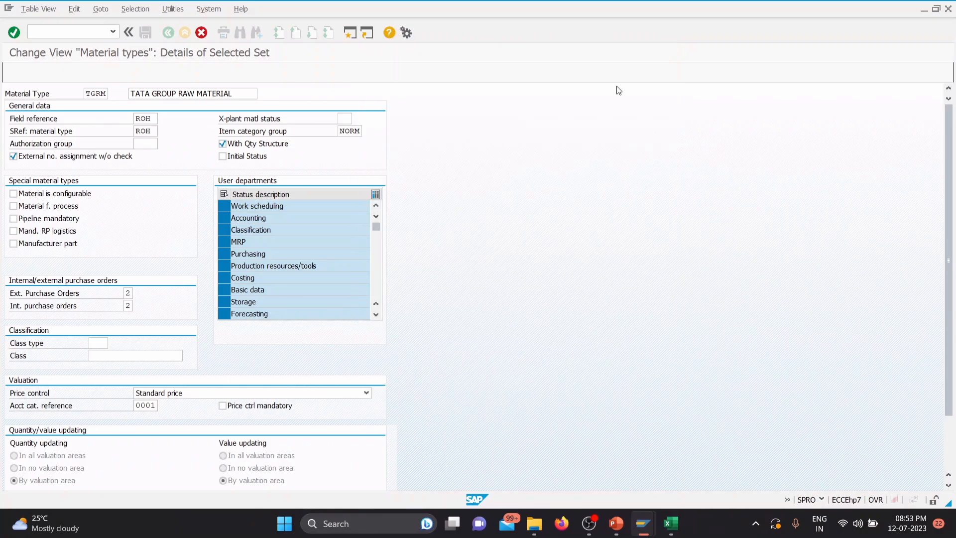
Step: Examine the allowed values for internal purchase orders and leave this setting at 2 as well
left_click(130, 307)
left_click(138, 306)
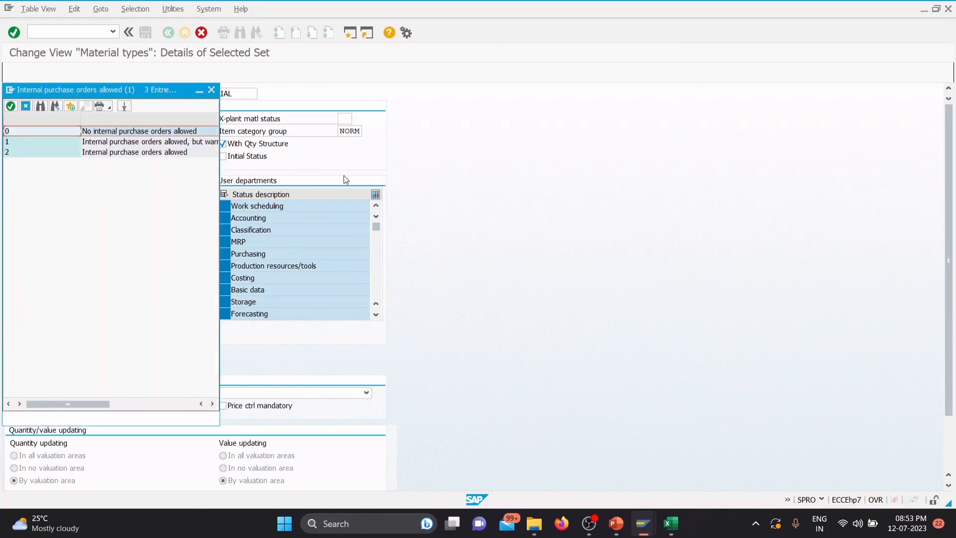
left_click_drag(208, 419, 366, 432)
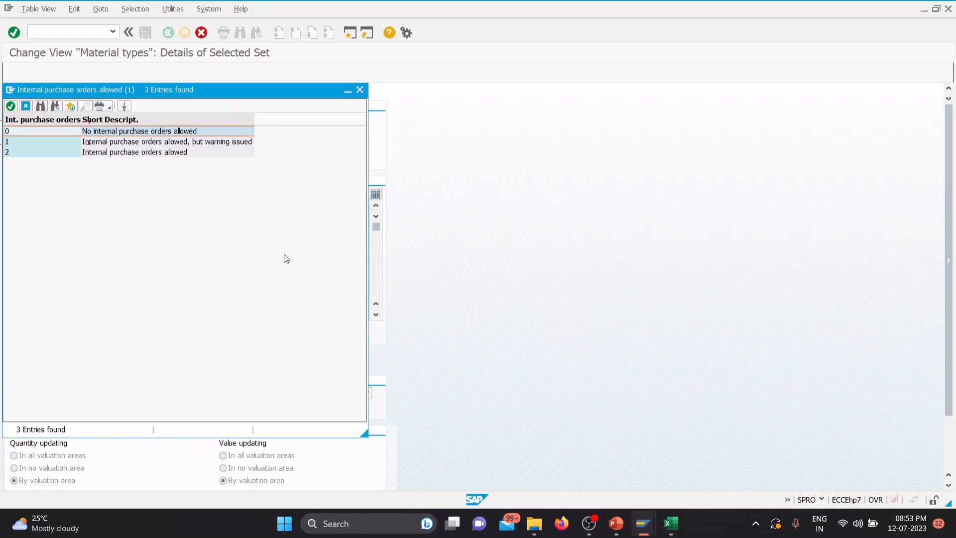
left_click_drag(277, 93, 622, 88)
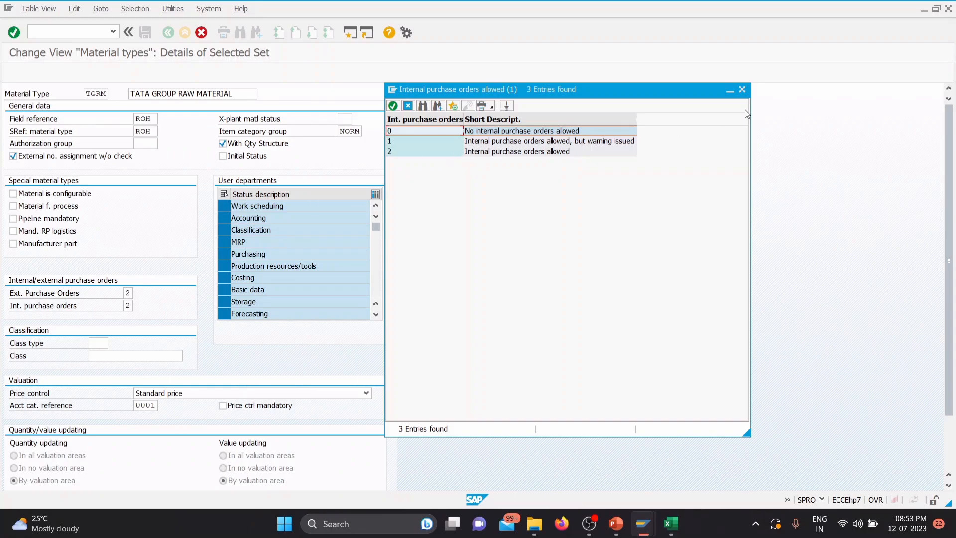
left_click(744, 90)
left_click(128, 305)
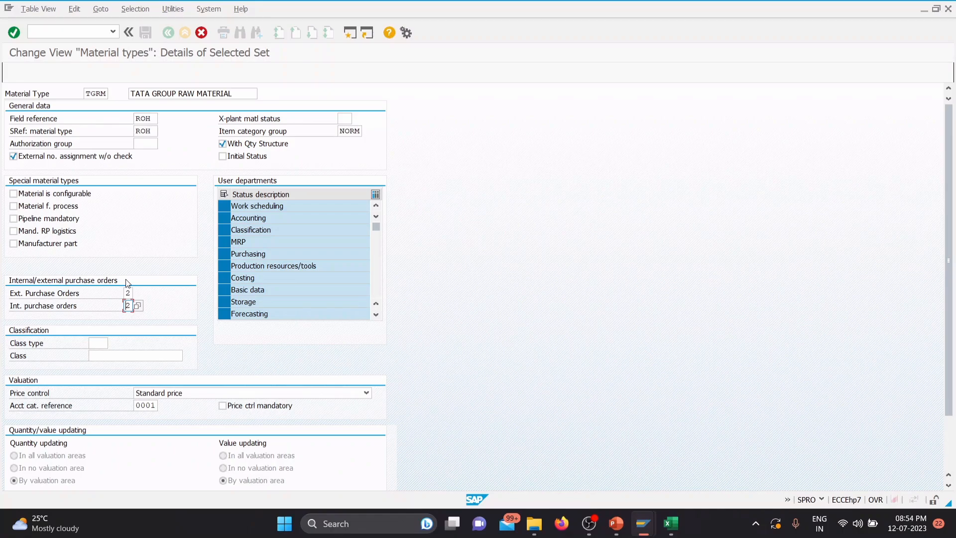
Step: Review the price control options in the valuation settings and choose Standard price
scroll(187, 342, "down", 1)
scroll(187, 342, "down", 1)
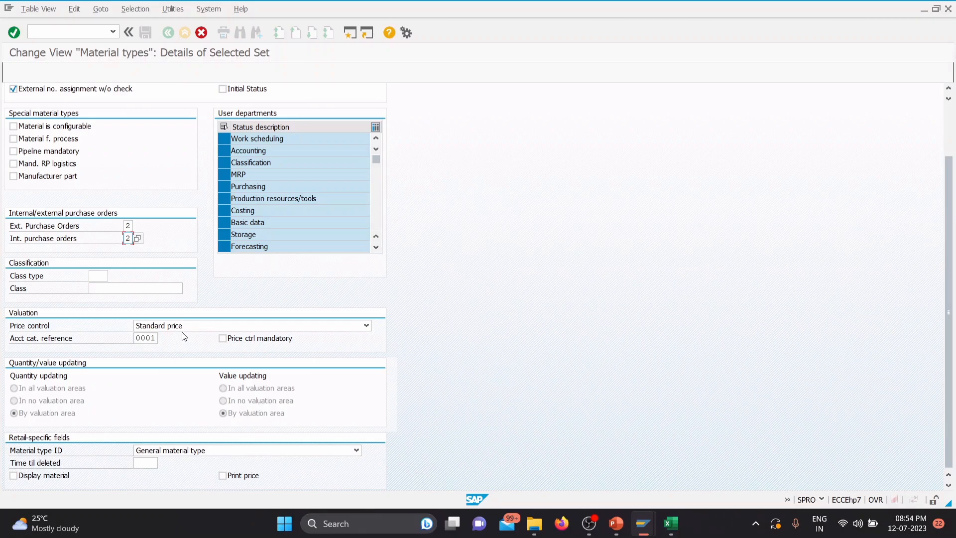
left_click(196, 326)
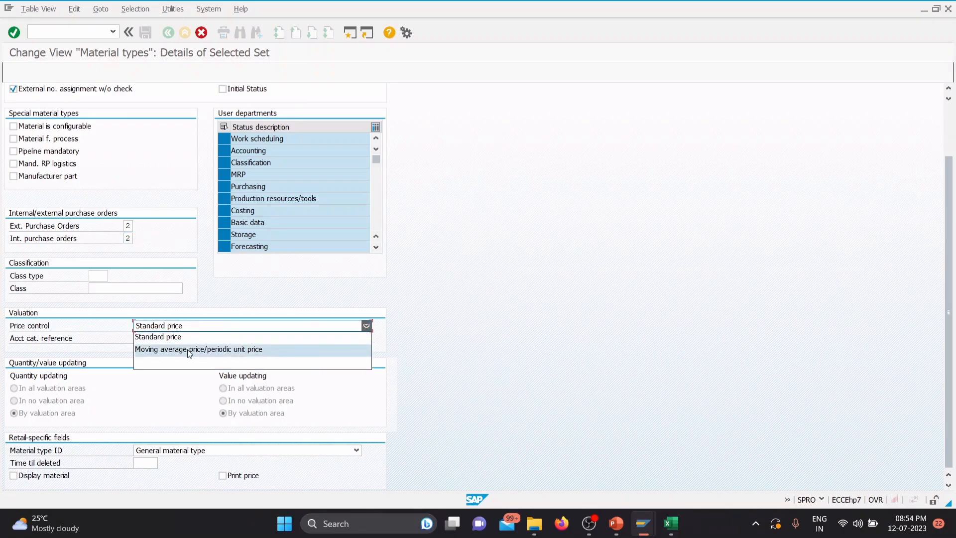
left_click(190, 338)
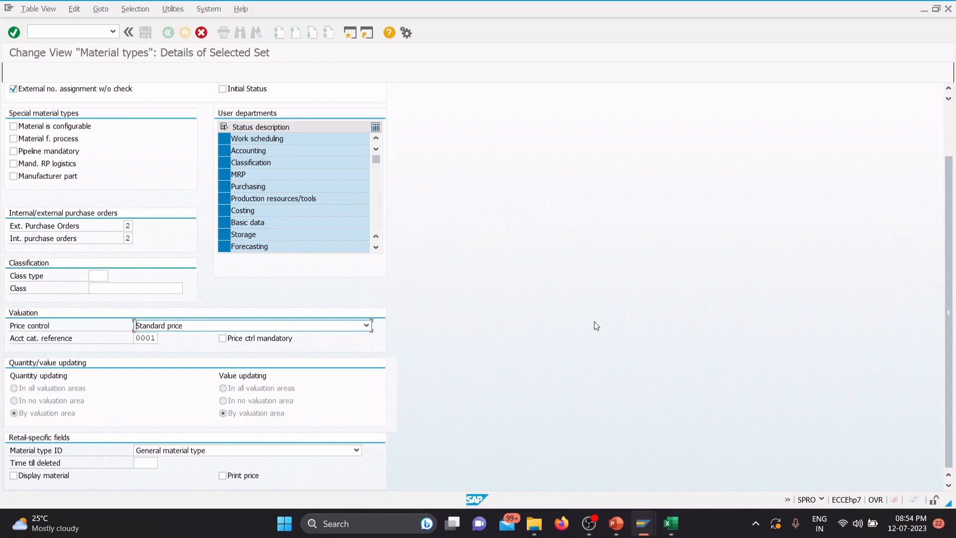
left_click(371, 326)
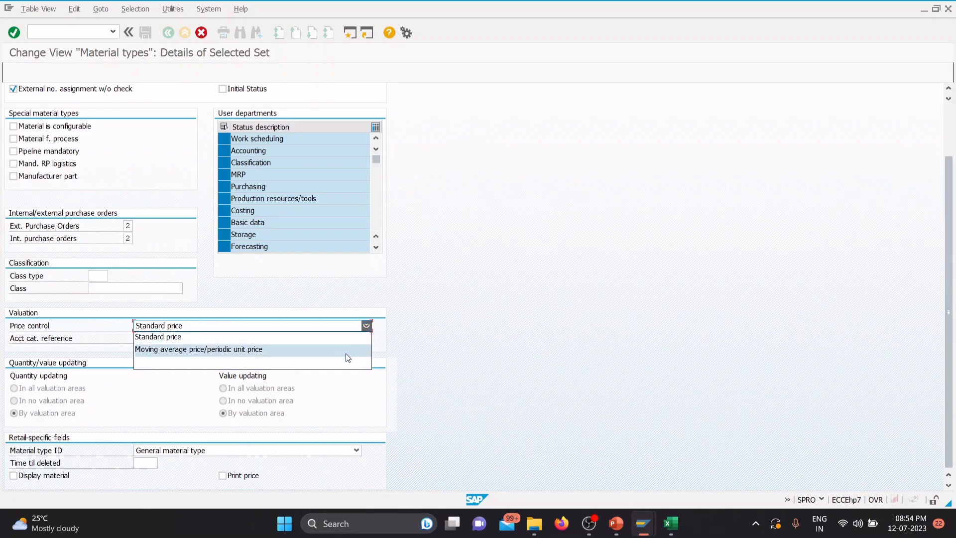
left_click(337, 336)
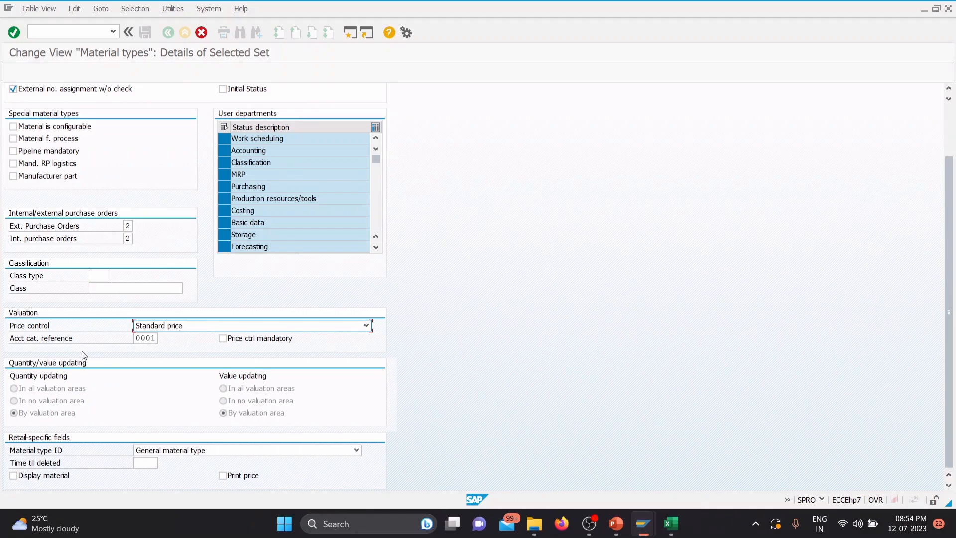
Step: Assign account category reference 0001, Reference for raw materials, to material type TGRM
left_click(154, 339)
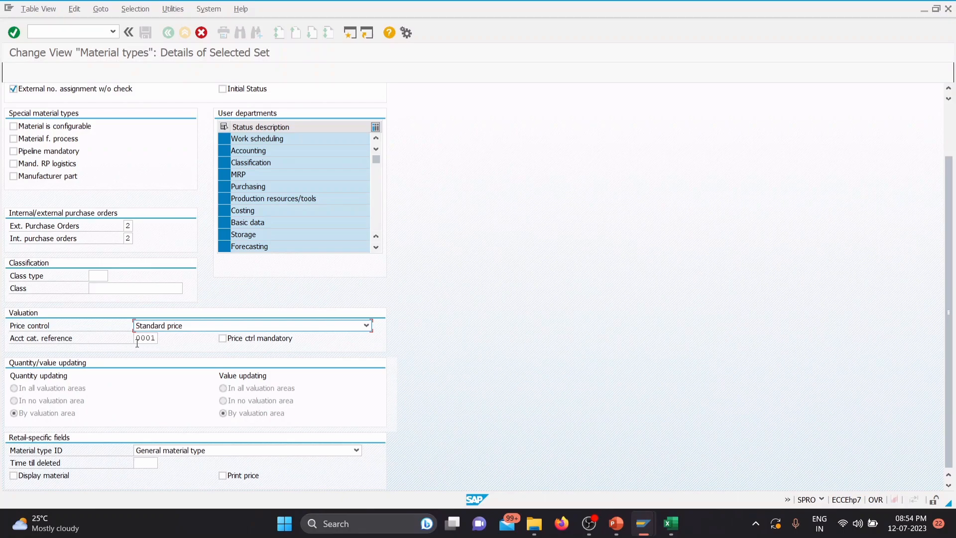
left_click(164, 339)
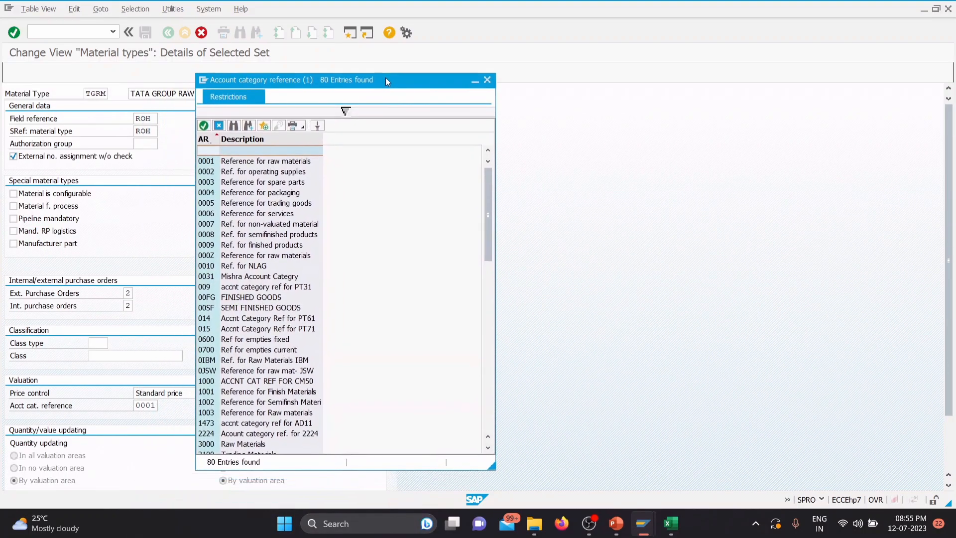
left_click_drag(383, 83, 398, 69)
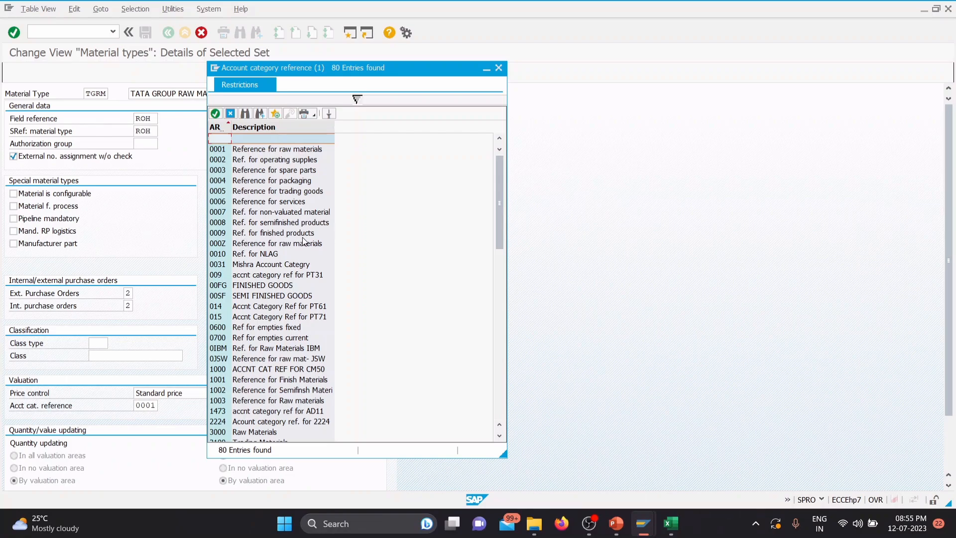
double_click(246, 150)
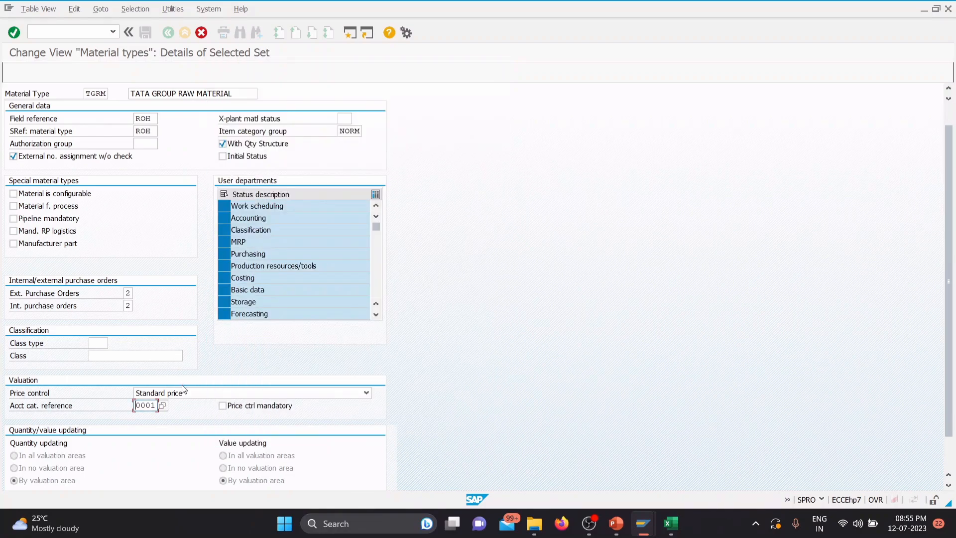
scroll(183, 389, "down", 3)
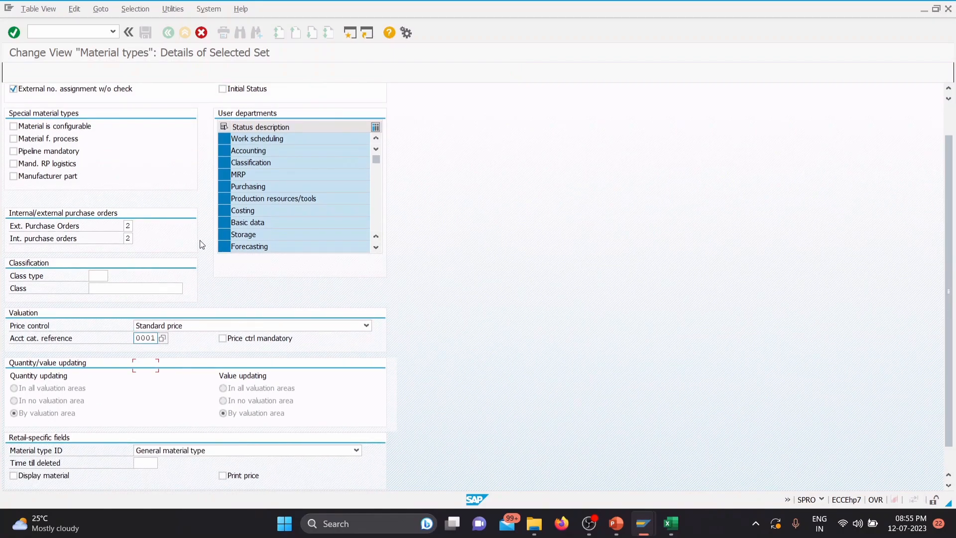
scroll(201, 241, "up", 3)
Step: Confirm the TGRM details and complete the copy including its dependent entries
key("Return")
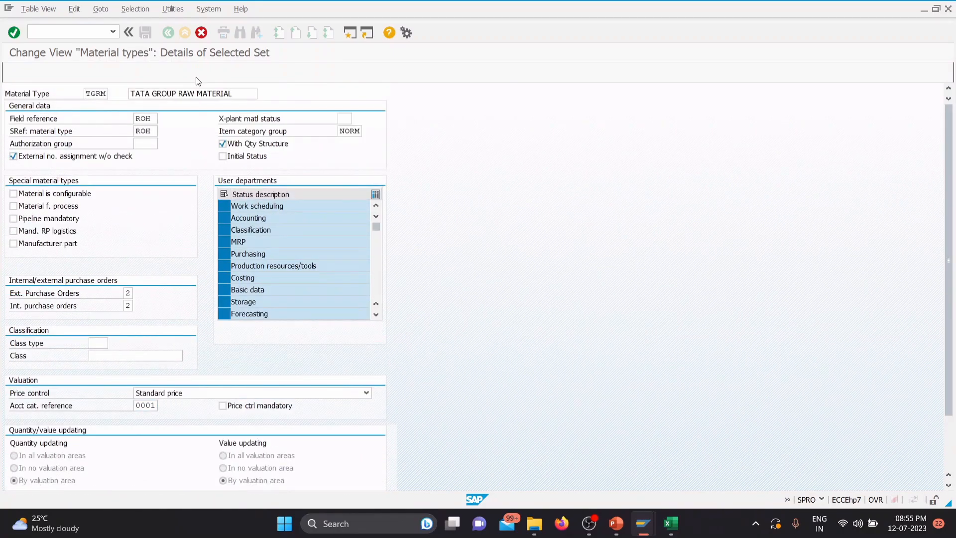
key("F3")
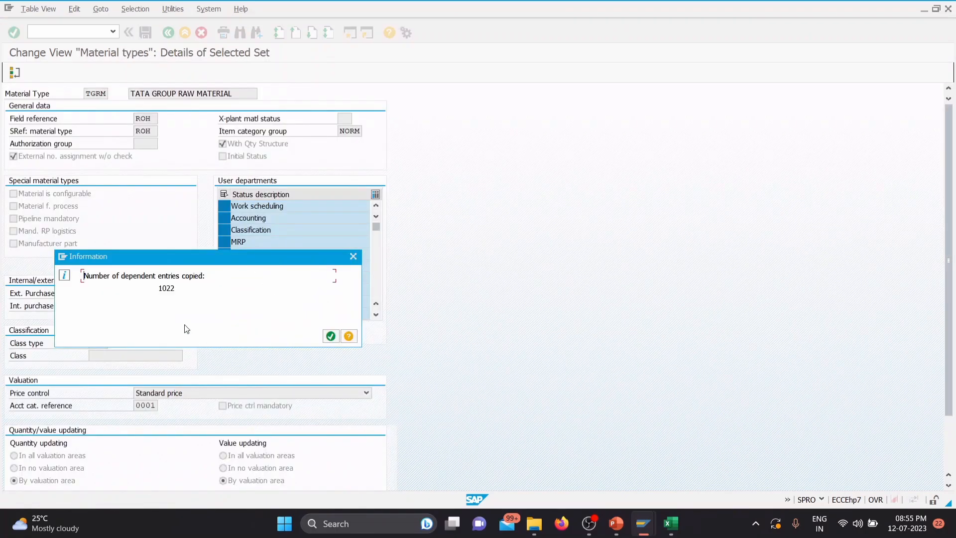
left_click(332, 337)
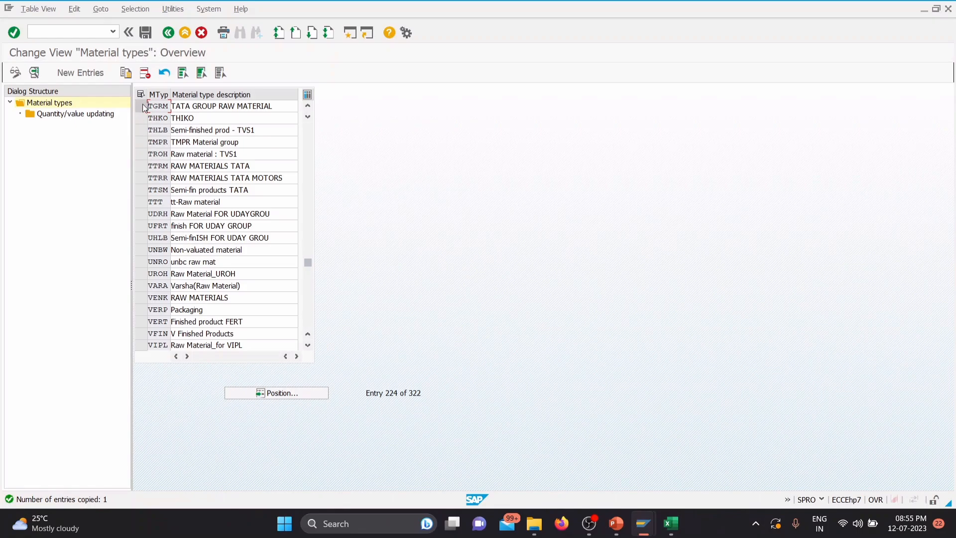
Step: Open Quantity/value updating for material type TGRM and position the list at valuation area TGP1
left_click(141, 106)
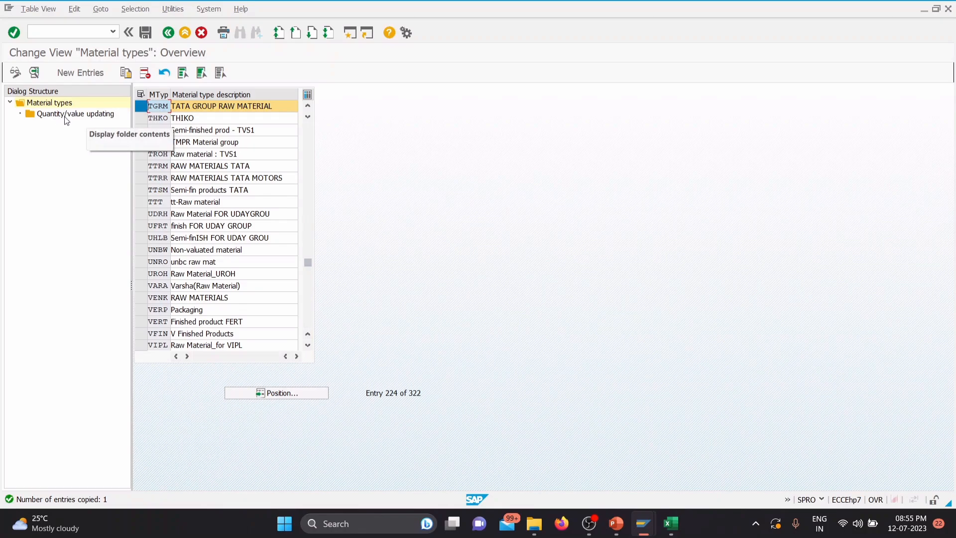
double_click(95, 117)
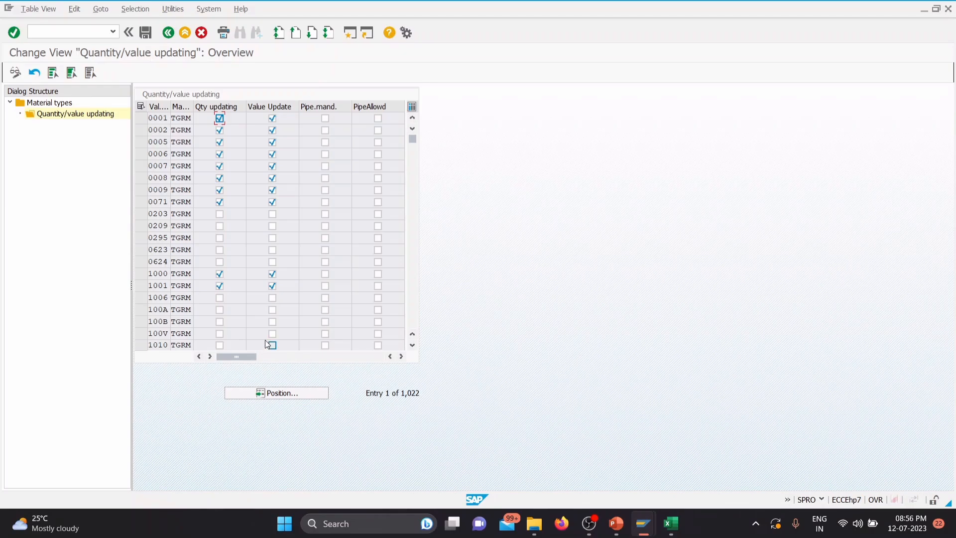
left_click(302, 397)
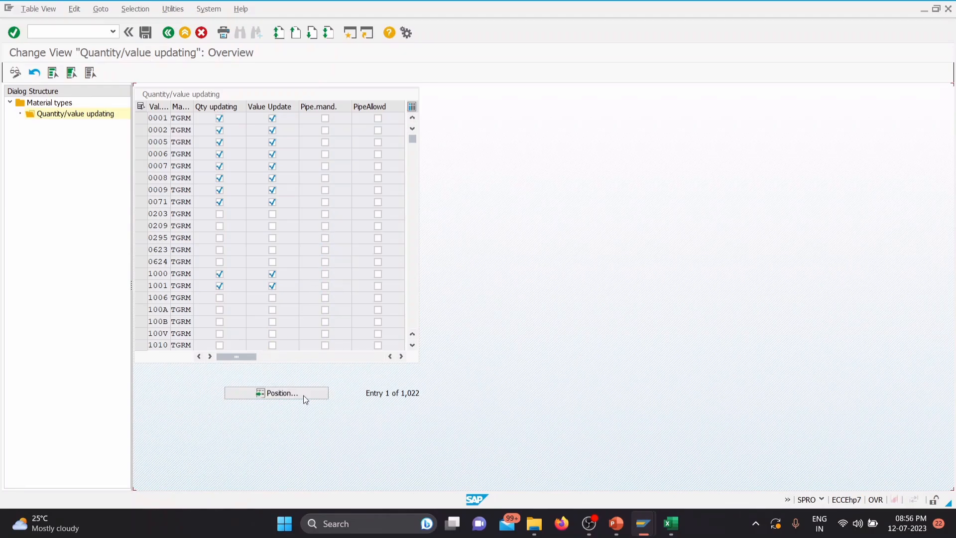
left_click(298, 393)
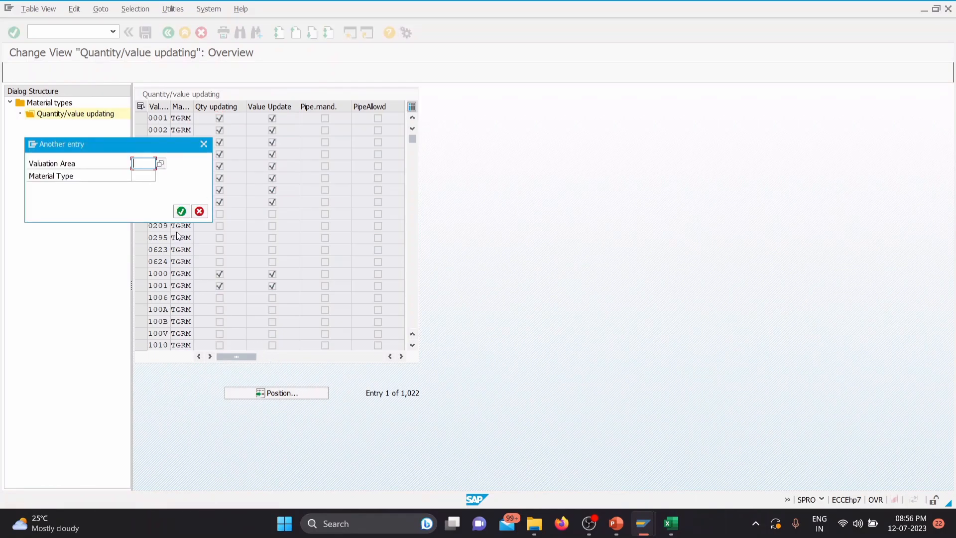
type("TG01")
key("Return")
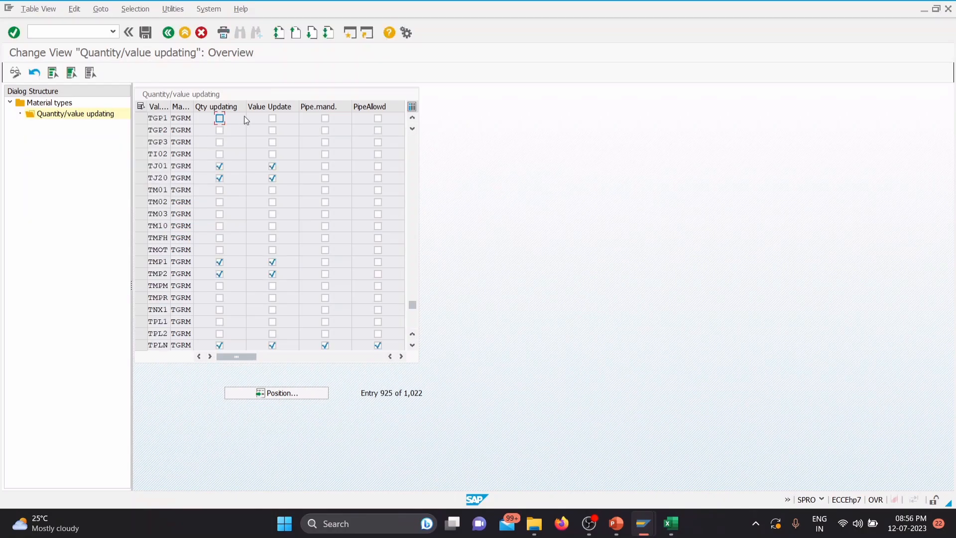
Step: Enable quantity and value updating for valuation areas TGP1, TGP2 and TGP3, save, and return to the material types overview
left_click(220, 118)
left_click(220, 131)
left_click(219, 142)
left_click(272, 143)
left_click(273, 130)
left_click(273, 119)
left_click(147, 31)
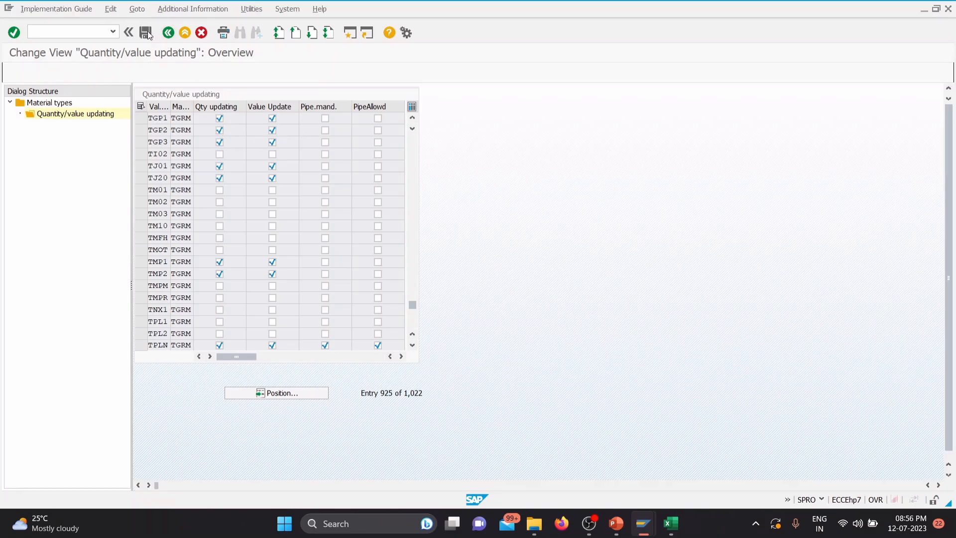
left_click(195, 198)
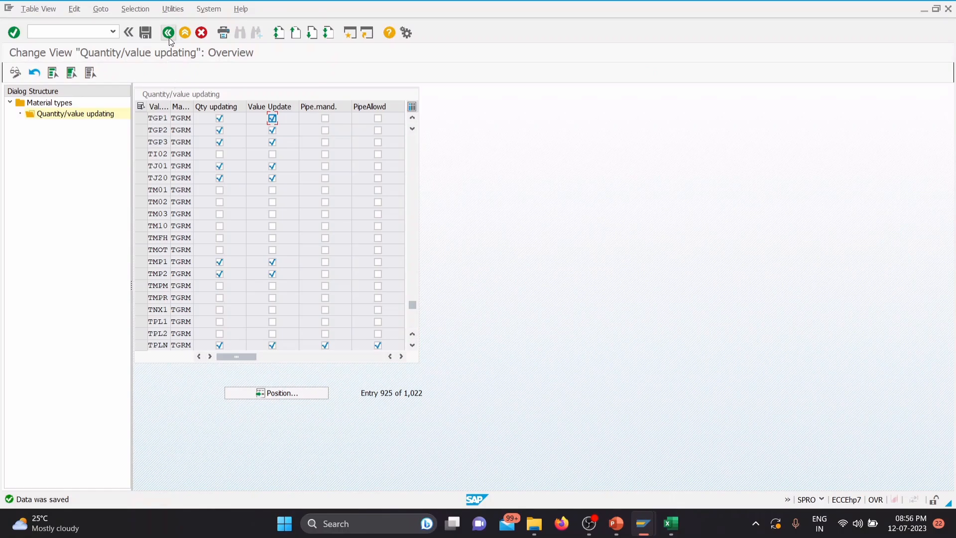
left_click(168, 33)
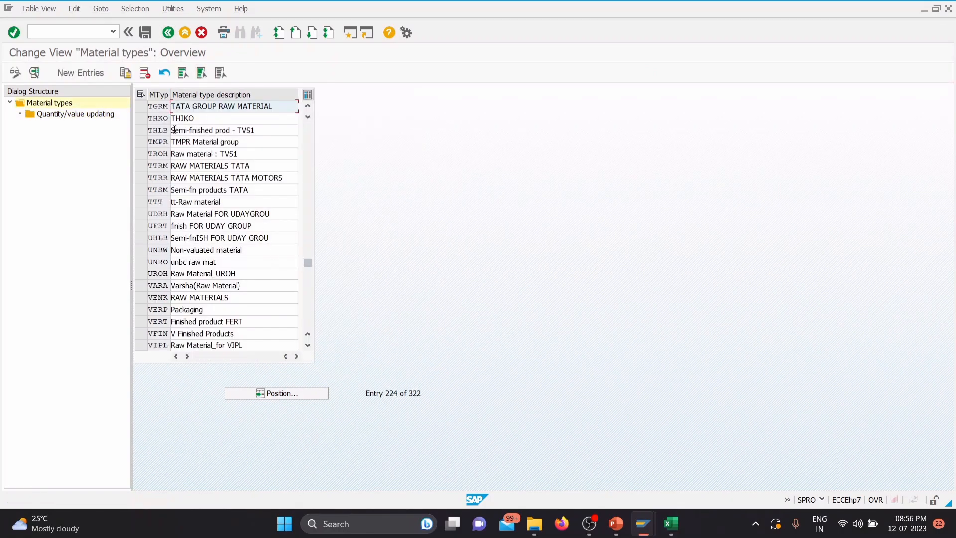
Step: Record TGRM as the first material type in cell F28 of the Excel workbook SAP DATA (1), and leave the material types view in SAP
left_click(672, 525)
left_click(459, 353)
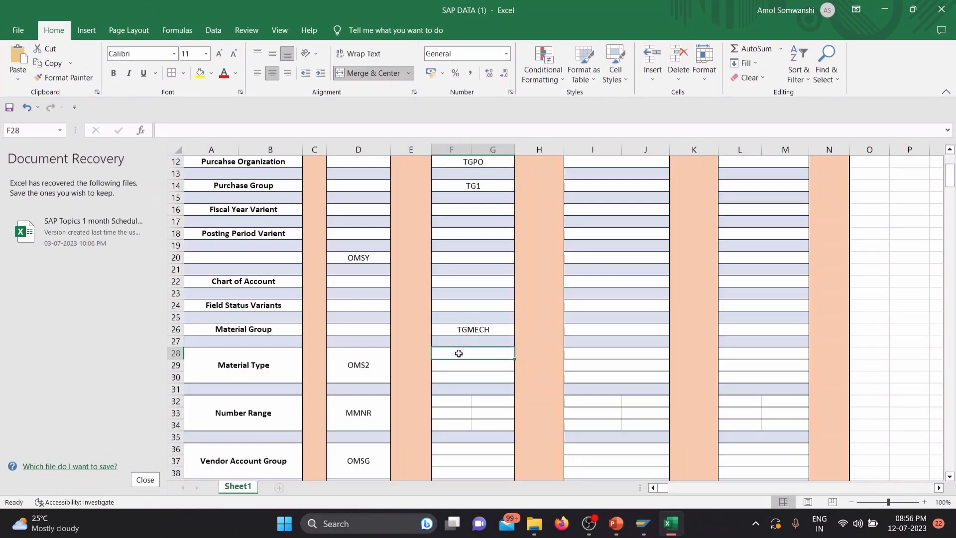
type("TGRM")
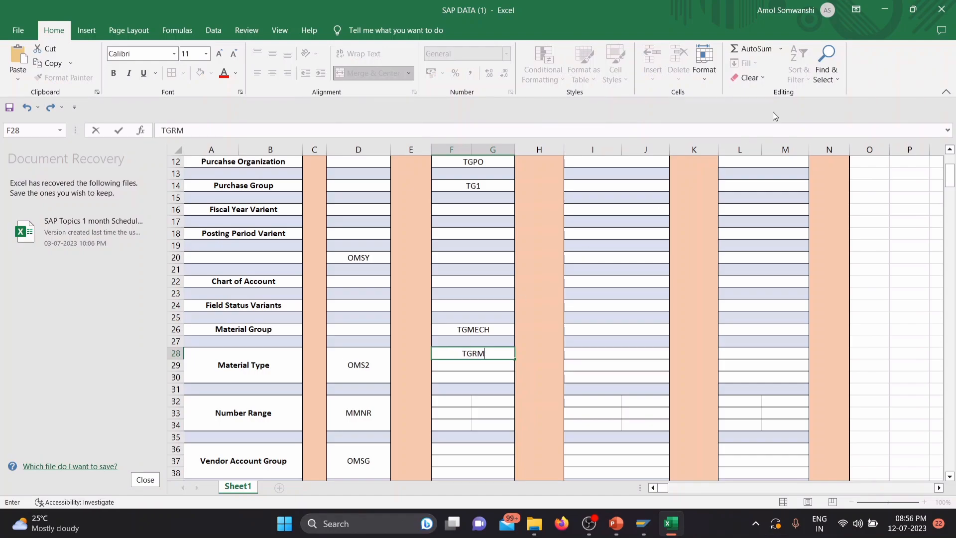
left_click(885, 10)
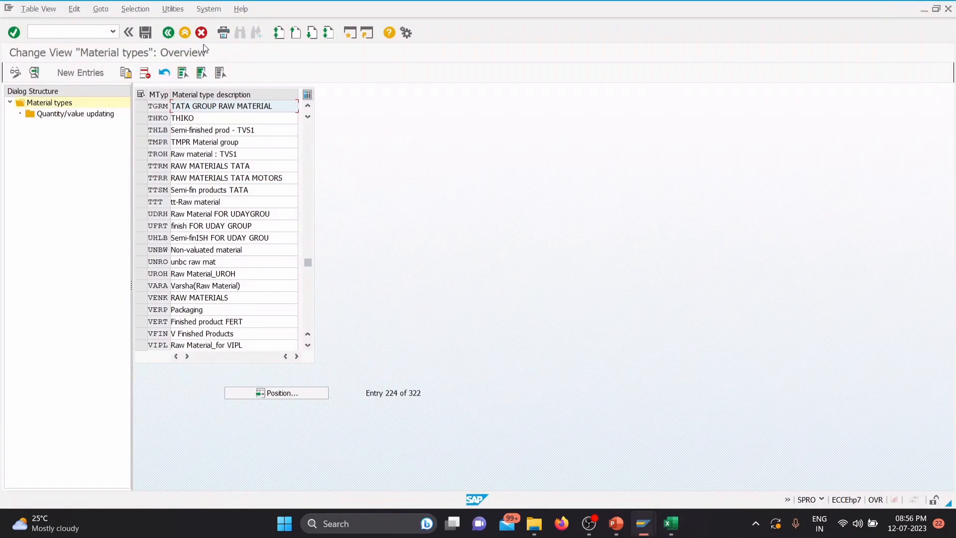
left_click(167, 33)
Step: Switch to PowerPoint and read the Define Number Ranges slide in the Material Master presentation
left_click(616, 524)
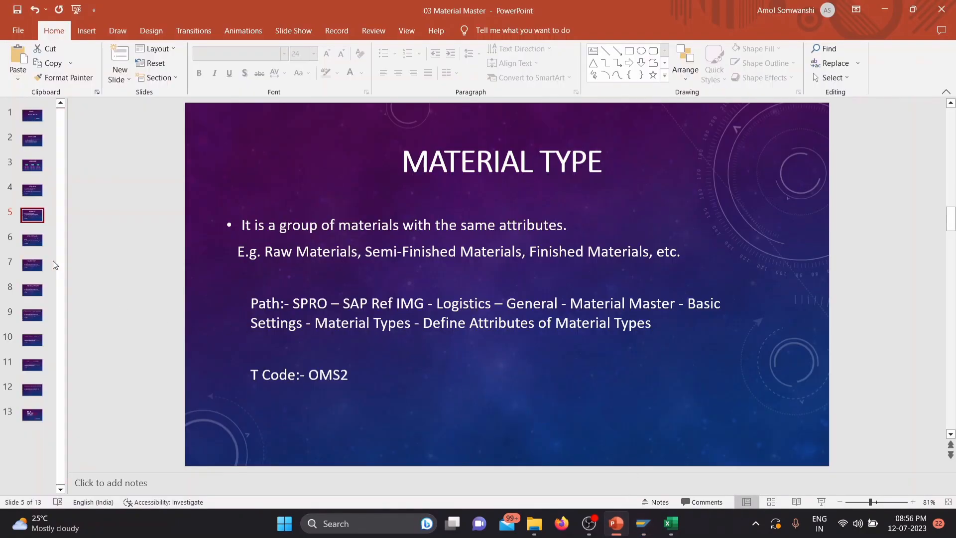
left_click(35, 243)
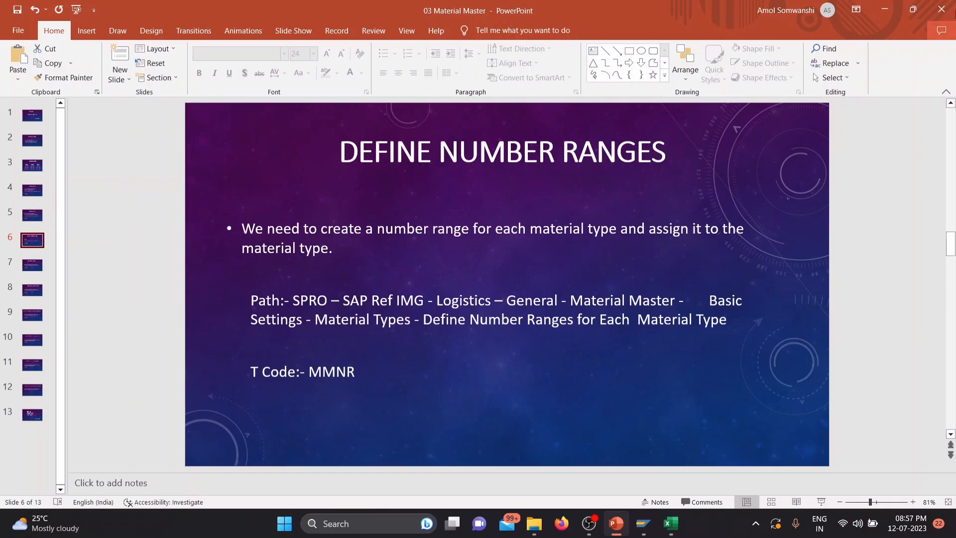
left_click(885, 9)
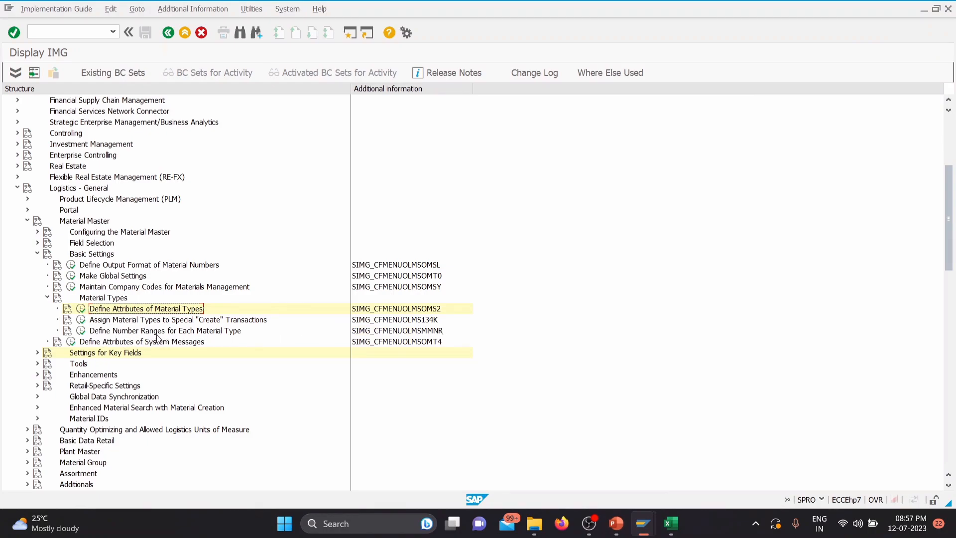
Step: Open Define Number Ranges for Each Material Type in the SAP IMG and open the material master intervals for maintenance
left_click(81, 330)
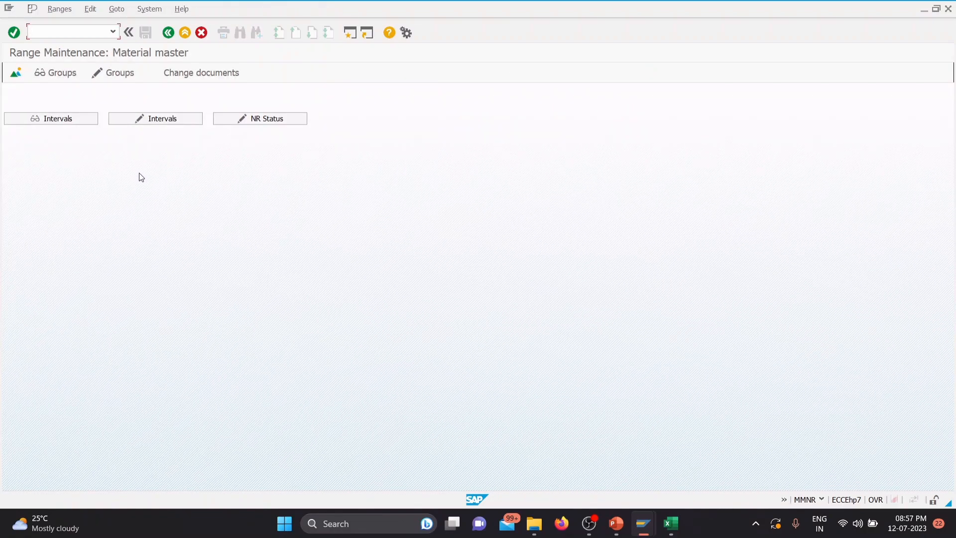
left_click(164, 120)
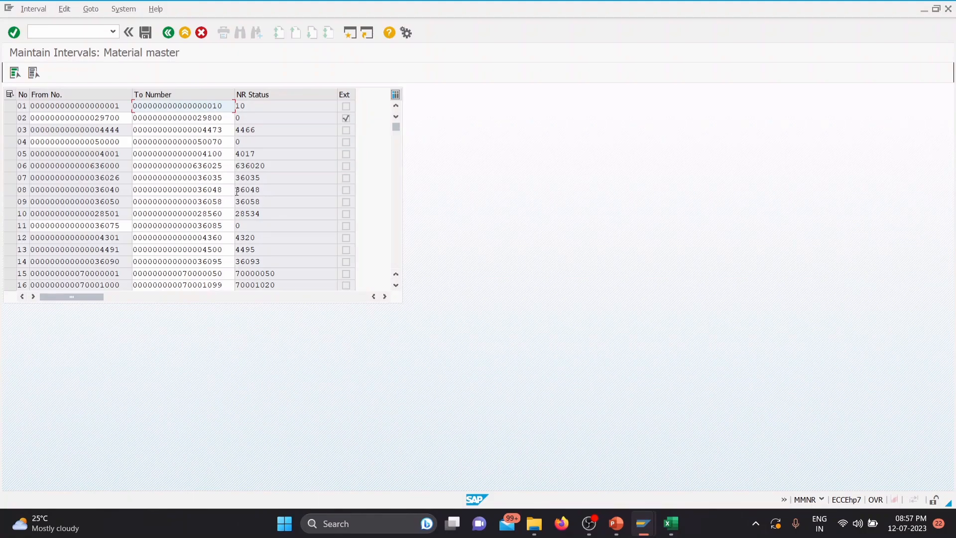
Step: Set the upper limit of interval 29, which starts at 2222, to 2250, save the change and return to range maintenance
scroll(242, 194, "down", 4)
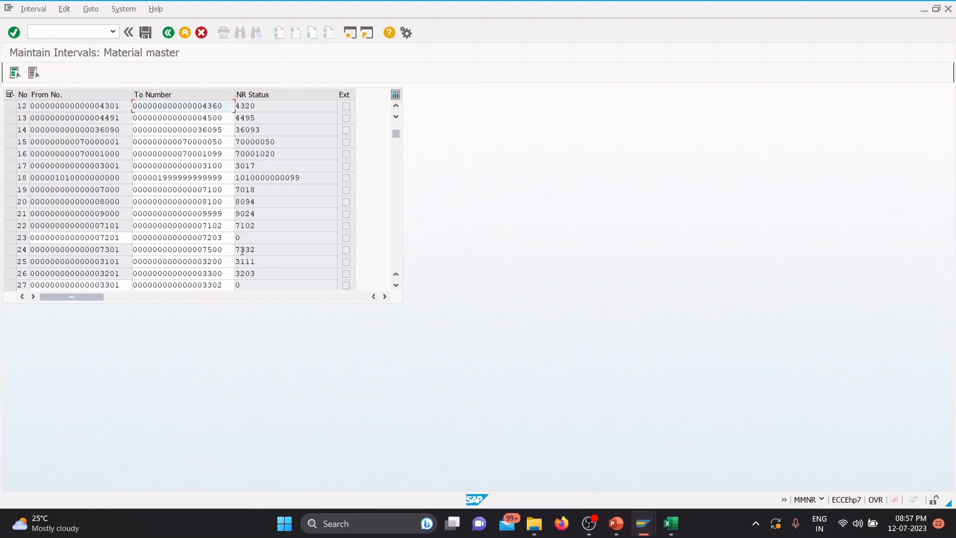
scroll(247, 229, "down", 4)
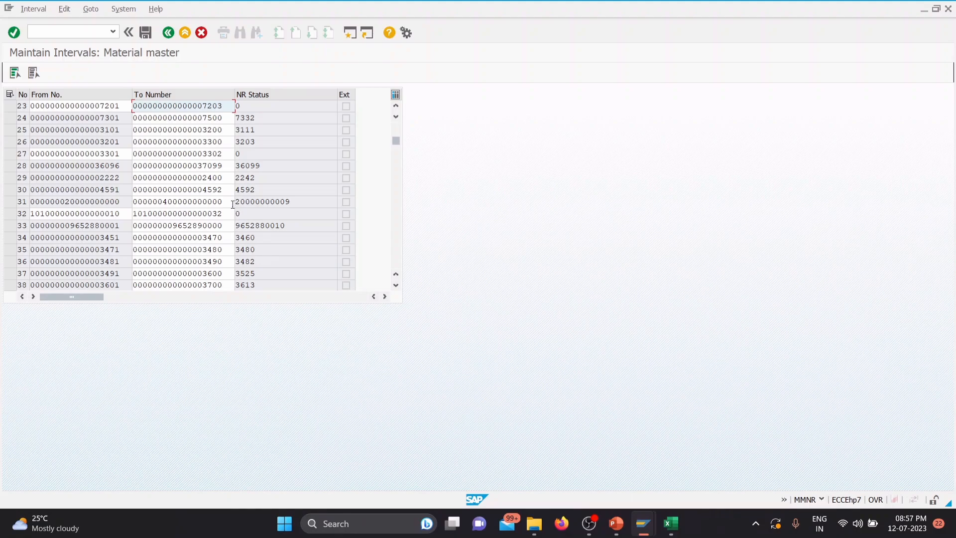
left_click(224, 178)
left_click_drag(224, 177, 207, 177)
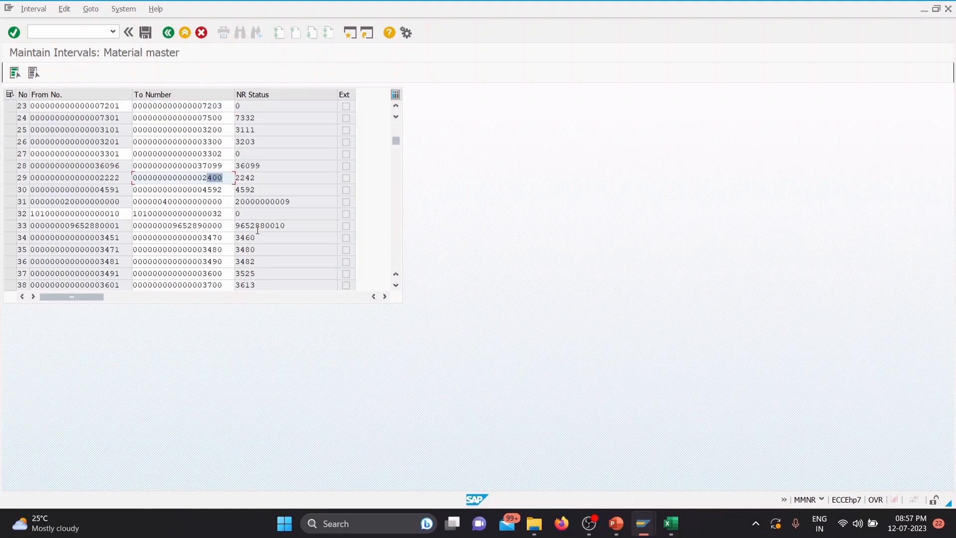
type("250")
left_click(146, 33)
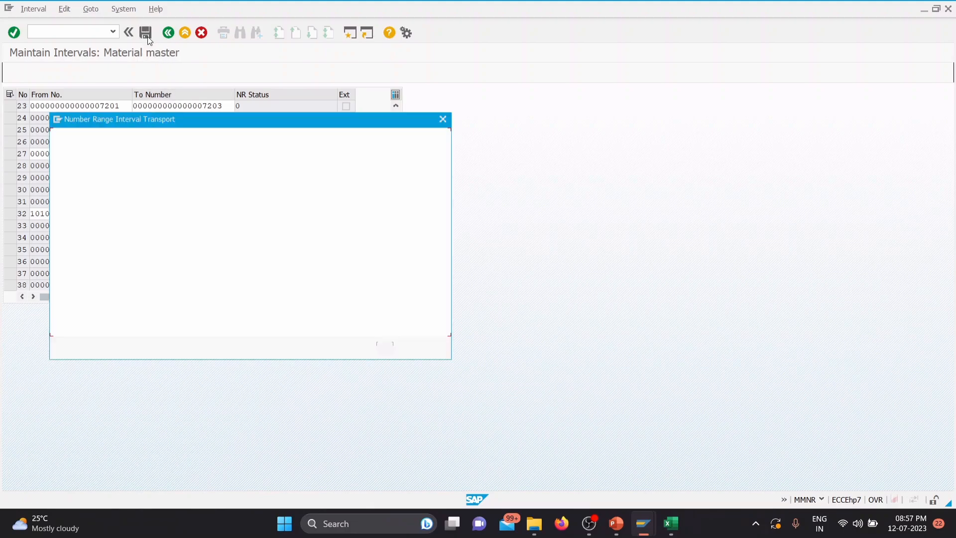
left_click(385, 348)
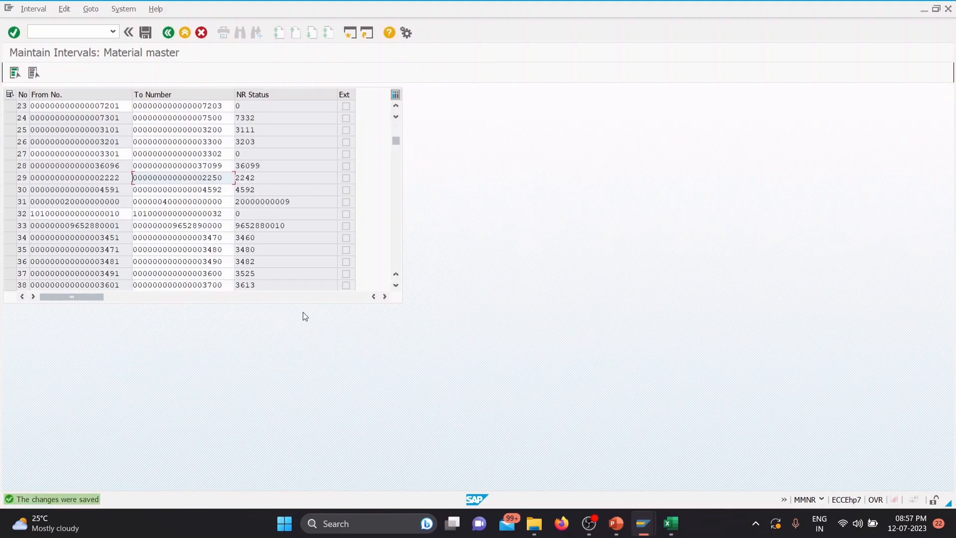
left_click(168, 33)
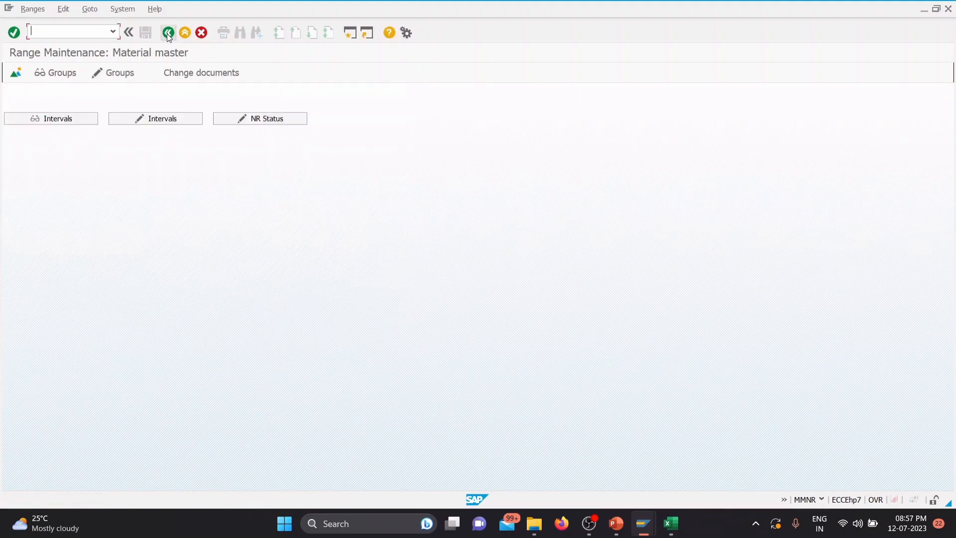
Step: Open group maintenance for the material number ranges and create a new group with the interval 2251 to 2400
left_click(125, 76)
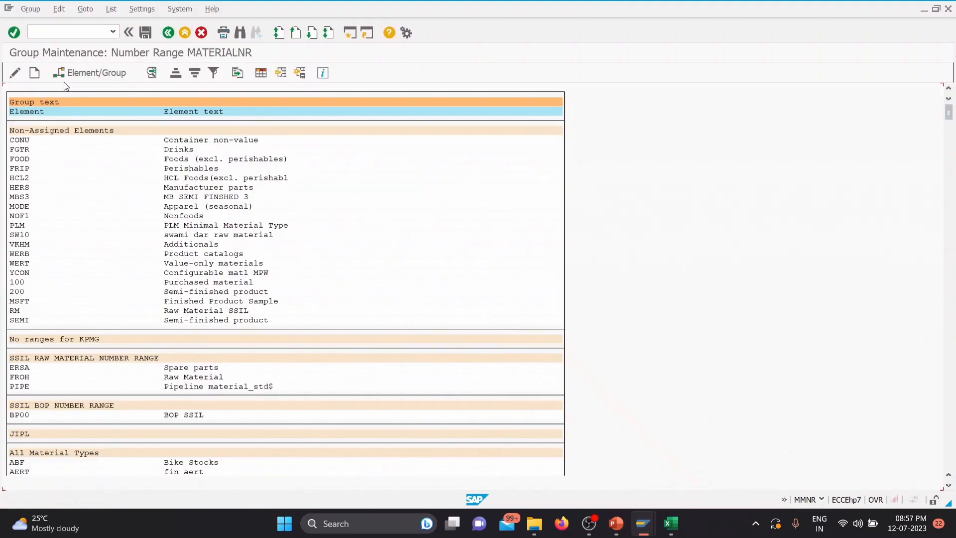
left_click(36, 74)
left_click(57, 180)
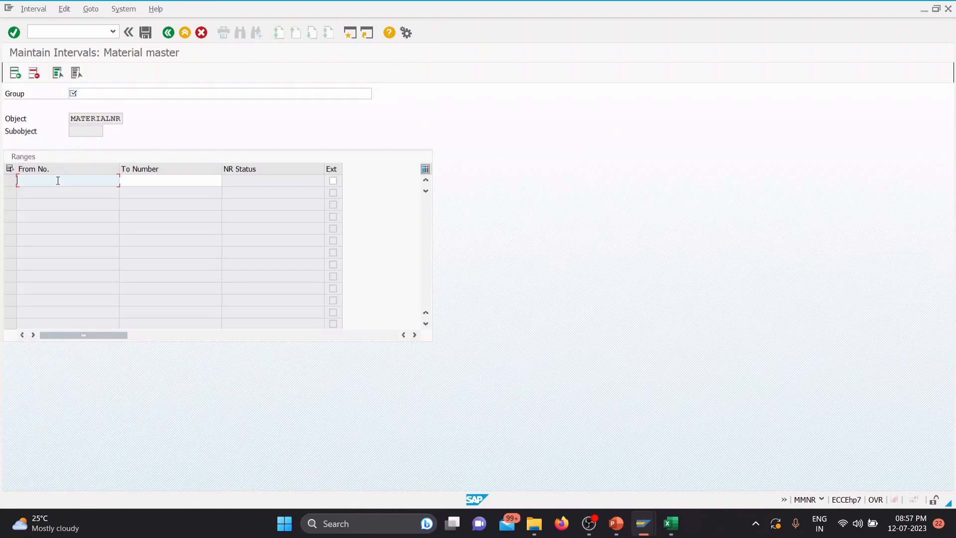
type("2251")
left_click(150, 179)
type("2400")
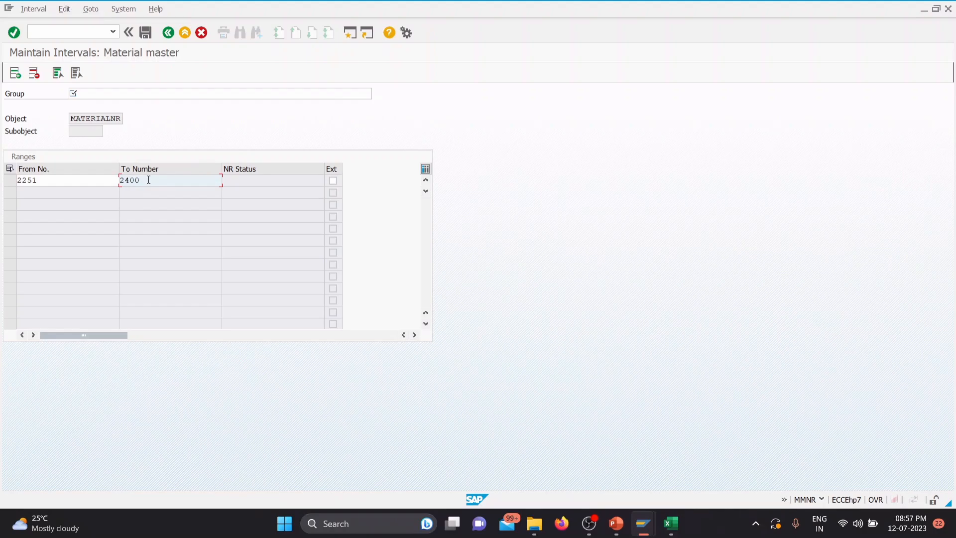
Step: Name the new number range group TATA GROUP RAW MATERIAL, save it and return to the group list
left_click(157, 94)
type("T")
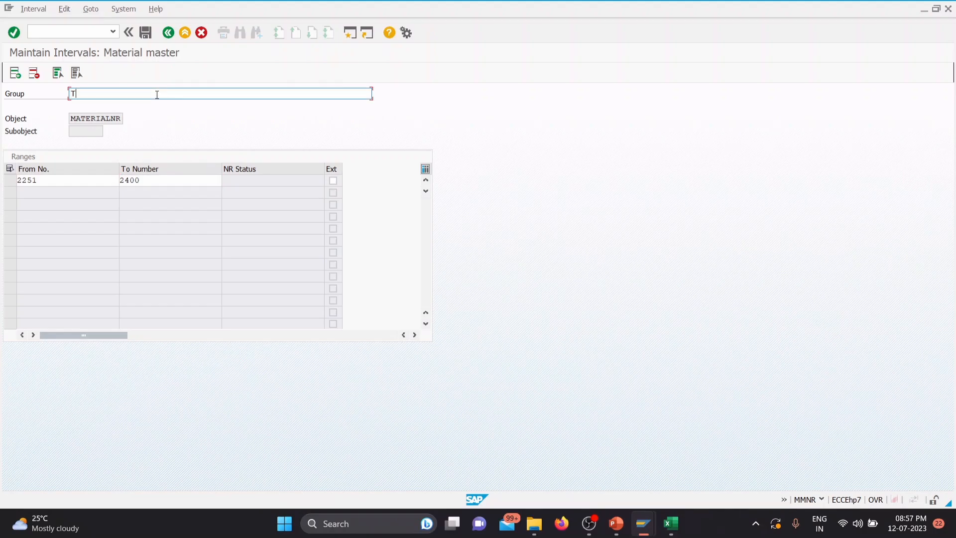
type("ATA GROUP RAW MATERIAL")
key("Return")
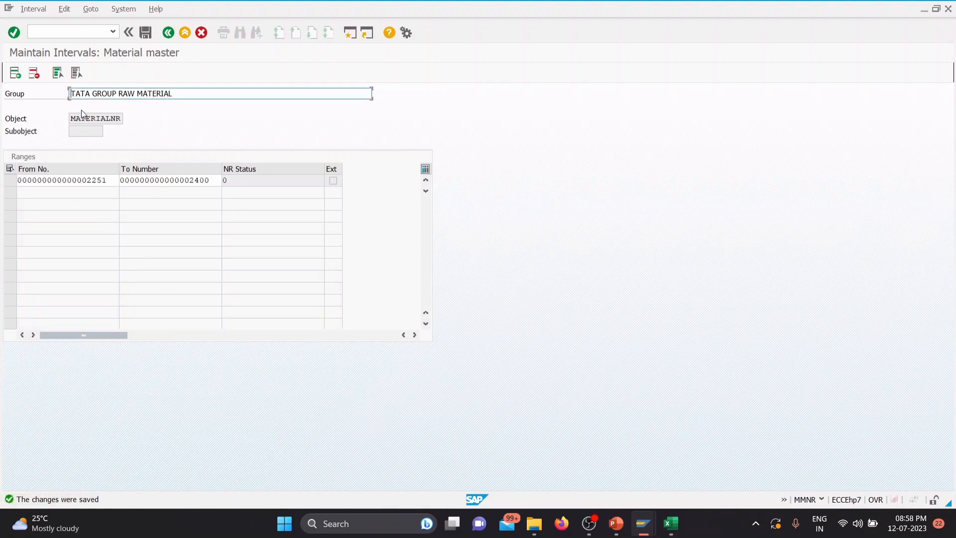
left_click(169, 35)
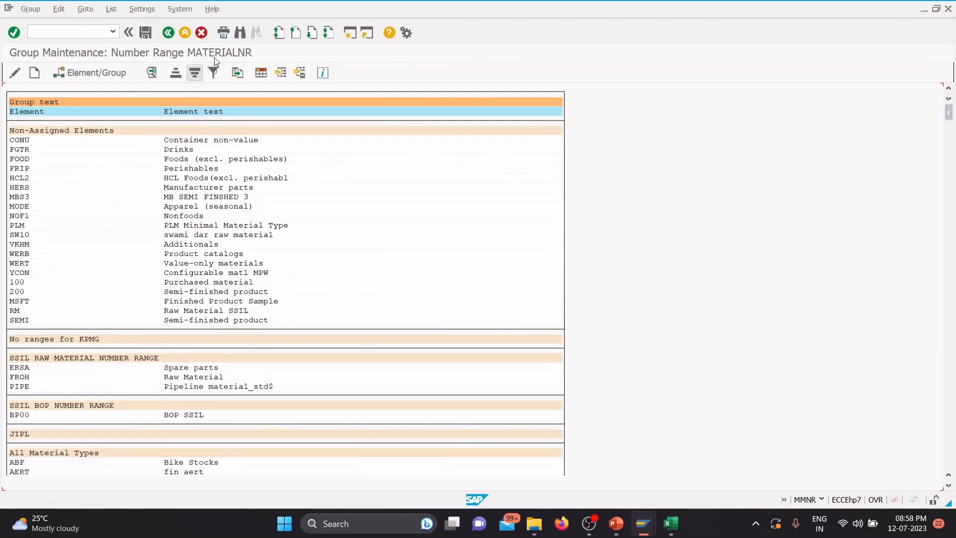
Step: Search the group list for material type TGRM and go to its entry
left_click(239, 34)
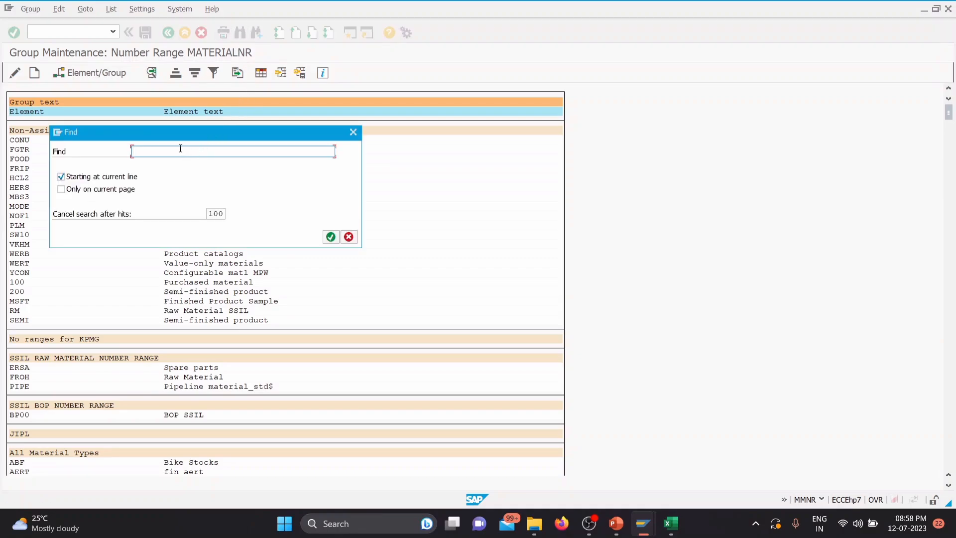
type("TGRM")
key("Return")
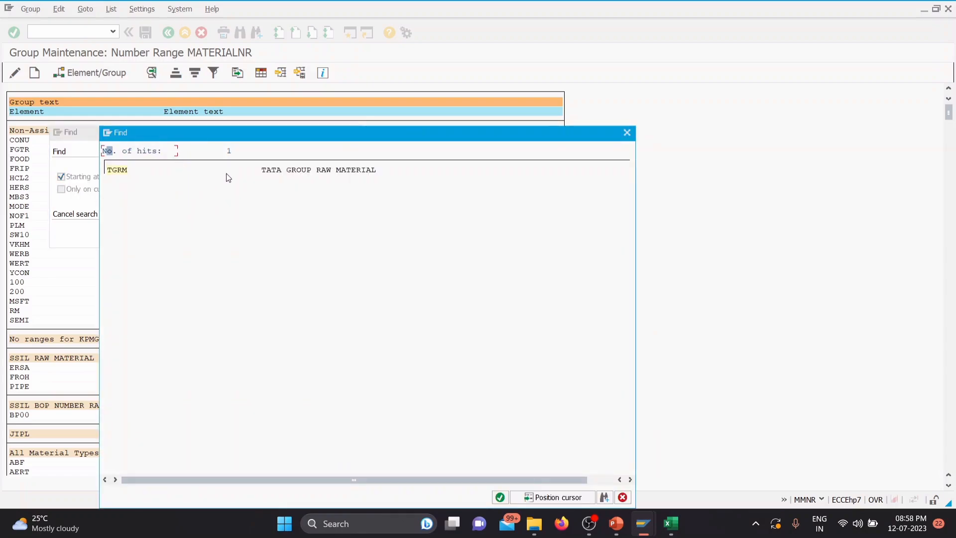
left_click(126, 171)
scroll(118, 152, "up", 3)
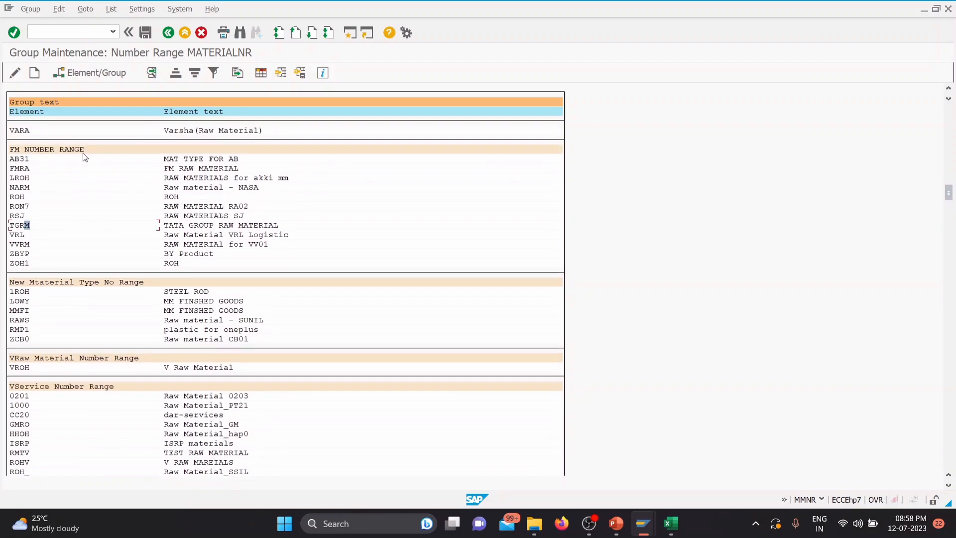
Step: Assign element TGRM to the TATA GROUP RAW MATERIAL number range group and save the assignment
left_click(18, 226)
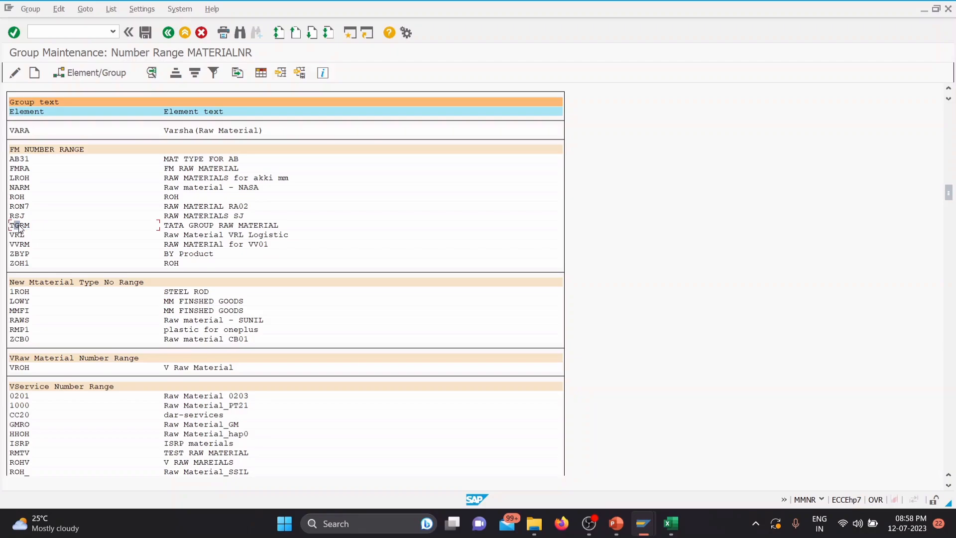
left_click(112, 74)
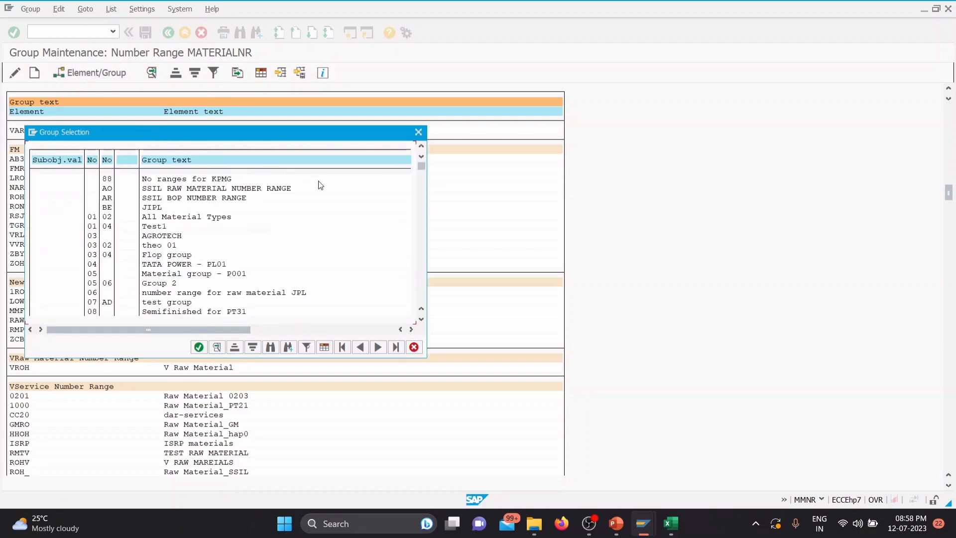
left_click_drag(422, 167, 416, 310)
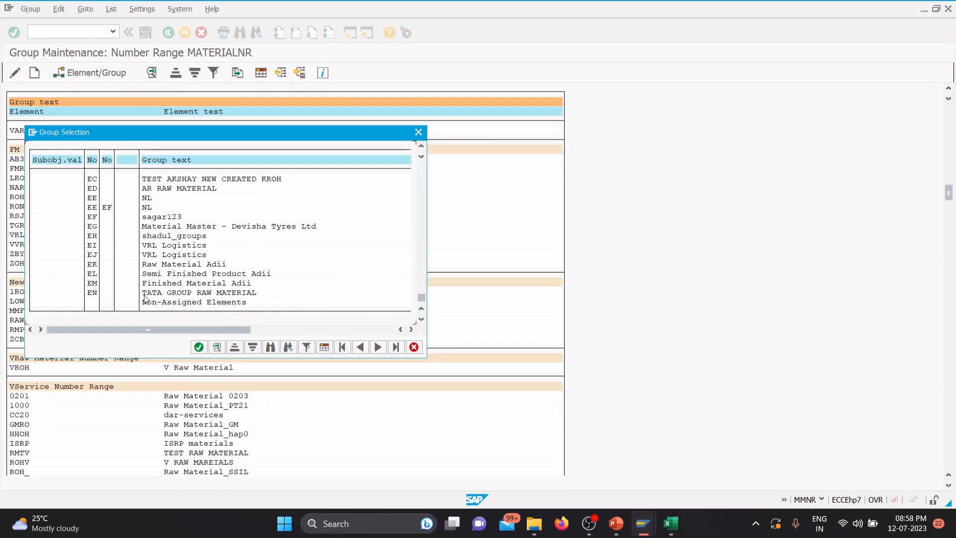
double_click(196, 302)
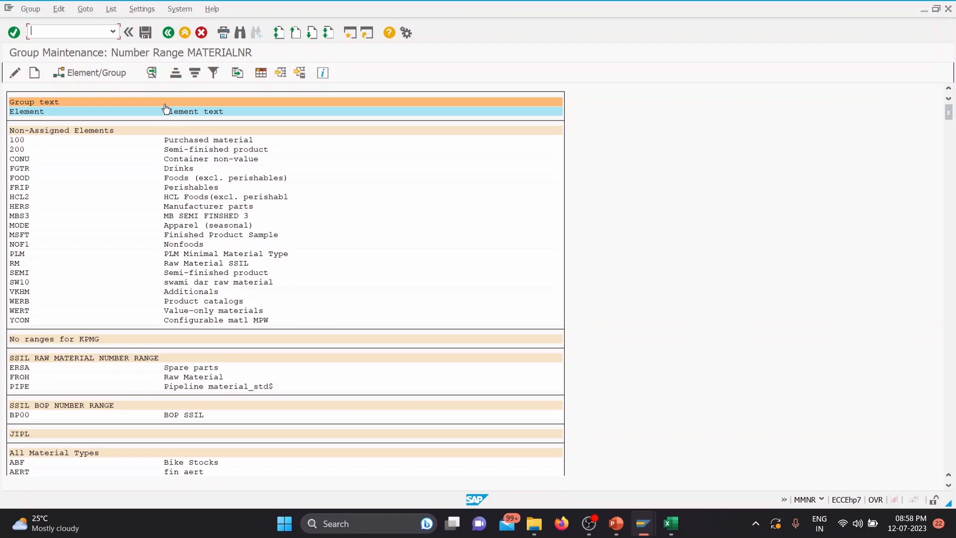
left_click(143, 34)
Step: Search for TGRM again to check its group assignment, and leave number range maintenance for the IMG
left_click(240, 34)
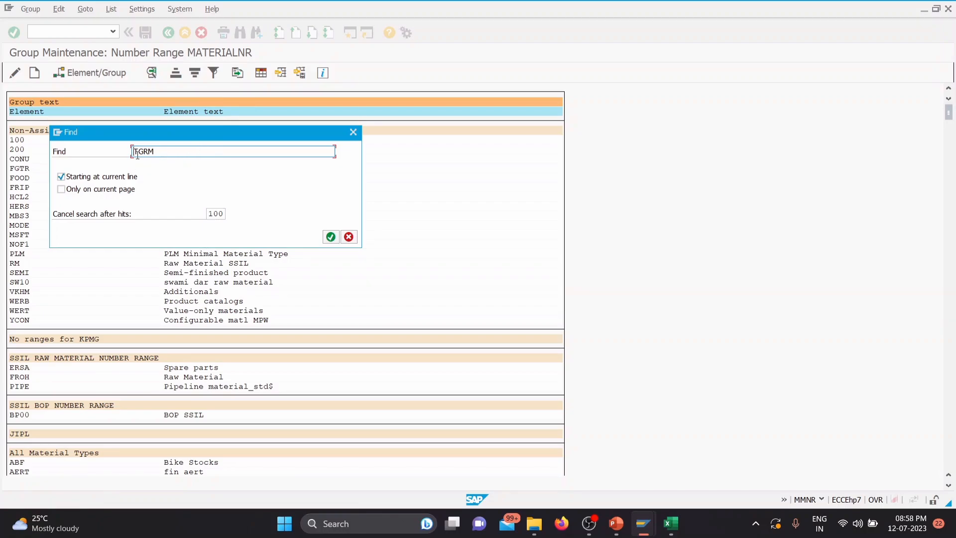
left_click(330, 238)
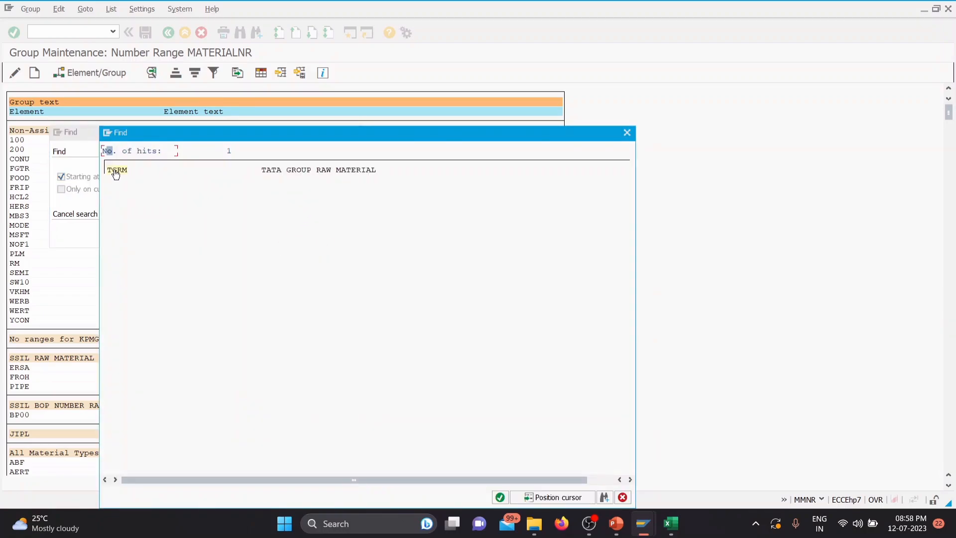
left_click(116, 171)
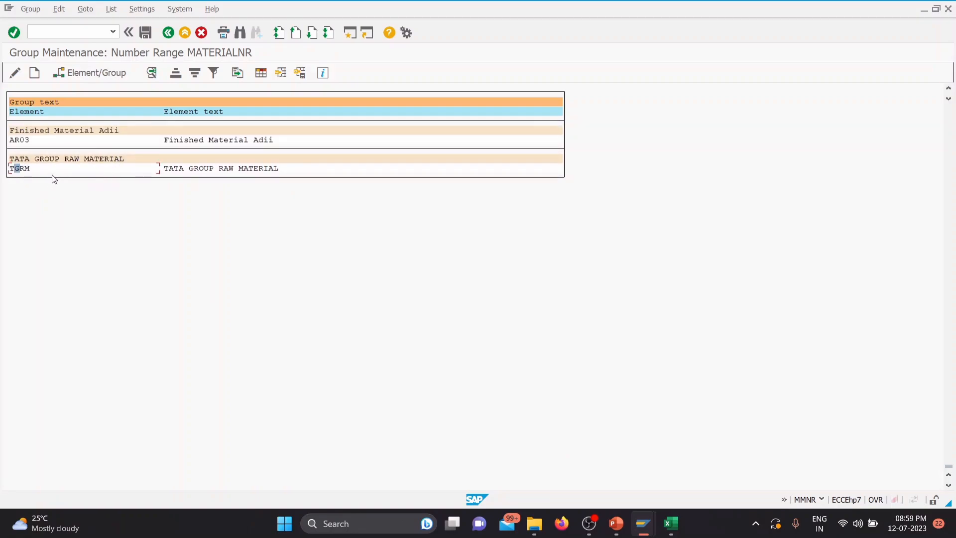
left_click(168, 37)
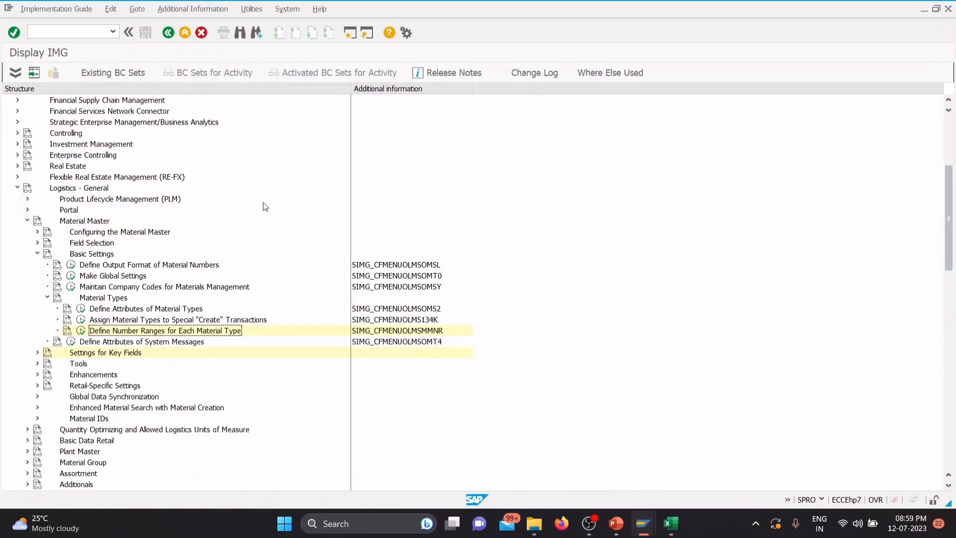
Step: Switch to the PowerPoint presentation and look at the Fiscal Year Variant and Define Number Ranges slides
left_click(616, 523)
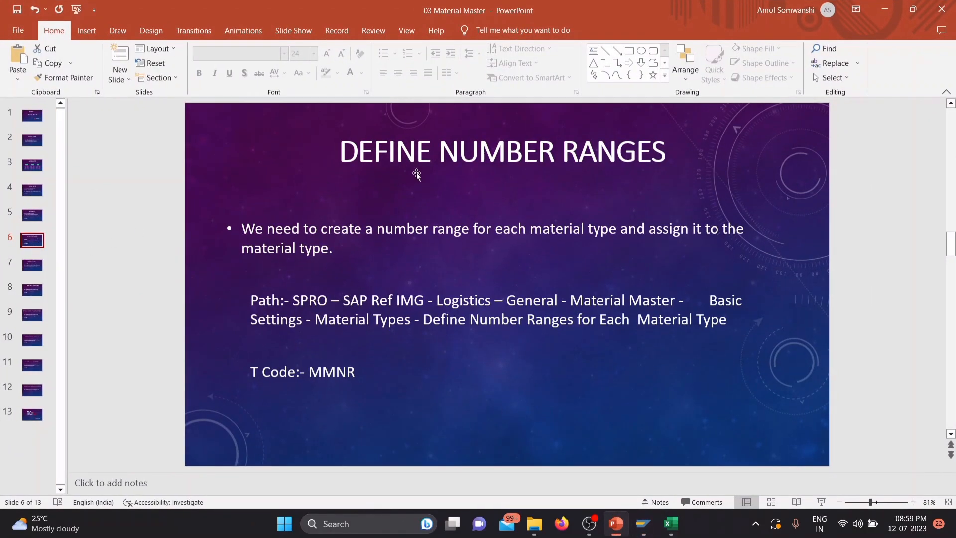
left_click(33, 266)
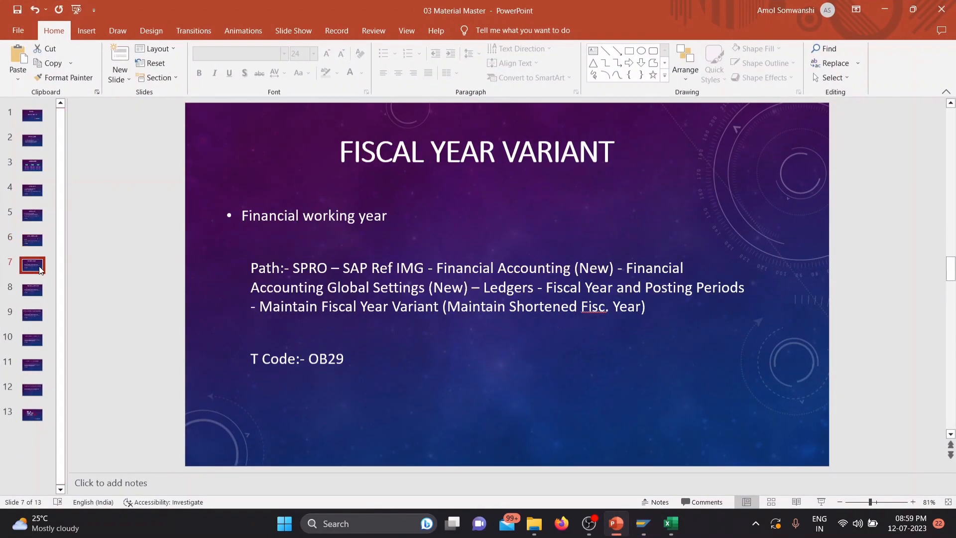
left_click(41, 245)
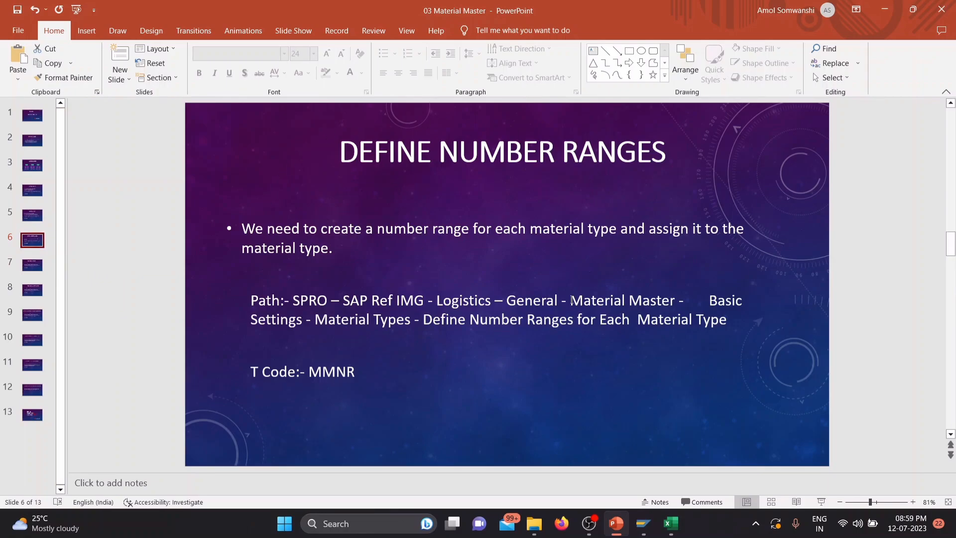
Step: Switch to the Excel workbook SAP DATA (1) and review the TATA group's company codes and plants
left_click(672, 524)
scroll(437, 247, "up", 4)
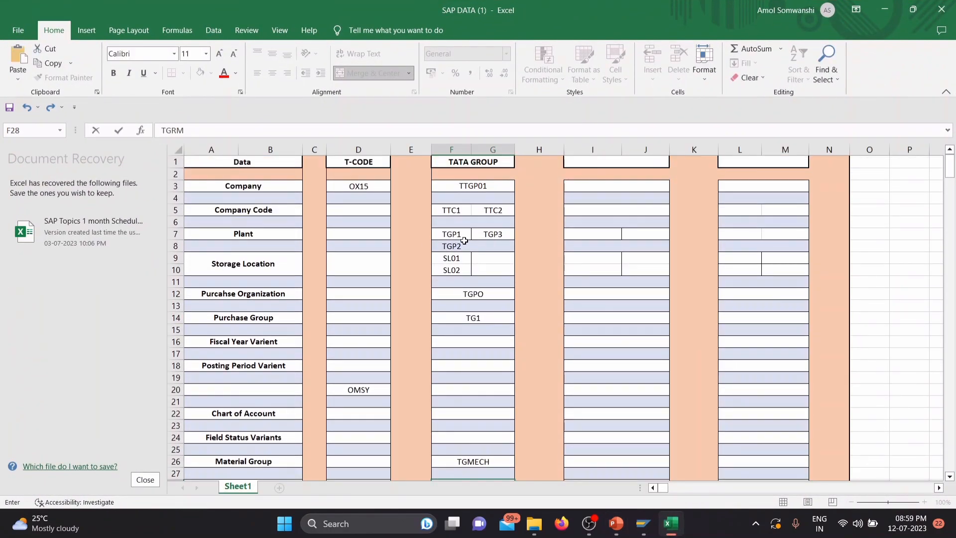
left_click(453, 212)
left_click_drag(453, 212, 492, 238)
left_click_drag(454, 210, 458, 249)
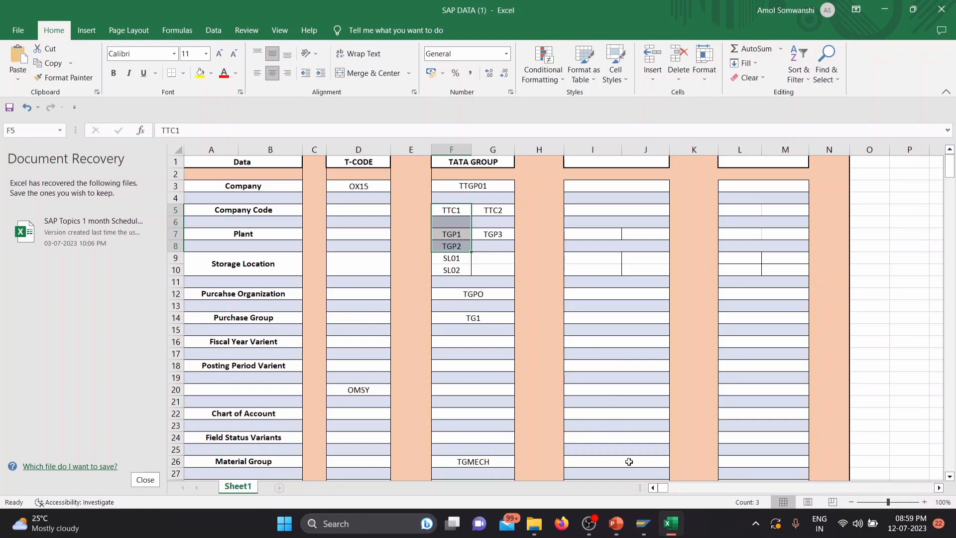
Step: Switch back to the SAP IMG, open a new session and start transaction MM01 in it
mouse_move(644, 528)
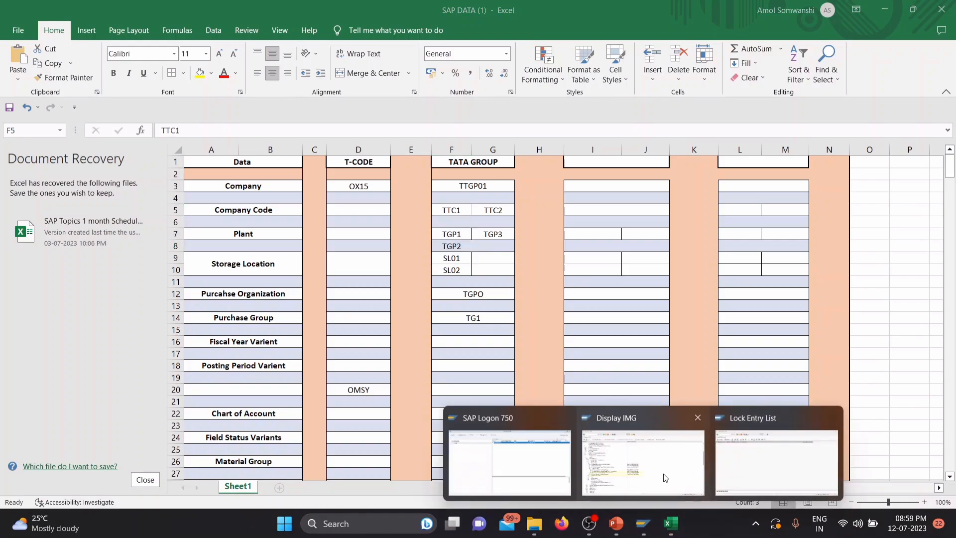
left_click(638, 477)
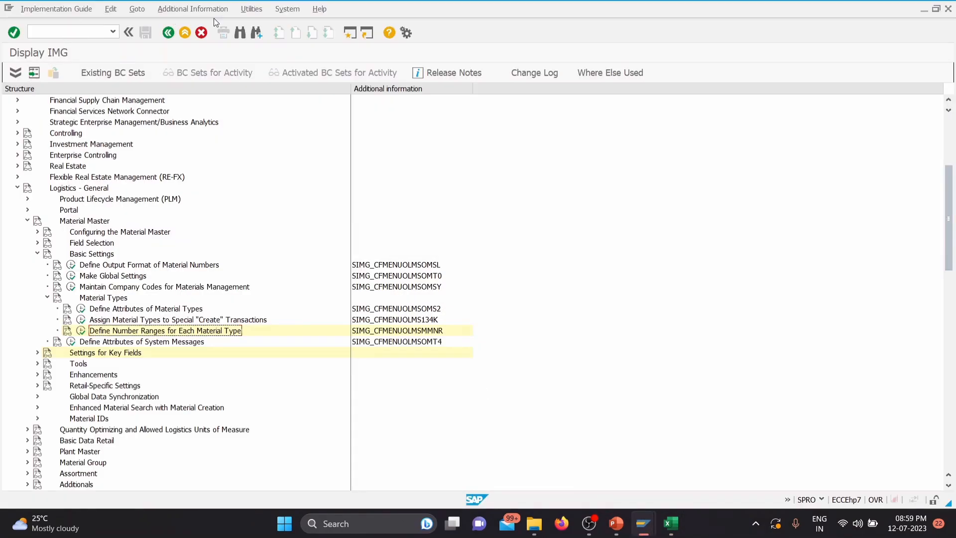
left_click(350, 32)
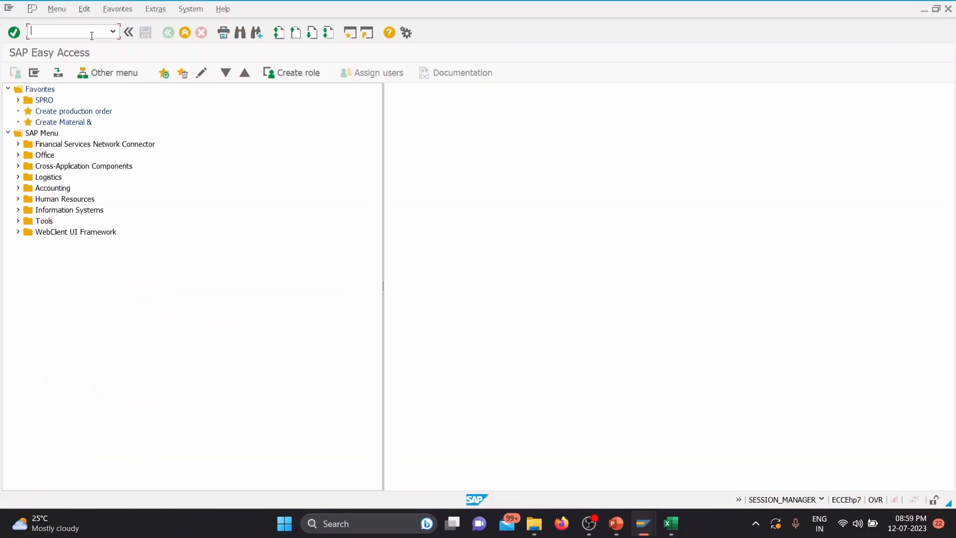
type("MM01")
key("Return")
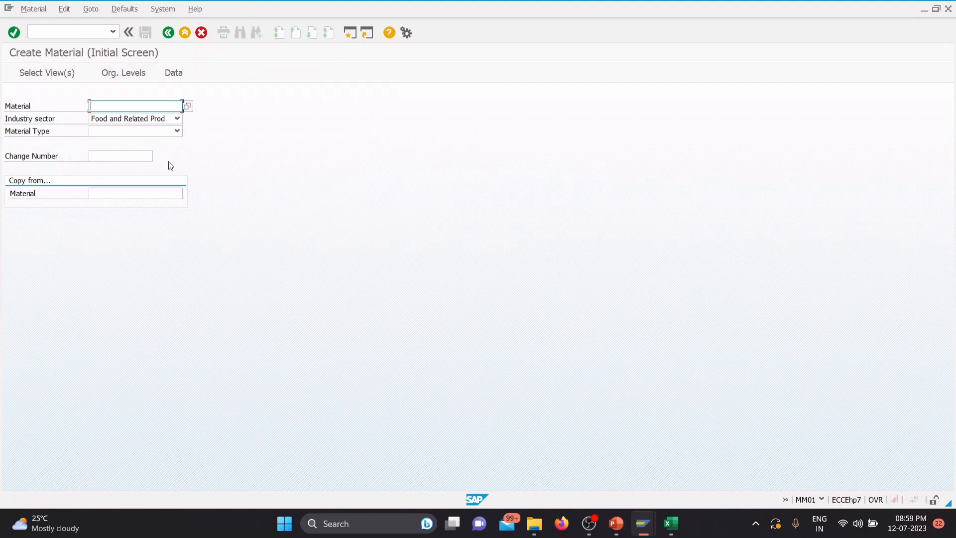
Step: Set the industry sector to Mechanical Engineering and the material type to TATA GROUP RAW MATERIAL, and try to continue to the view selection
left_click(177, 120)
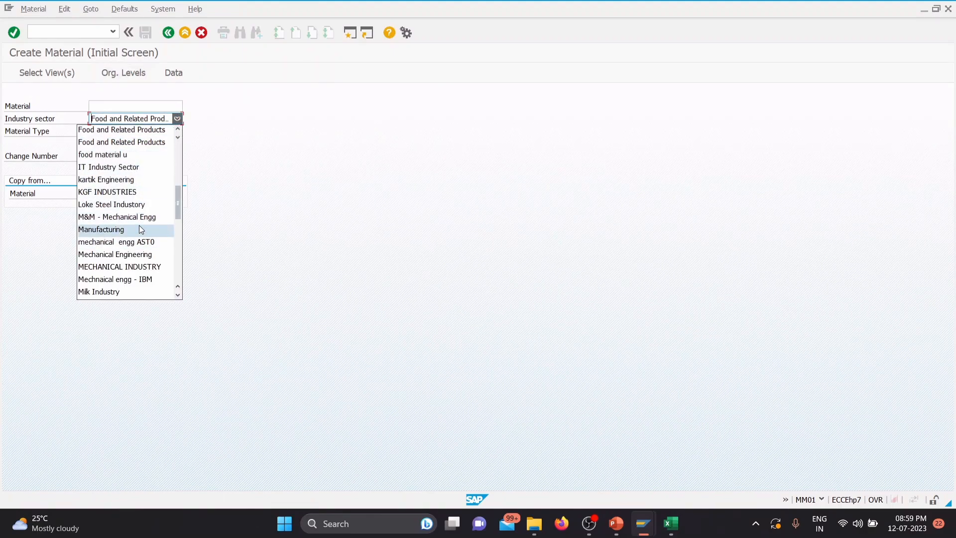
left_click(145, 255)
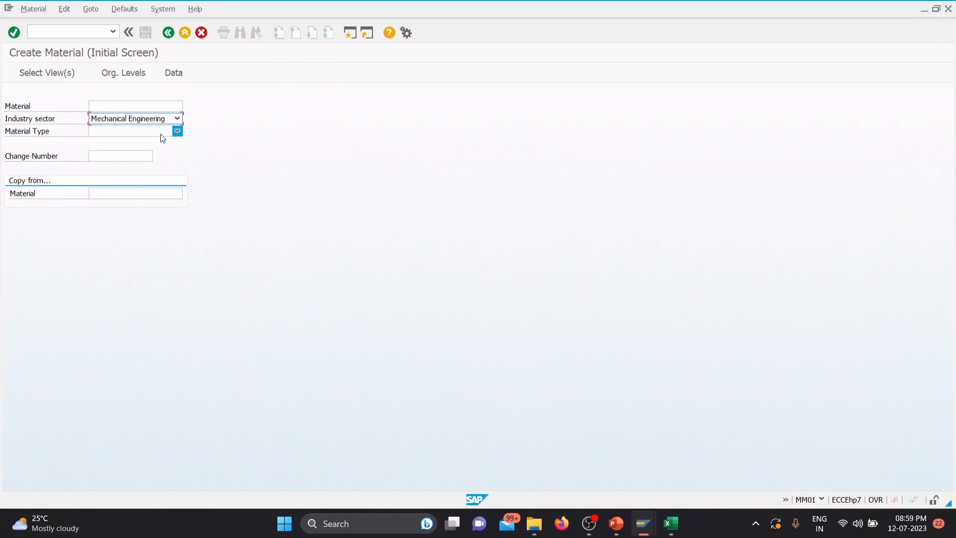
left_click(176, 131)
left_click_drag(178, 156, 181, 284)
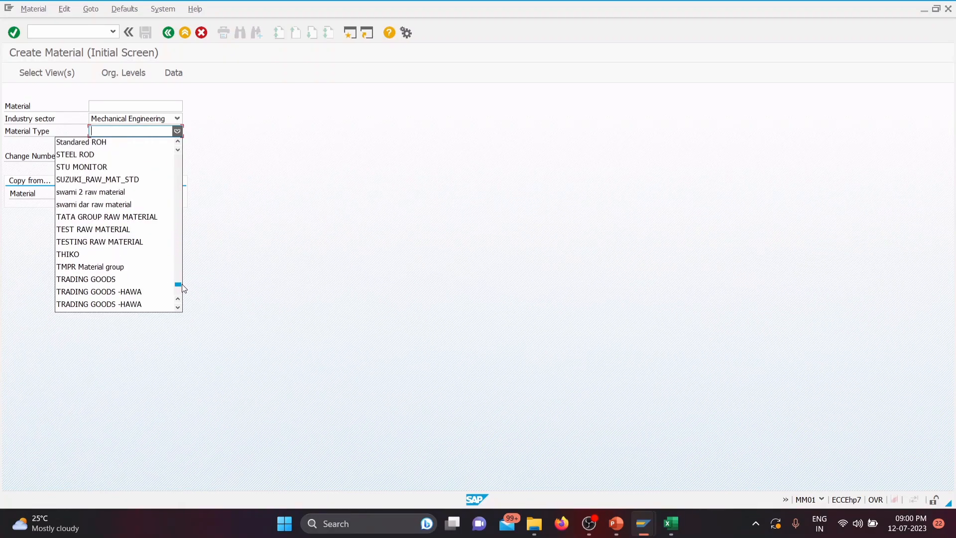
left_click(134, 217)
key("Return")
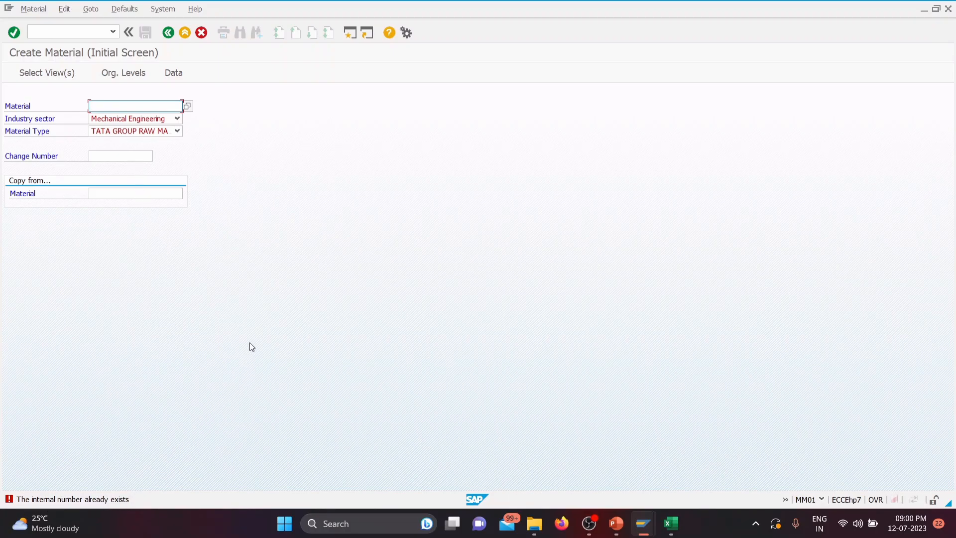
key("Return")
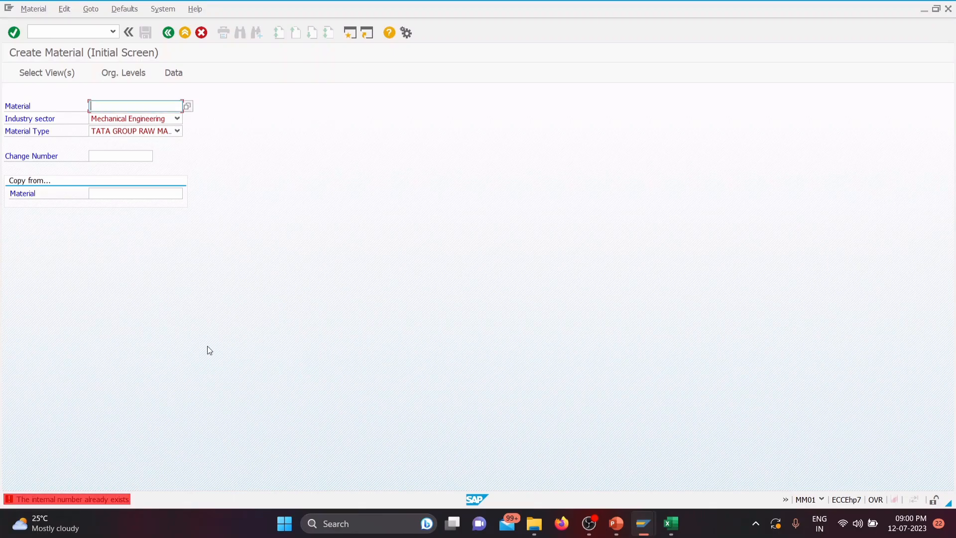
Step: Switch to the IMG session, open number range group maintenance for material types, search for TGRM to check its group, and leave group maintenance
mouse_move(647, 516)
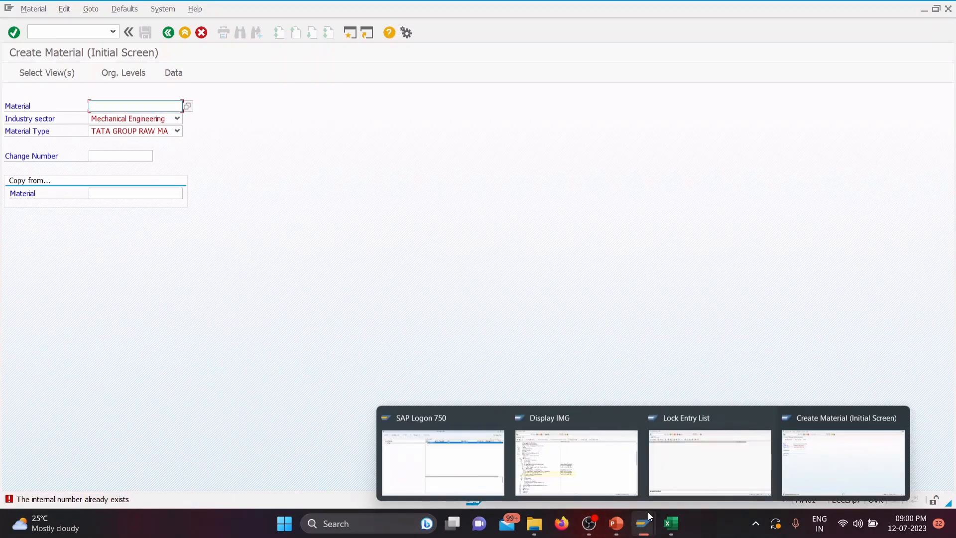
left_click(596, 476)
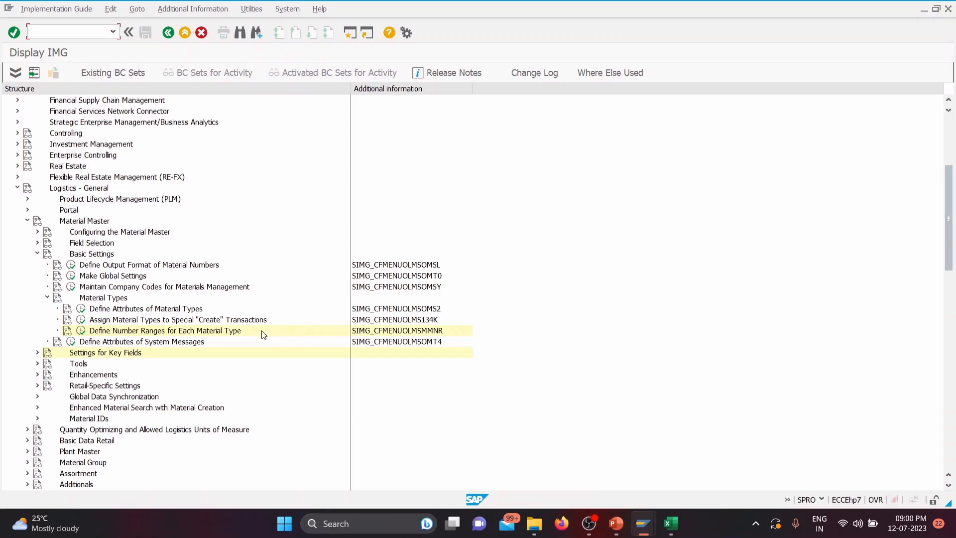
left_click(410, 331)
left_click(82, 333)
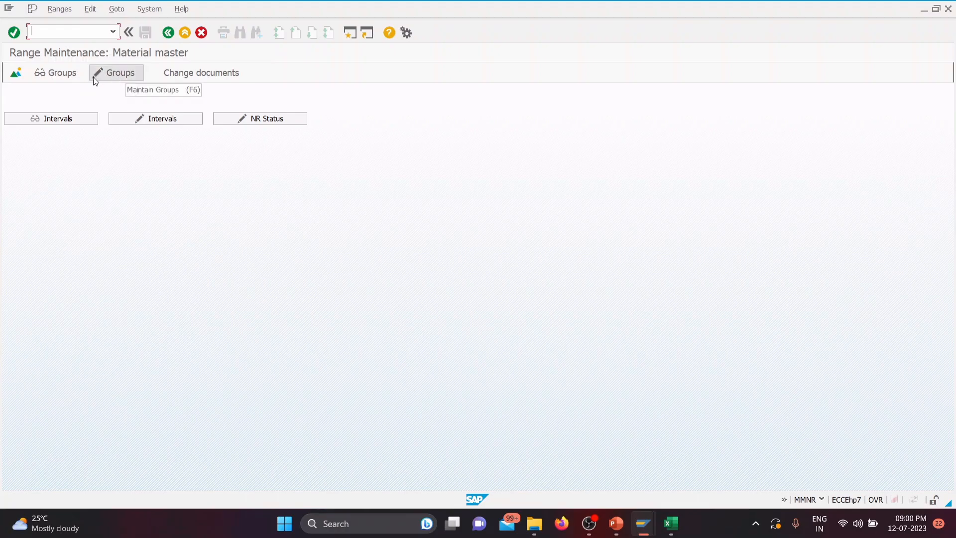
left_click(111, 77)
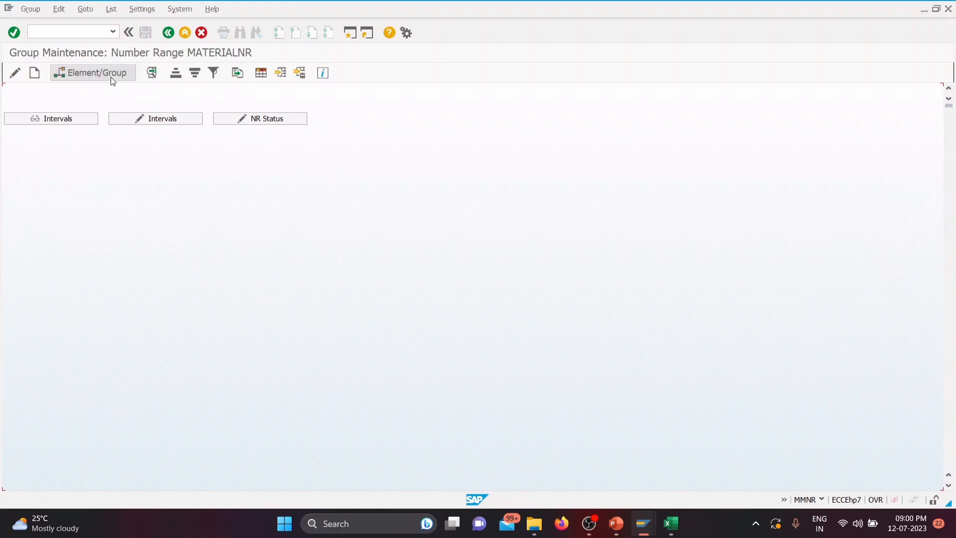
left_click(240, 33)
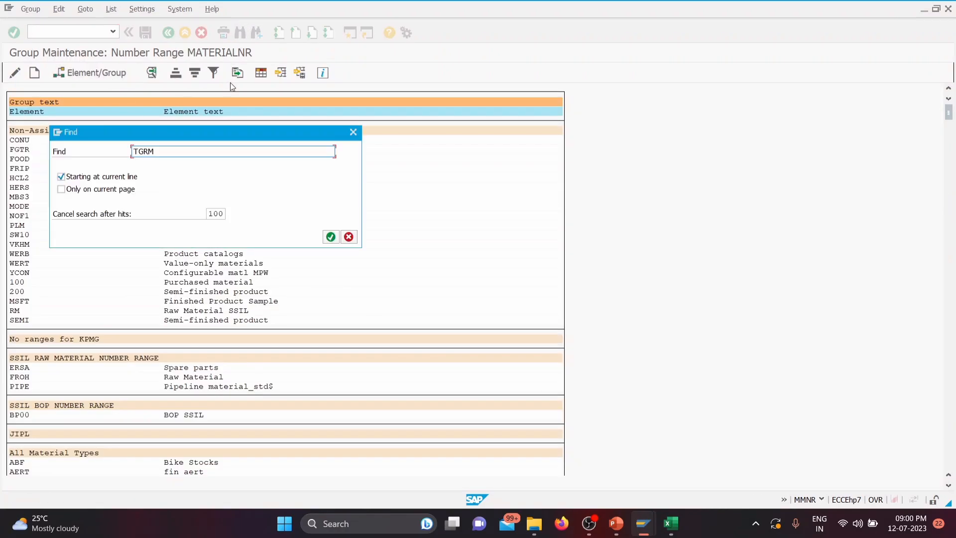
left_click(330, 237)
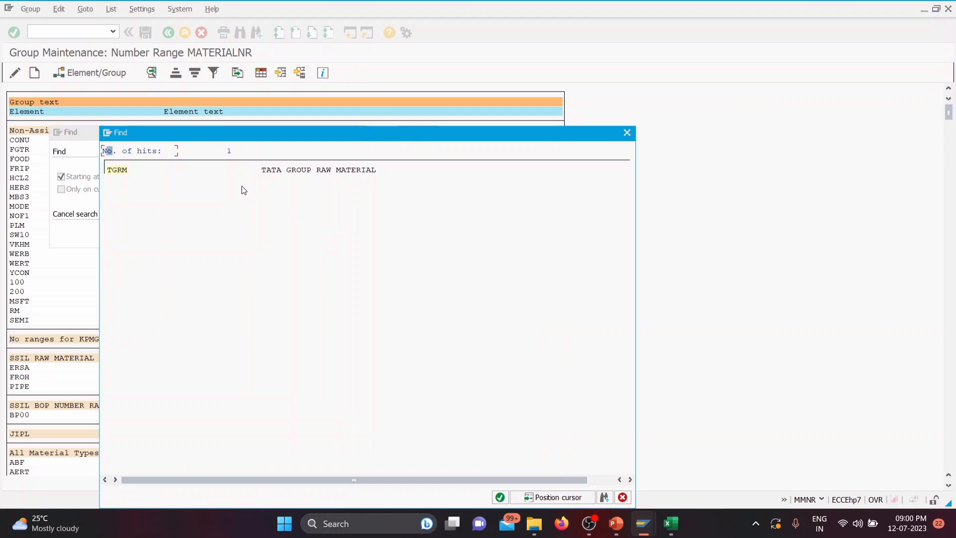
double_click(121, 170)
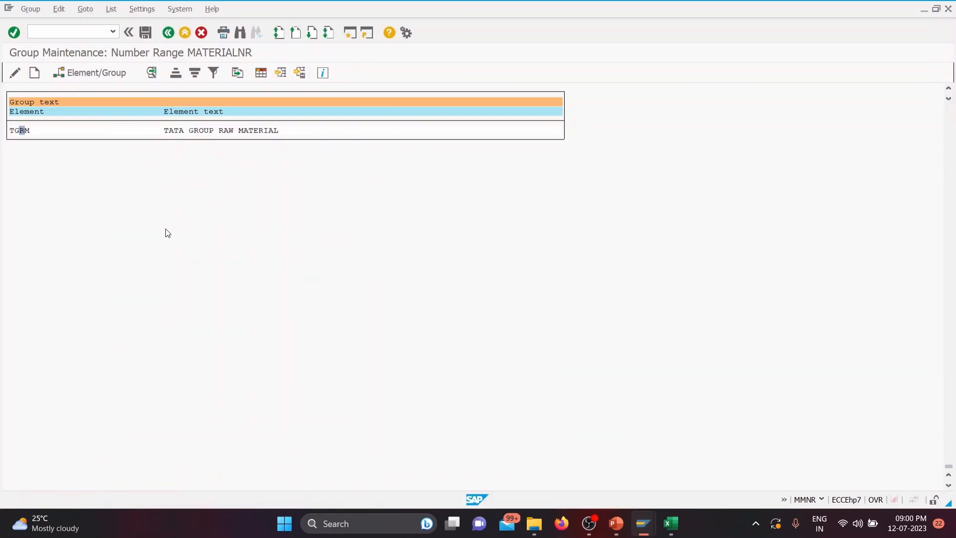
scroll(166, 232, "up", 1)
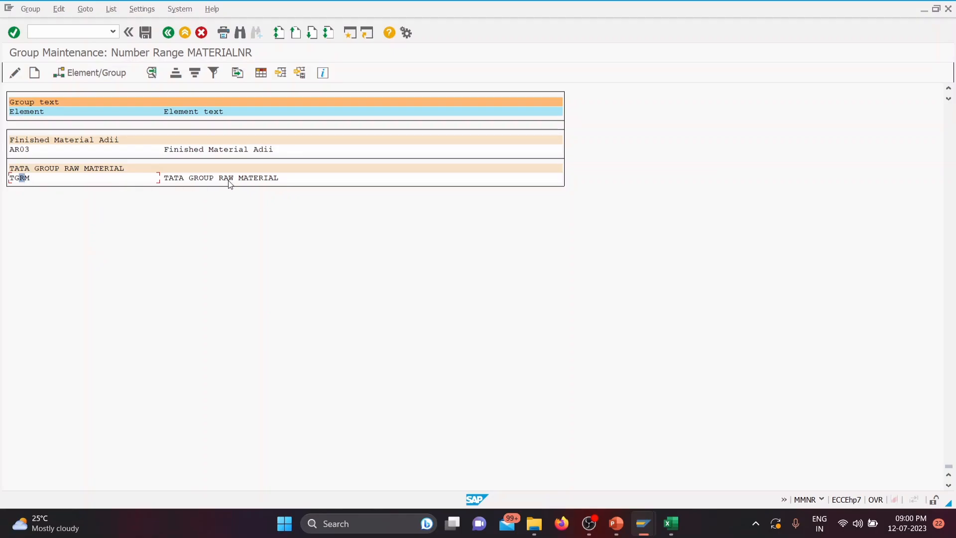
left_click(151, 34)
left_click(167, 32)
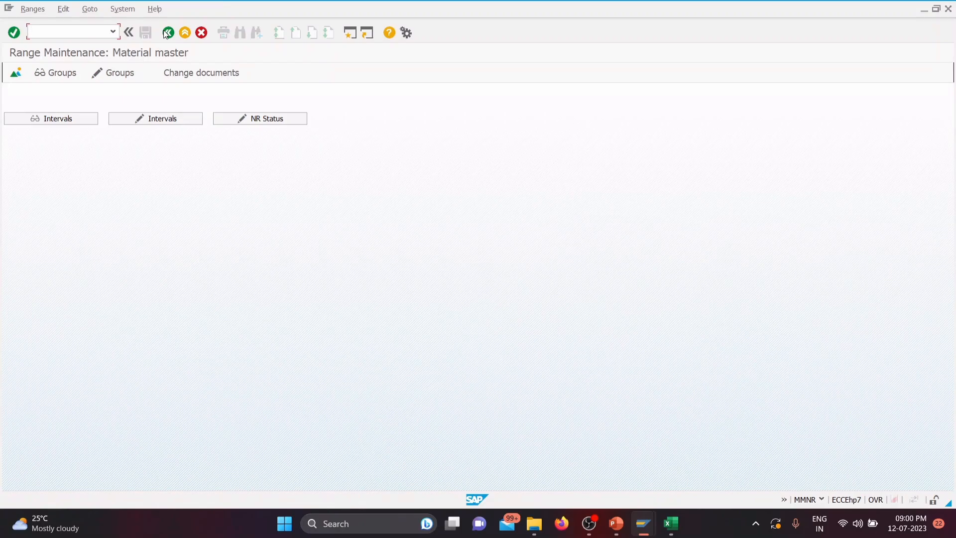
Step: Open the material master number range intervals and check the number status of the last interval, EN
left_click(170, 121)
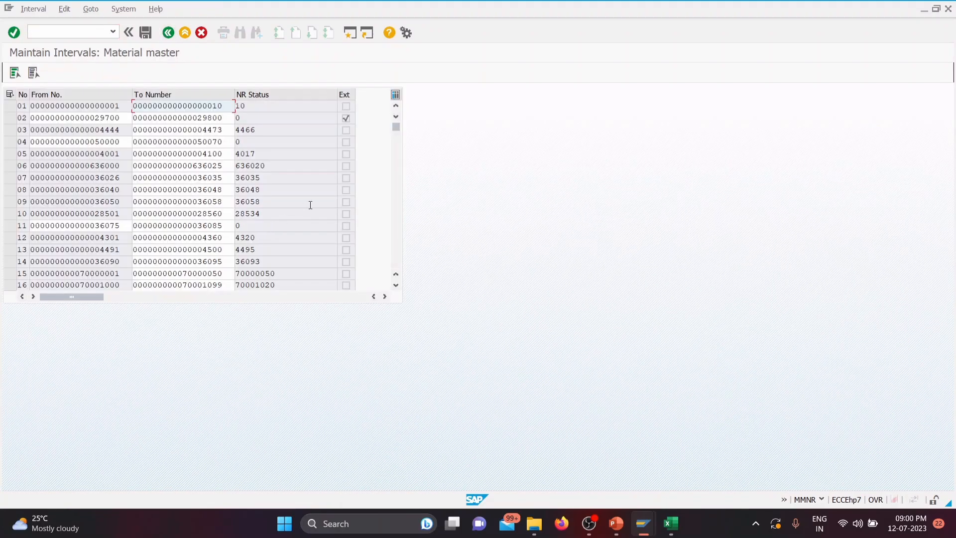
left_click_drag(396, 130, 391, 274)
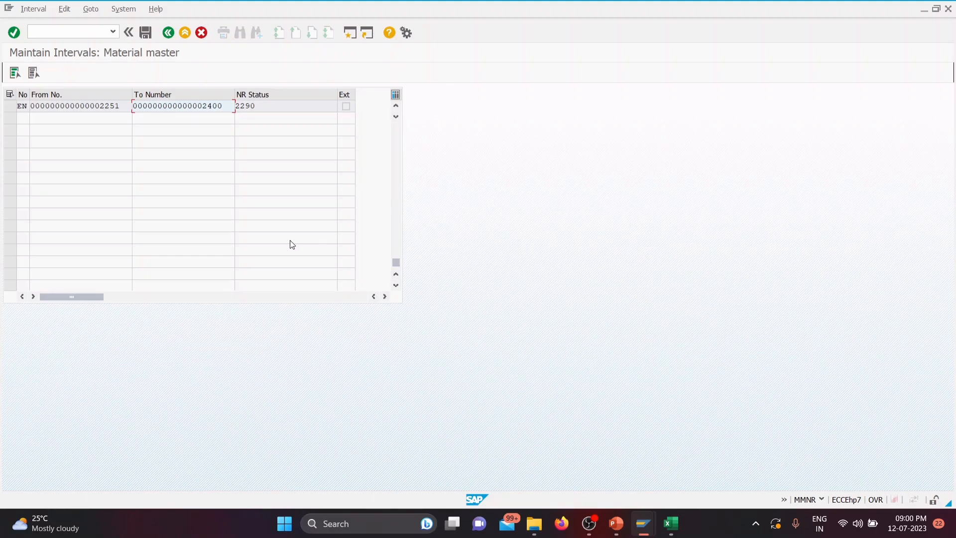
key("F3")
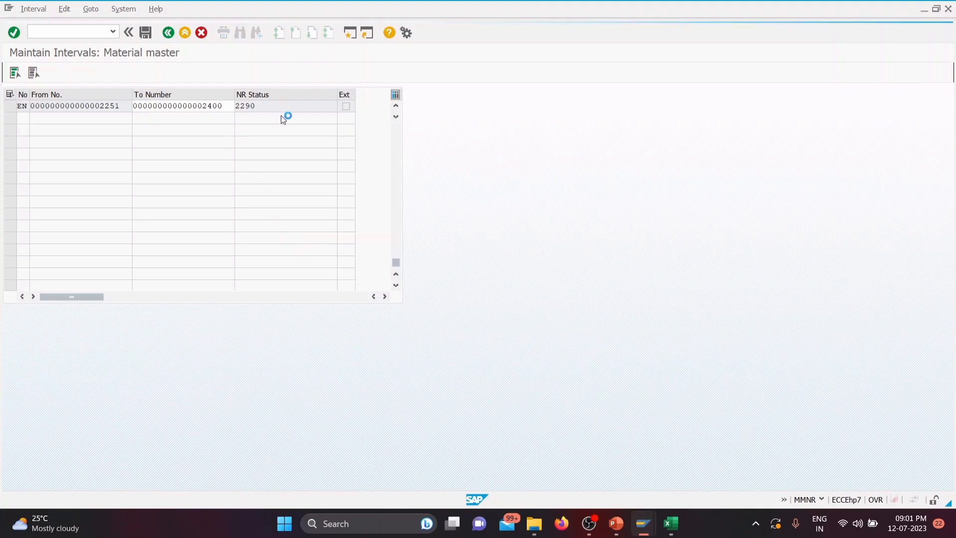
Step: Return to the Create Material session and proceed to the view selection for the new material
mouse_move(643, 523)
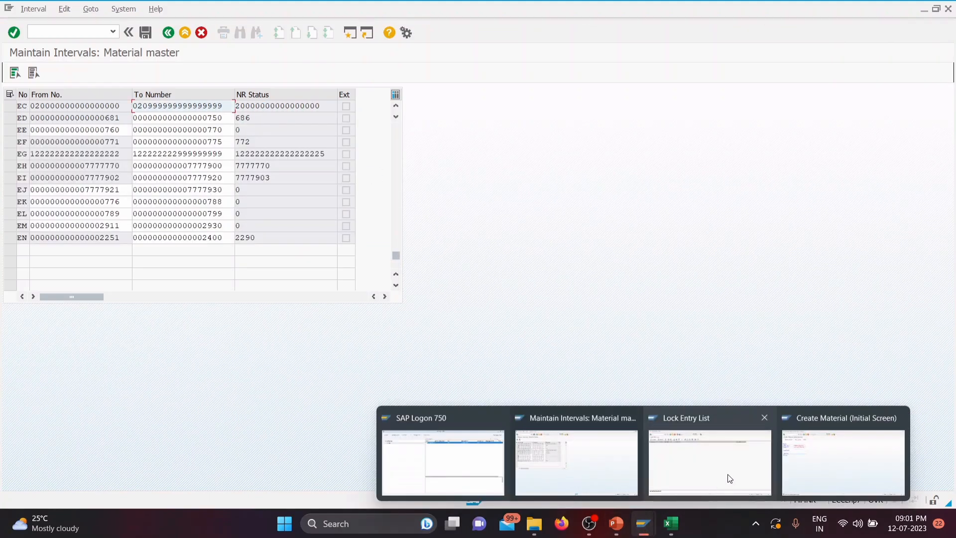
left_click(811, 467)
key("Return")
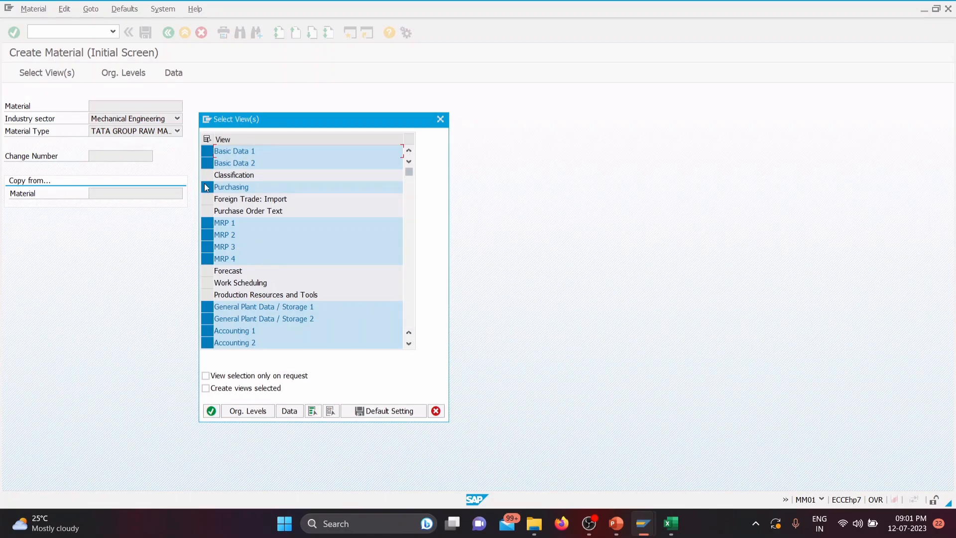
Step: Deselect Basic Data 2, MRP 1 to 4, General Plant Data / Storage 2 and Accounting 2, and confirm the remaining views
left_click(207, 163)
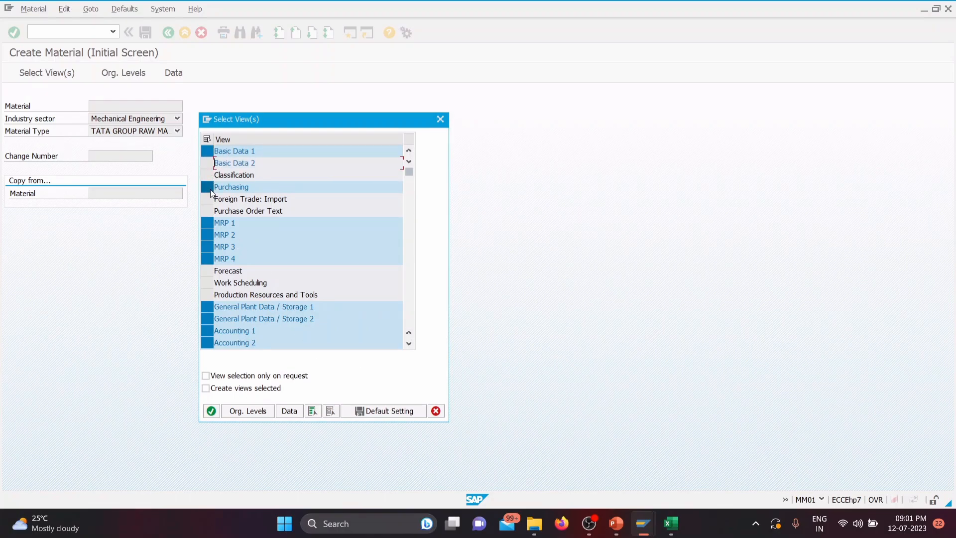
left_click(211, 225)
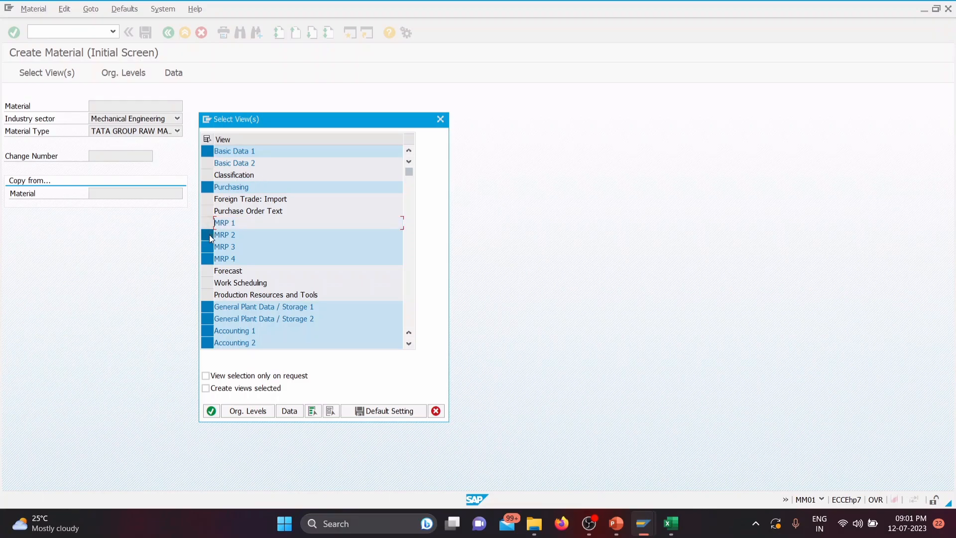
left_click(208, 235)
left_click(207, 247)
left_click(207, 258)
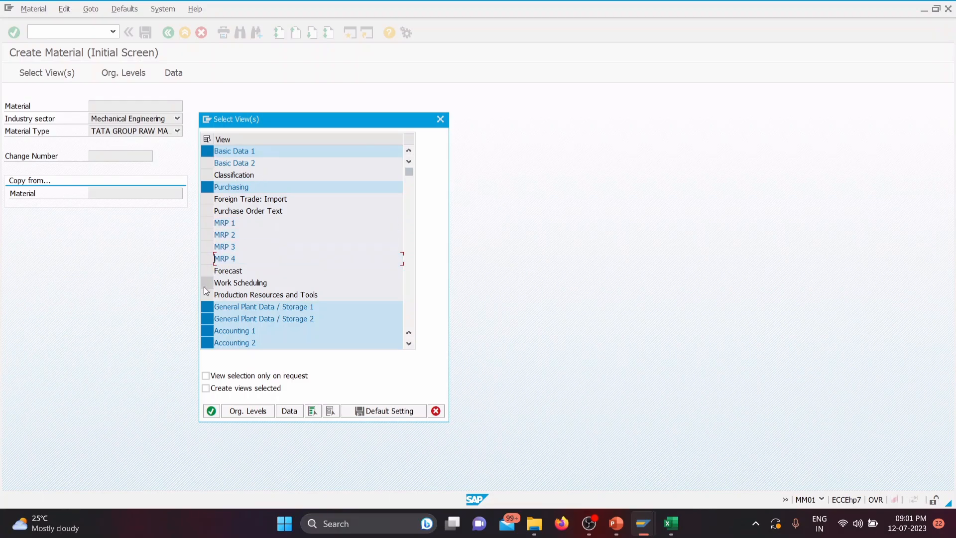
left_click(208, 318)
left_click(209, 343)
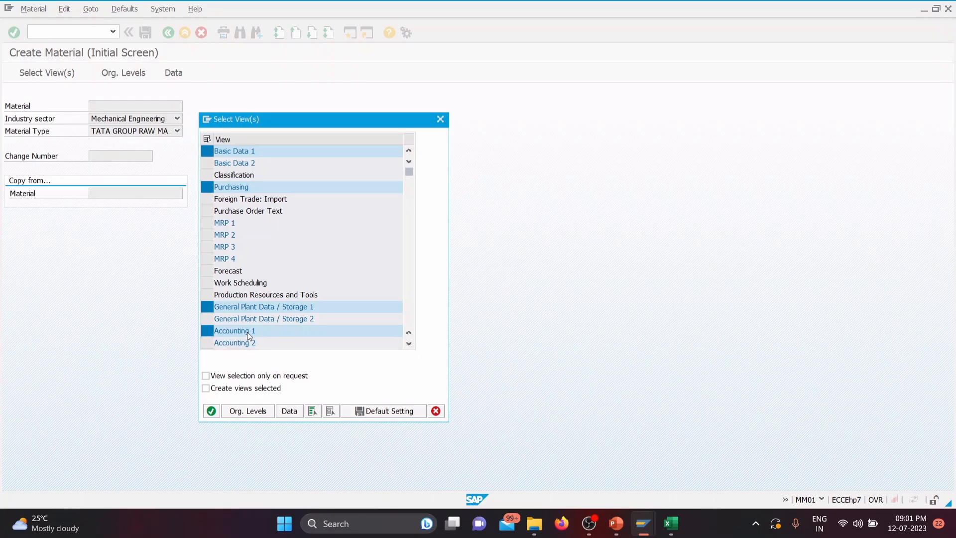
scroll(210, 338, "down", 6)
scroll(214, 309, "up", 6)
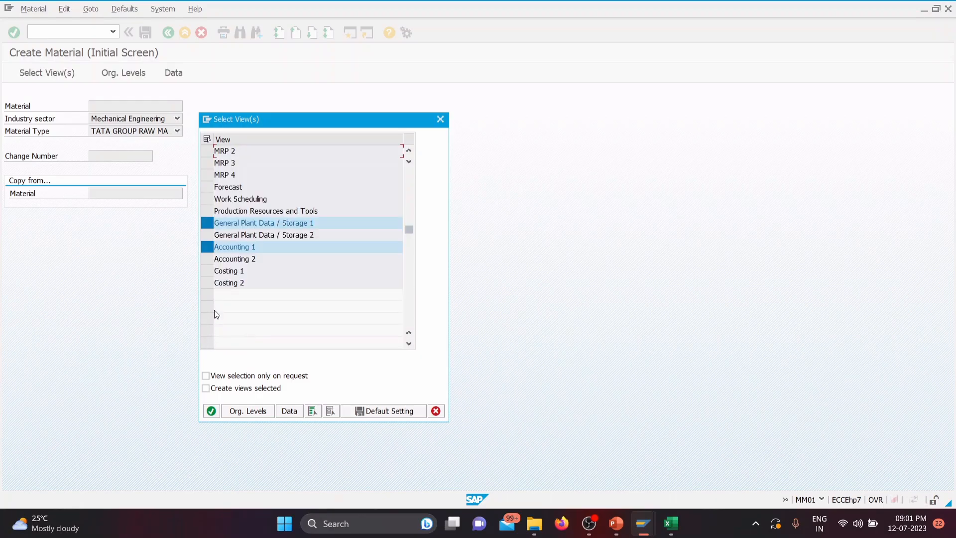
left_click(212, 411)
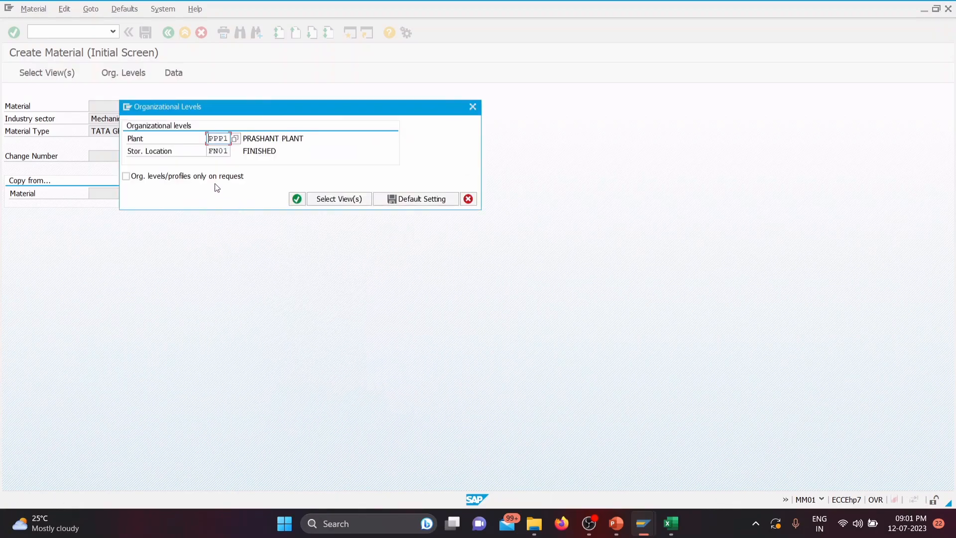
Step: Try to proceed with plant TGP1 and storage location SL01 as organizational levels, and close the resulting dialog
left_click_drag(208, 139, 236, 142)
type("TG")
left_click_drag(208, 155, 230, 152)
type("SL01")
key("Return")
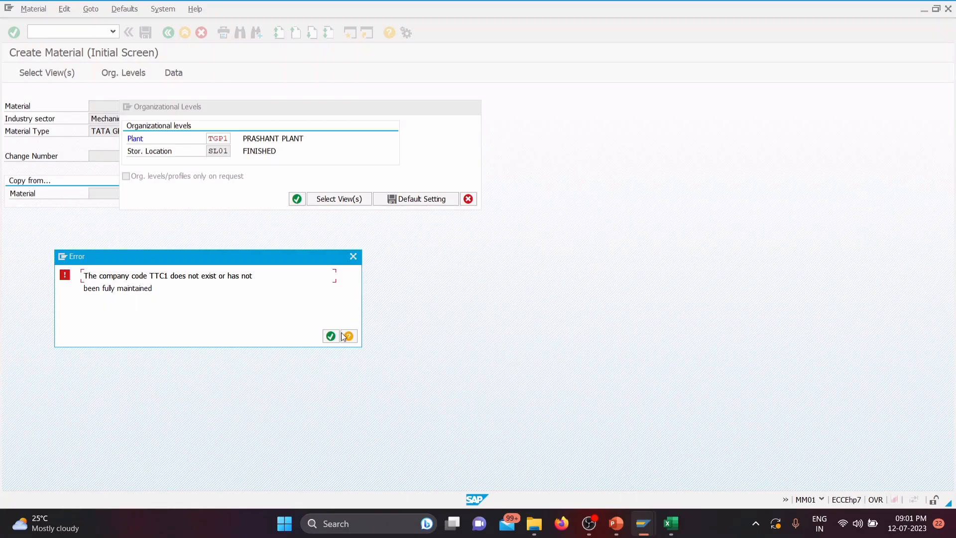
left_click(353, 256)
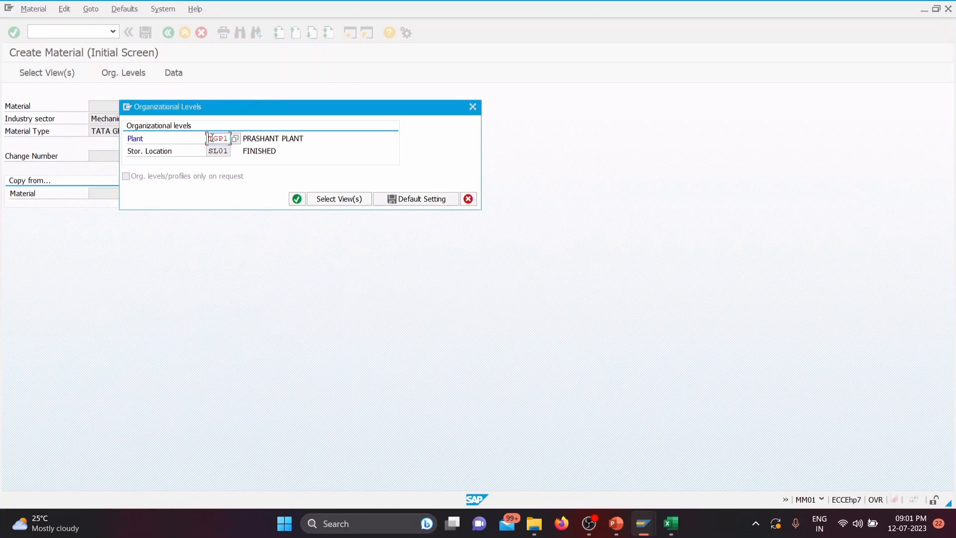
Step: Check the TATA group's company codes and plants in the Excel workbook SAP DATA (1), and return to Create Material to confirm the organizational levels
left_click(671, 529)
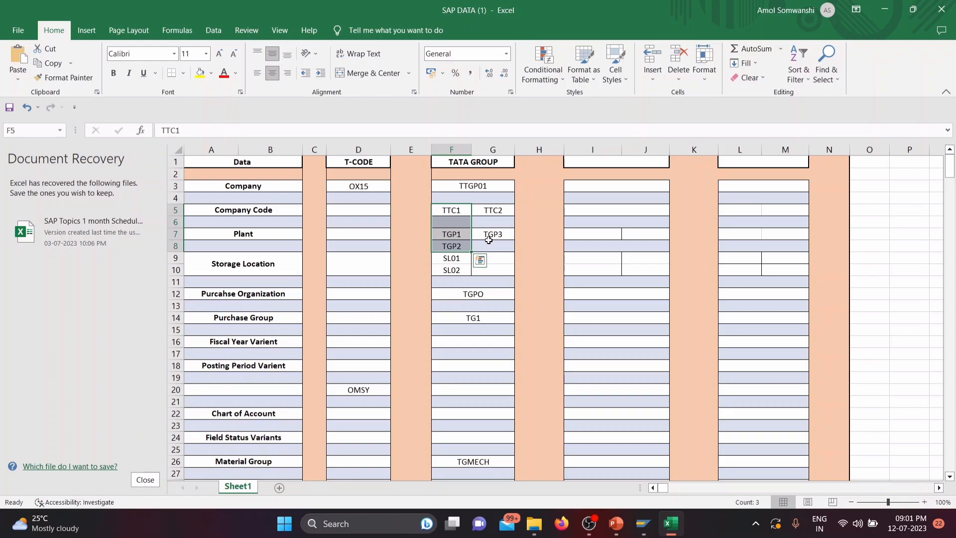
mouse_move(647, 518)
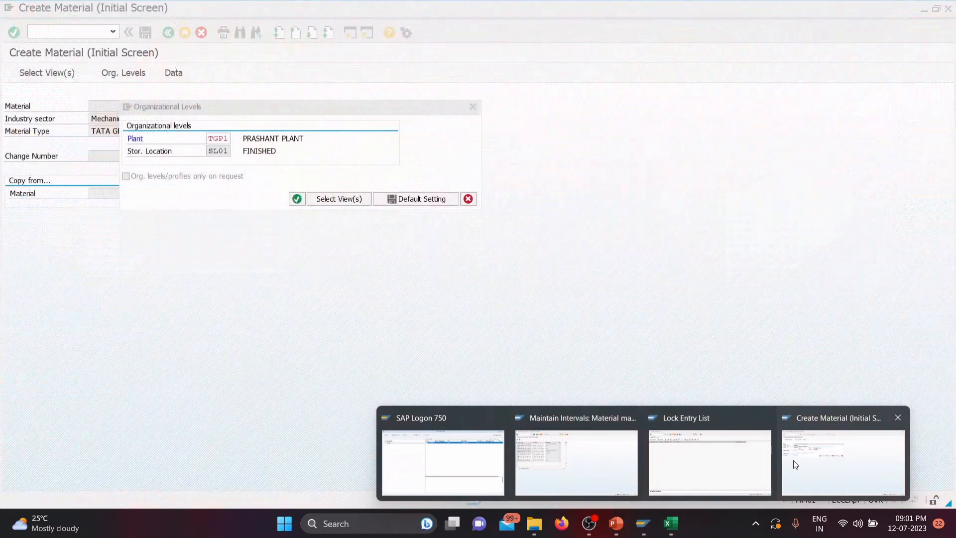
left_click(794, 460)
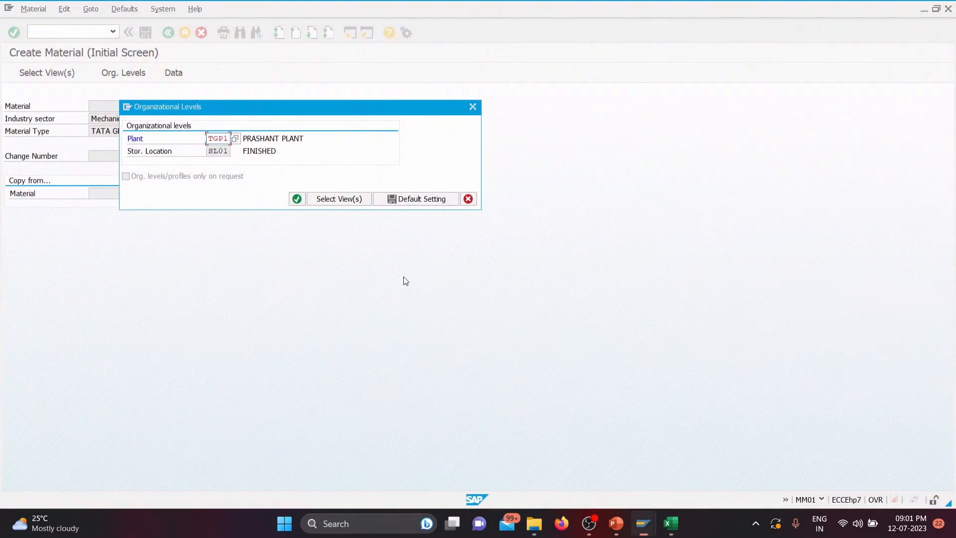
left_click(226, 139)
key("Return")
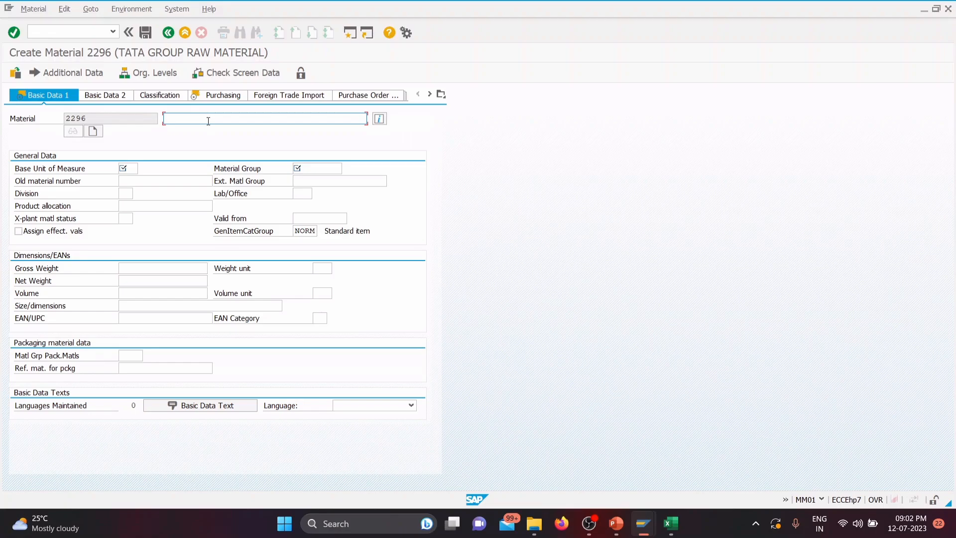
Step: Describe the new material as TATA GROUP RAW MATERIAL and set its base unit of measure to EA
type("TATA GROUP RAW MATERIAL")
left_click(129, 171)
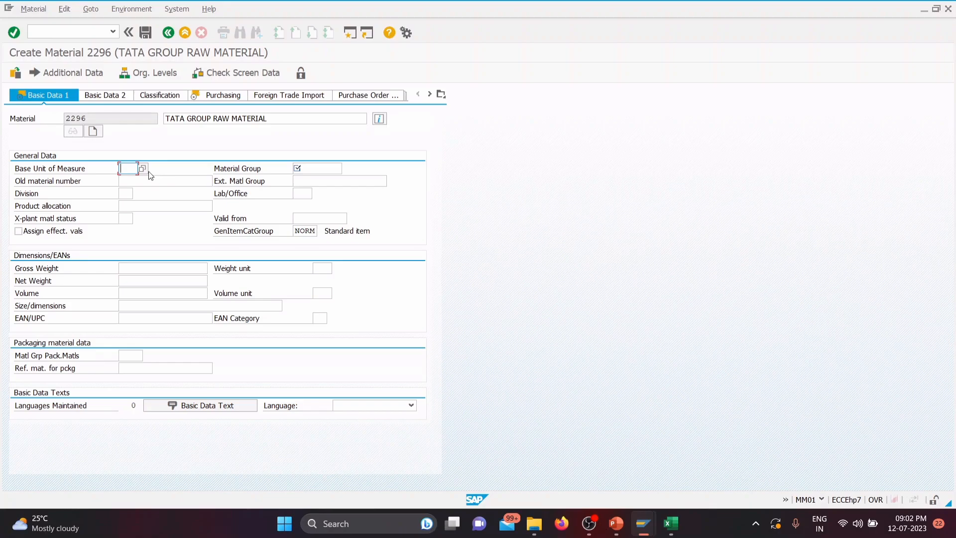
left_click(123, 168)
type("EA")
left_click(134, 181)
Step: Look through the material group value list for the new material and search it for TGMECH
left_click(320, 168)
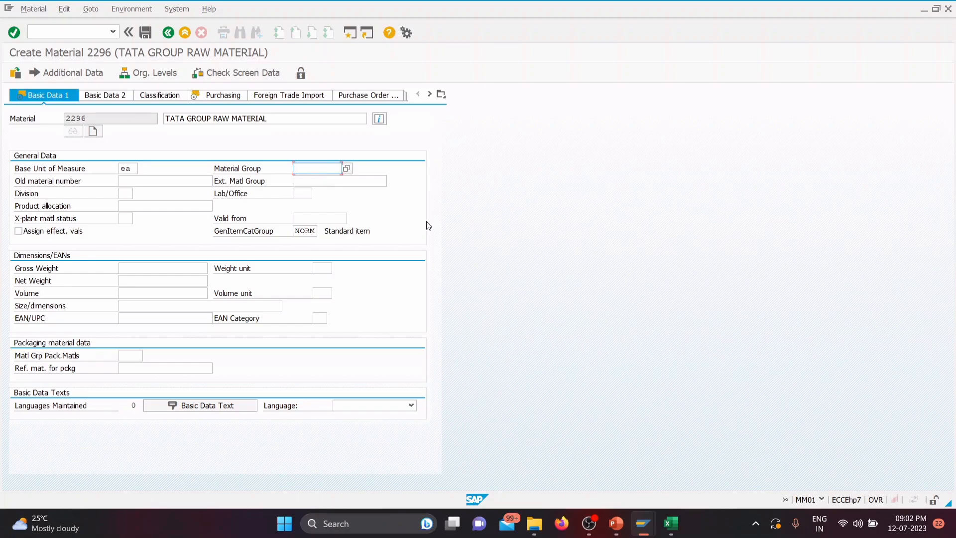
type("TGMECH")
left_click(347, 169)
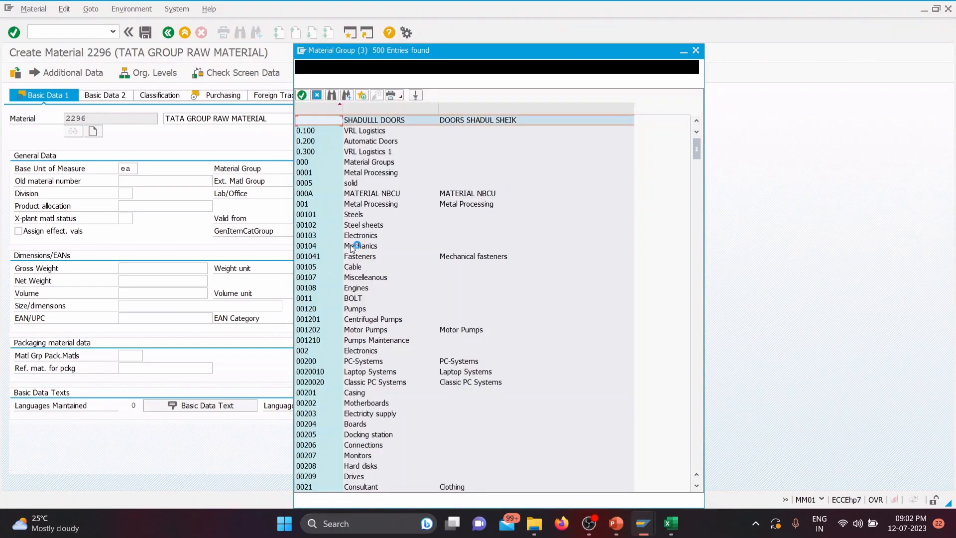
scroll(356, 250, "down", 20)
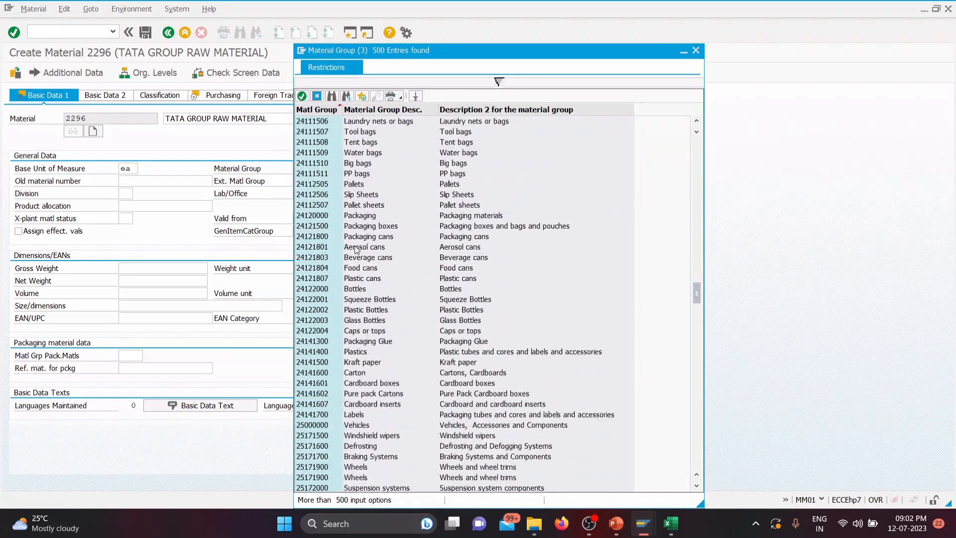
scroll(356, 250, "down", 20)
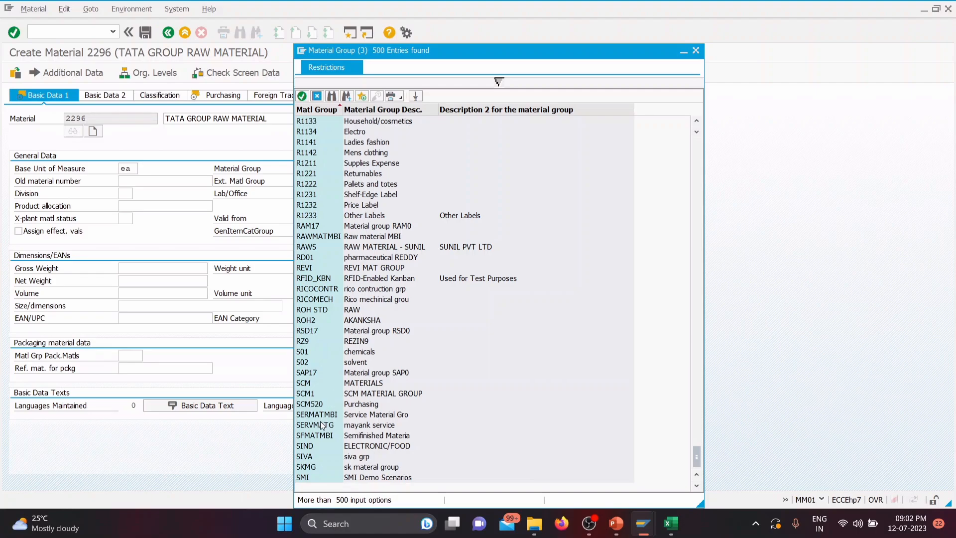
scroll(348, 472, "up", 7)
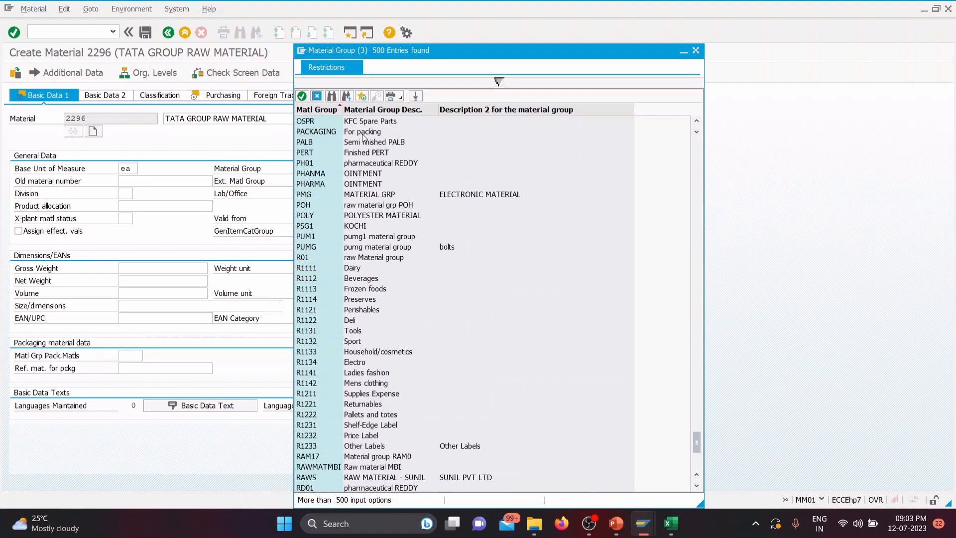
left_click(331, 95)
type("TGMECH")
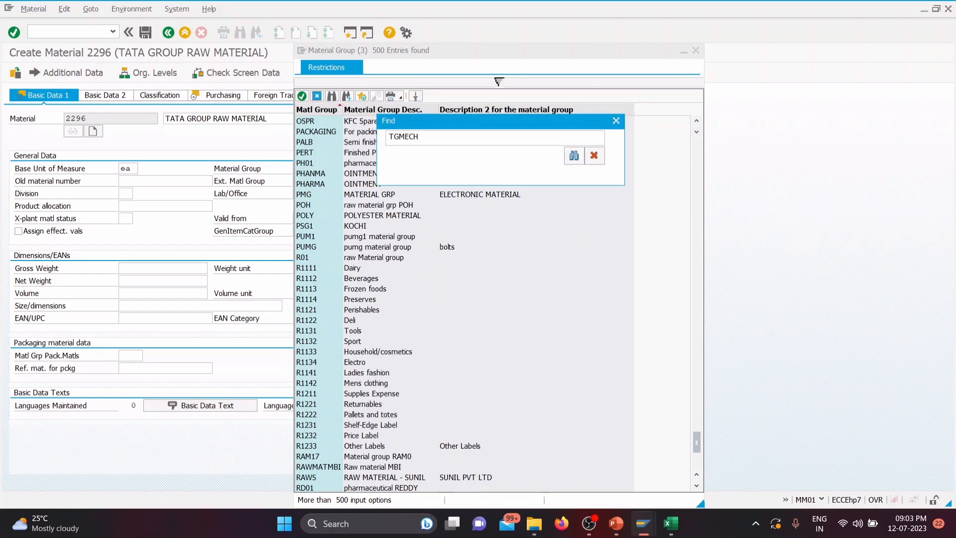
key("Return")
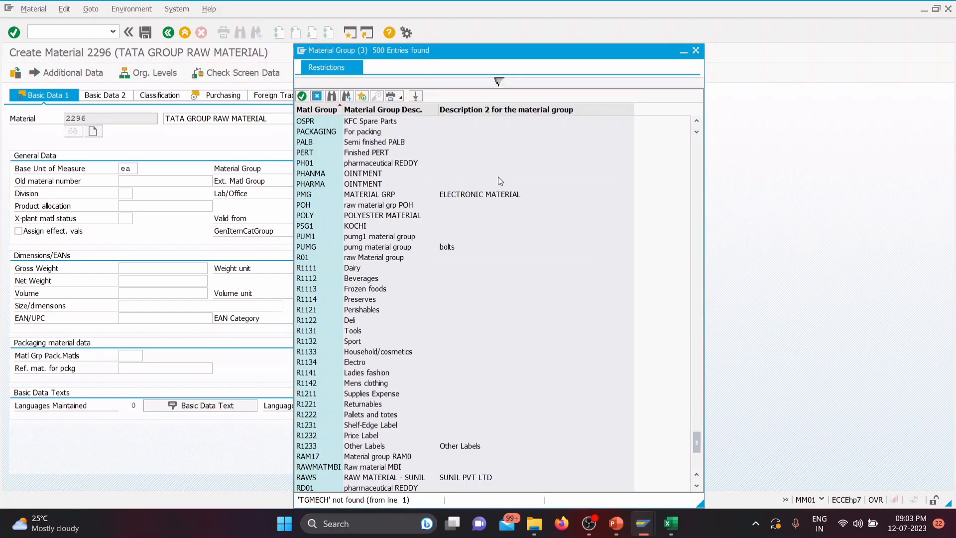
Step: Filter the material group list with the hit limit cleared, assign group TGMECH to the material, and proceed to the Purchasing view
left_click(495, 82)
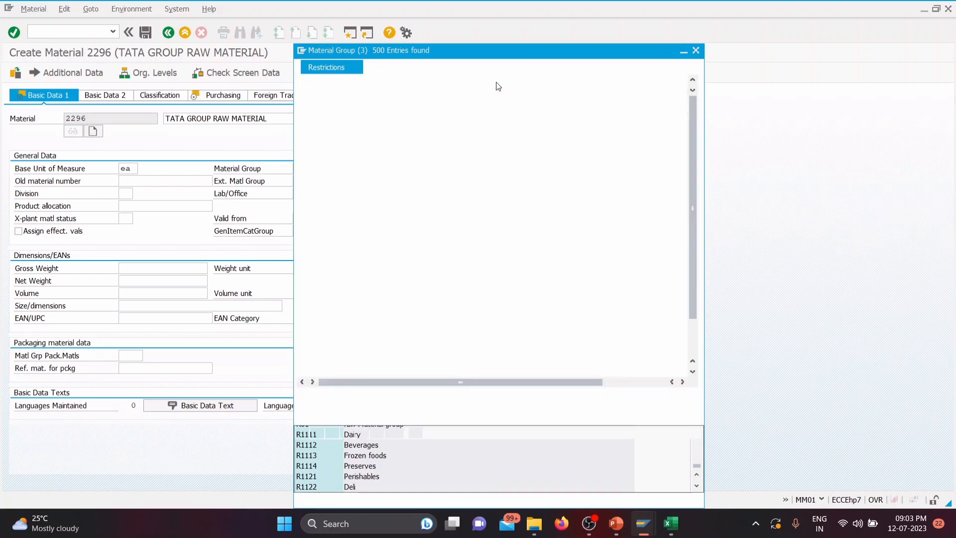
double_click(437, 181)
key("BackSpace")
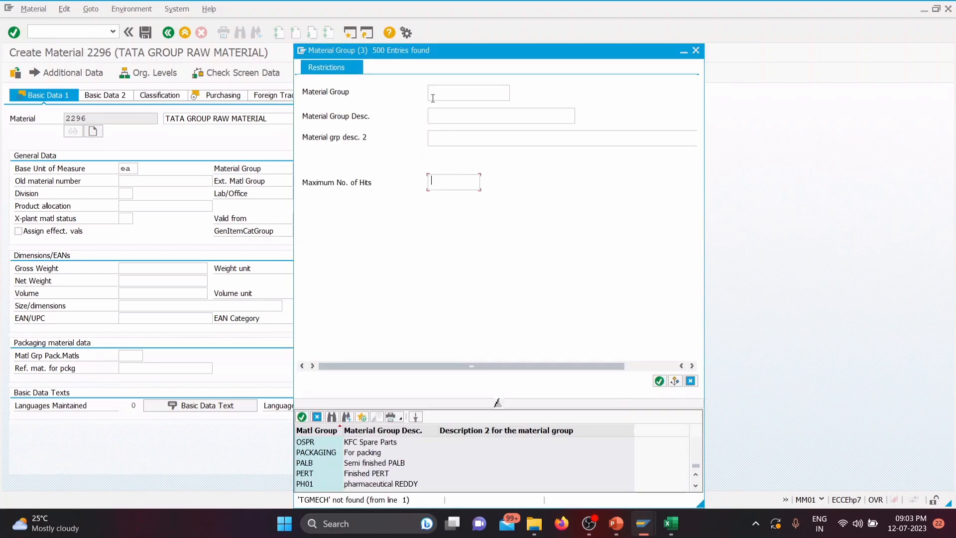
type("TGMECH")
key("Return")
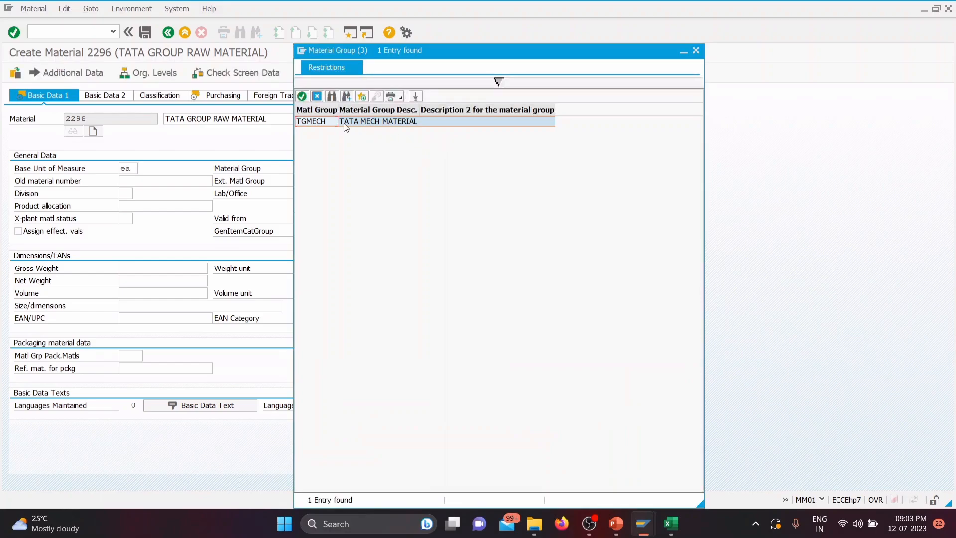
double_click(333, 120)
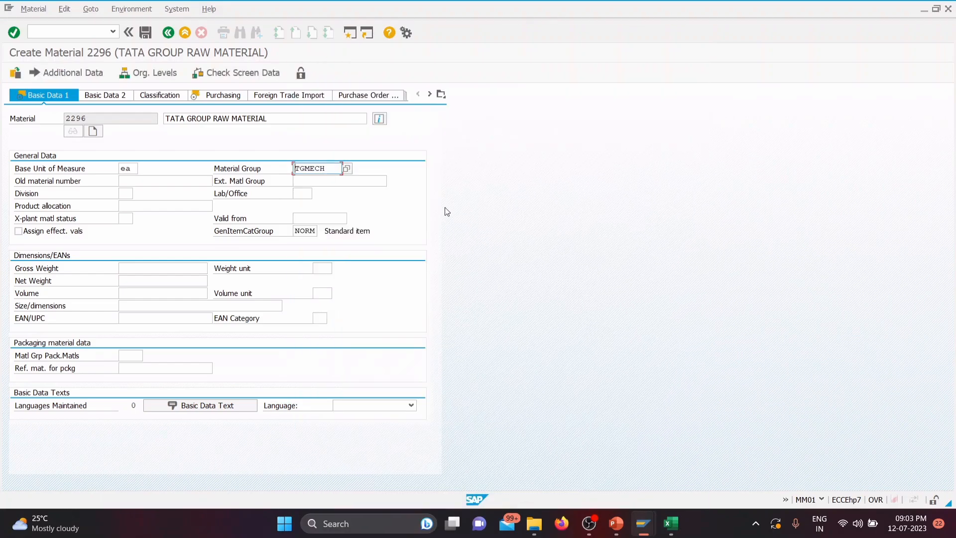
key("Return")
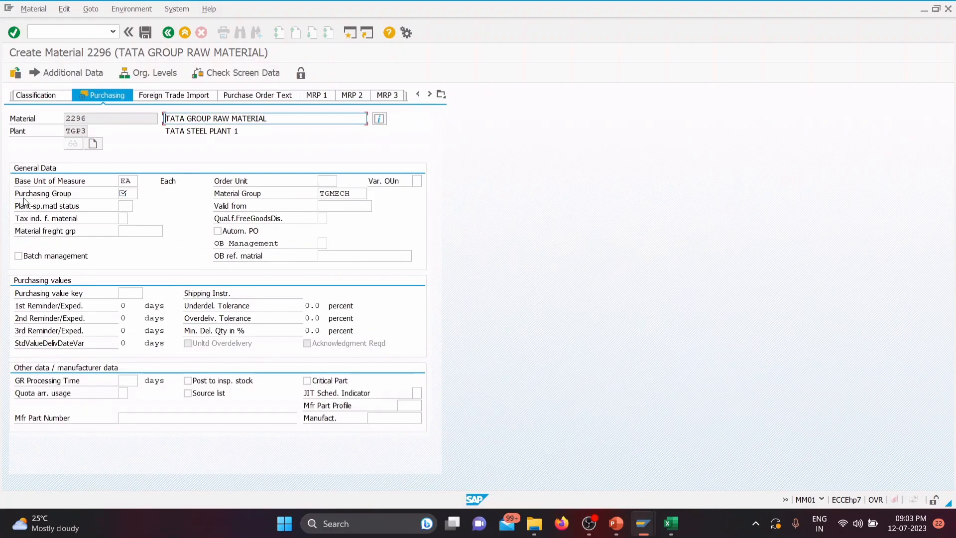
Step: Check the TATA group's purchase group in the Excel workbook SAP DATA (1), and return to Create Material
left_click(671, 523)
left_click_drag(451, 210, 451, 246)
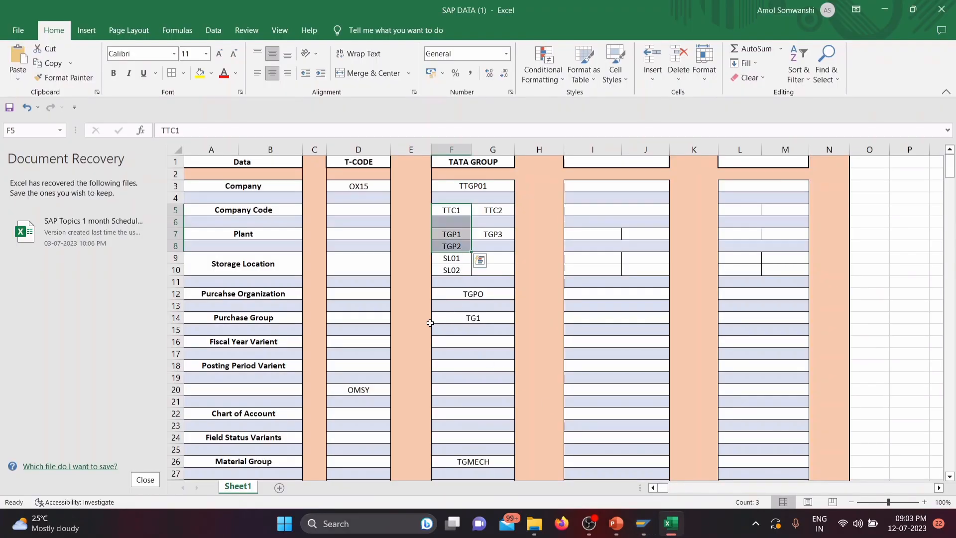
left_click(475, 319)
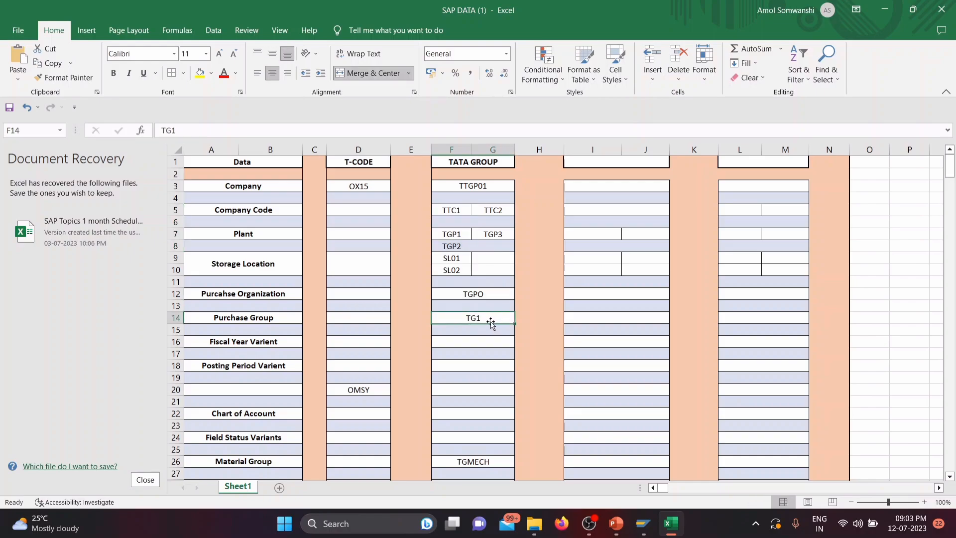
mouse_move(645, 522)
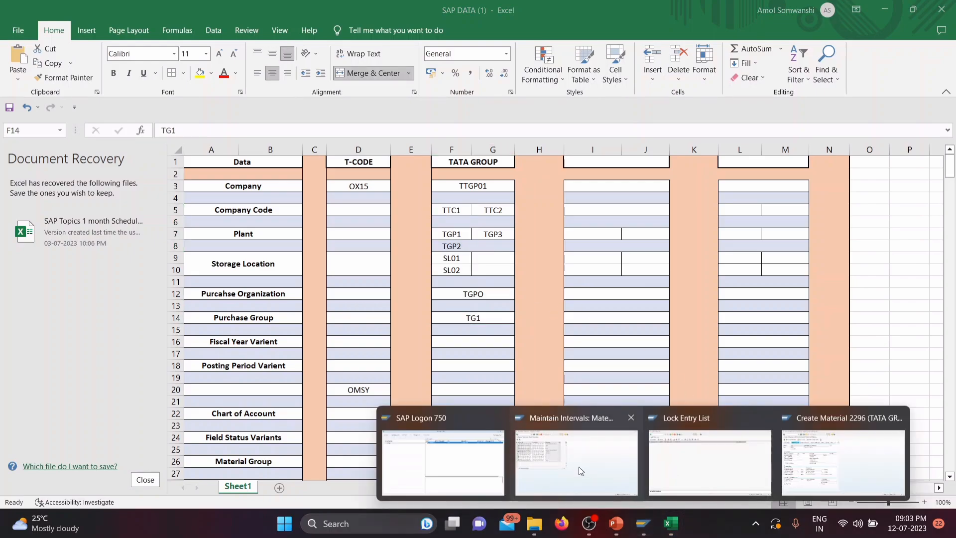
mouse_move(578, 467)
left_click(796, 460)
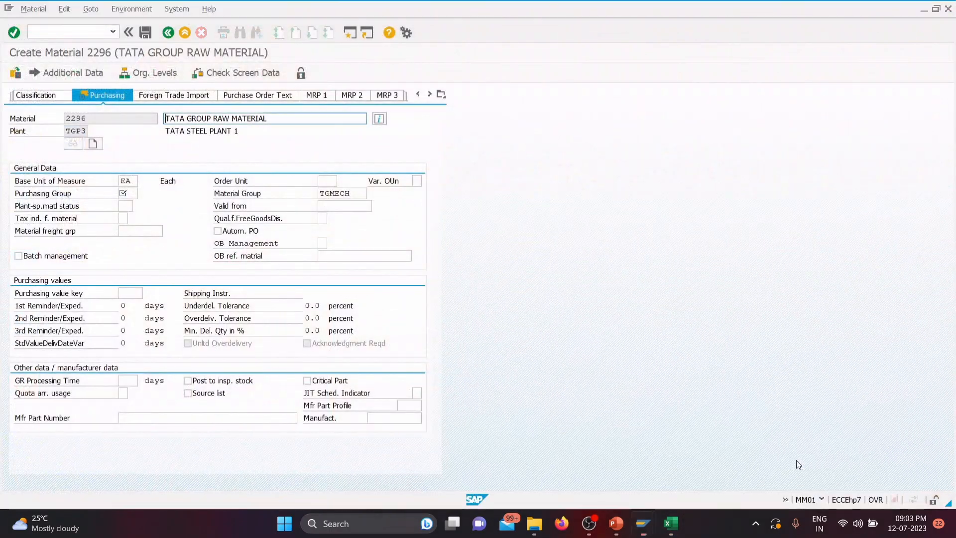
Step: Set the purchasing group to TG1 and proceed past the plant data and storage view to Accounting 1
left_click(135, 194)
type("TG1")
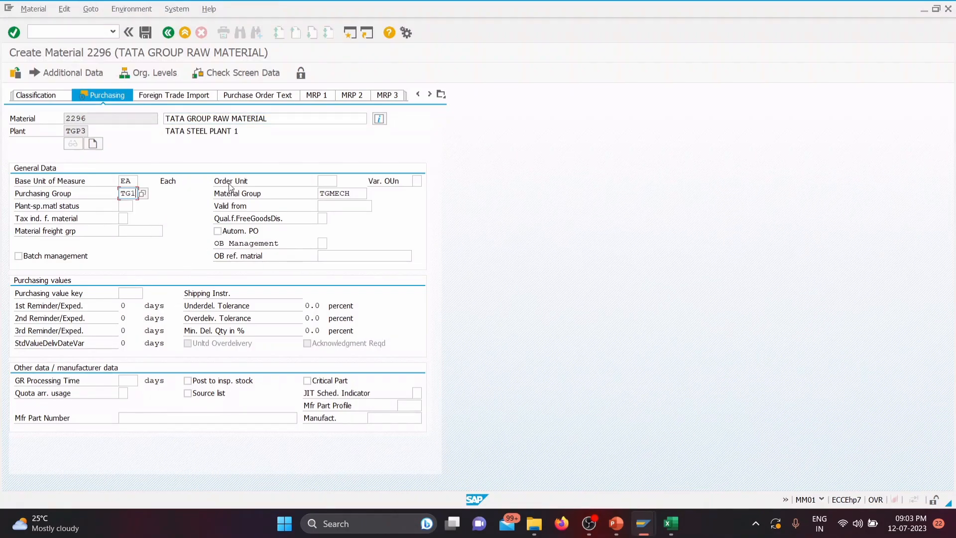
key("Return")
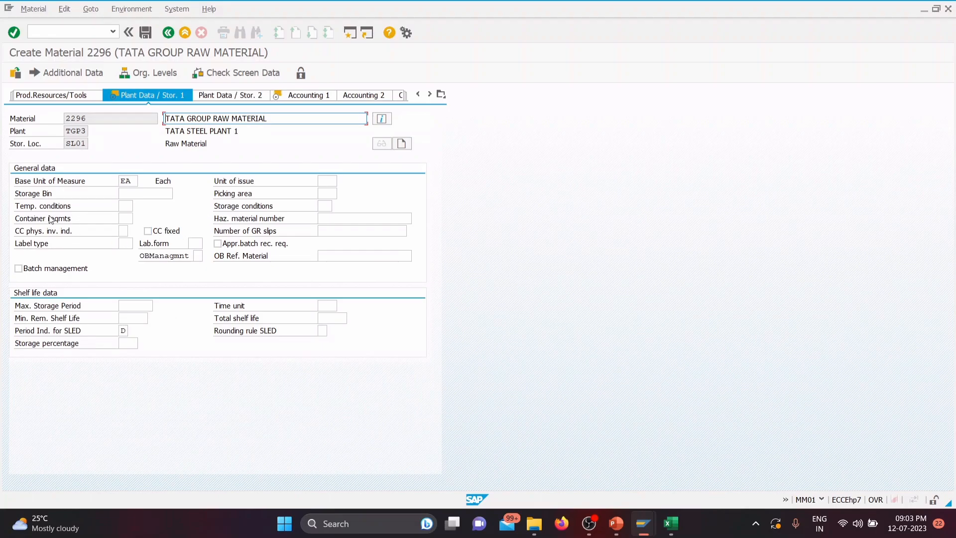
key("Return")
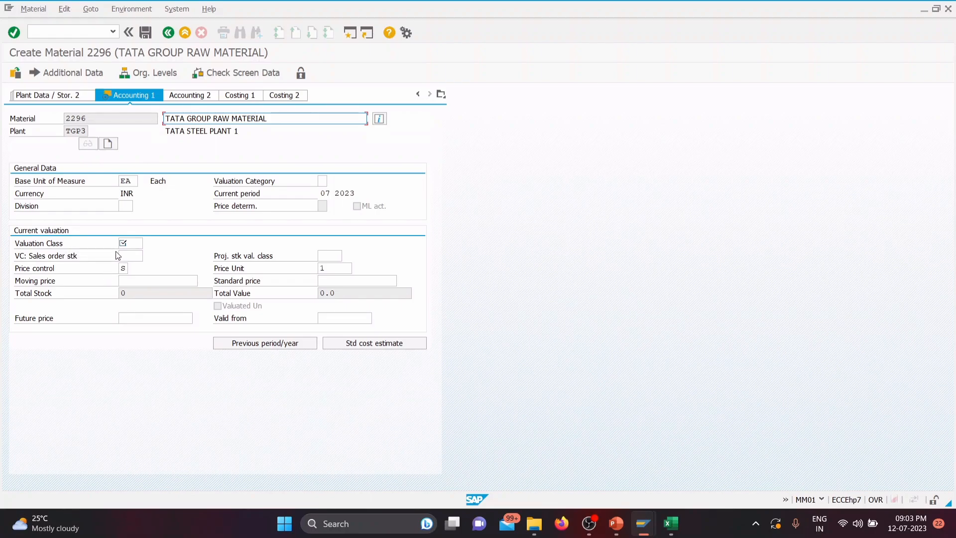
Step: Set the material's valuation class to 3000 (Raw materials) from the list of available classes
left_click(135, 247)
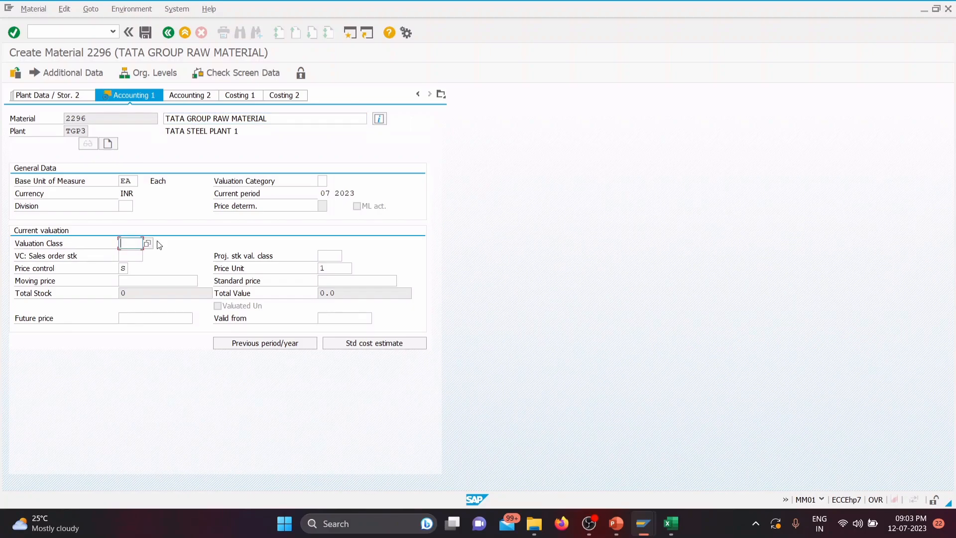
left_click(150, 243)
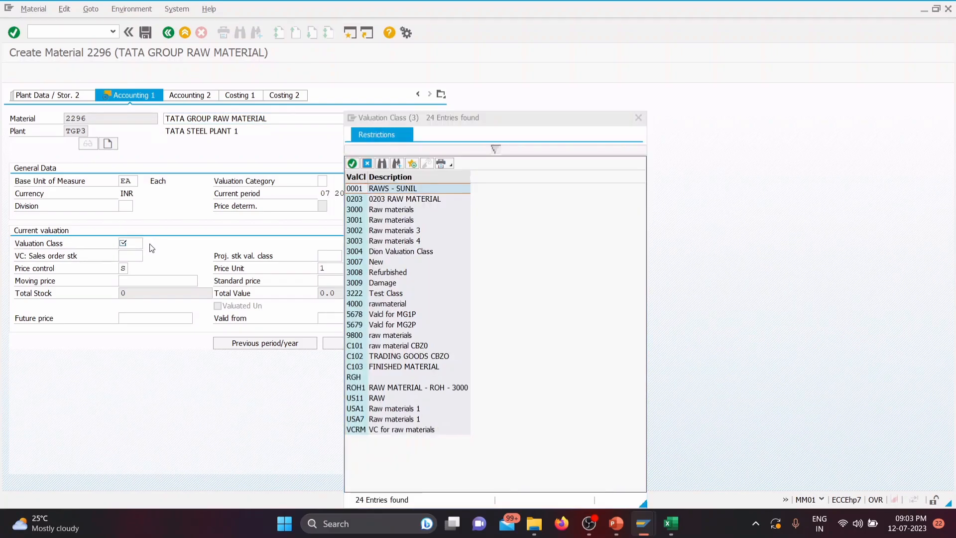
left_click_drag(517, 119, 553, 68)
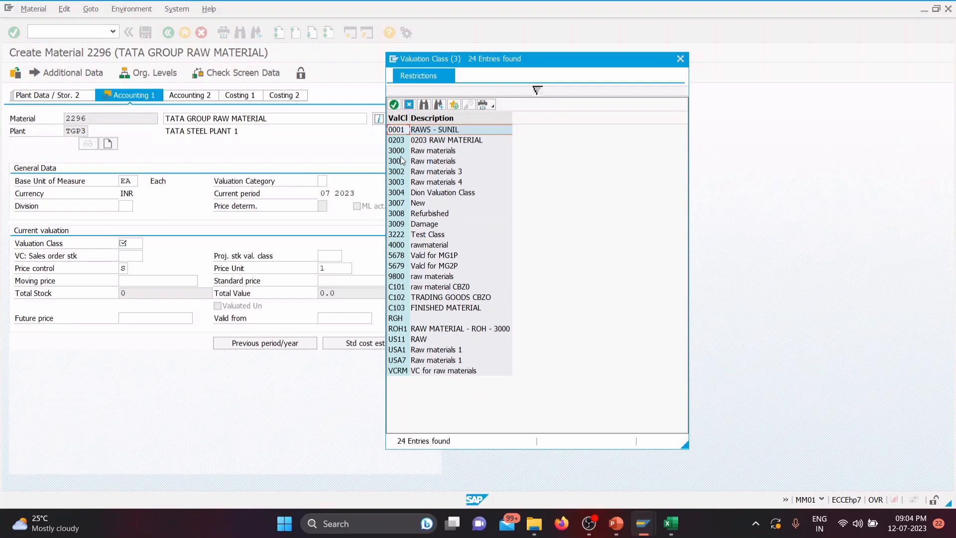
double_click(429, 151)
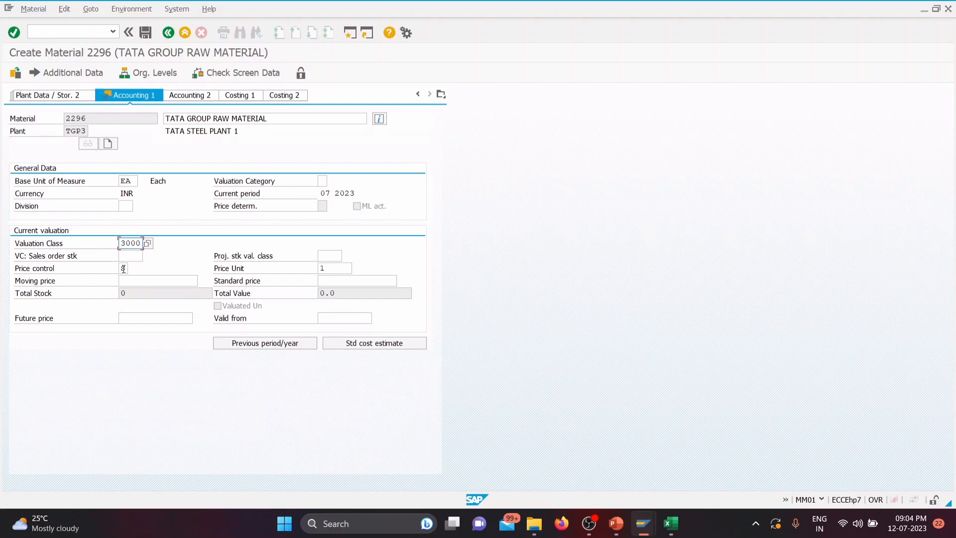
Step: Enter a standard price of 100 for the raw material and save the new material master record
left_click(332, 278)
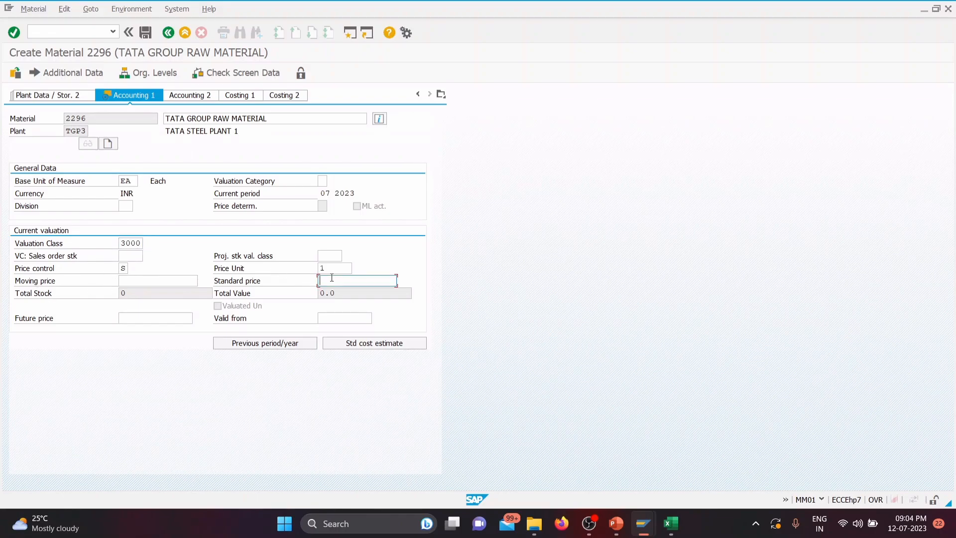
type("100")
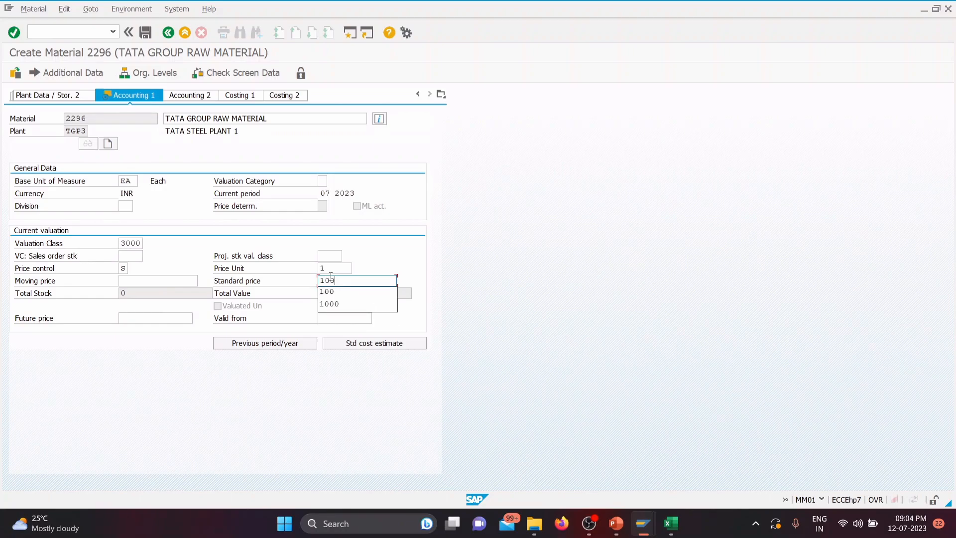
left_click(145, 33)
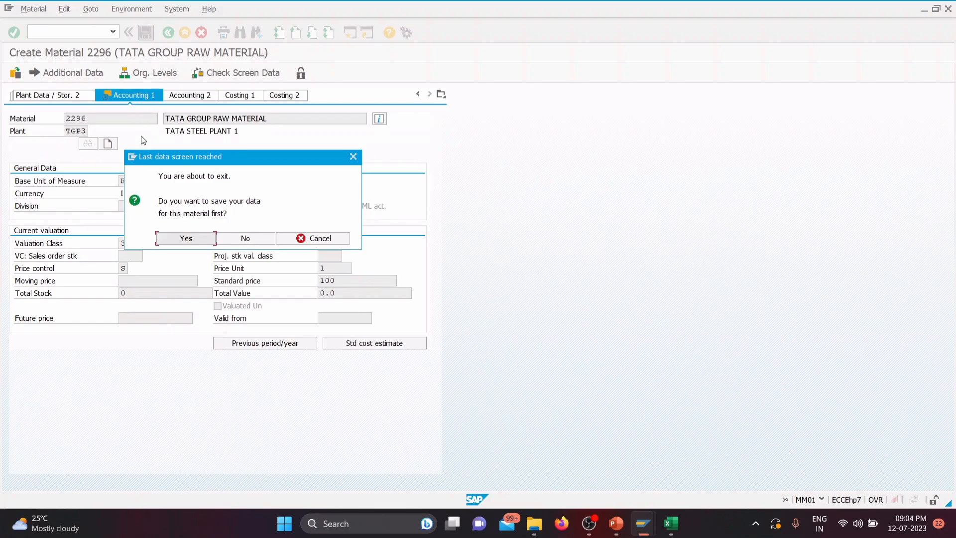
left_click(180, 239)
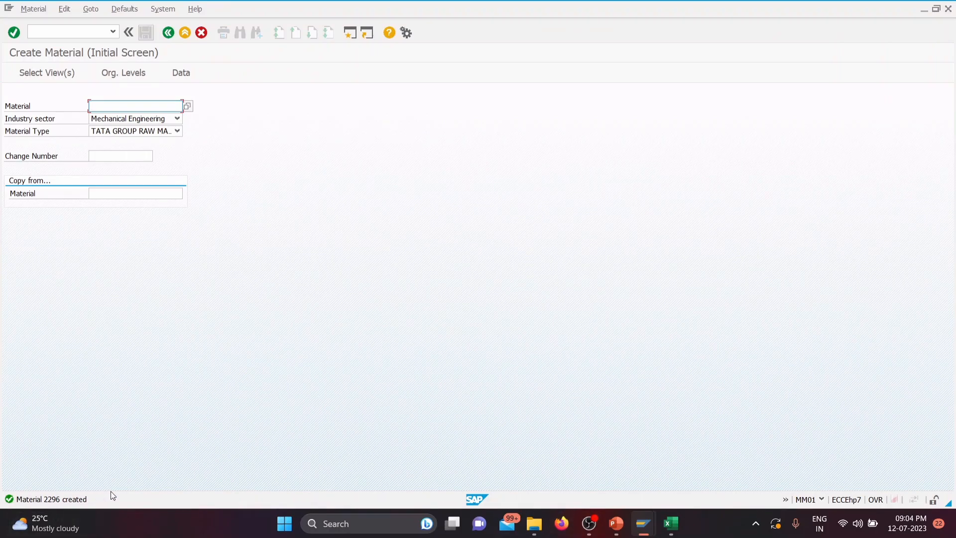
Step: Record material 2296 in cell I32 and plant TGP3 in J32 of the Excel workbook SAP DATA (1), and return to Create Material
left_click(677, 531)
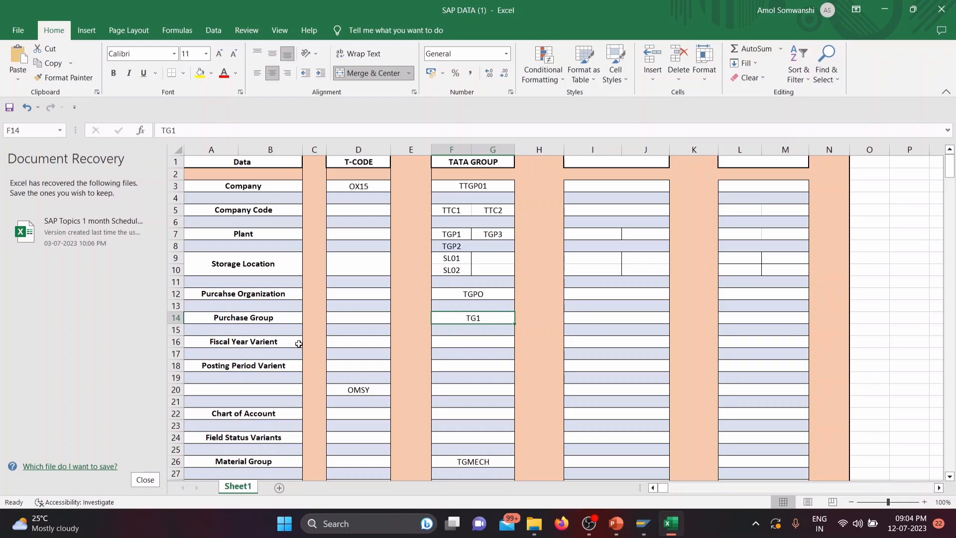
scroll(308, 417, "down", 4)
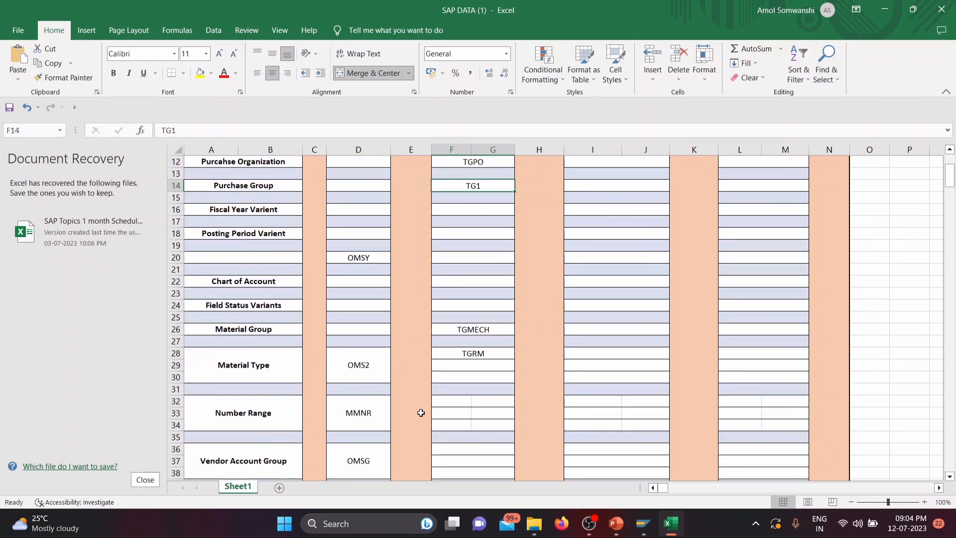
left_click_drag(462, 400, 478, 399)
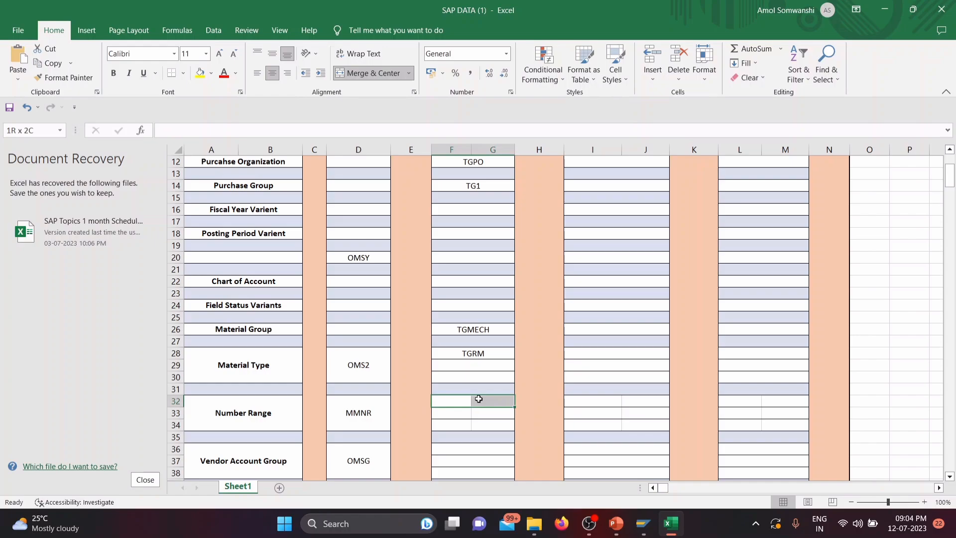
left_click(615, 404)
left_click_drag(615, 403, 628, 402)
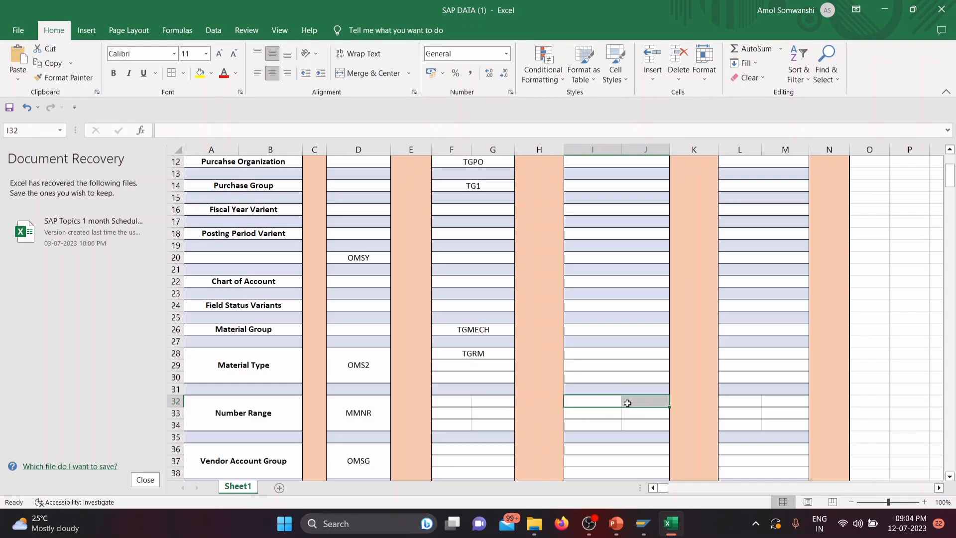
type("9")
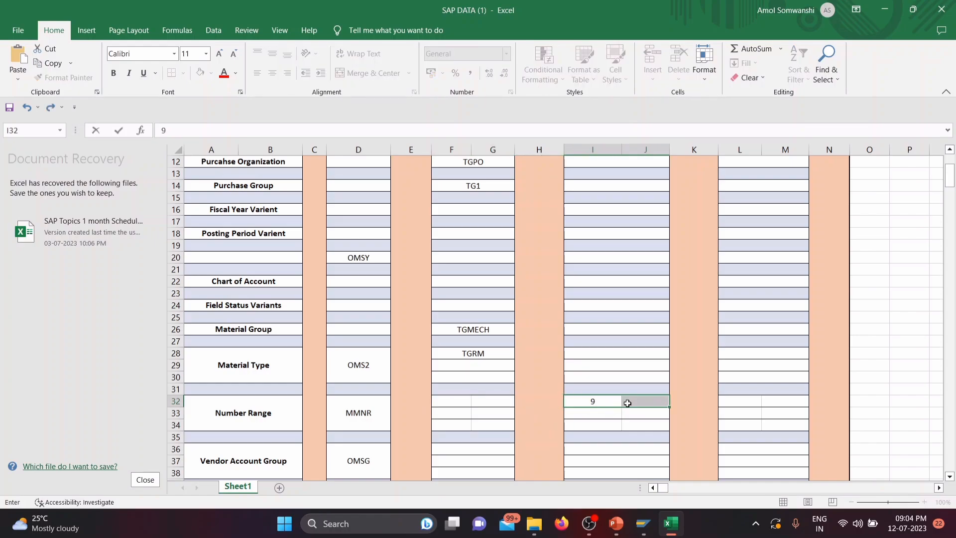
type("2296")
left_click(629, 404)
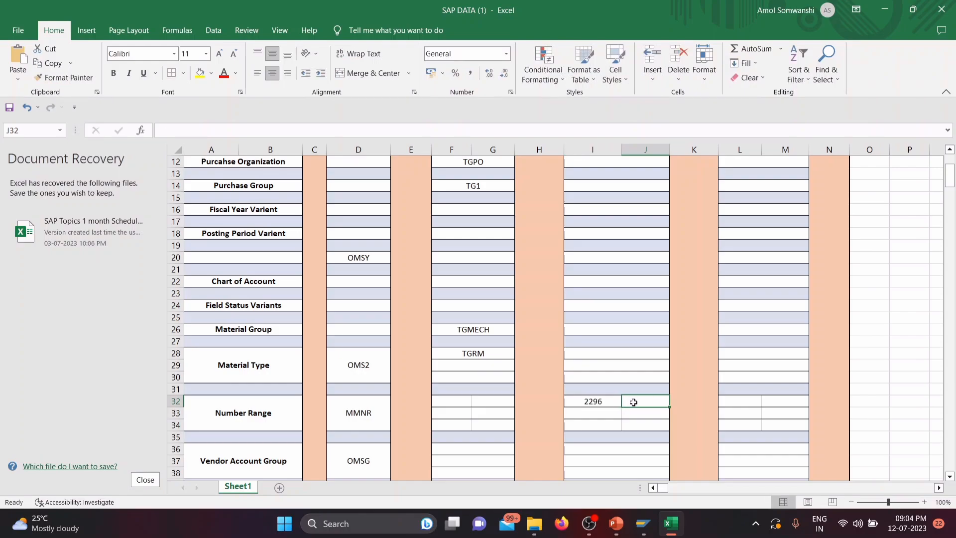
type("TG")
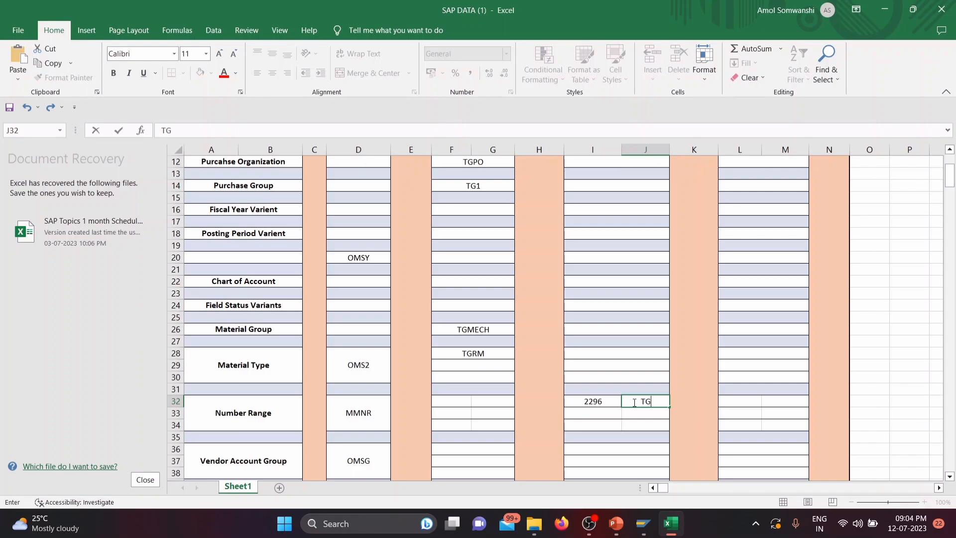
type("P3")
left_click(885, 10)
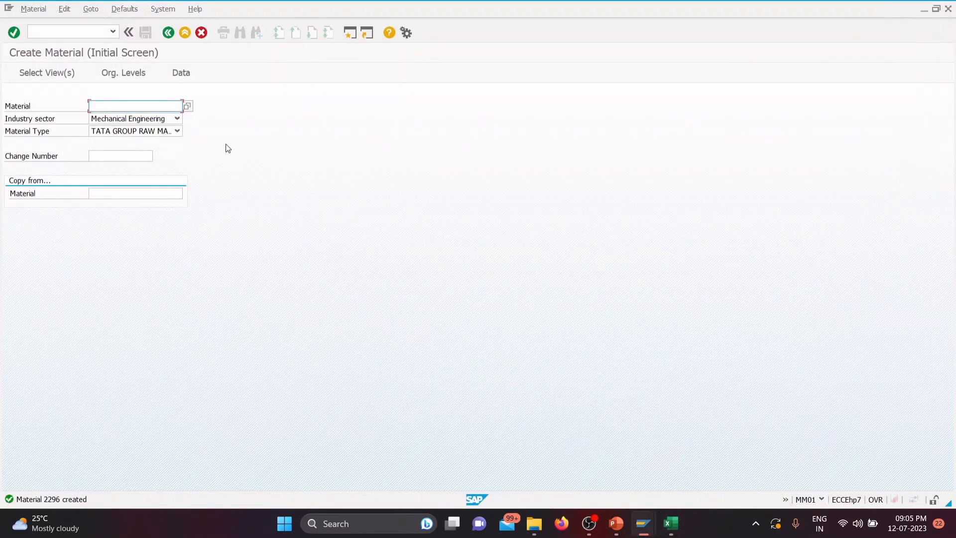
Step: Choose only the Basic Data 1, Purchasing, General Plant Data / Storage 1 and Accounting 1 views for another TATA group raw material
key("Return")
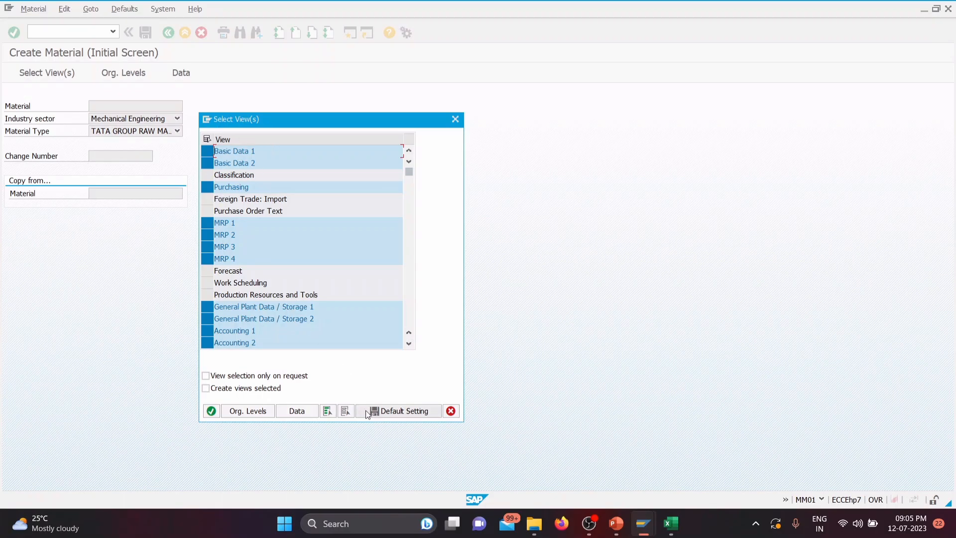
left_click(344, 413)
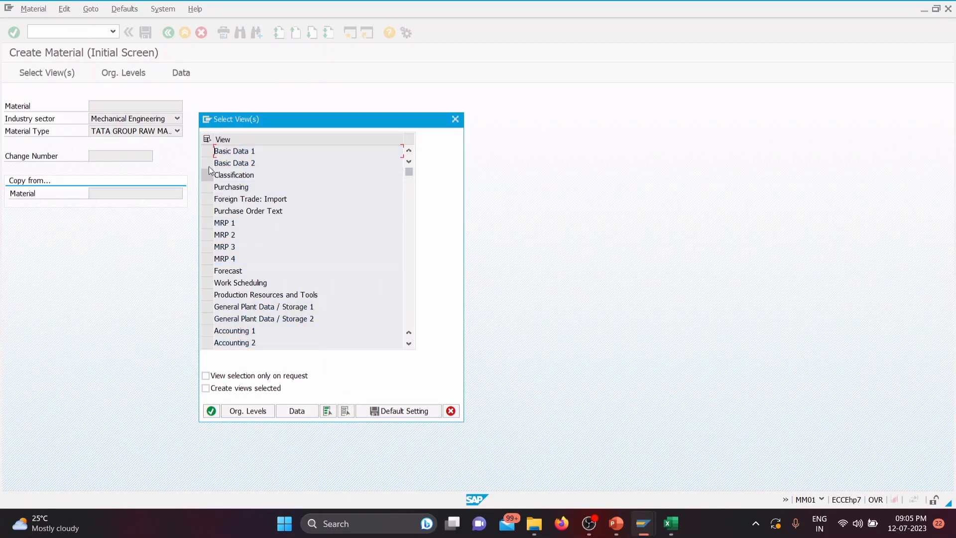
left_click(207, 151)
left_click(207, 187)
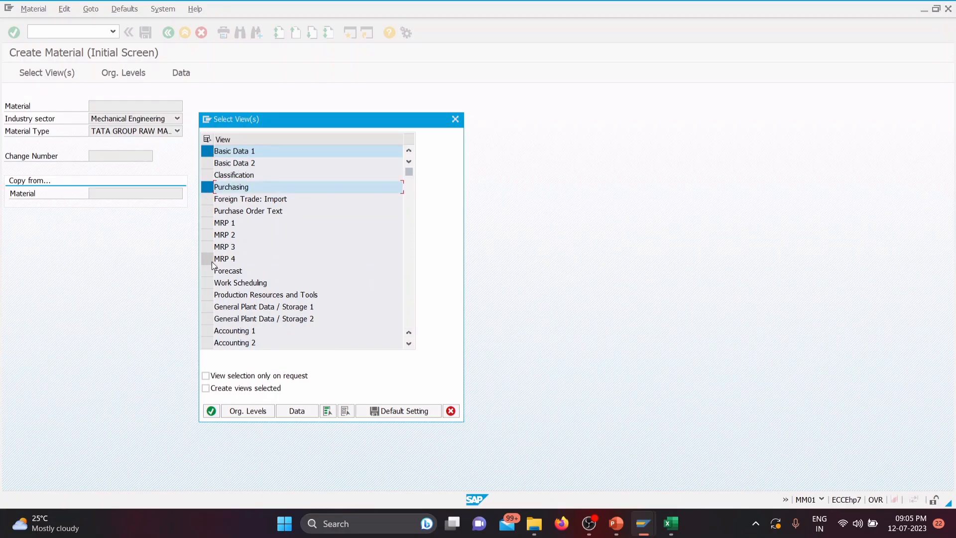
left_click(207, 306)
left_click(208, 331)
left_click(211, 411)
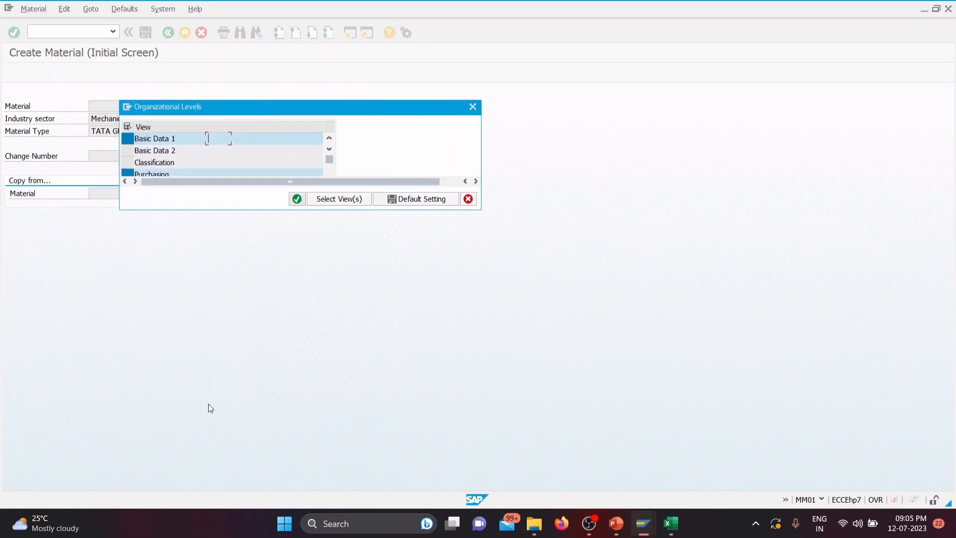
Step: Try to continue creating the material with plant TGP1 and storage location SL01, and close the organizational levels dialog
left_click_drag(207, 138, 227, 139)
key("Delete")
key("Delete")
type("TGP")
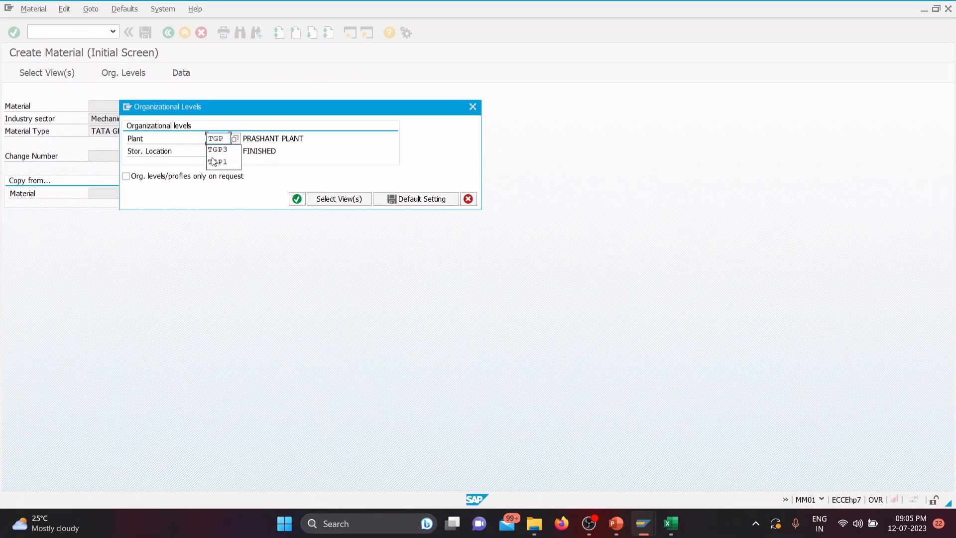
left_click(217, 161)
left_click_drag(209, 151, 235, 153)
type("SL")
left_click(219, 162)
left_click(296, 199)
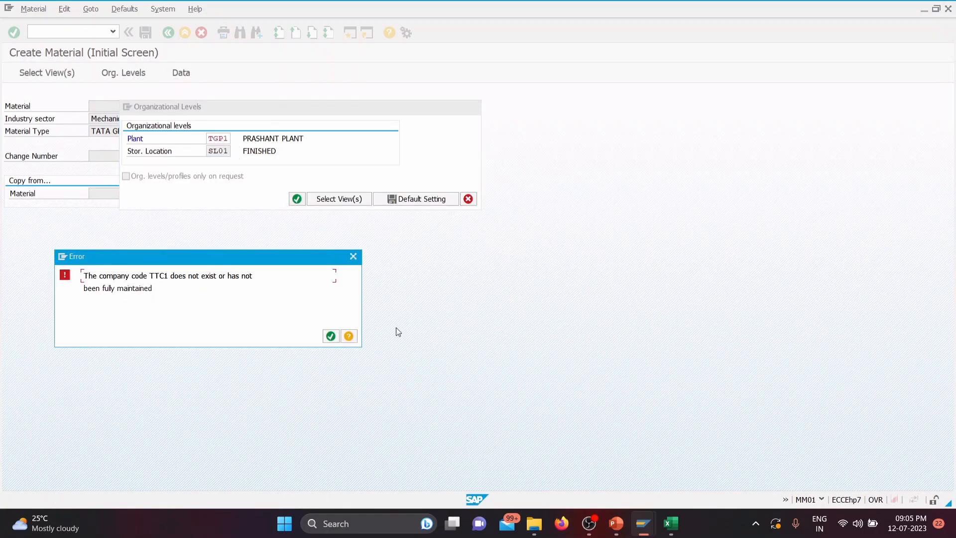
left_click(331, 336)
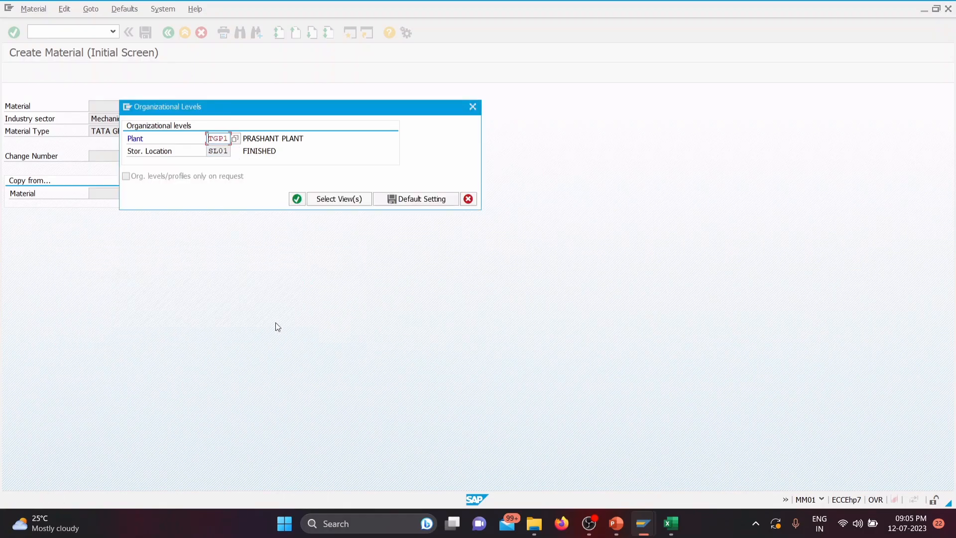
left_click(472, 107)
Step: Switch to the PowerPoint presentation 03 Material Master and go to slide 7, following the Define Number Ranges slide
left_click(616, 522)
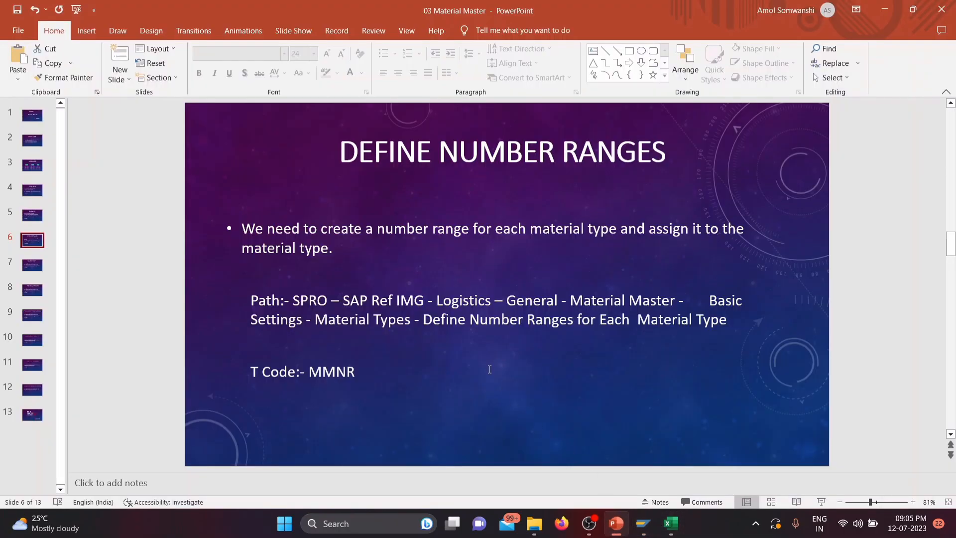
left_click(33, 265)
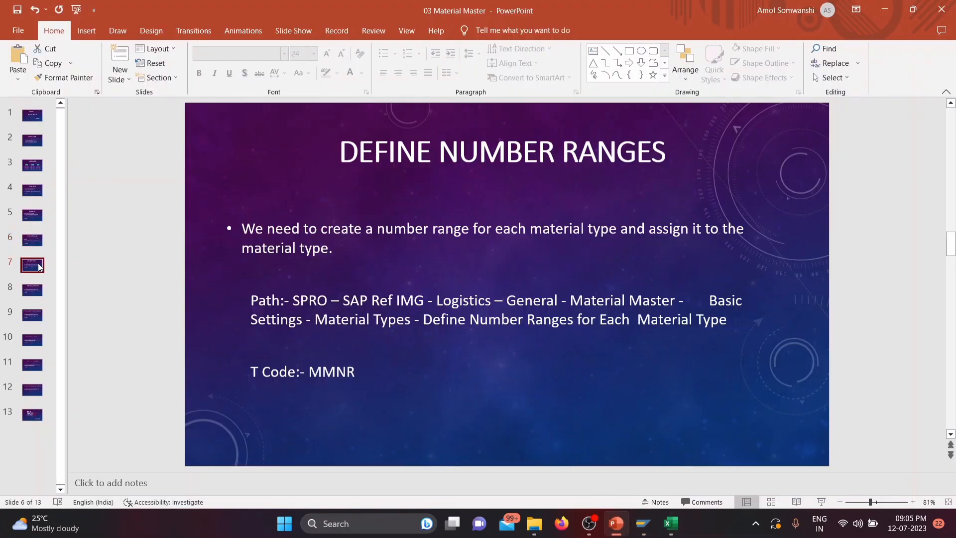
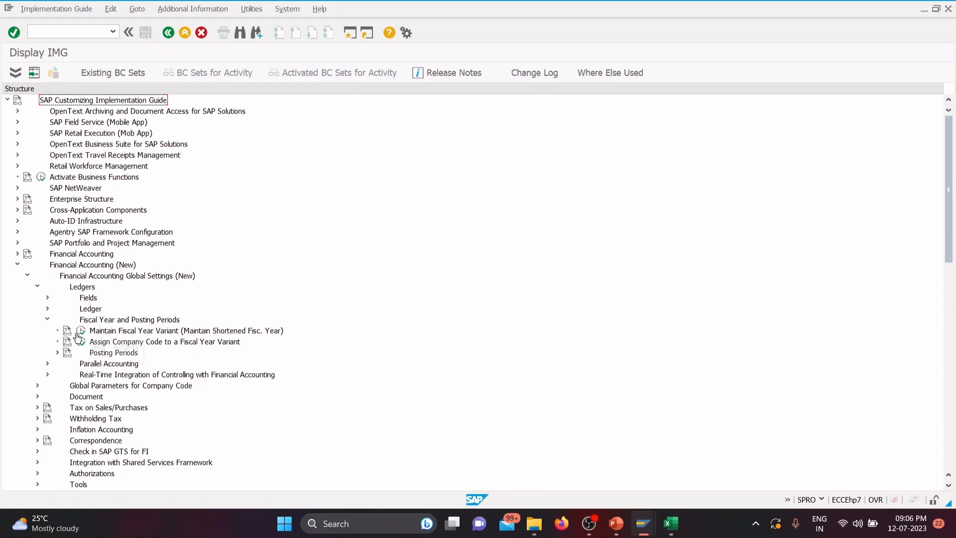
Step: Open Maintain Fiscal Year Variant and add a new variant TG with the description TATA GROUP FYV
left_click(80, 330)
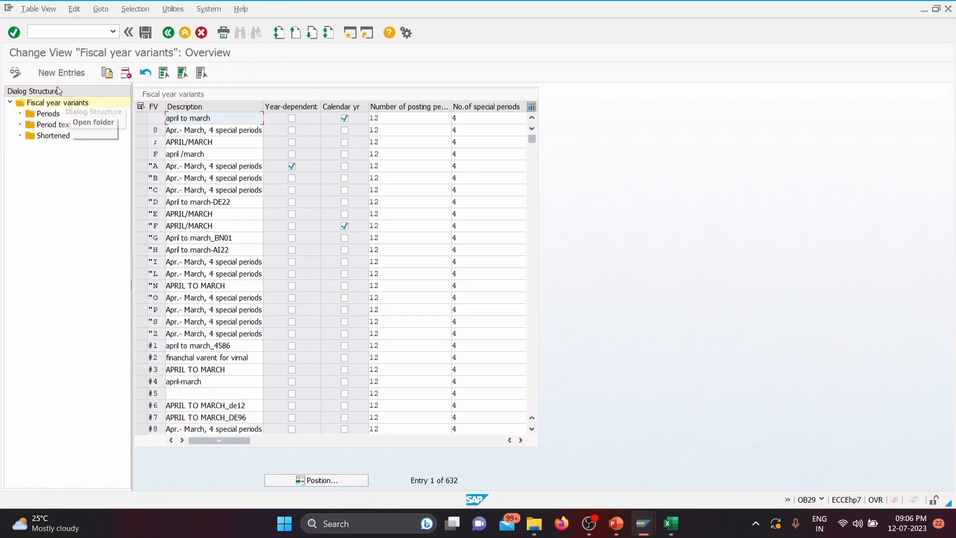
left_click(58, 72)
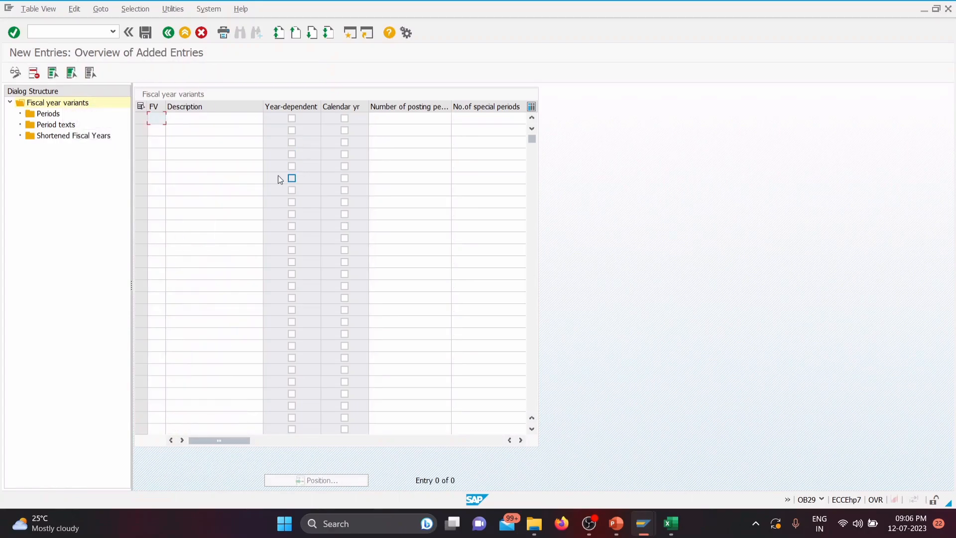
type("TG")
left_click(208, 119)
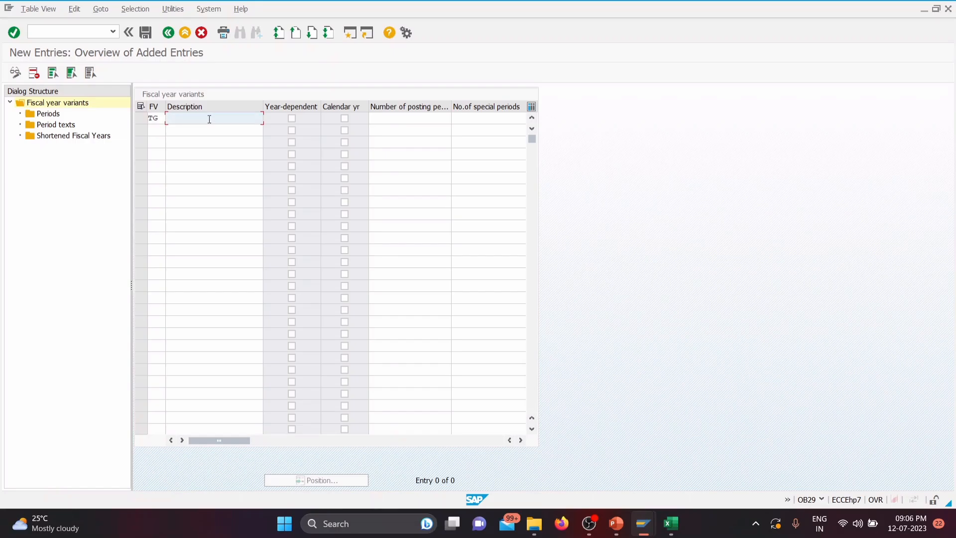
type("TATA")
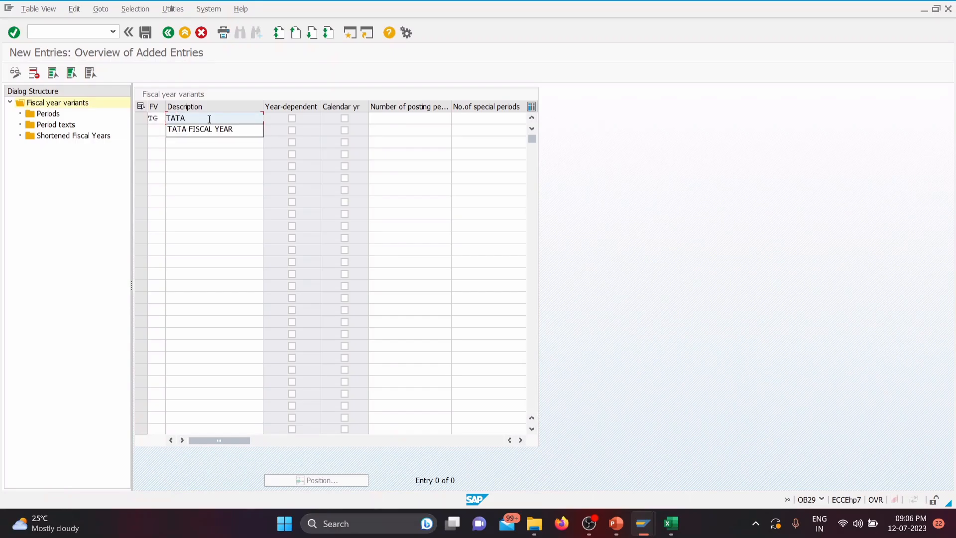
type("B")
key("BackSpace")
type("GROUP")
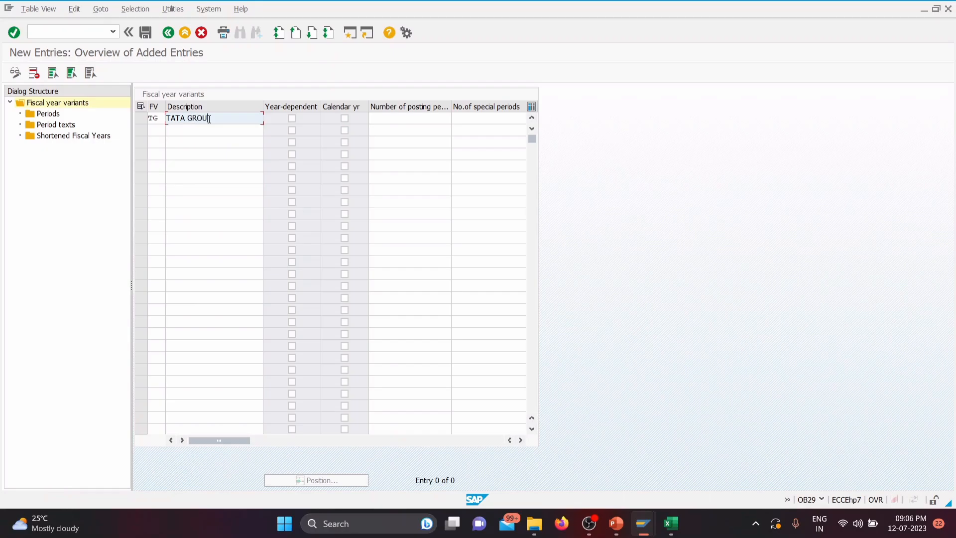
type(" FYV")
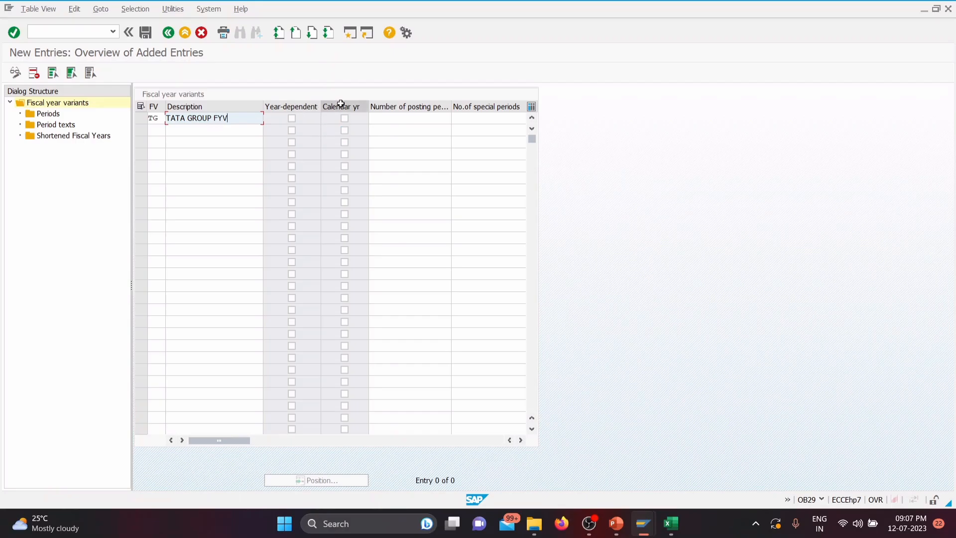
Step: Give variant TG 12 posting periods and 4 special periods, and save it, keeping its row selected
left_click(391, 120)
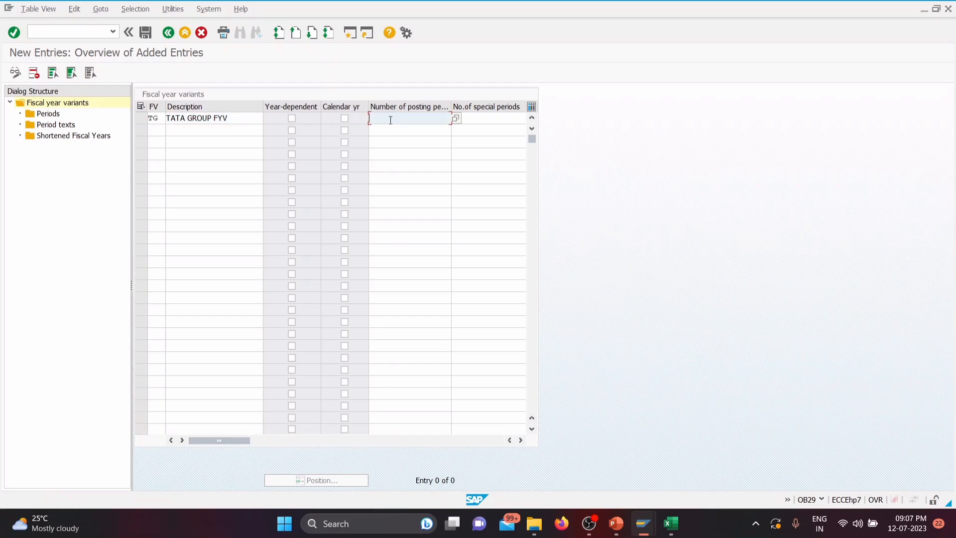
type("12")
left_click(489, 121)
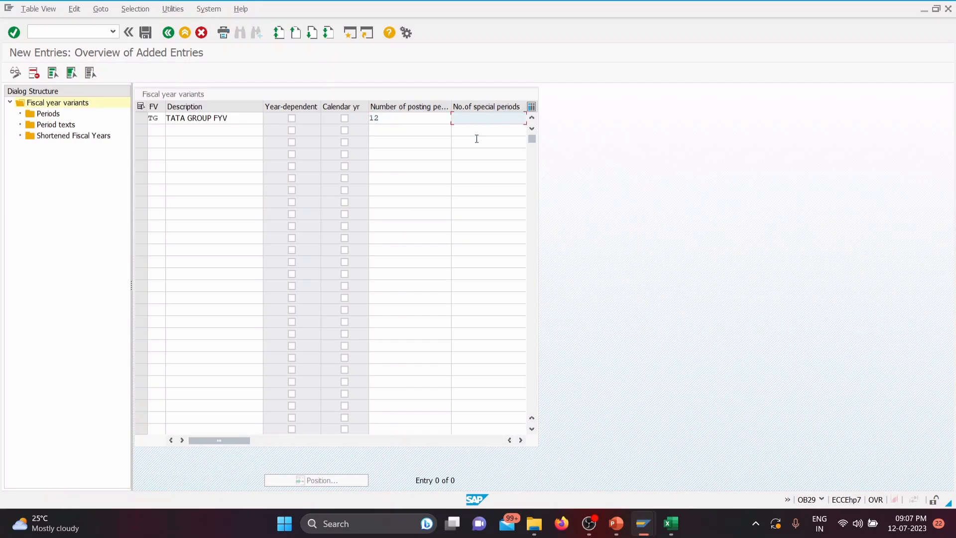
type("4")
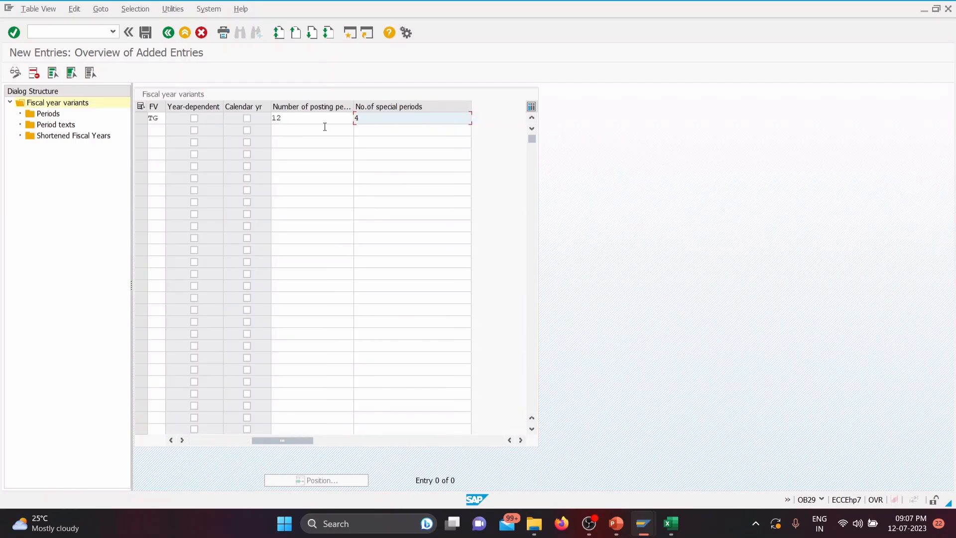
left_click_drag(278, 441, 196, 441)
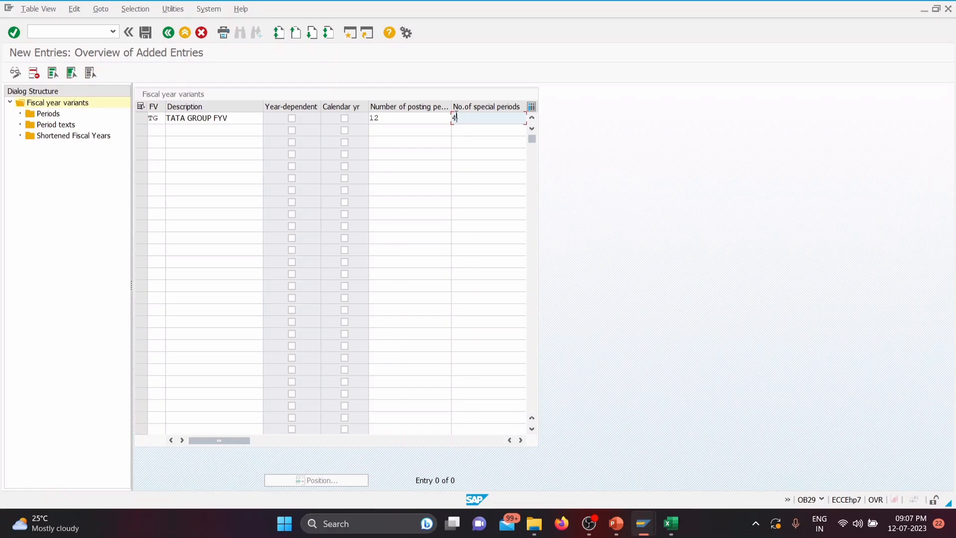
left_click(145, 34)
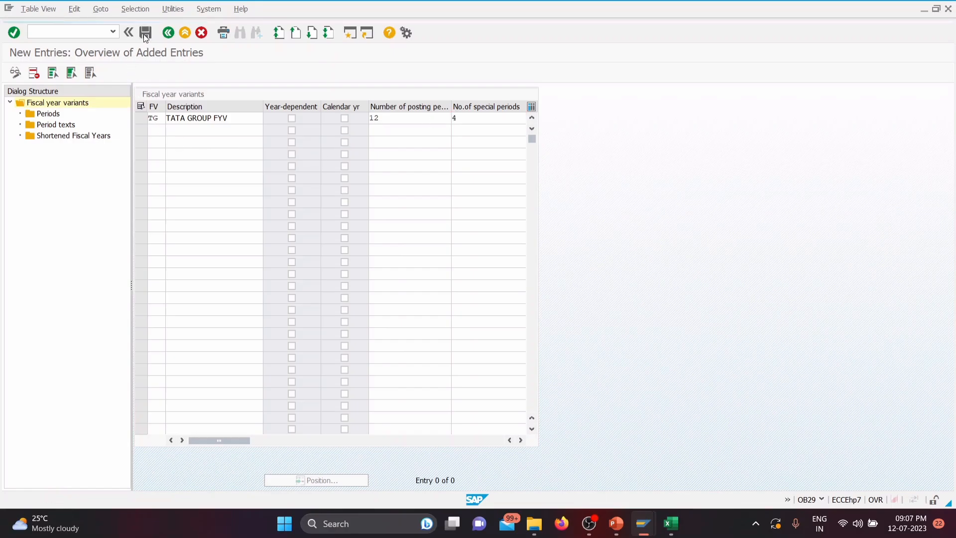
left_click(181, 199)
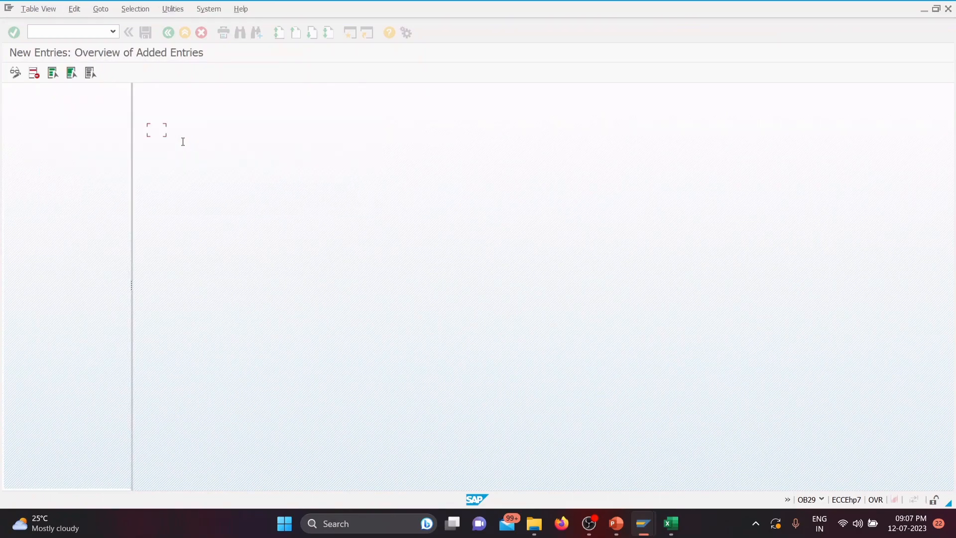
left_click(141, 119)
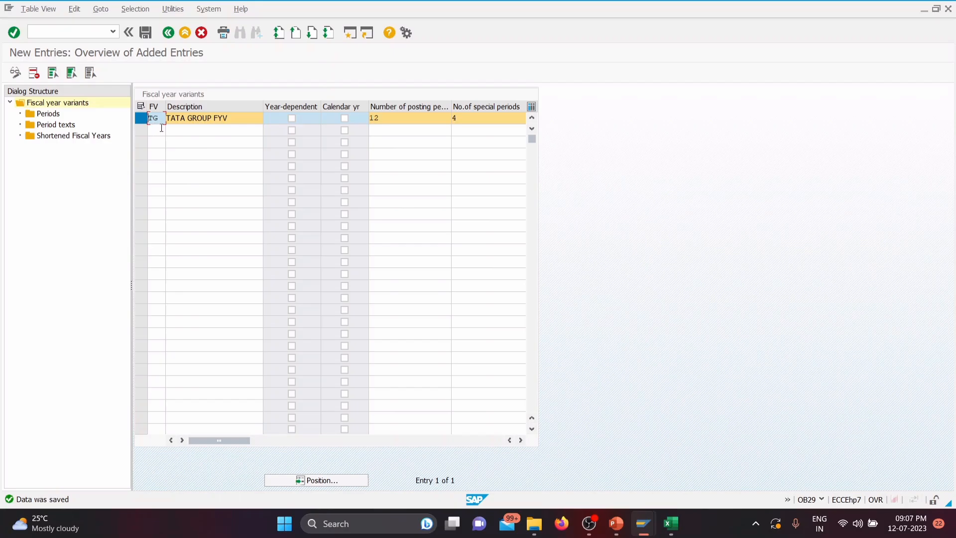
Step: Record TG as the TATA GROUP fiscal year variant in cell F16 of the Excel workbook SAP DATA (1), and return to SAP
left_click(671, 523)
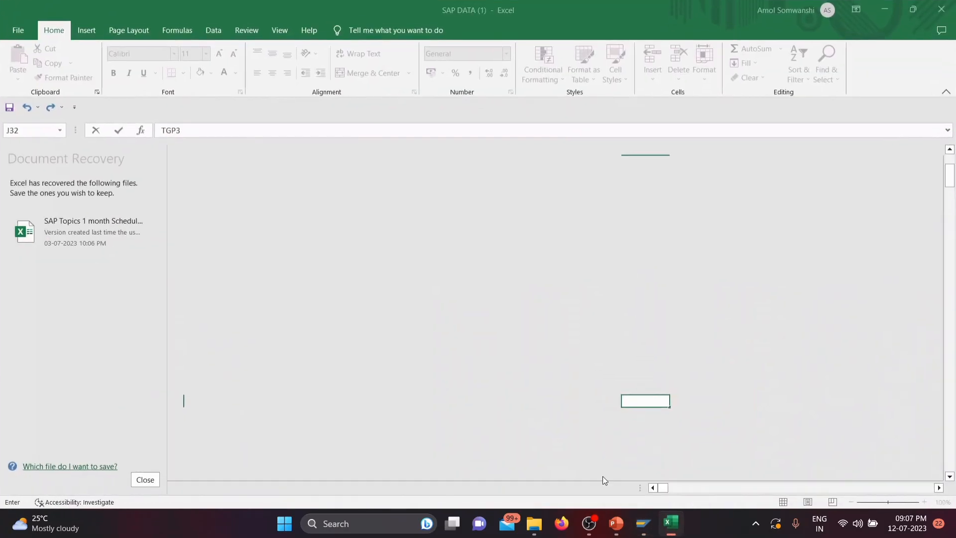
scroll(294, 326, "up", 4)
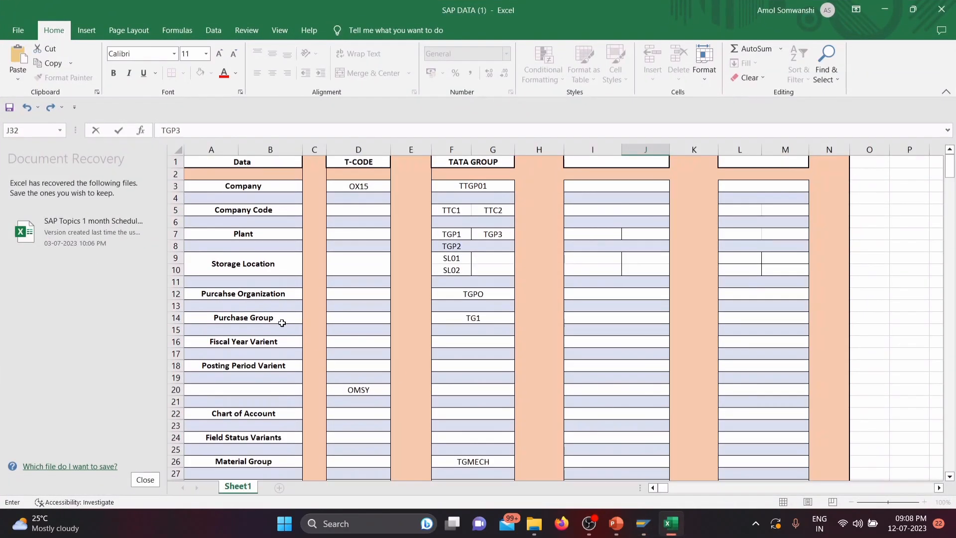
left_click(450, 341)
type("TG")
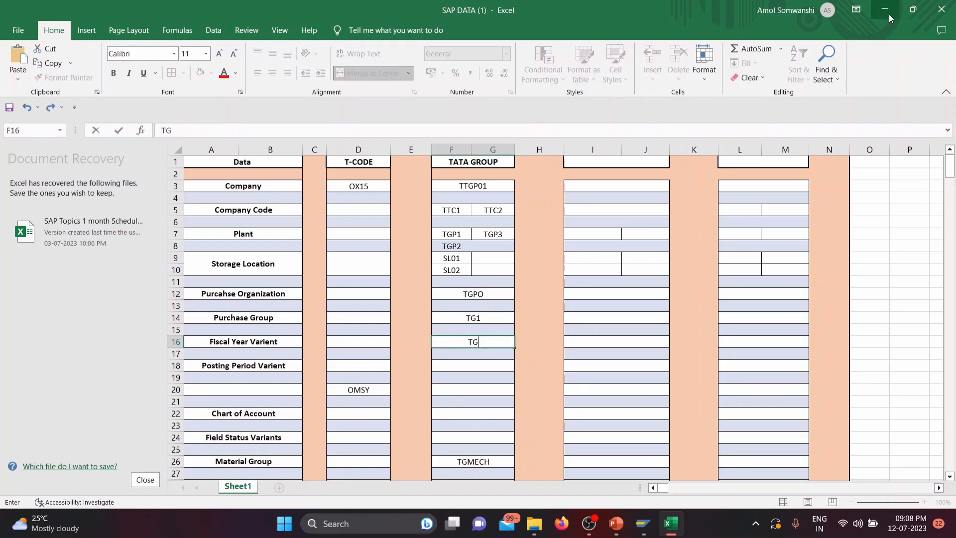
left_click(888, 14)
Step: Start new period entries for fiscal year variant TG and enter months 4 to 12 in consecutive rows
left_click(46, 115)
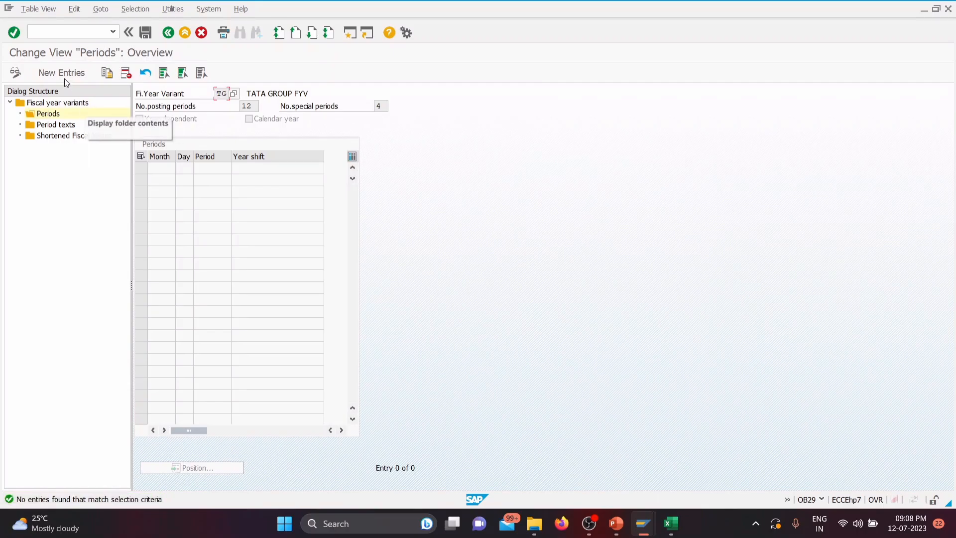
left_click(63, 72)
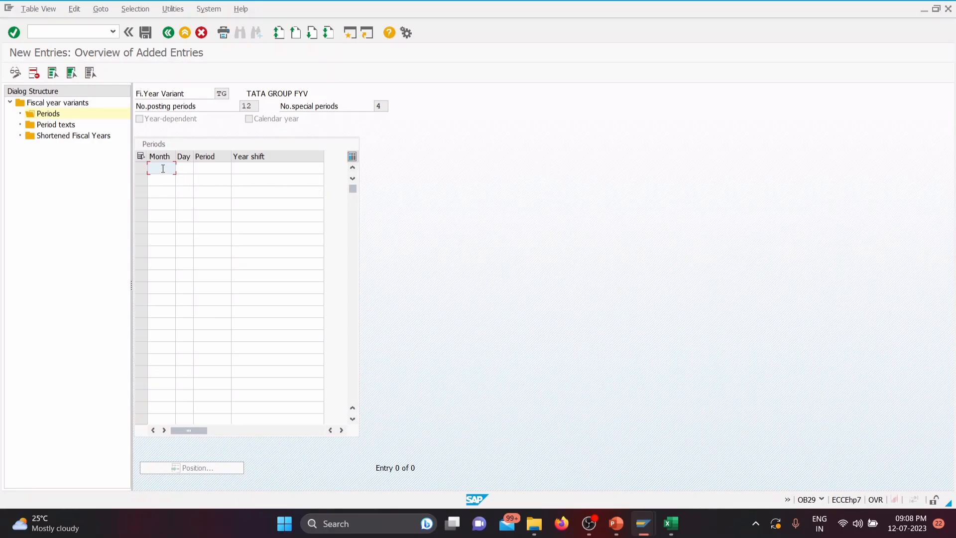
type("4")
left_click(165, 185)
type("5")
left_click(166, 192)
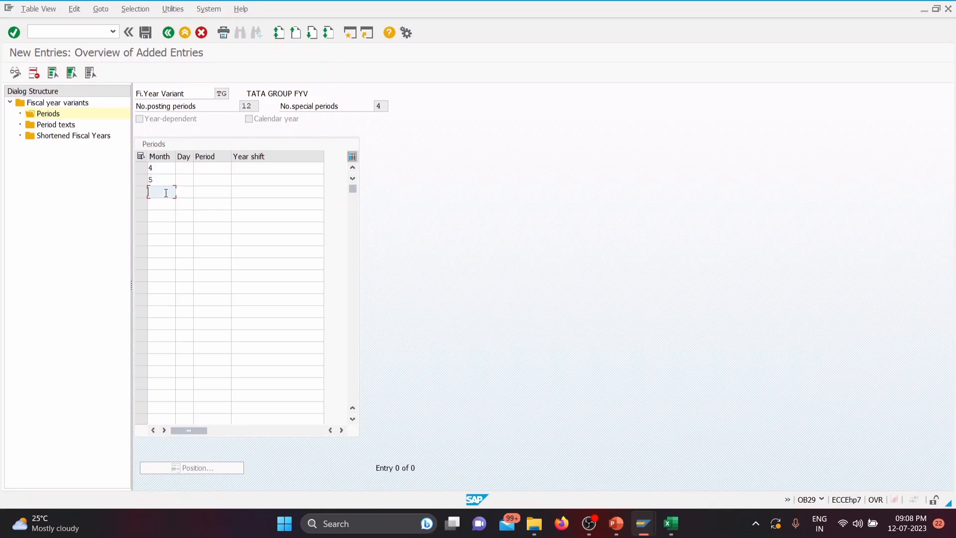
type("6")
left_click(168, 209)
type("7")
left_click(162, 221)
type("8")
left_click(164, 229)
type("9")
left_click(163, 241)
type("10")
left_click(163, 253)
type("11")
left_click(161, 264)
type("12")
Step: Complete the month column with months 1, 2 and 3 in the rows after month 12
left_click(159, 276)
type("13")
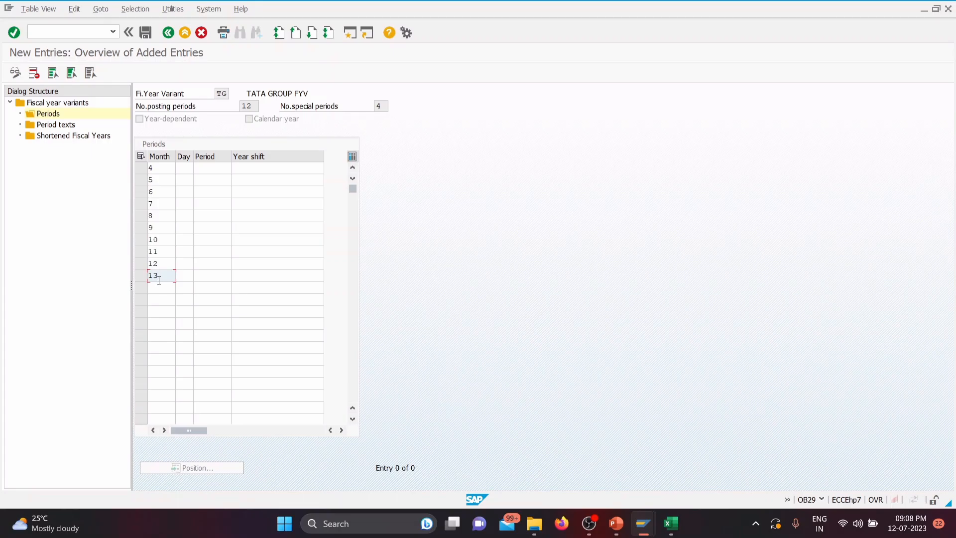
key("BackSpace")
key("BackSpace")
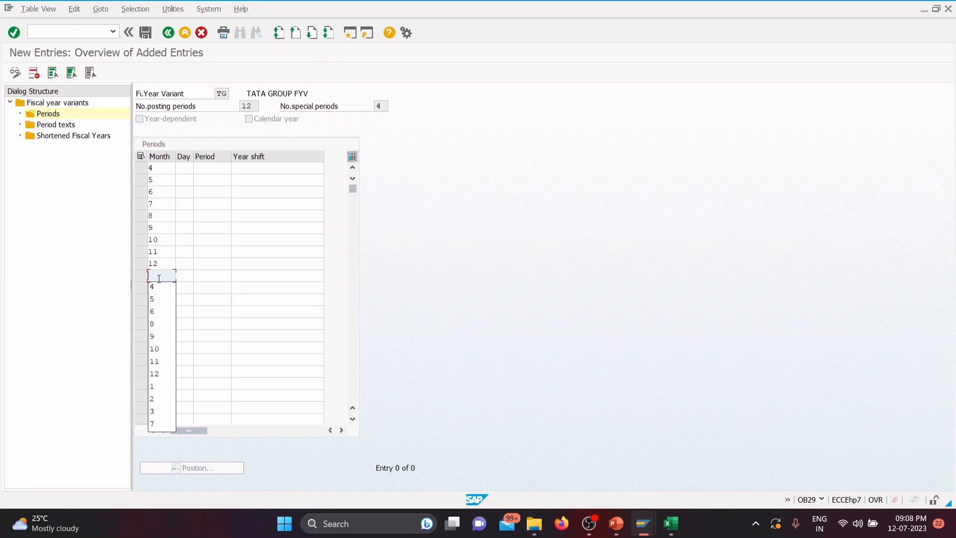
type("1")
key("Escape")
left_click(157, 288)
type("2")
left_click(164, 301)
type("3")
left_click(197, 347)
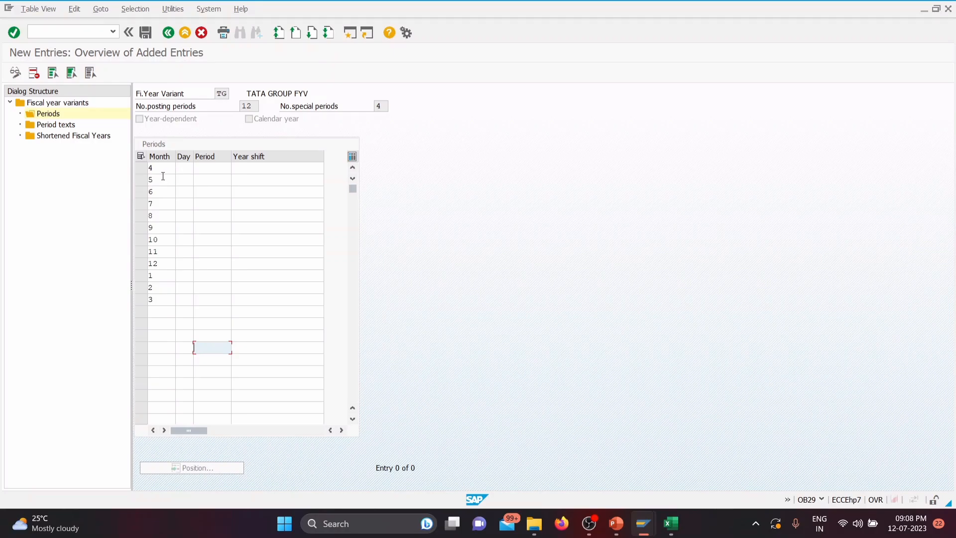
Step: Set the end days for months 4 to 12 to 30, 31, 30, 31, 31, 30, 31, 30 and 31
left_click(189, 168)
left_click(189, 167)
left_click(185, 180)
left_click(182, 183)
left_click(182, 183)
left_click(189, 205)
left_click(187, 194)
left_click(186, 194)
left_click(186, 205)
left_click(185, 205)
left_click(186, 204)
left_click(189, 229)
left_click(186, 217)
left_click(186, 216)
left_click(187, 241)
left_click(187, 229)
left_click(187, 229)
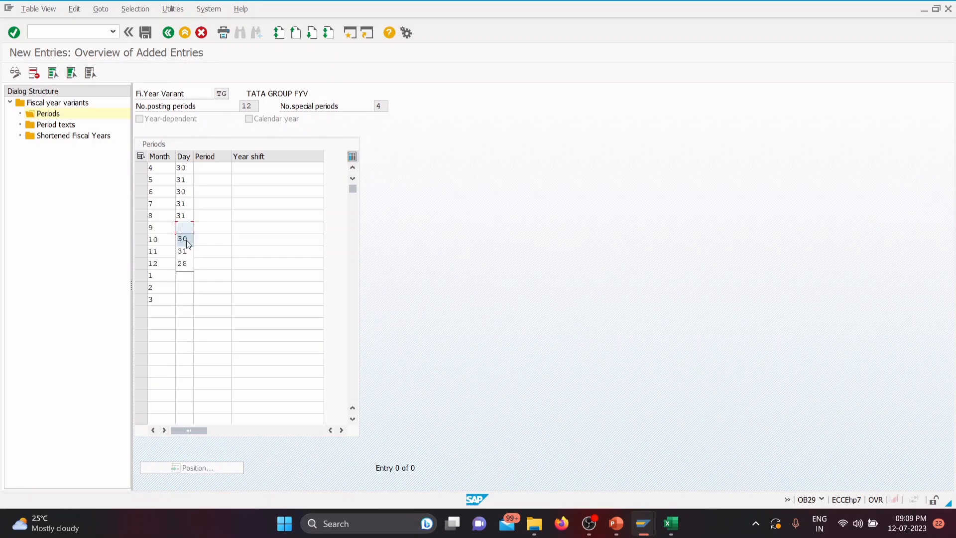
left_click(188, 243)
left_click(187, 241)
left_click(187, 241)
left_click(186, 261)
left_click(187, 251)
left_click(187, 251)
left_click(189, 263)
left_click(186, 263)
left_click(186, 264)
left_click(188, 286)
Step: Set the end days to 31 for month 1, 28 for month 2 and 31 for month 3
left_click(187, 276)
left_click(186, 275)
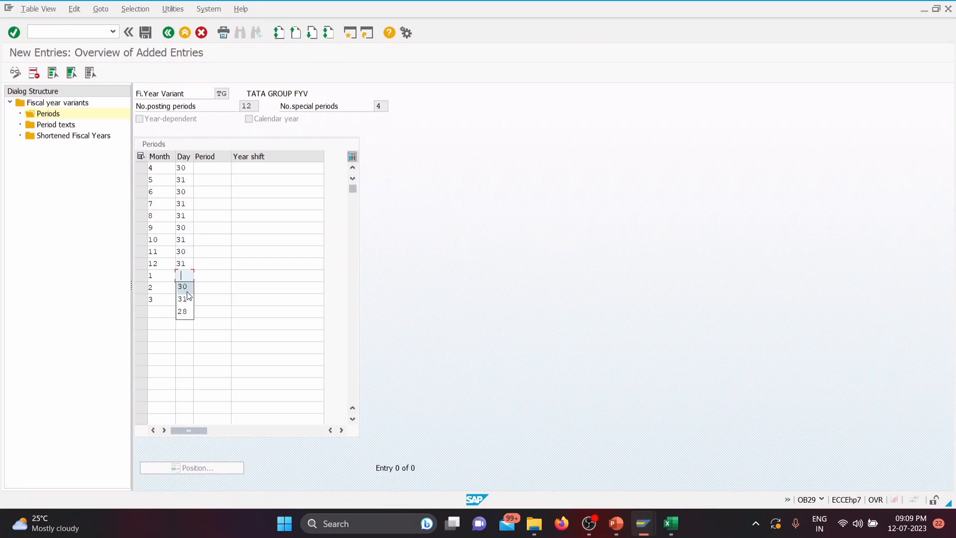
left_click(187, 298)
left_click(186, 287)
left_click(184, 322)
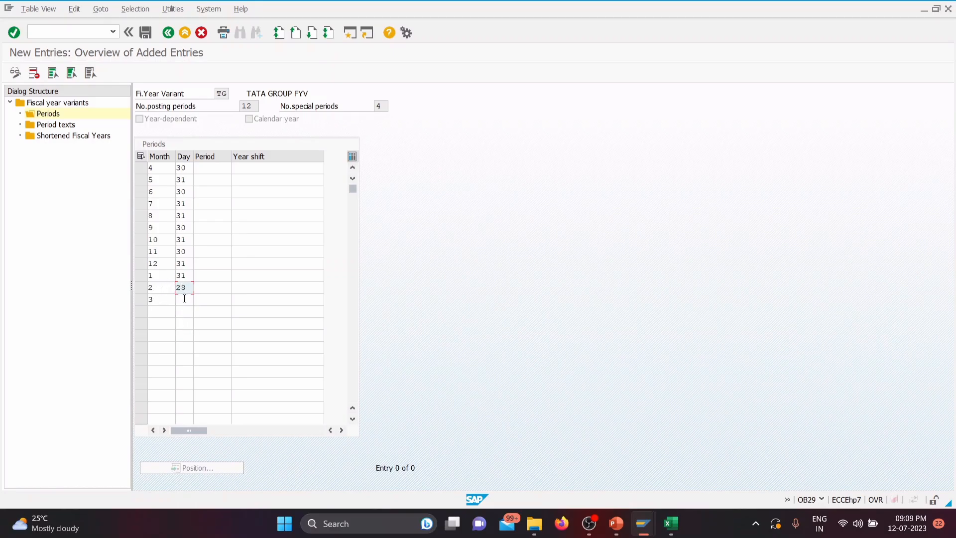
left_click(184, 299)
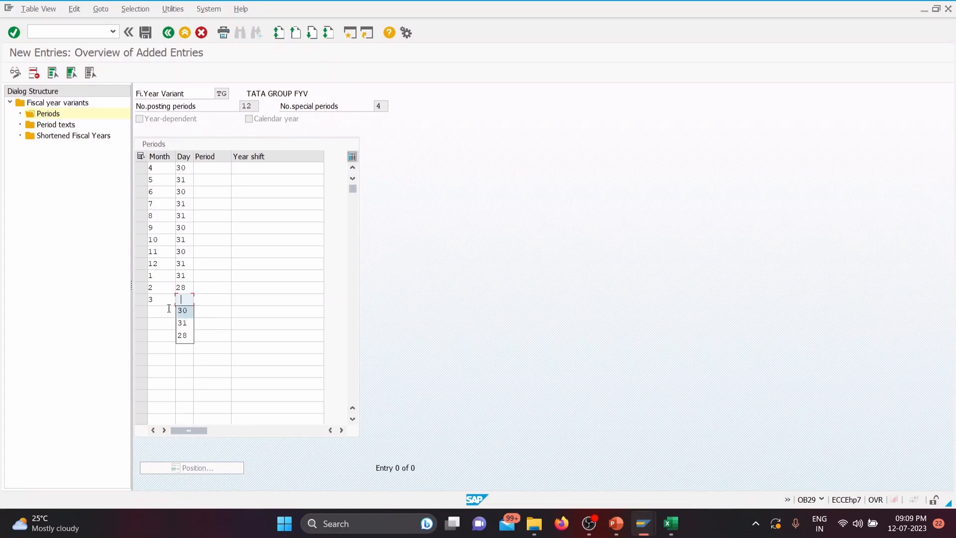
left_click(183, 323)
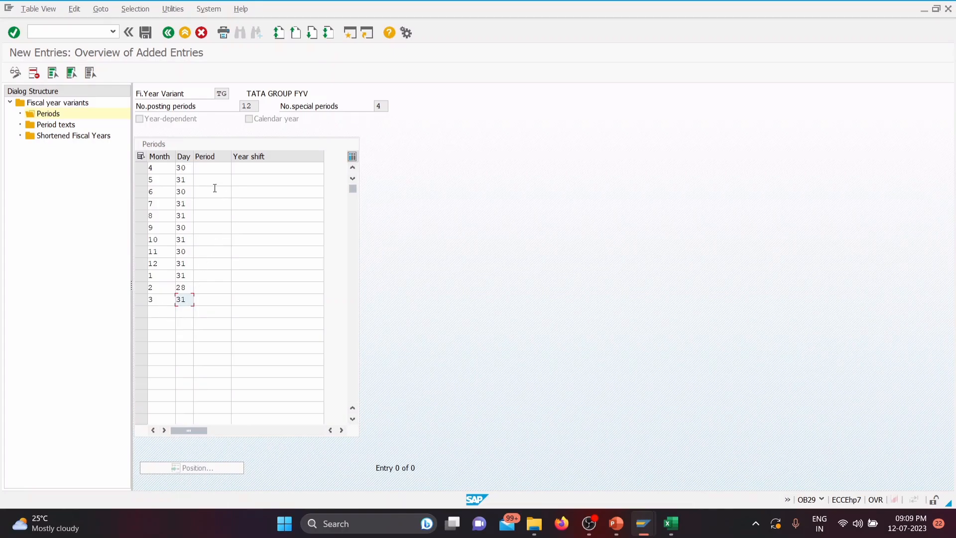
Step: Assign posting periods 1 to 9 in order to months 4 to 12
left_click(208, 167)
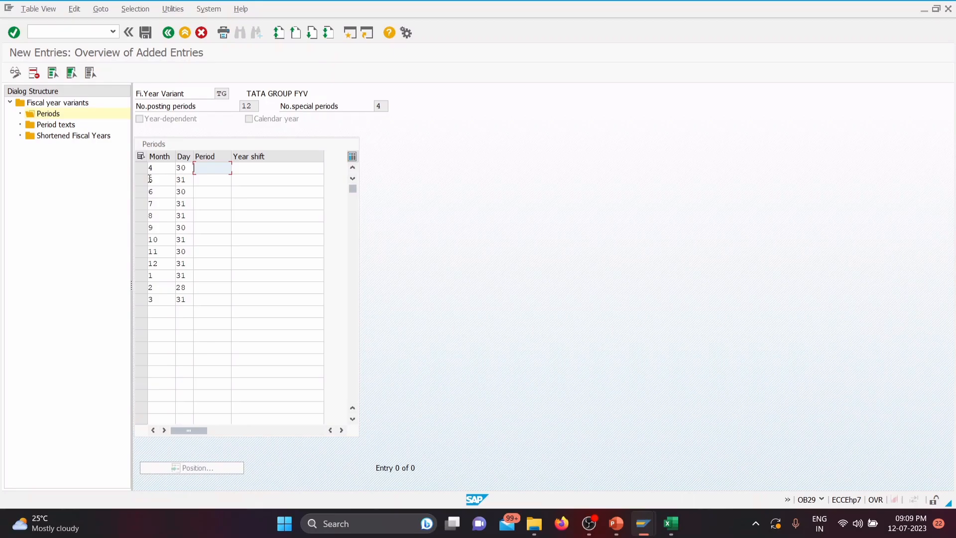
type("1")
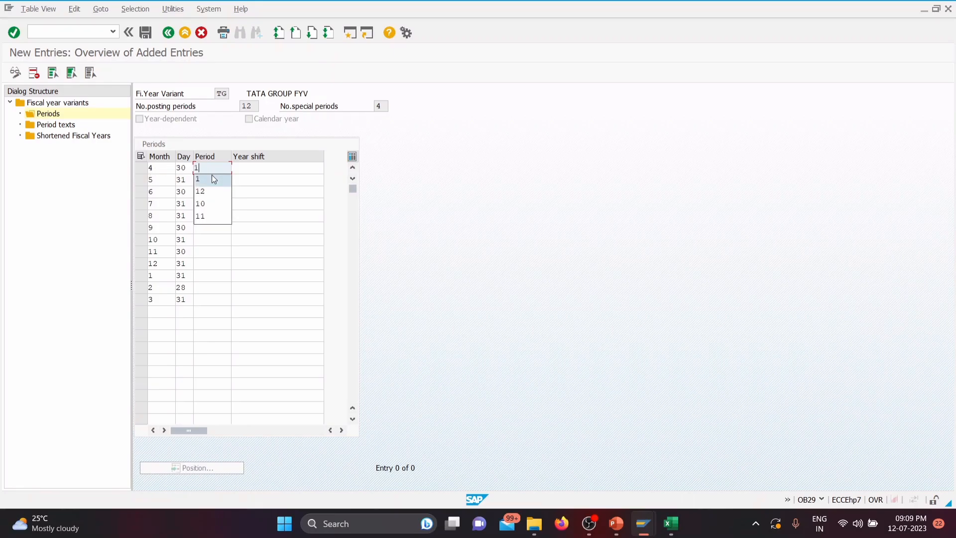
left_click(214, 178)
type("2")
left_click(217, 196)
type("3")
left_click(218, 209)
type("4")
left_click(218, 215)
type("5")
left_click(215, 228)
type("6")
left_click(216, 239)
type("7")
left_click(215, 252)
type("8")
left_click(211, 266)
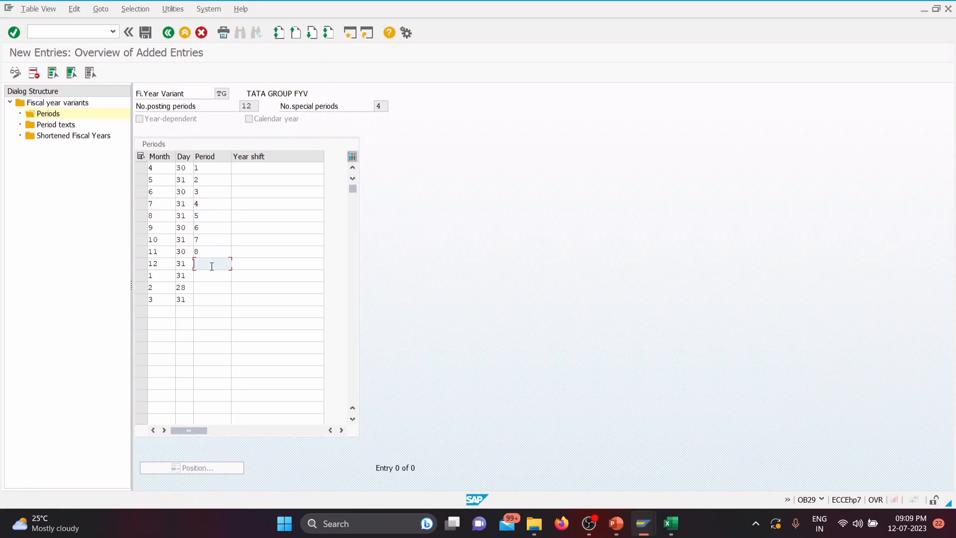
type("9")
Step: Assign posting periods 10, 11 and 12 to months 1, 2 and 3
left_click(209, 276)
type("10")
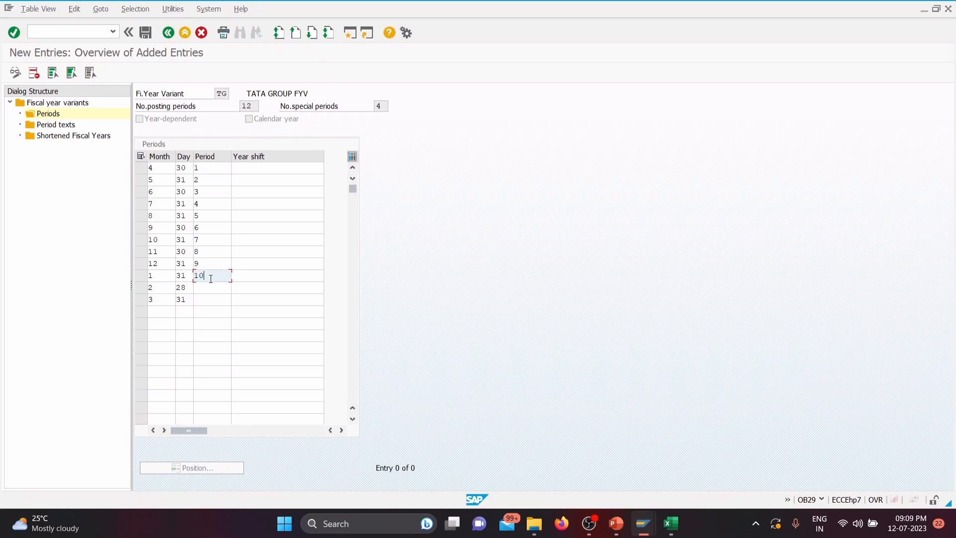
left_click(207, 289)
type("11")
left_click(207, 300)
type("12")
left_click(281, 323)
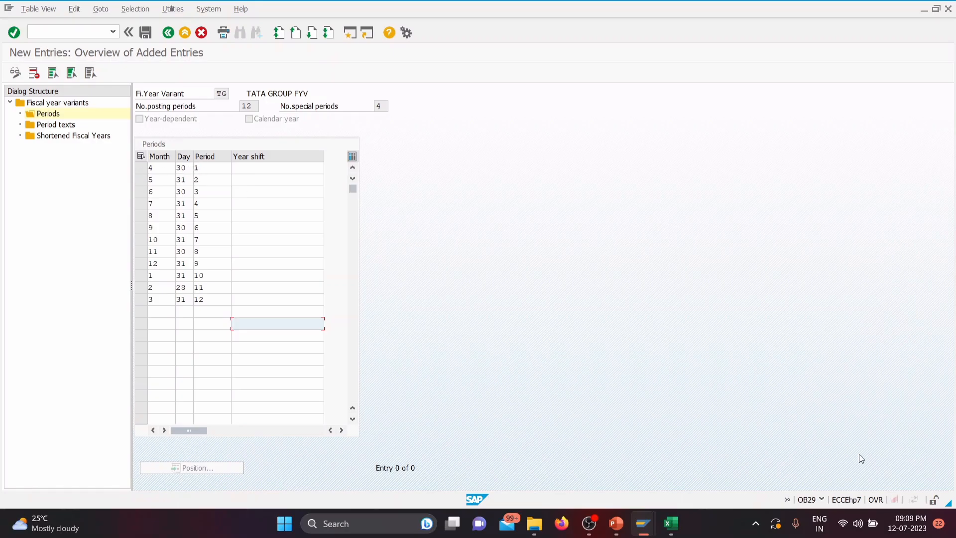
Step: Set the year shift to 0 for months 4 to 12, periods 1 to 9
left_click(277, 170)
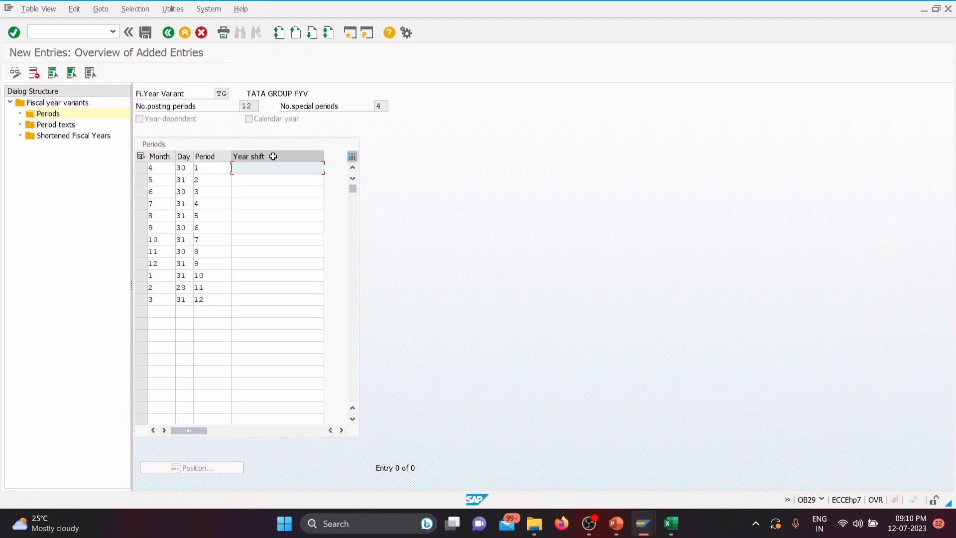
type("0")
key("Down")
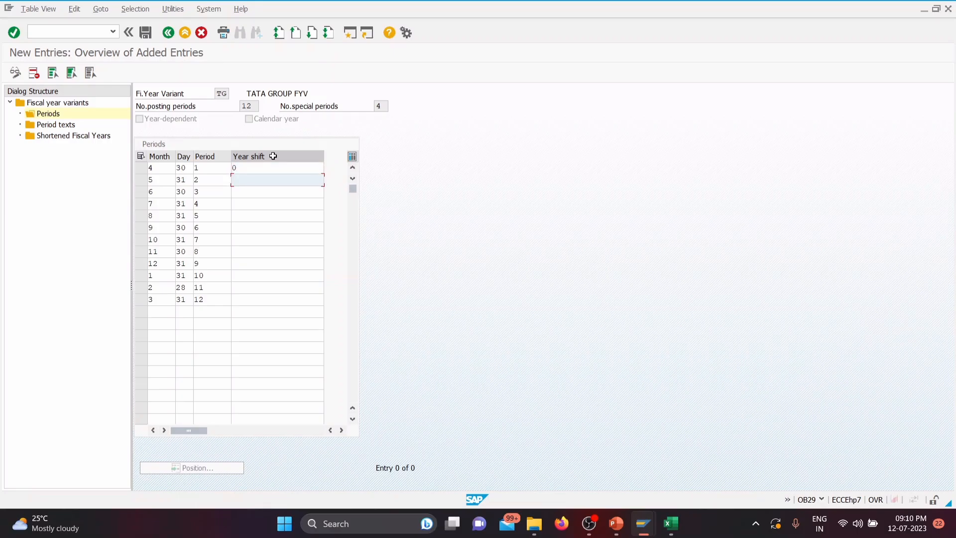
type("0")
key("Down")
type("0")
key("Down")
type("0")
key("Down")
type("0")
key("Down")
type("0")
key("Down")
type("0")
key("Down")
type("0")
key("Down")
type("0")
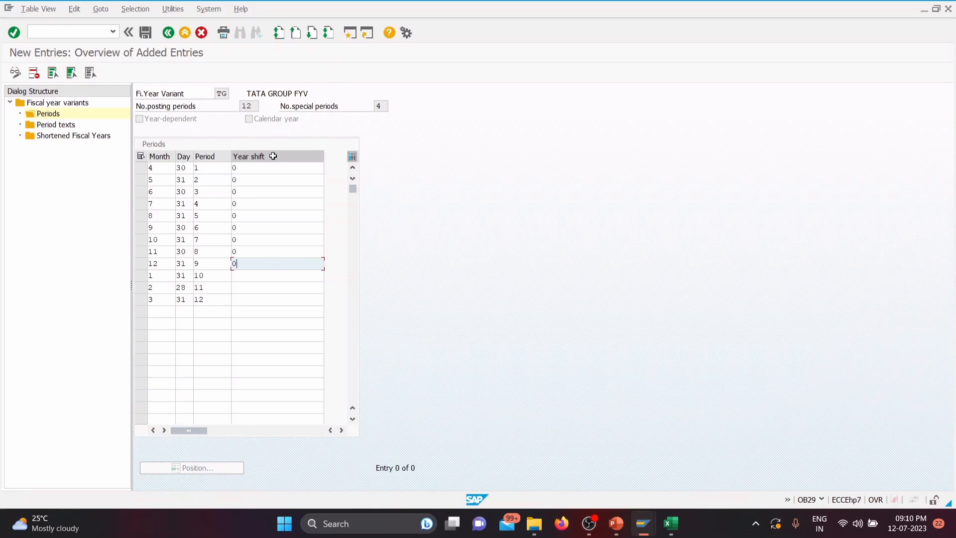
Step: Set the year shift to -1 for months 1, 2 and 3, save the periods and return to the fiscal year variants overview
key("Down")
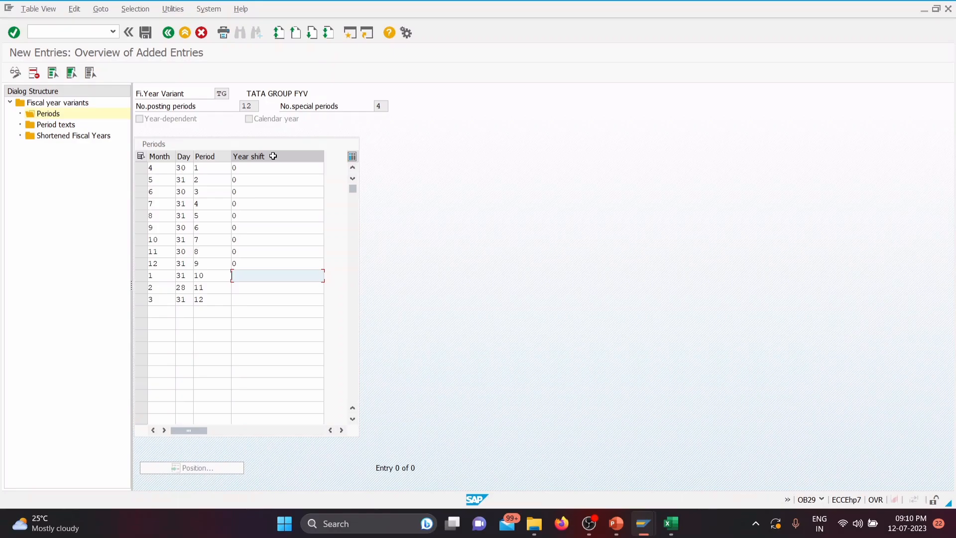
type("-1")
key("Down")
type("-1")
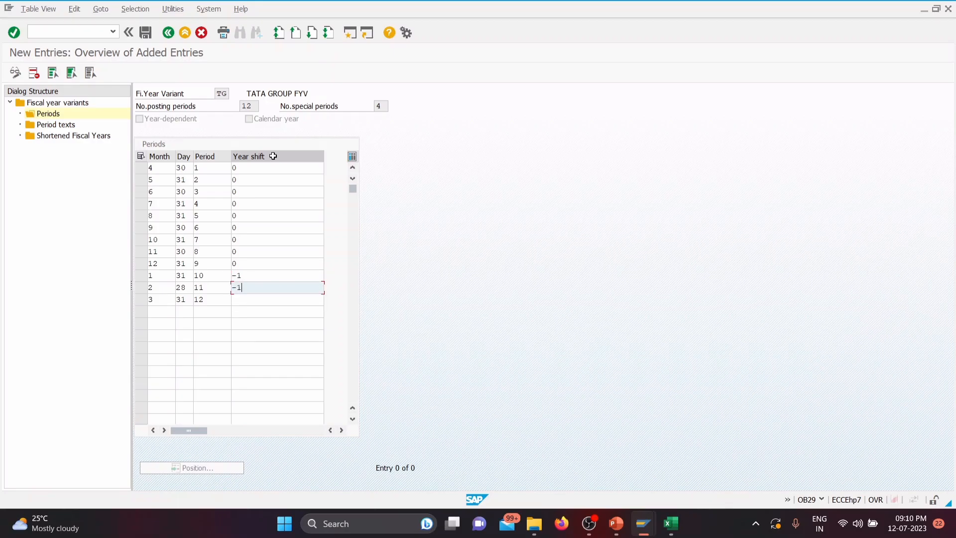
key("Down")
type("-1")
key("Down")
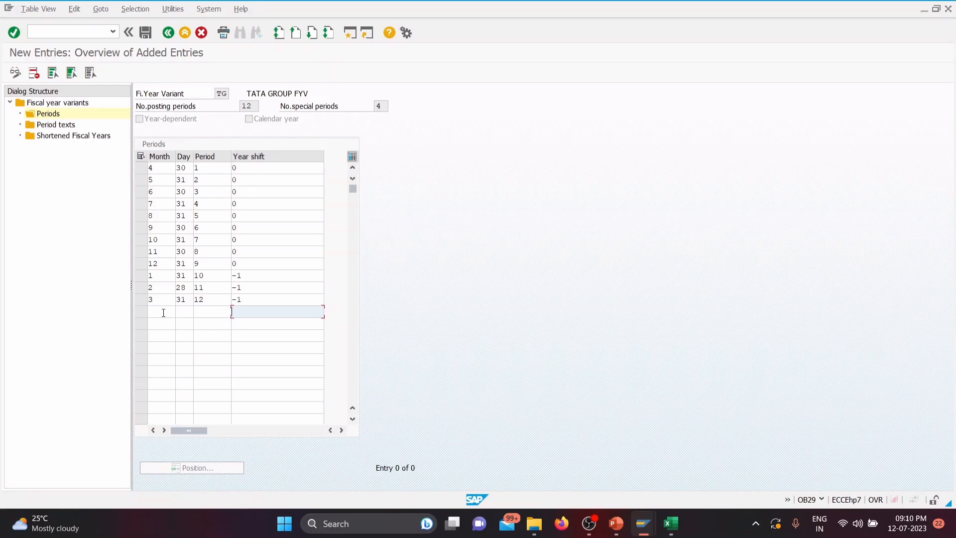
left_click(145, 32)
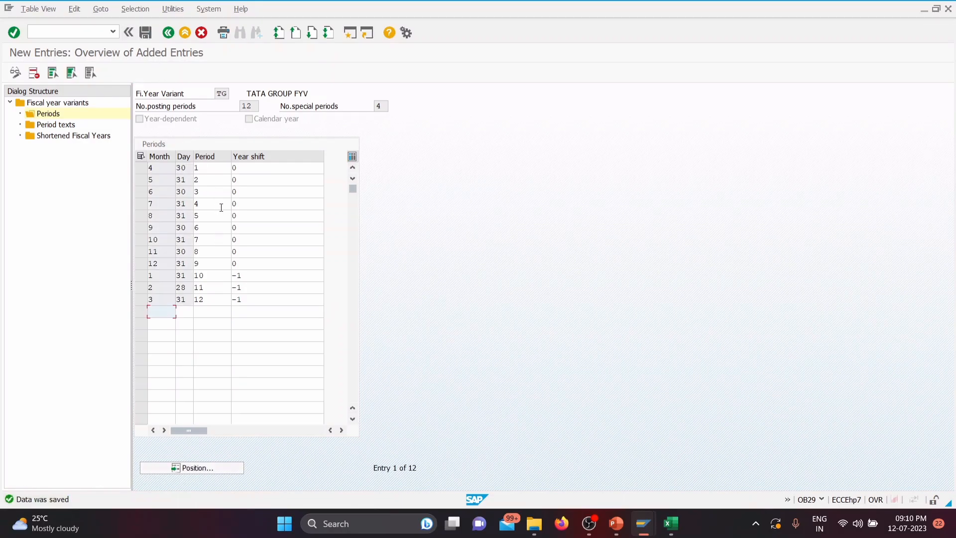
left_click(169, 33)
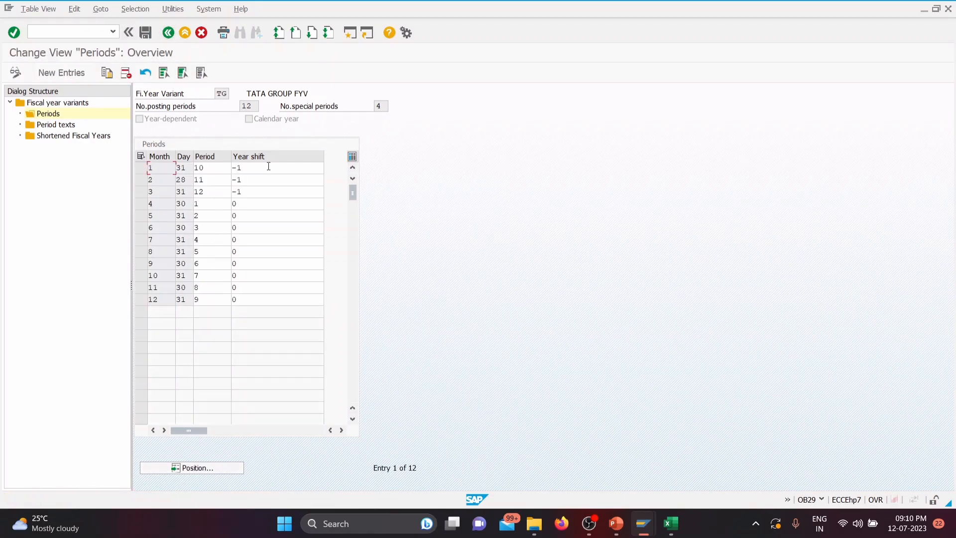
left_click(169, 33)
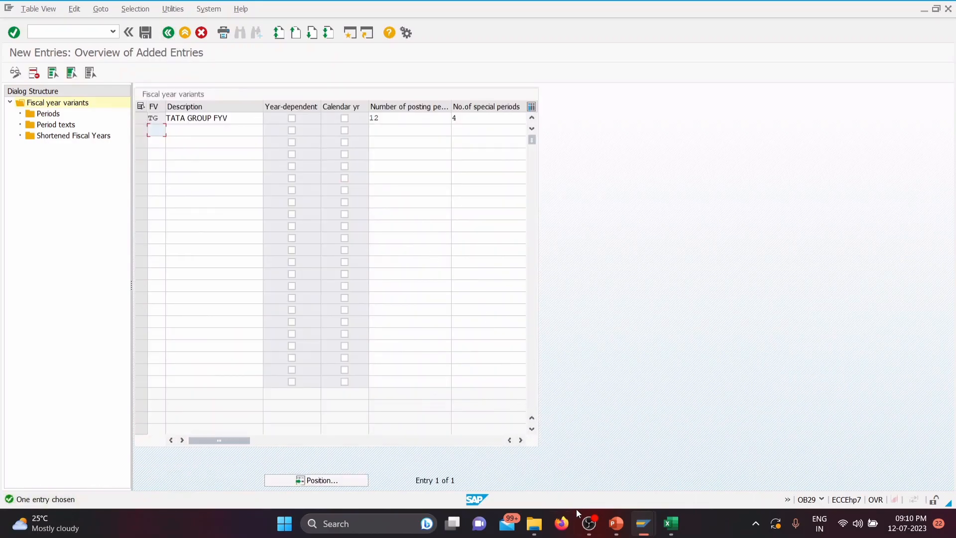
Step: Check the Assign Fiscal Year Variant slide in PowerPoint for its configuration path and transaction code, and return to SAP
left_click(623, 528)
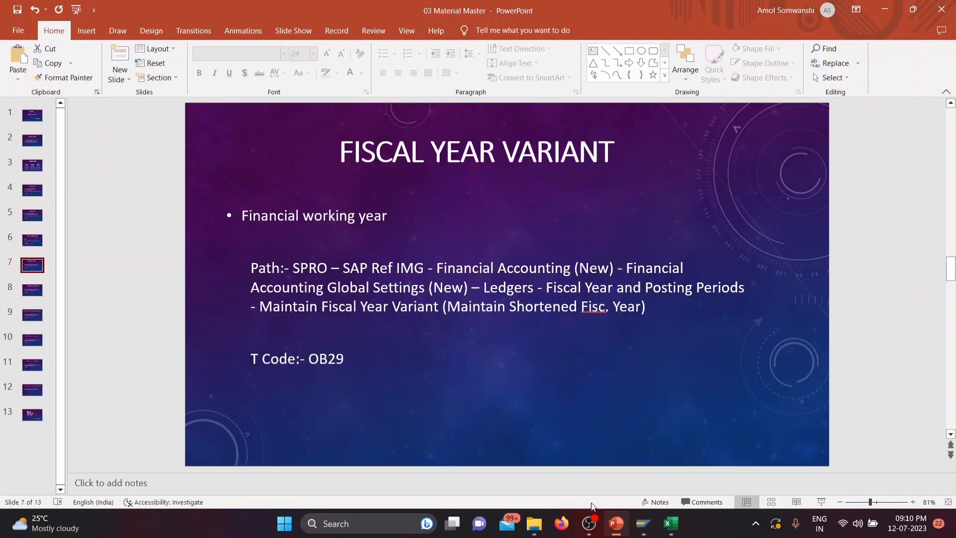
left_click(35, 292)
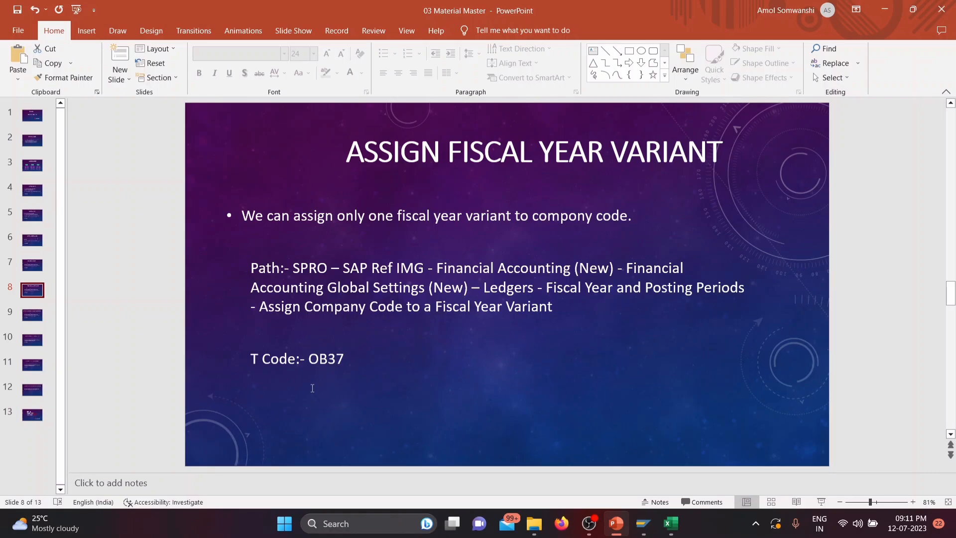
mouse_move(647, 518)
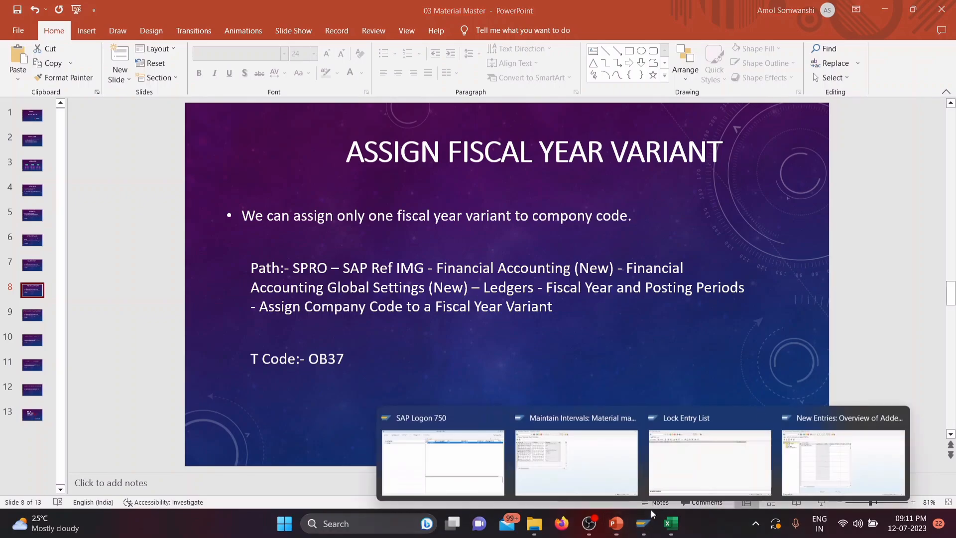
left_click(844, 468)
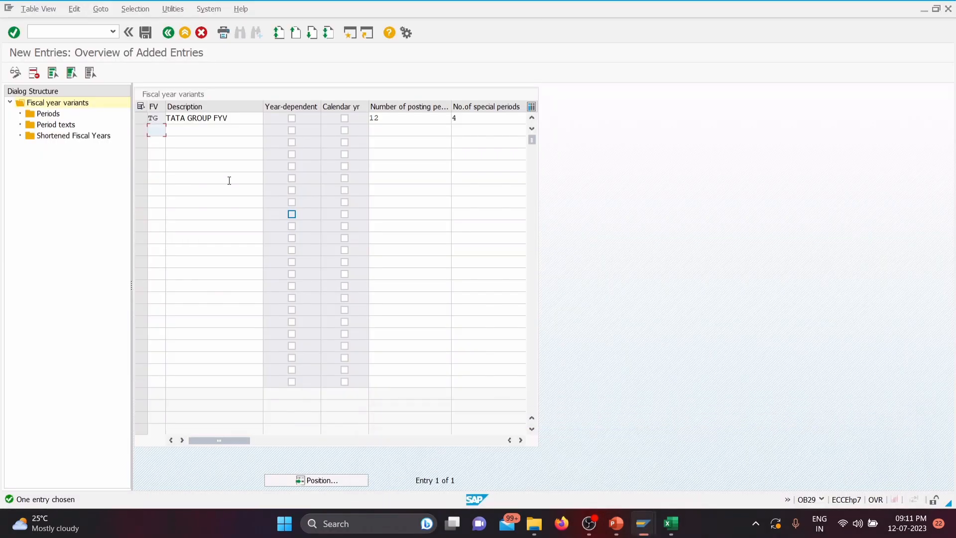
Step: Go back to the IMG structure and try to open Assign Company Code to a Fiscal Year Variant
left_click(168, 33)
left_click(168, 33)
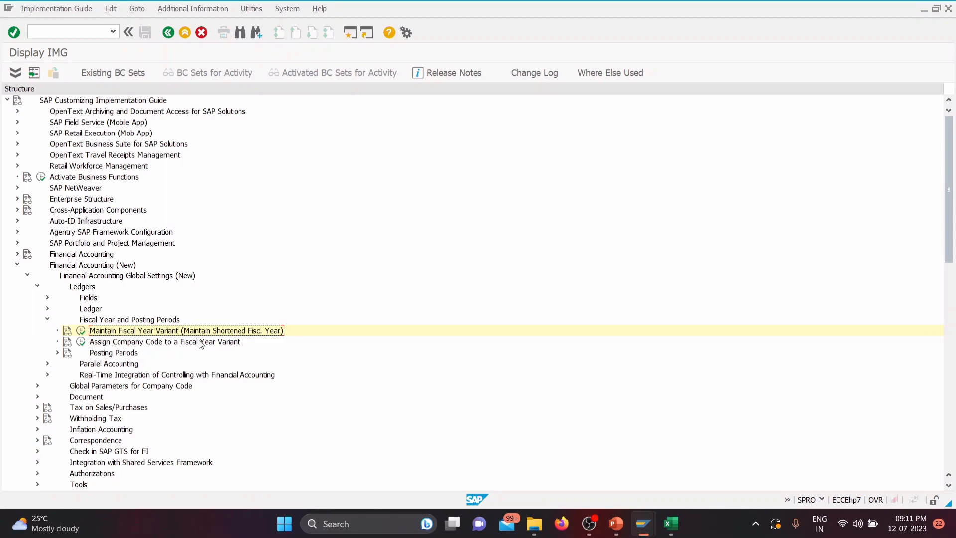
left_click(78, 341)
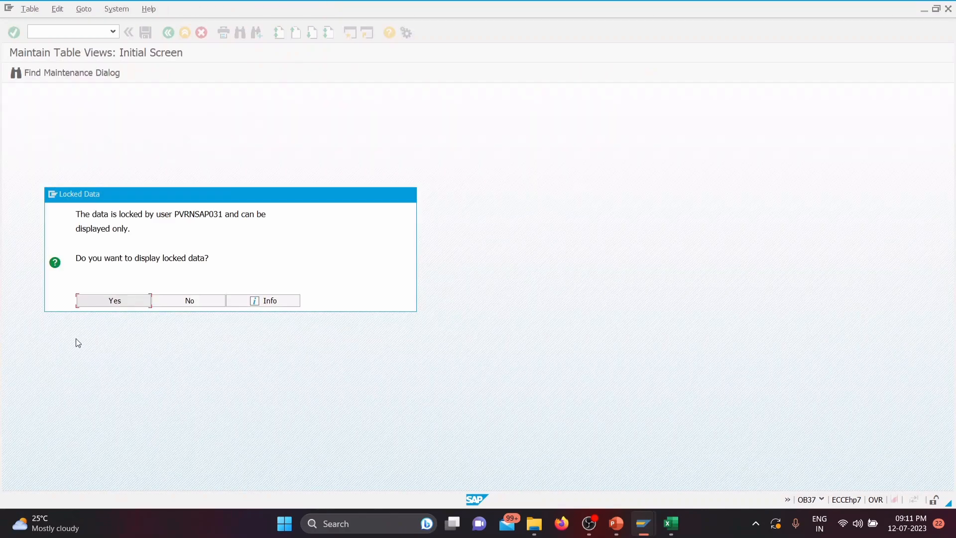
left_click(183, 299)
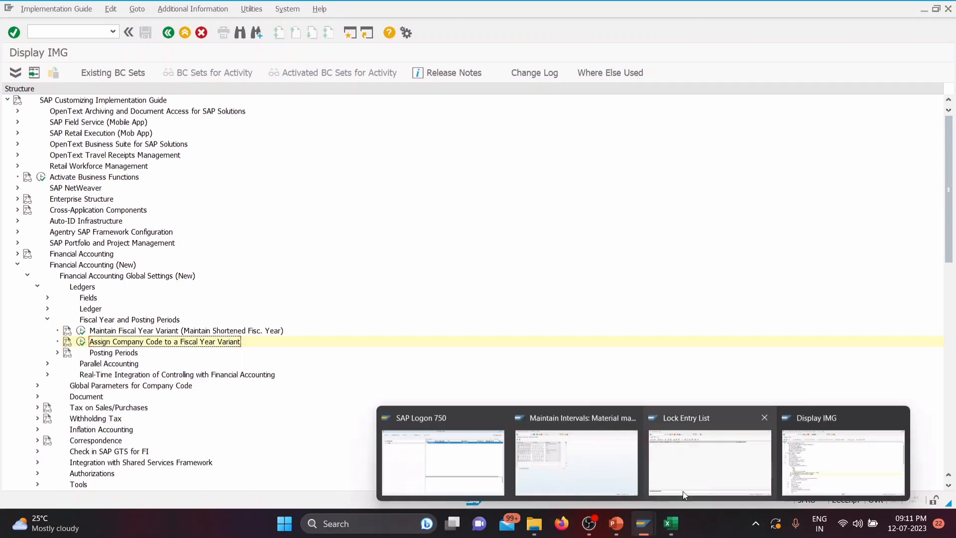
Step: Refresh the Lock Entry List in the other SAP session and delete all of its lock entries
left_click(662, 490)
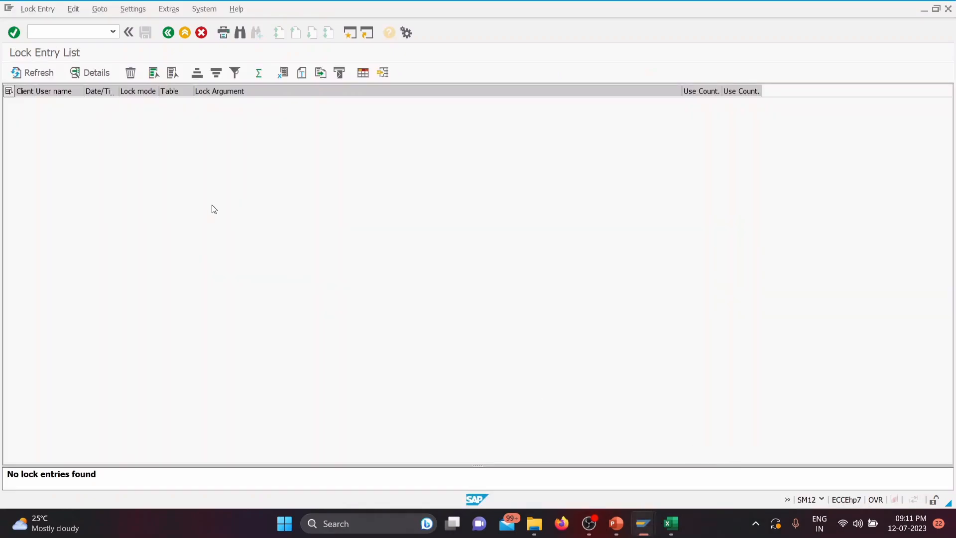
left_click(29, 73)
left_click(8, 91)
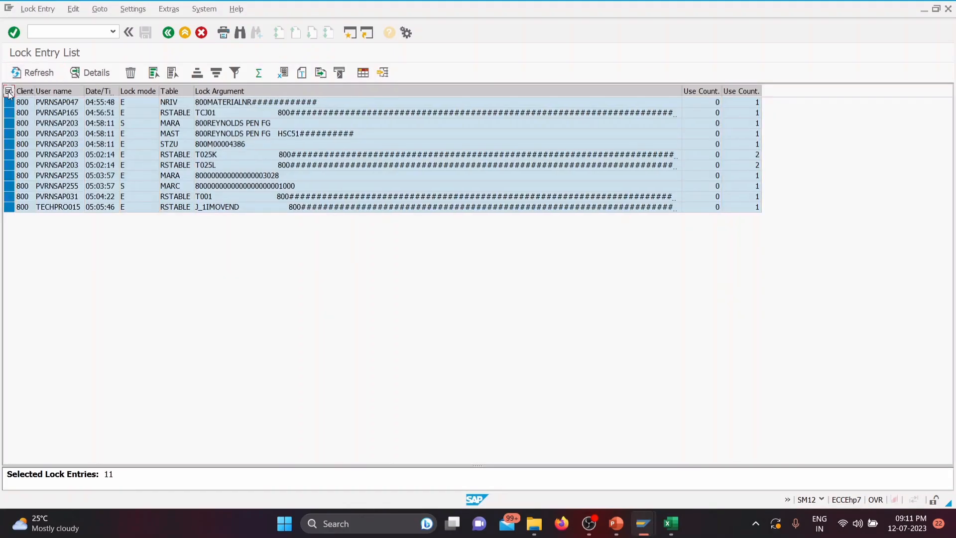
left_click(130, 73)
left_click(182, 214)
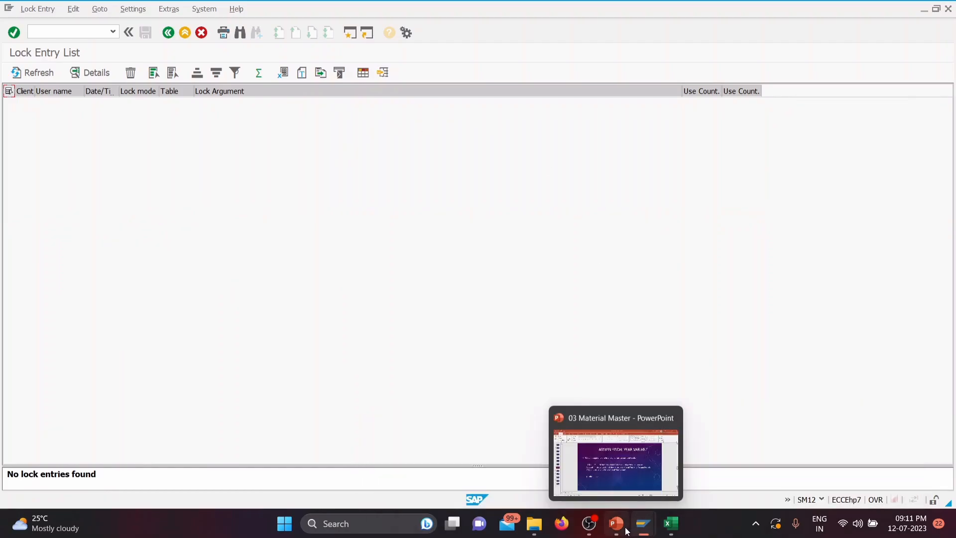
Step: Return to the IMG session and open Assign Company Code to a Fiscal Year Variant
mouse_move(639, 529)
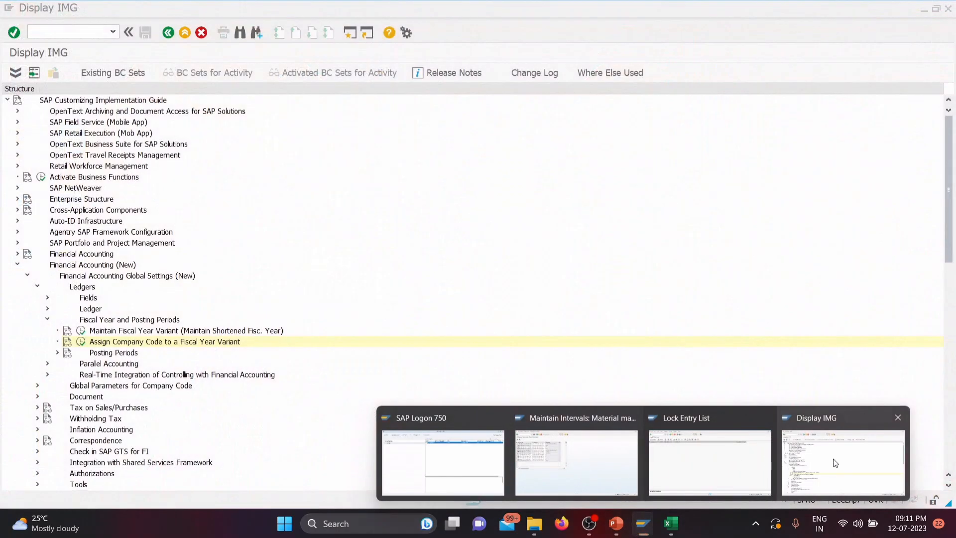
left_click(835, 463)
left_click(80, 342)
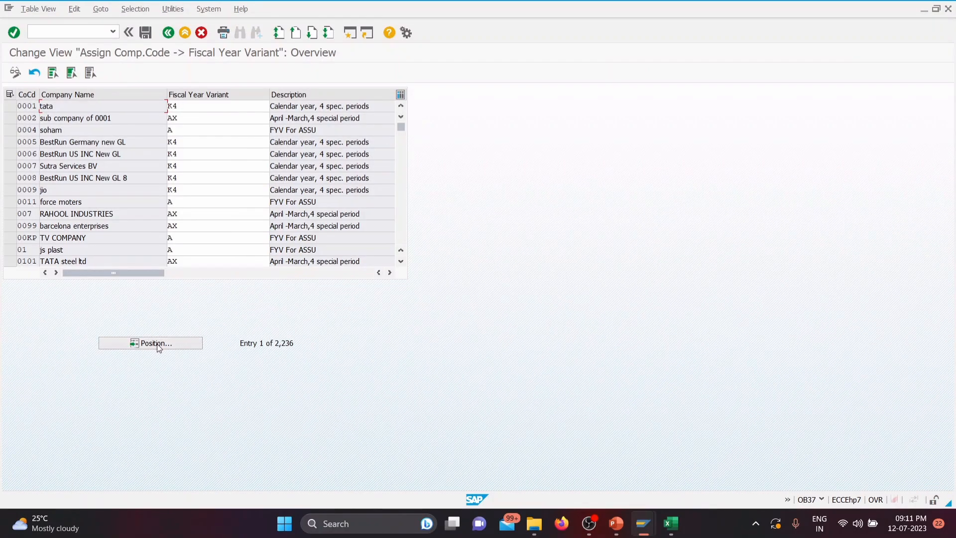
Step: Try to position the company code list at TGC1
left_click(156, 344)
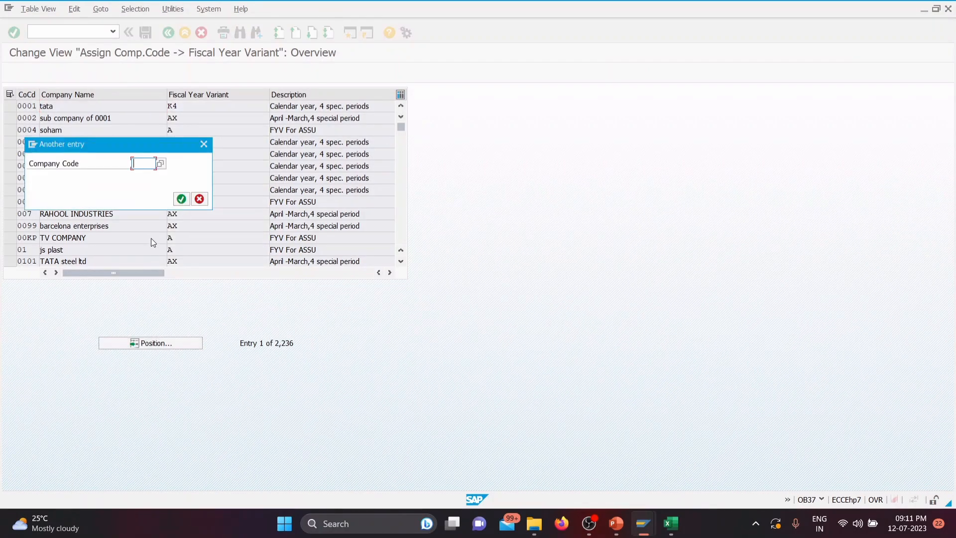
type("TGC1")
key("Return")
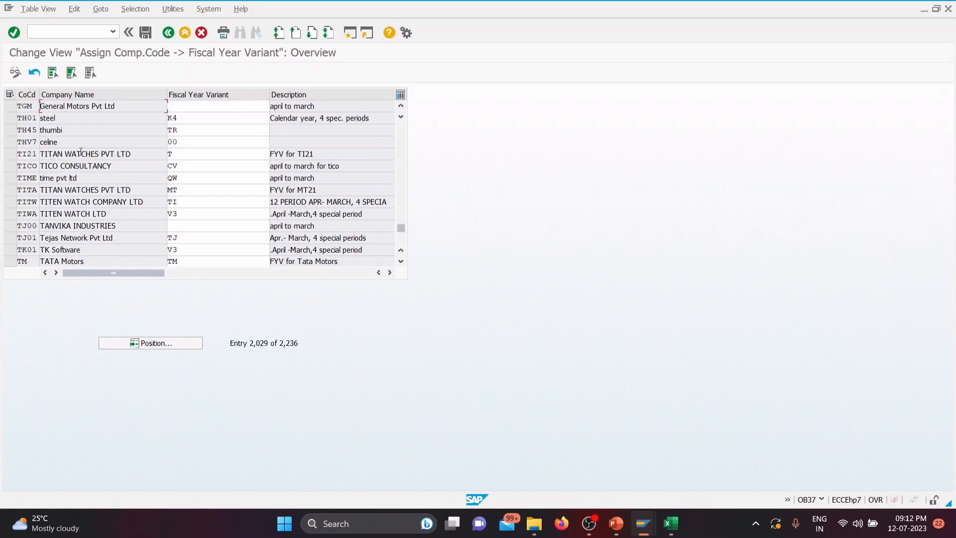
key("Return")
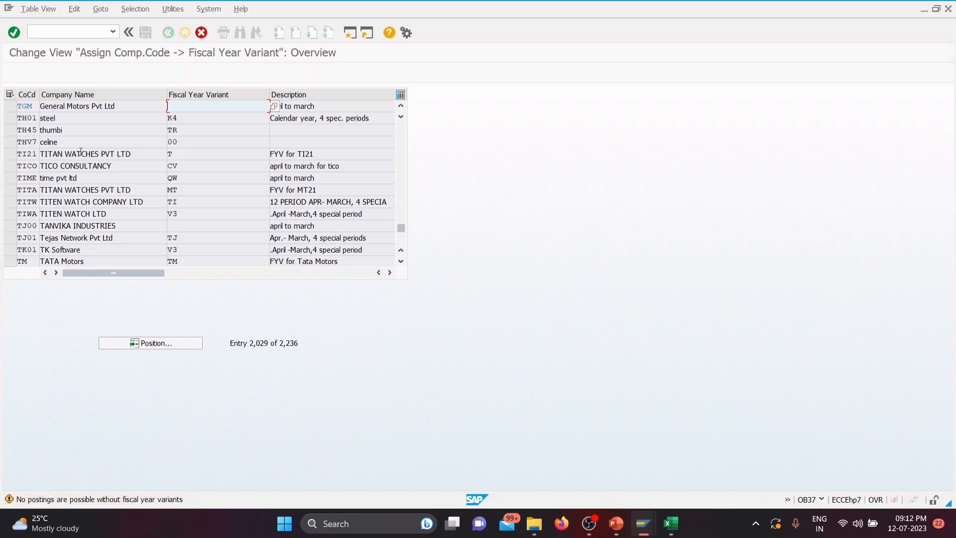
key("Return")
key("Return")
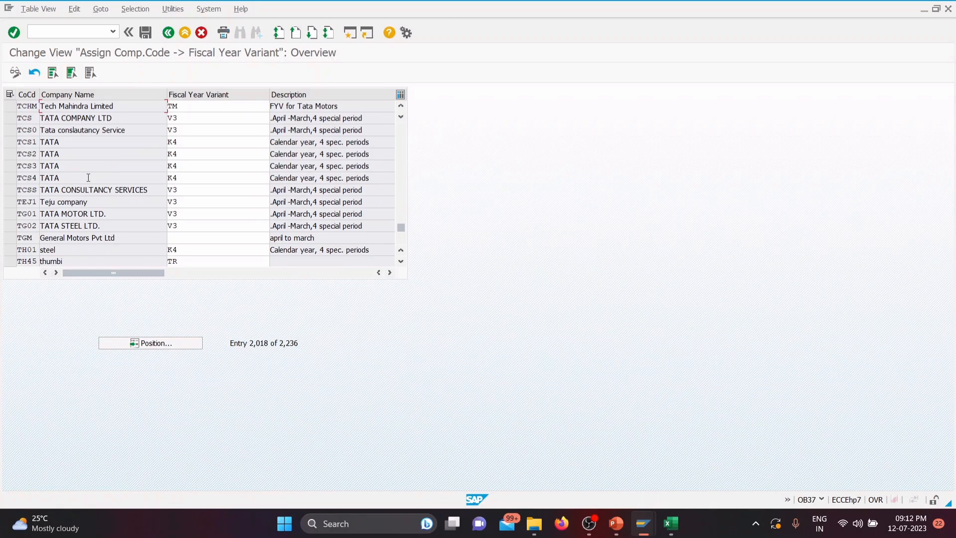
Step: Look up the TATA Group company code in the Excel sheet and position the SAP company code list at TTC1
left_click(669, 522)
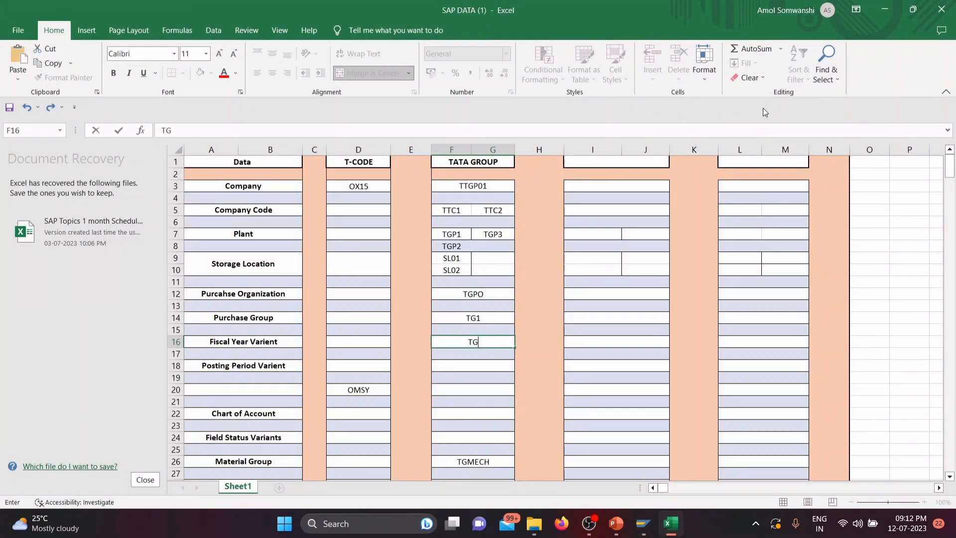
left_click(885, 9)
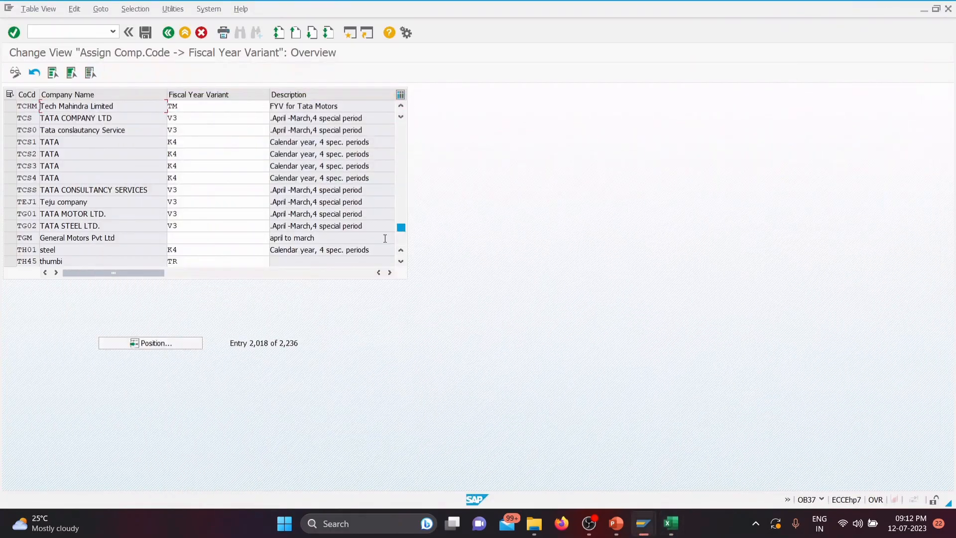
left_click(180, 345)
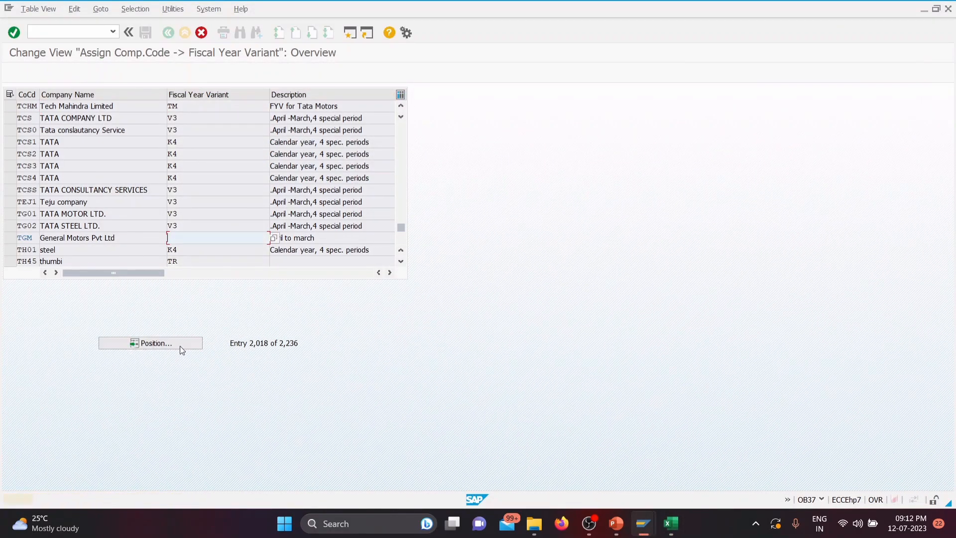
left_click(181, 343)
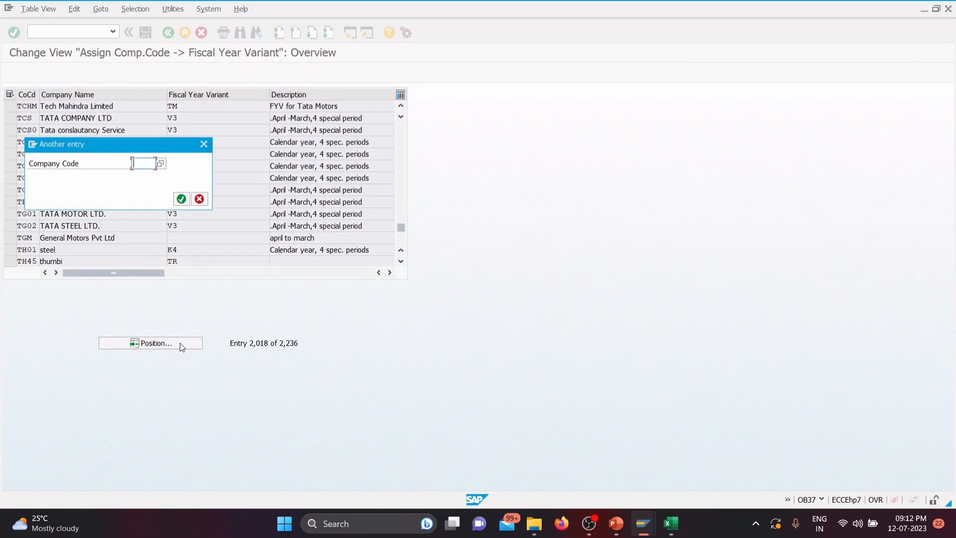
type("TTC1")
key("Return")
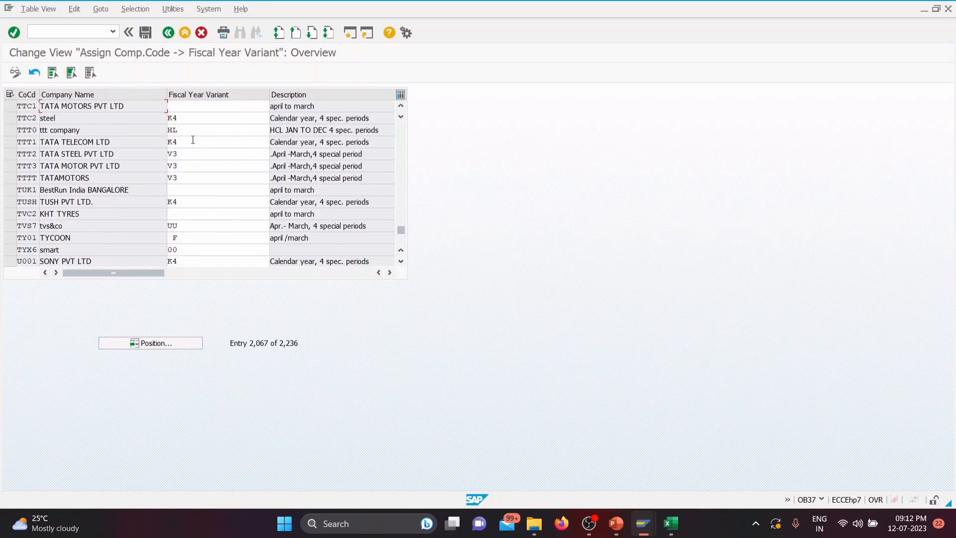
Step: Assign fiscal year variant TG to company code TTC1, checking the variant code against the Excel sheet
key("Return")
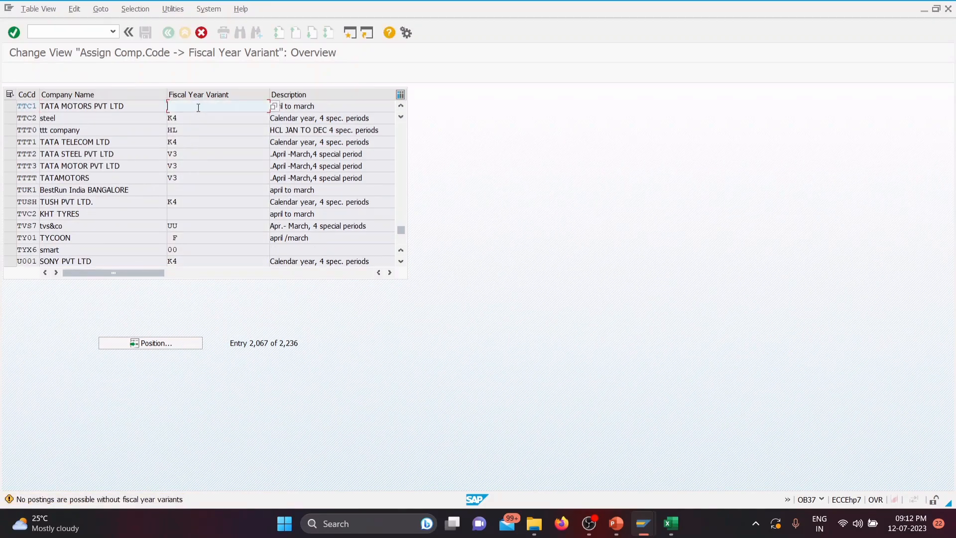
type("T")
left_click(671, 523)
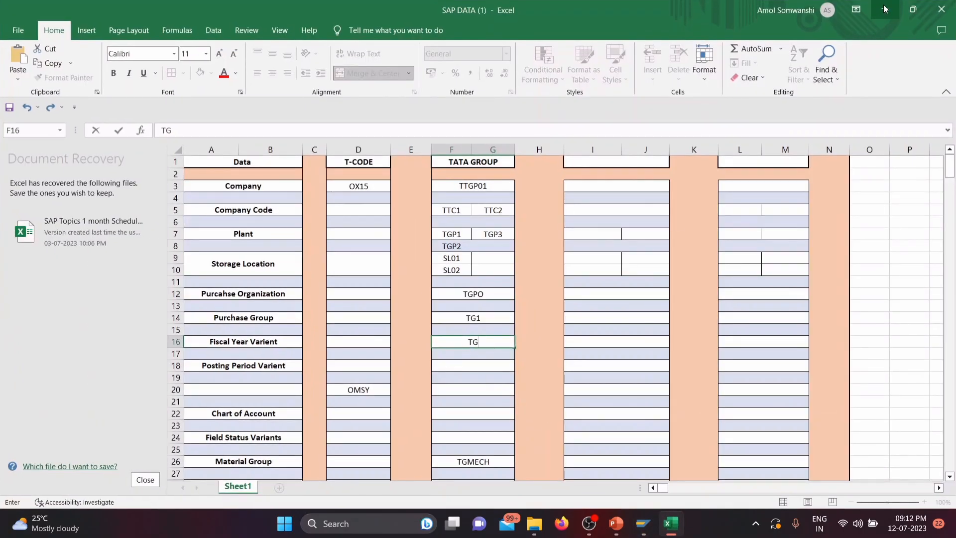
left_click(884, 9)
key("Return")
key("Return")
key("Return")
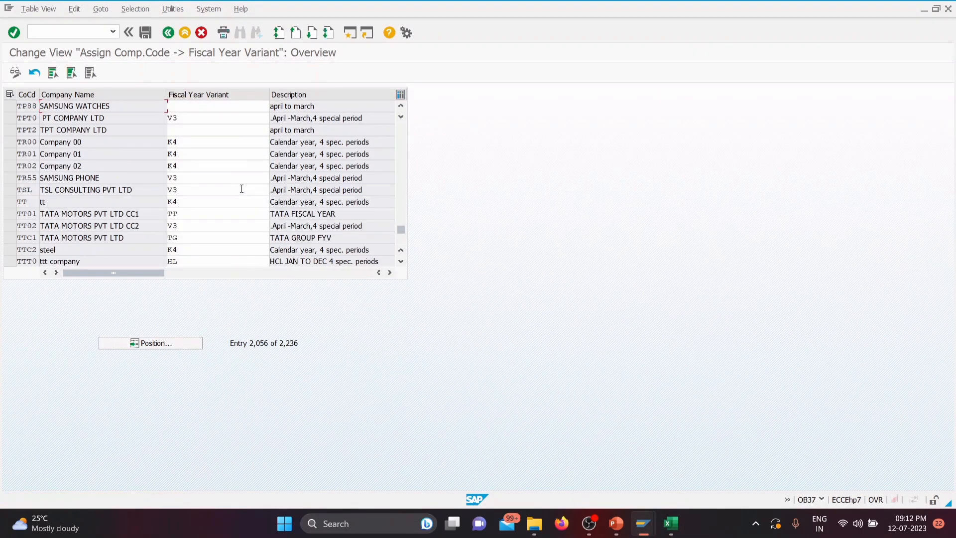
Step: Save the fiscal year variant assignment and leave the company code assignment overview
key("Return")
key("Return")
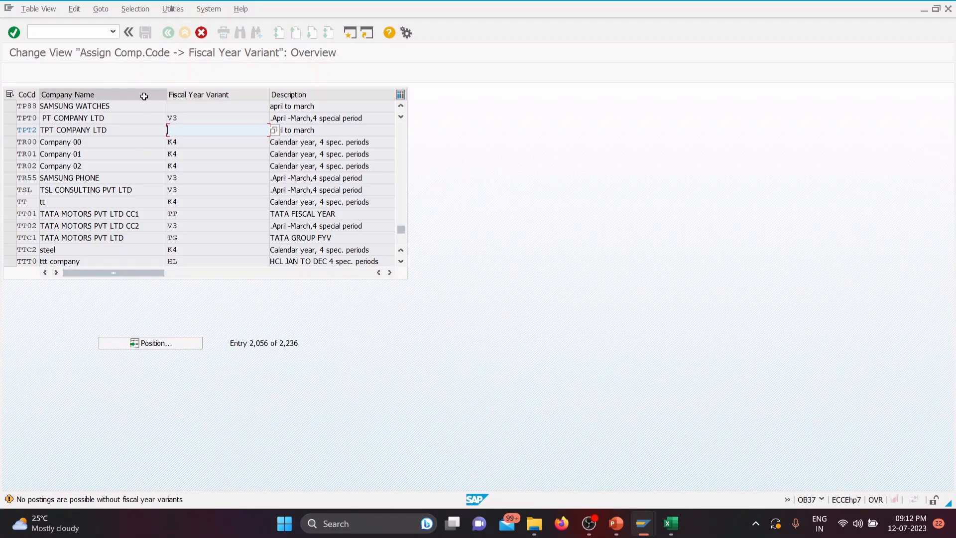
left_click(132, 69)
left_click(147, 34)
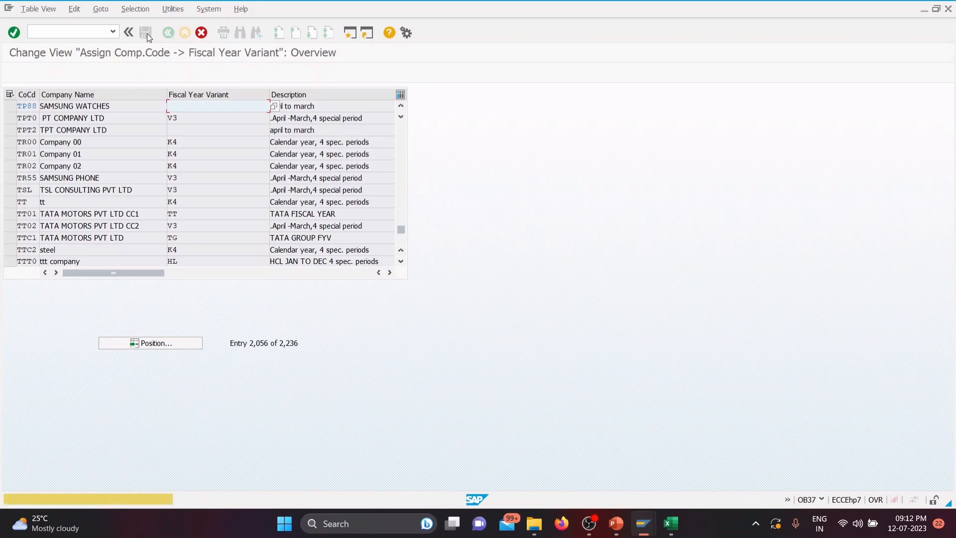
left_click(179, 198)
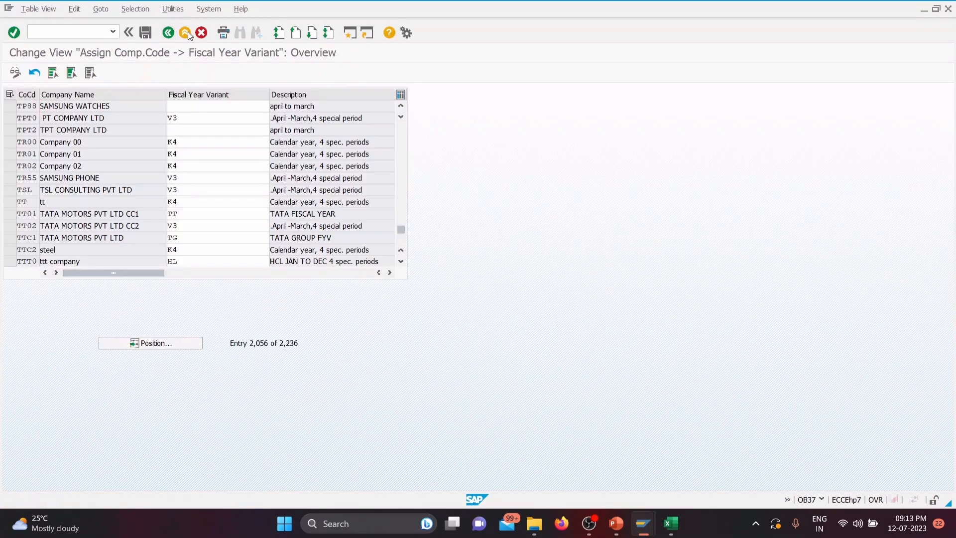
left_click(186, 32)
key("Return")
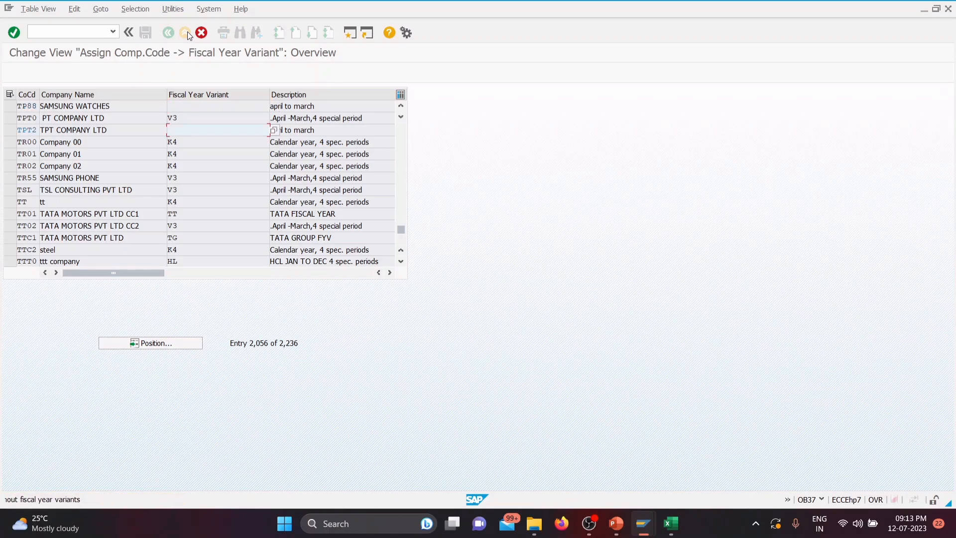
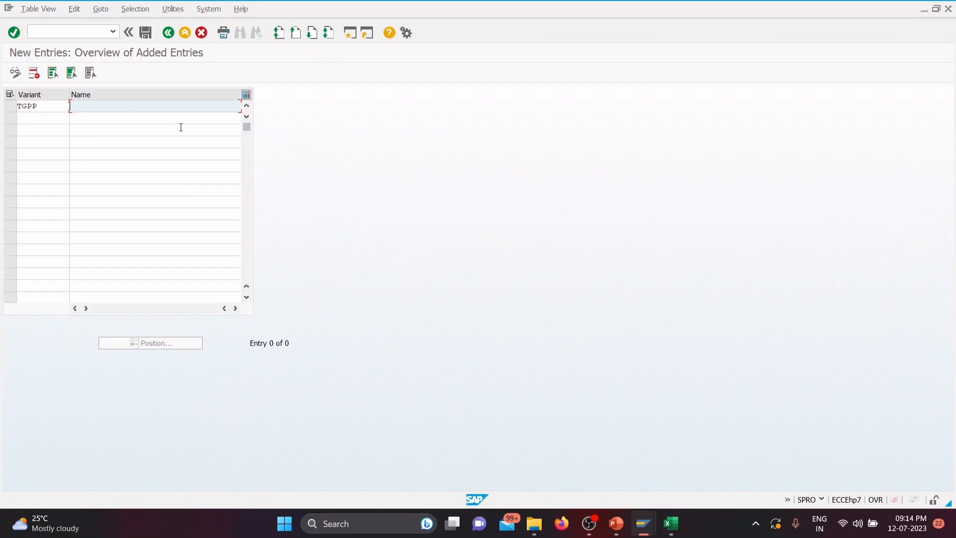
Step: Name the posting period variant TGPP "TATA GROUP PPV" and save it under the customizing request
type("ATA GROUP PPV")
left_click(146, 33)
left_click(181, 198)
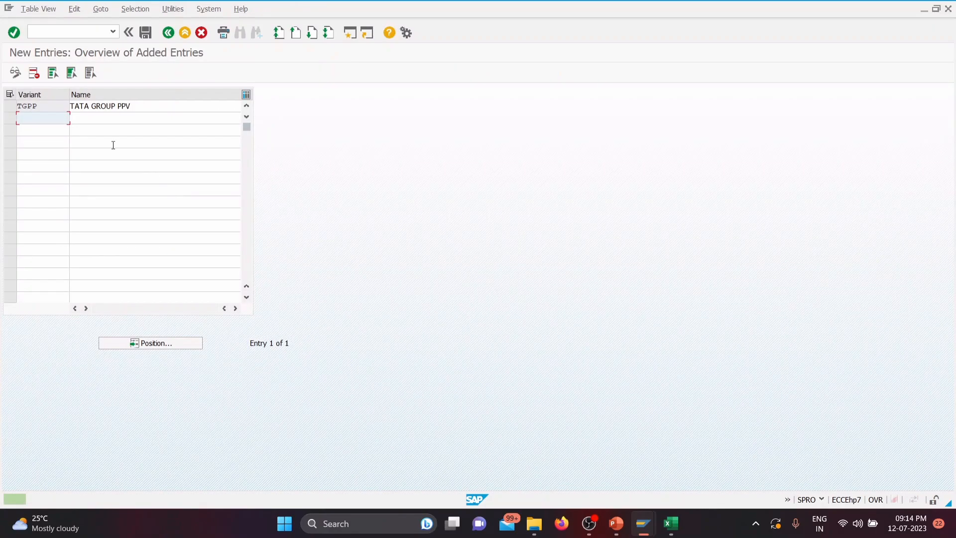
Step: Switch to the Excel sheet, record TGPP as the TATA GROUP posting period variant, and return to SAP
left_click(671, 524)
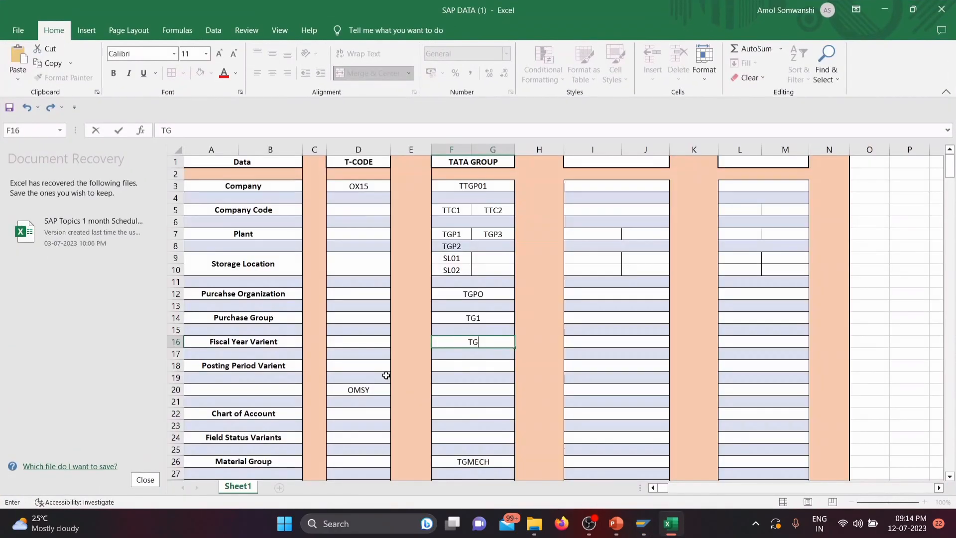
left_click(468, 367)
type("T")
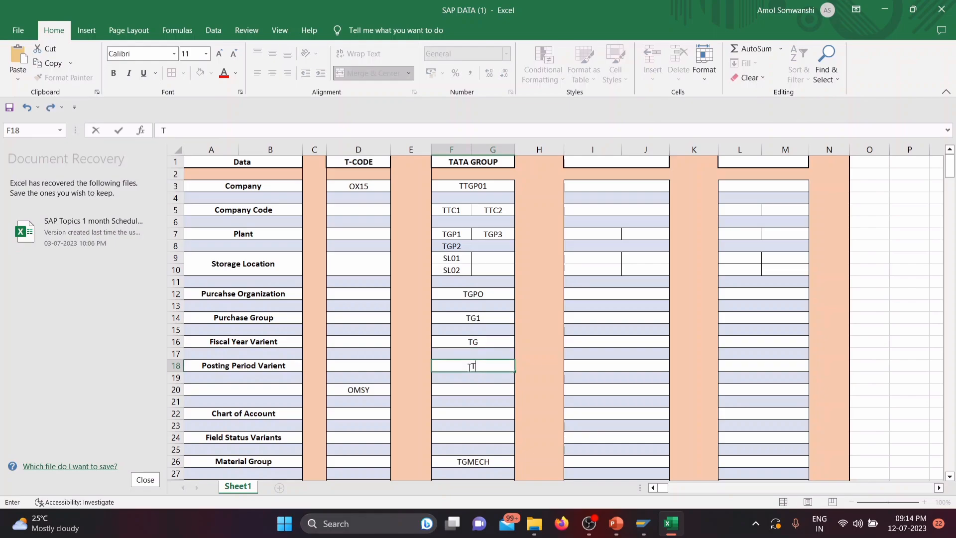
type("GPP")
left_click(894, 10)
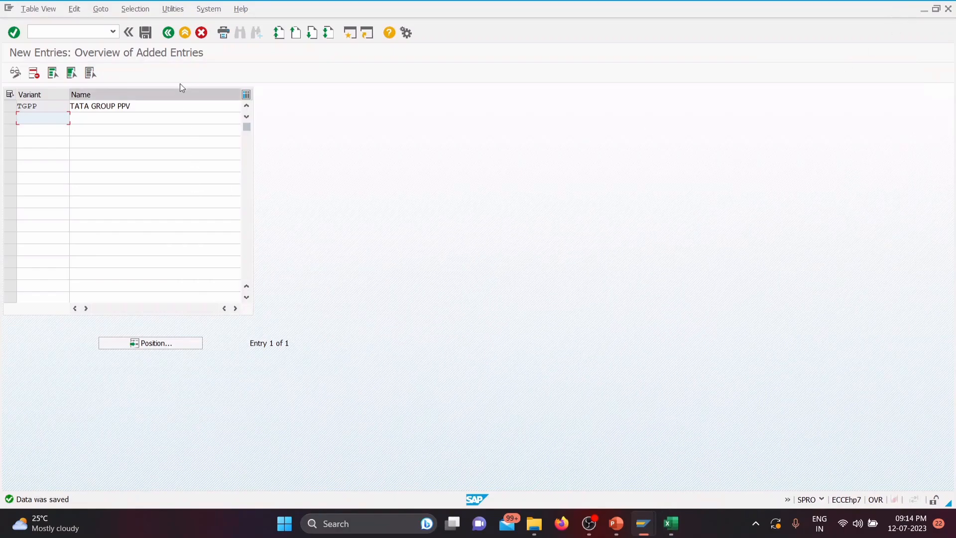
Step: Open the assignment of posting period variants to company codes and position the list at company code TTC1
left_click(168, 33)
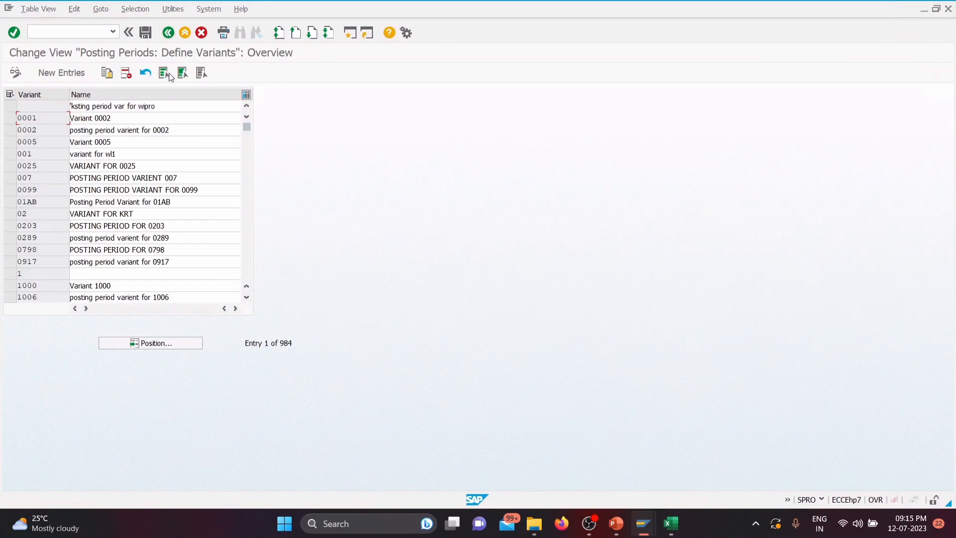
left_click(171, 32)
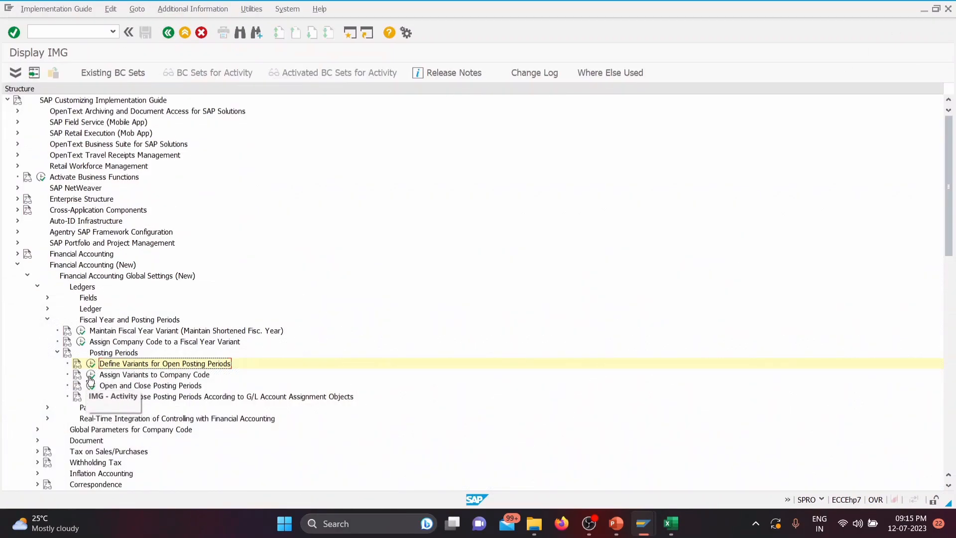
left_click(91, 377)
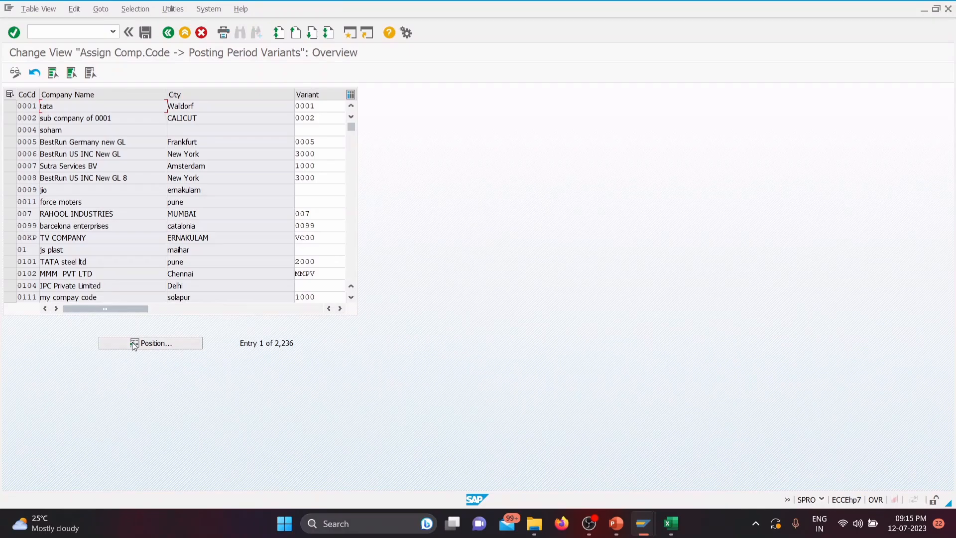
left_click(134, 343)
type("TTC1")
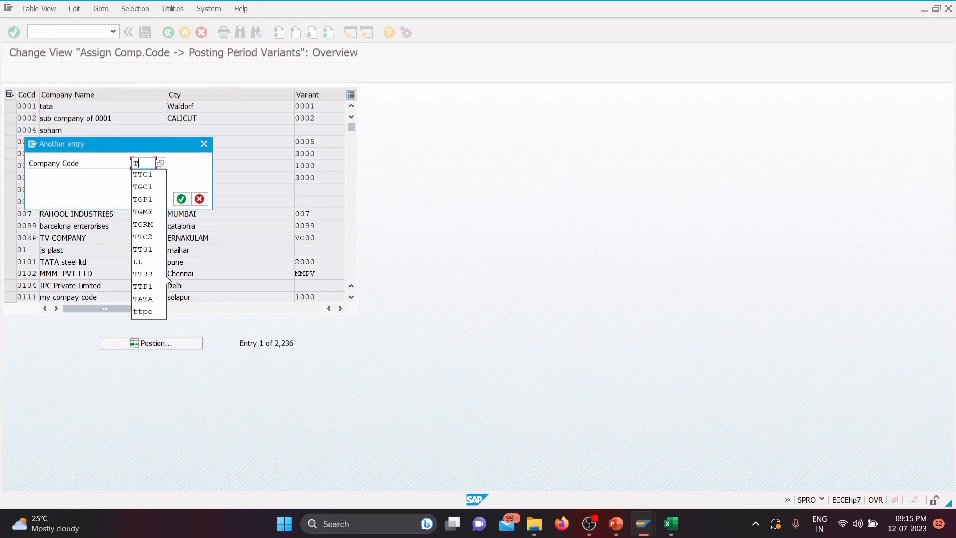
left_click(181, 198)
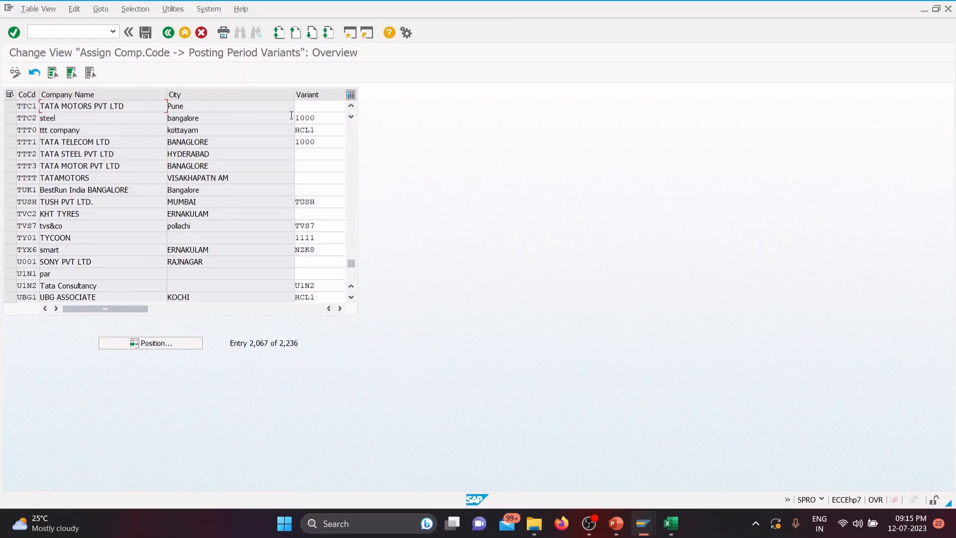
Step: Assign posting period variant TGPP to company code TTC1 and save it under the TATA GROUP customizing request, returning to the implementation guide
left_click_drag(318, 118, 293, 119)
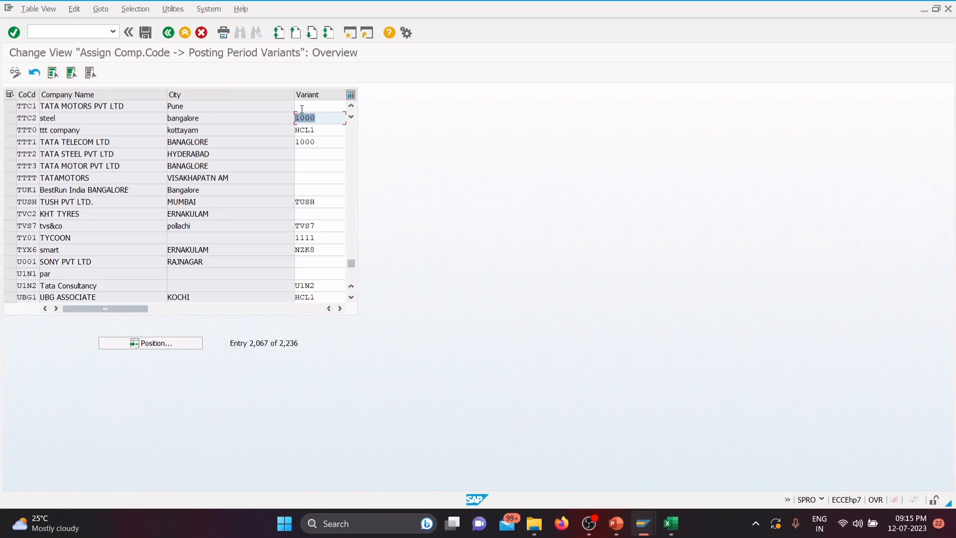
left_click(302, 107)
type("TG")
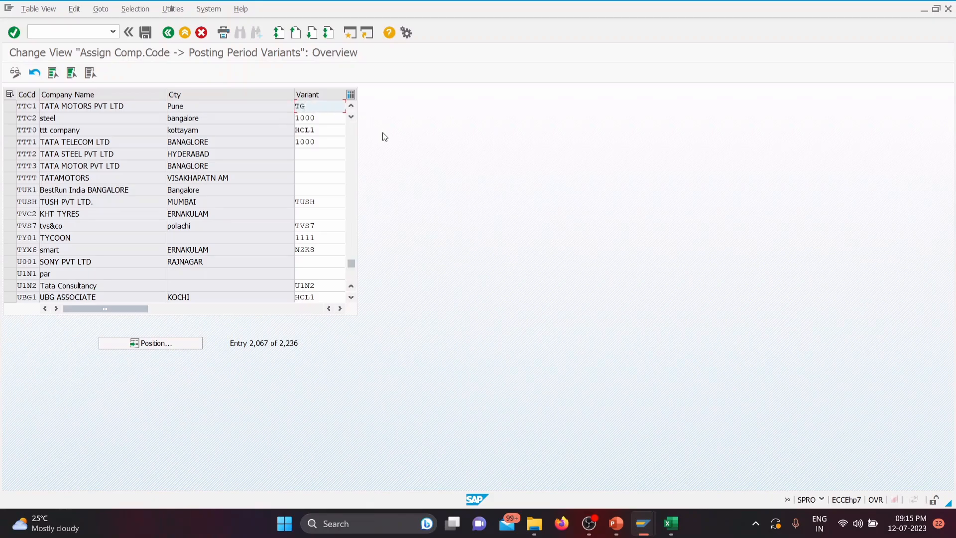
type("PP")
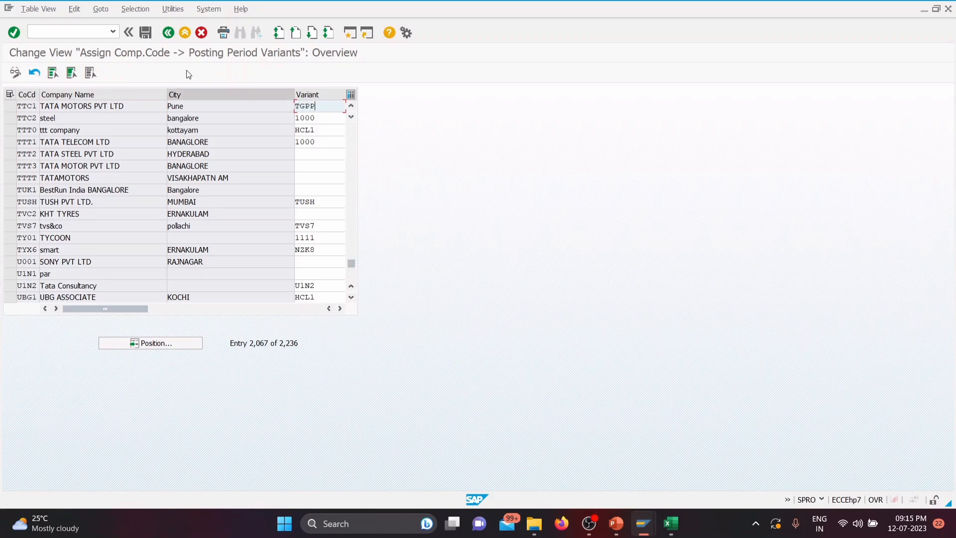
left_click(143, 32)
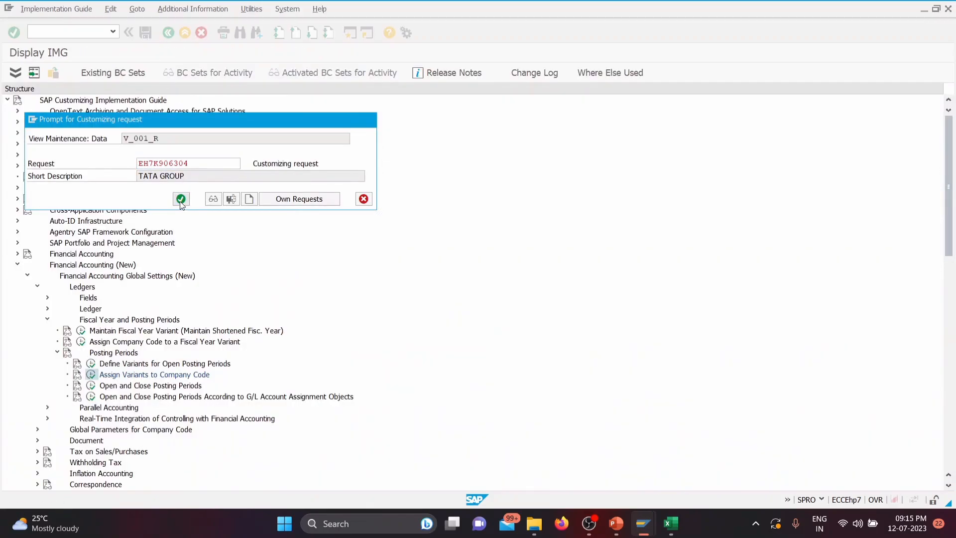
left_click(180, 199)
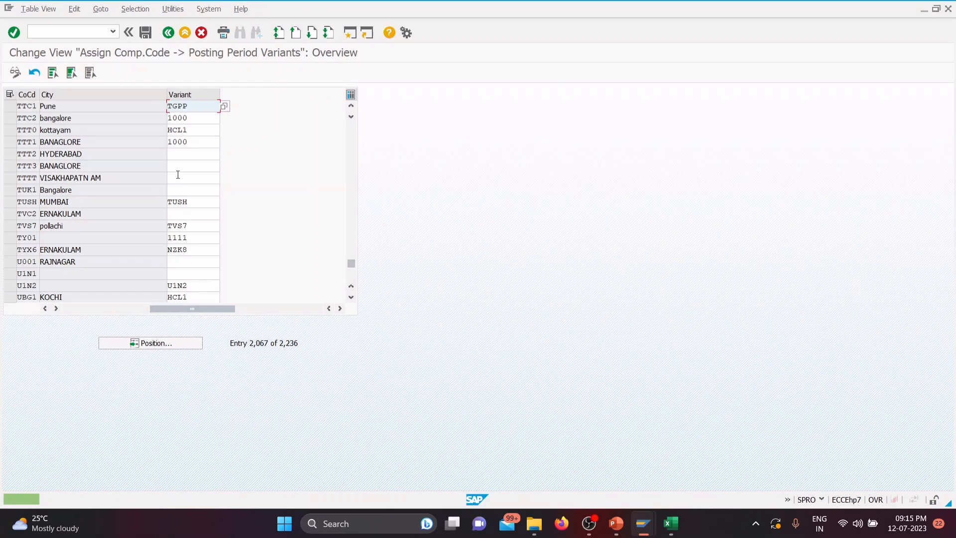
left_click(167, 33)
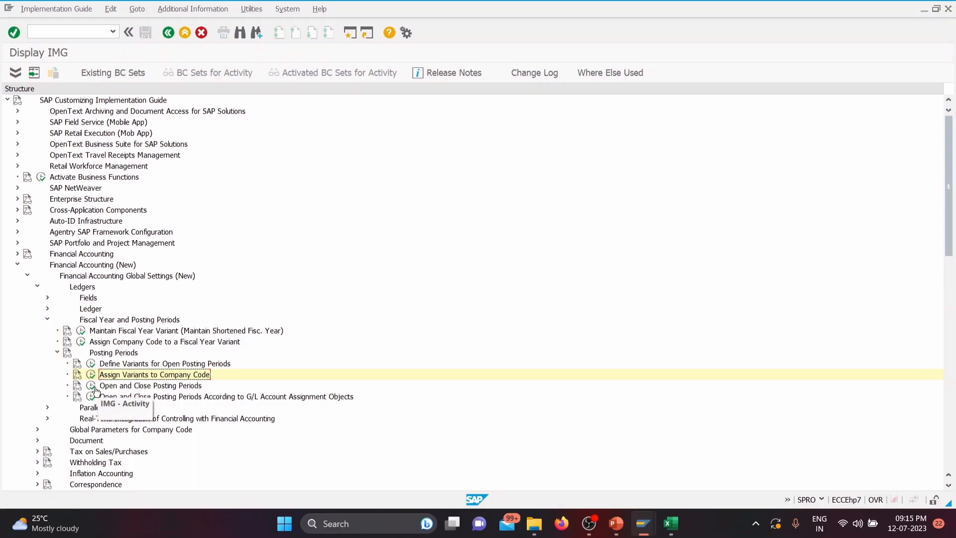
Step: Start new entries in Open and Close Posting Periods and widen the account type column (A)
left_click(92, 387)
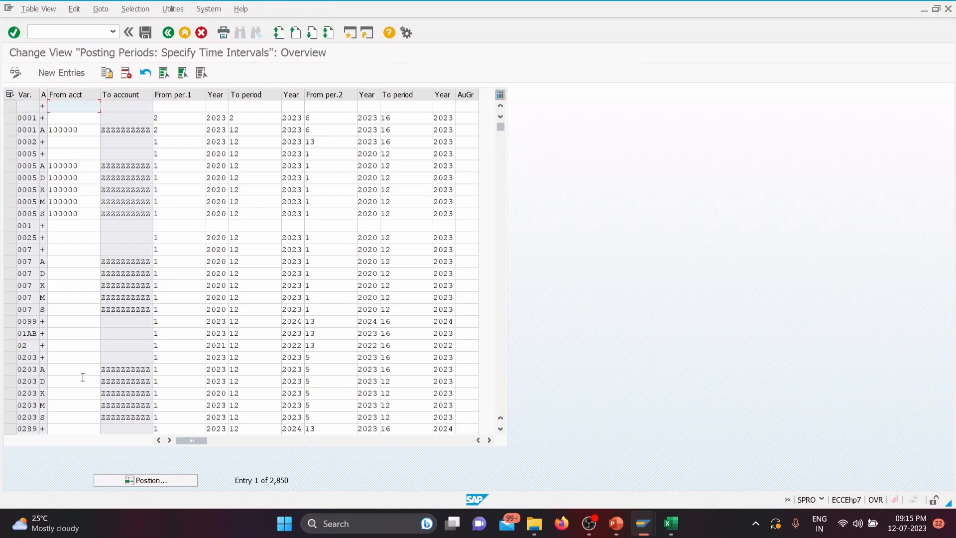
left_click(80, 73)
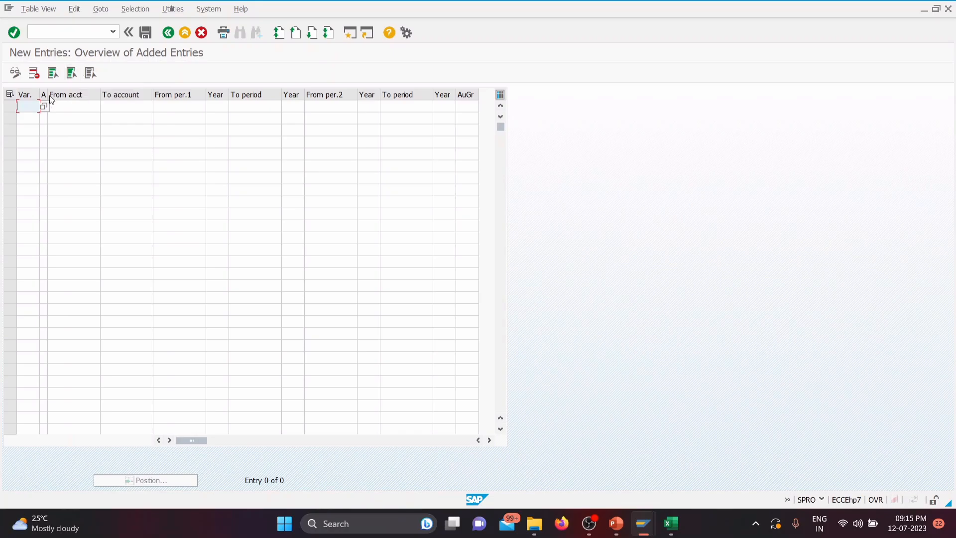
left_click_drag(48, 94, 73, 95)
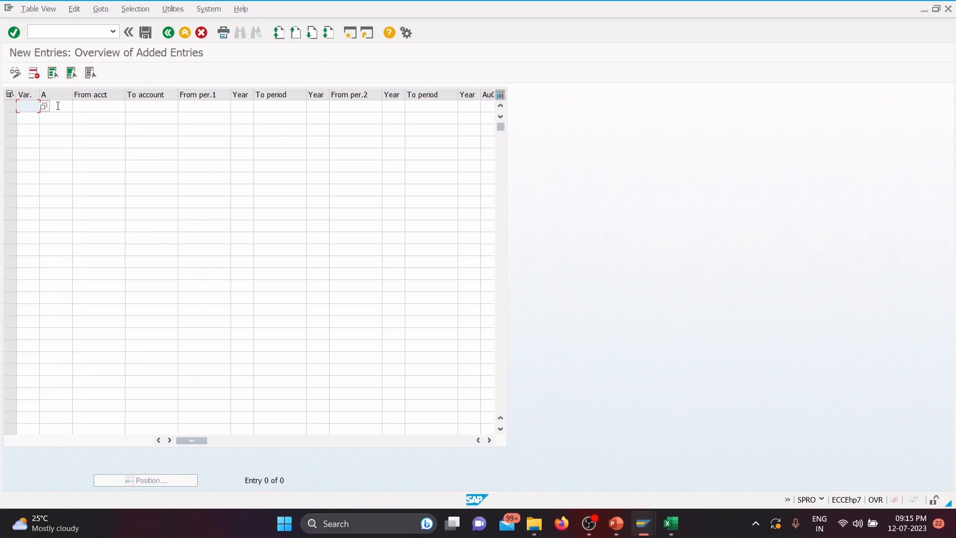
Step: Set the account types of the first three rows to + (Valid for all account types), A (Assets) and D (Customers)
left_click(76, 107)
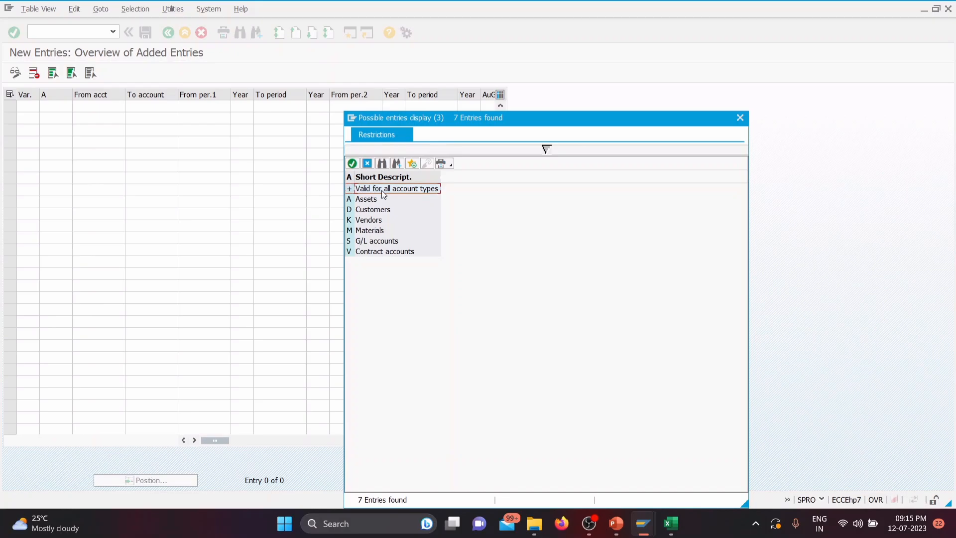
double_click(382, 190)
left_click(77, 117)
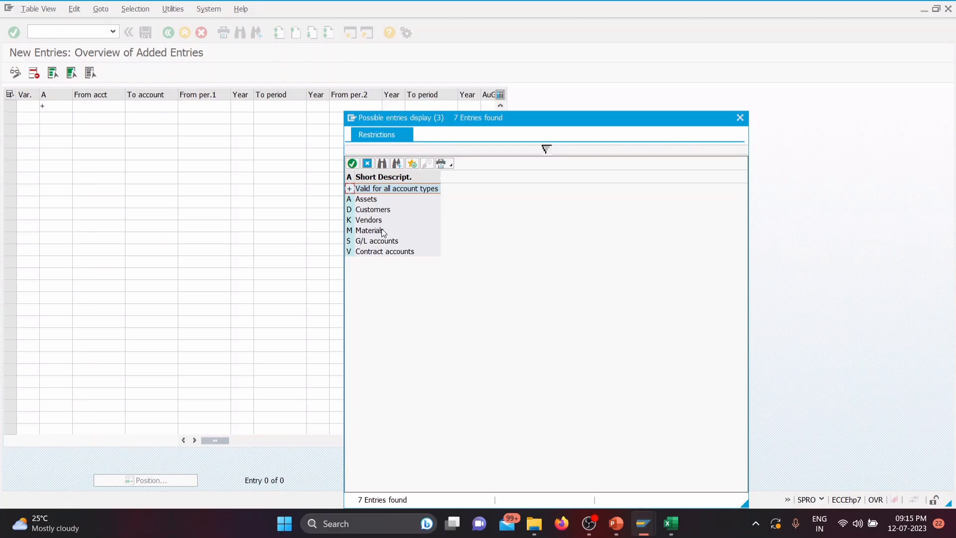
double_click(368, 200)
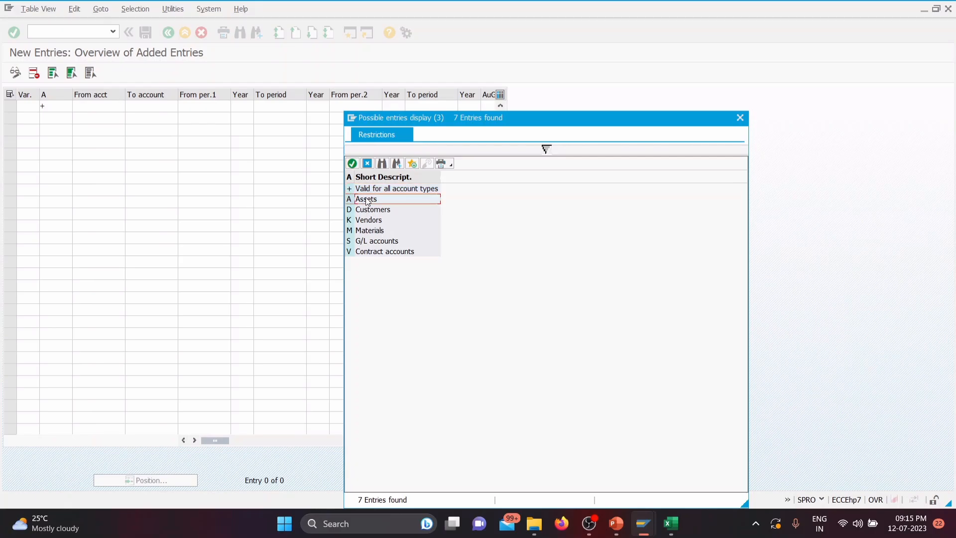
left_click(51, 129)
left_click(77, 131)
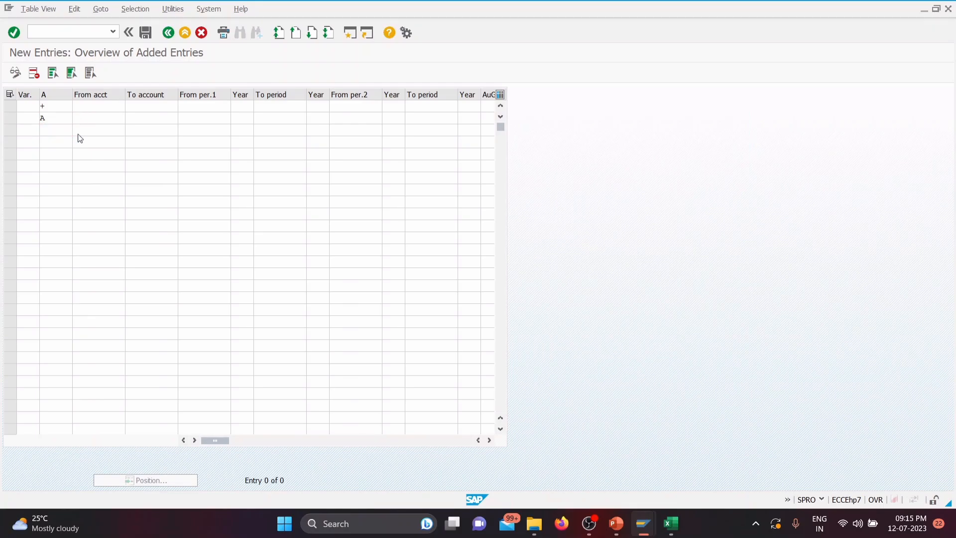
double_click(369, 209)
Step: Set the account types of the fourth and fifth rows to K (Vendors) and M (Materials)
left_click(69, 143)
left_click(76, 142)
double_click(373, 219)
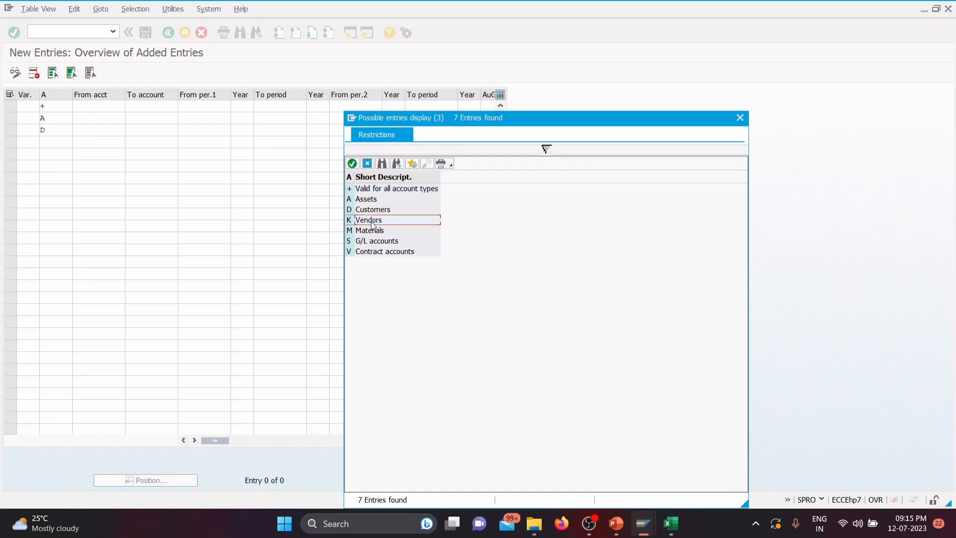
left_click(52, 154)
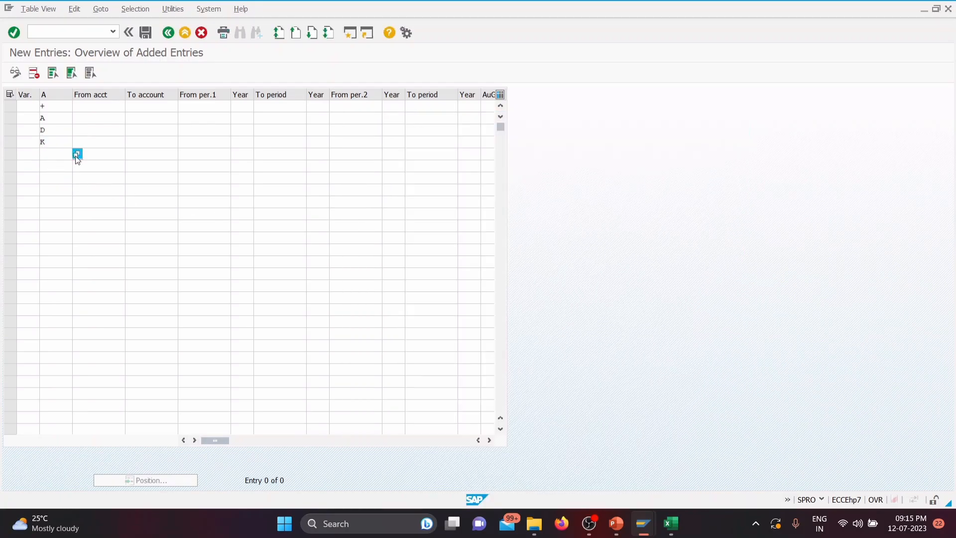
left_click(76, 154)
left_click(369, 232)
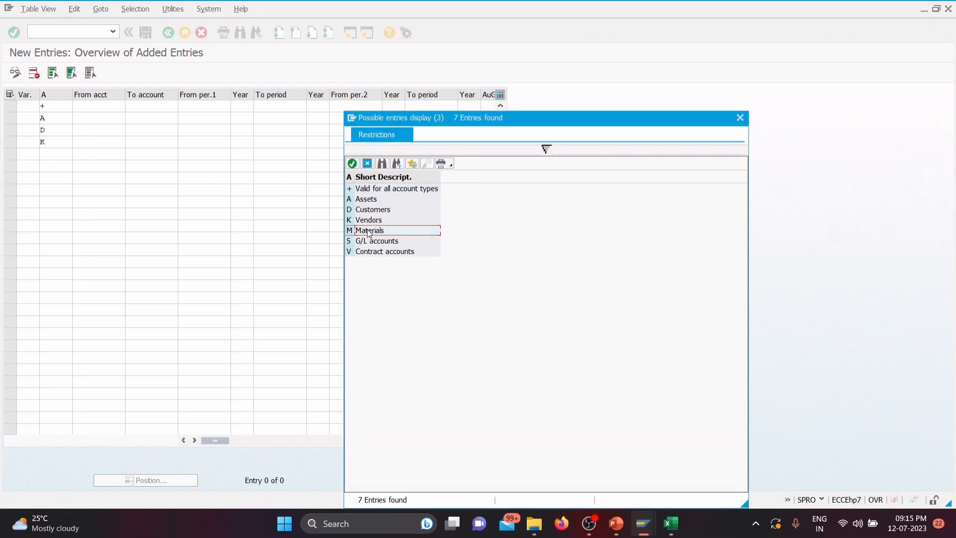
double_click(369, 232)
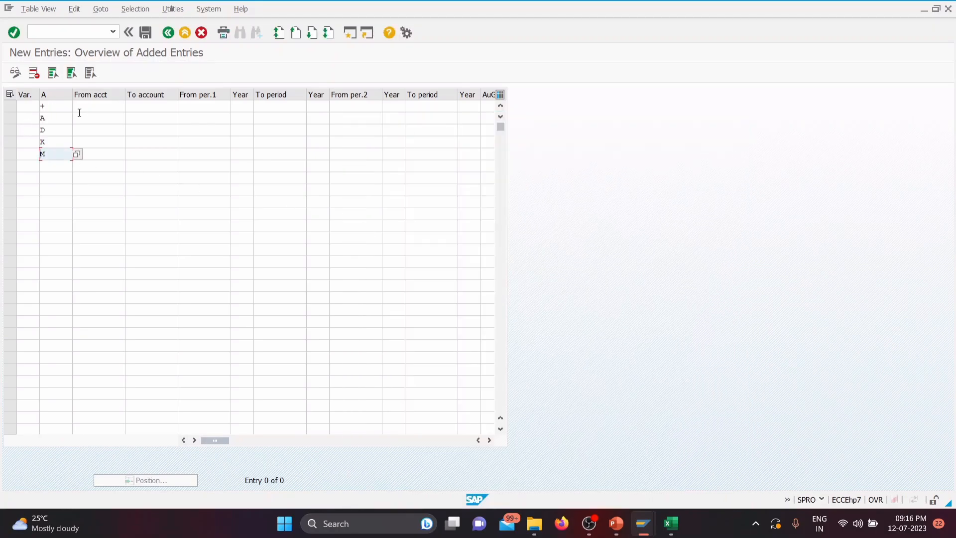
Step: Enter variant TGPP for all five account type rows +, A, D, K and M
left_click(26, 104)
type("T")
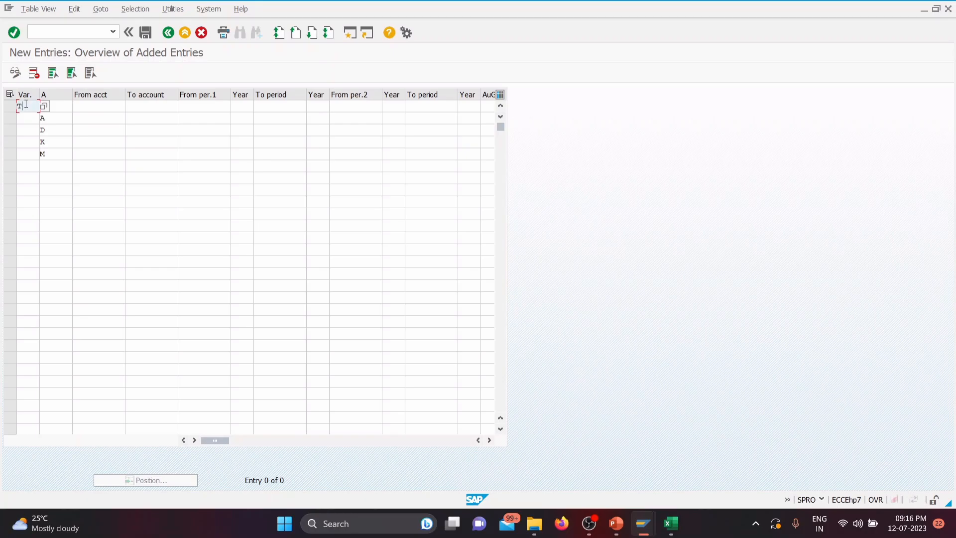
type("GPP")
left_click(30, 118)
type("TGPP")
left_click(27, 130)
type("TGPP")
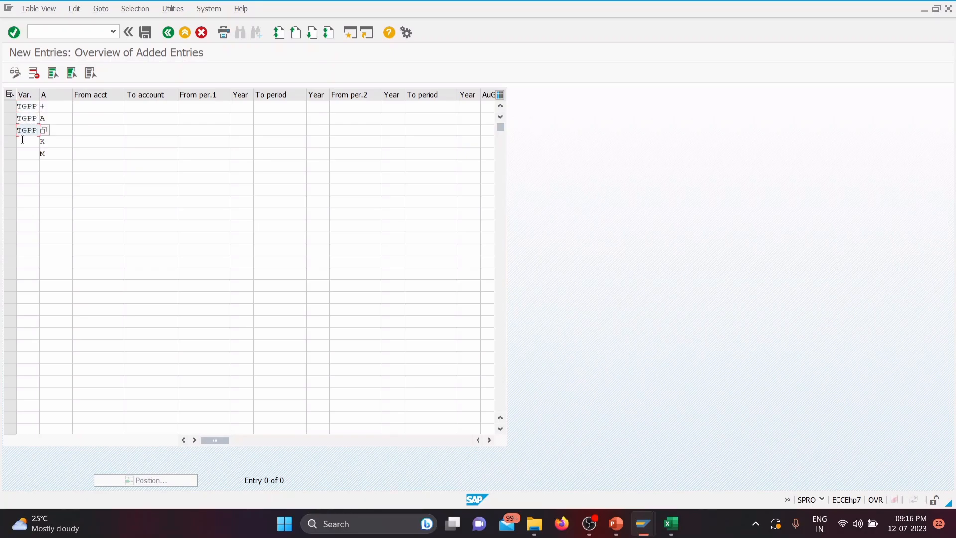
left_click(22, 143)
type("TGPP")
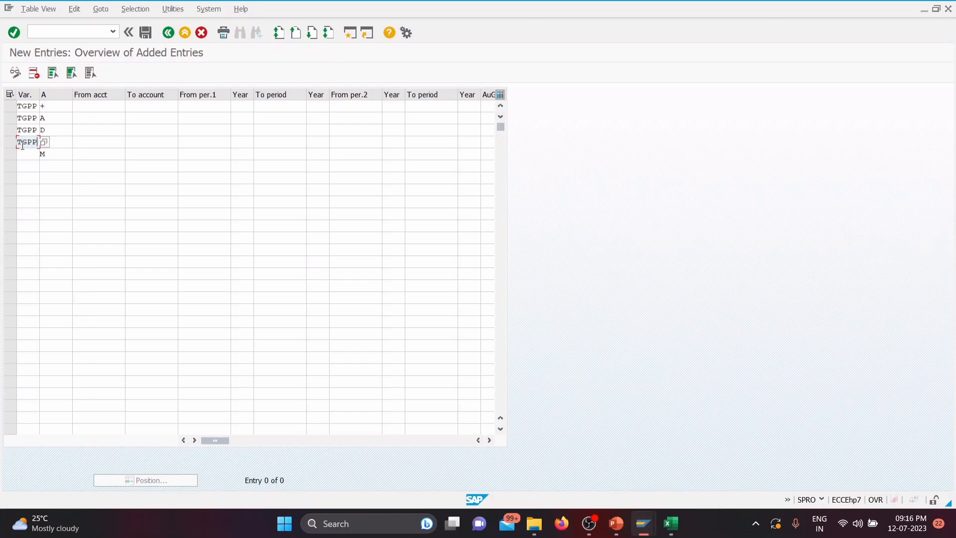
left_click(26, 154)
type("T")
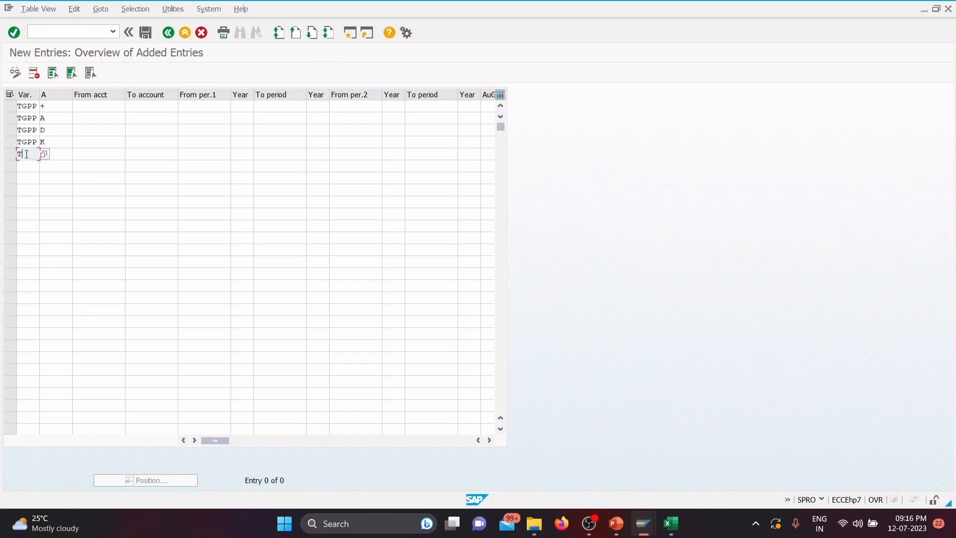
type("GPP")
Step: Set the To account to ZZZZZZZZZZ for the A, D, K and M rows, leaving the + row's account range blank
left_click(82, 106)
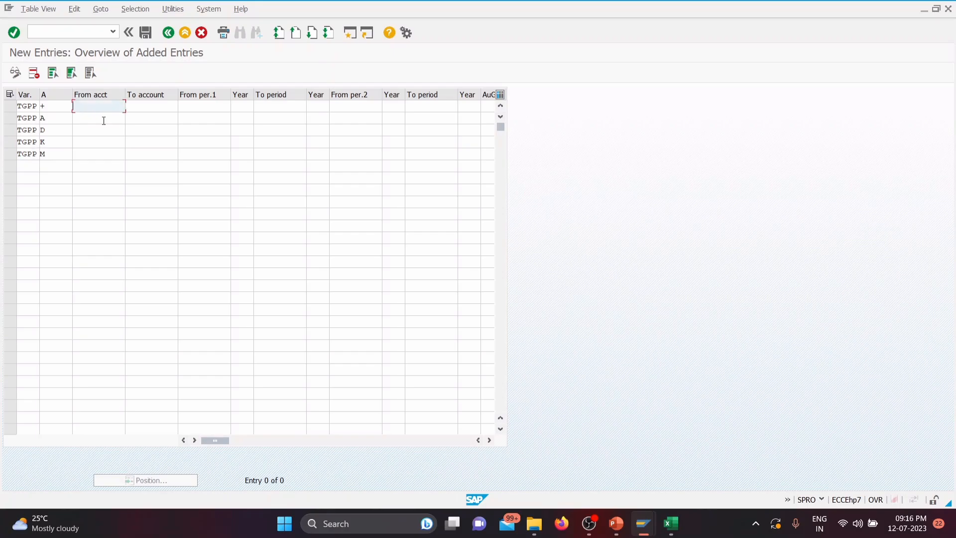
left_click(151, 107)
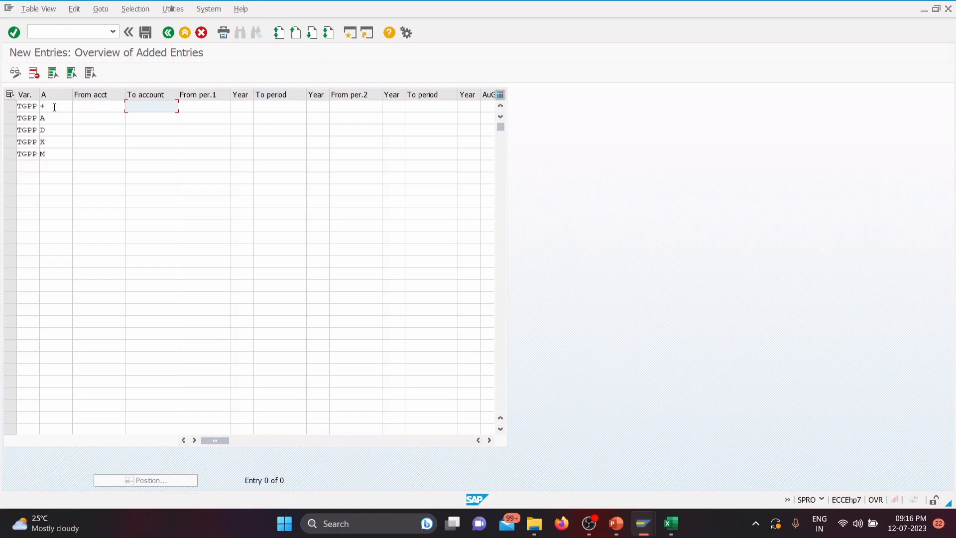
left_click(152, 117)
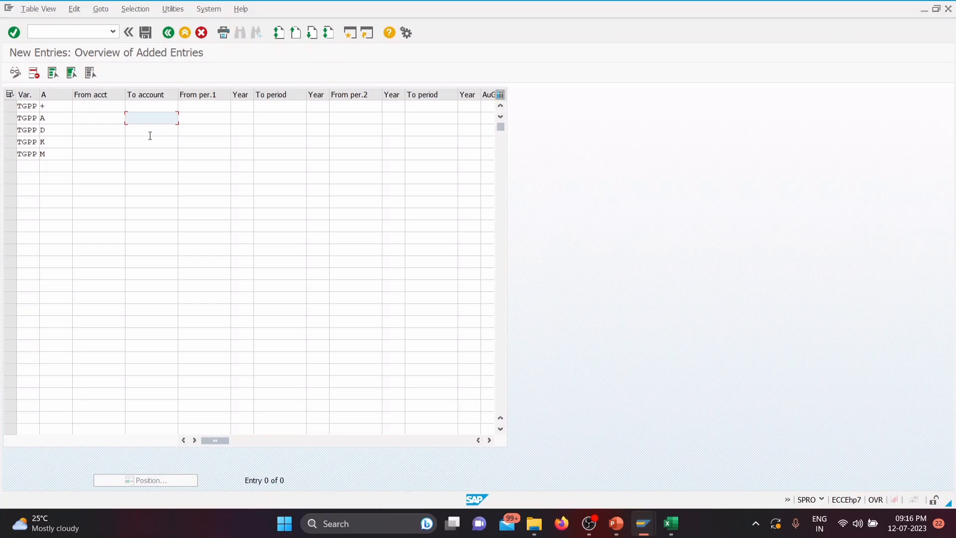
type("z")
left_click(150, 131)
left_click(151, 130)
type("z")
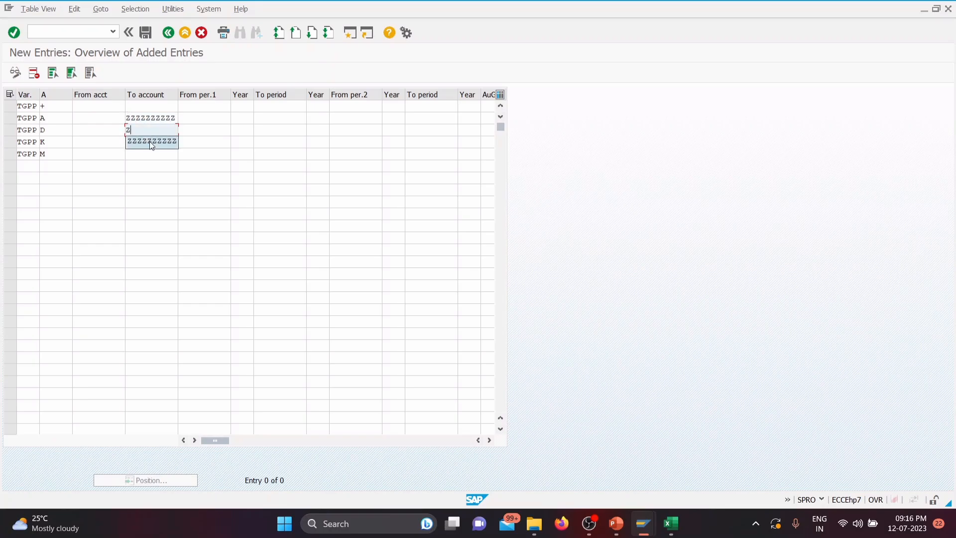
left_click(150, 142)
left_click(151, 144)
type("z")
left_click(147, 155)
left_click(150, 155)
type("z")
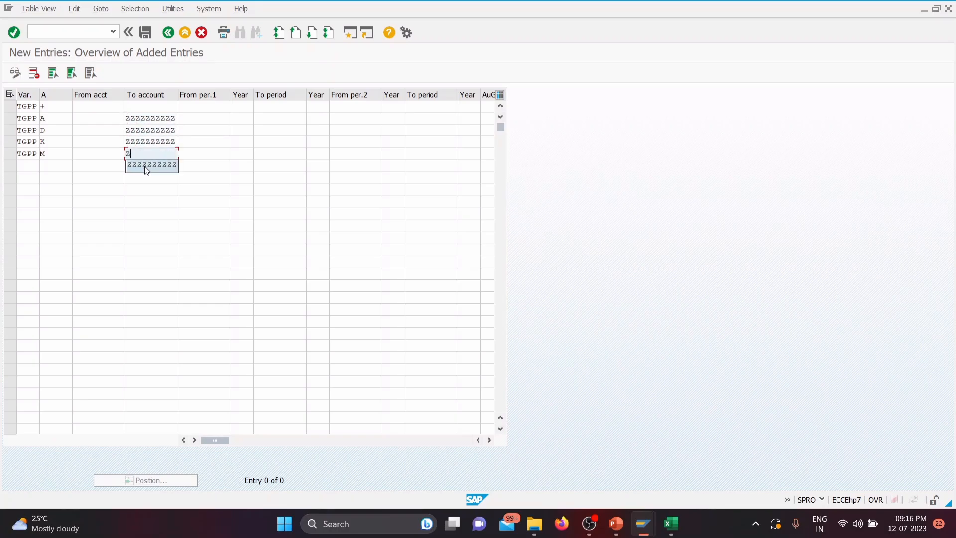
left_click(130, 165)
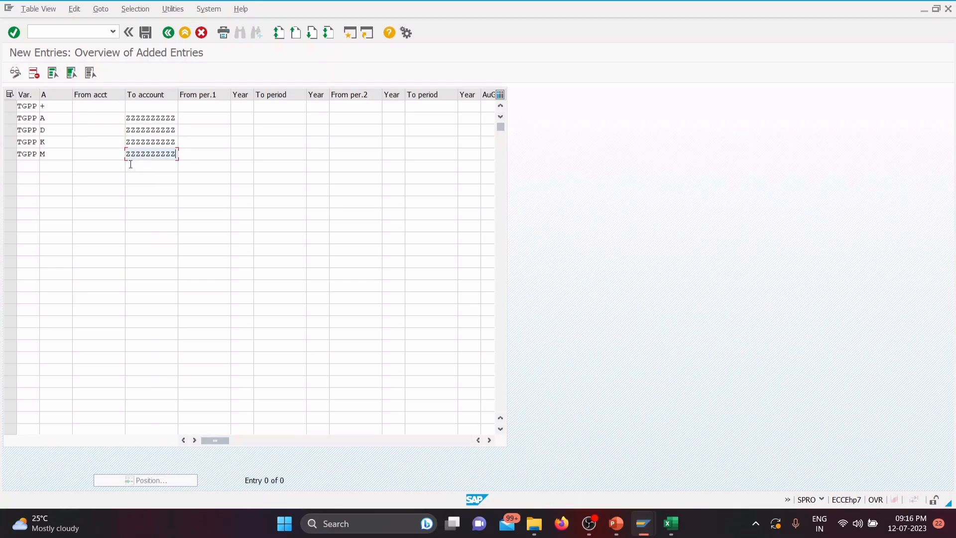
Step: Set From per.1 to 1 for all five TGPP rows
left_click(206, 106)
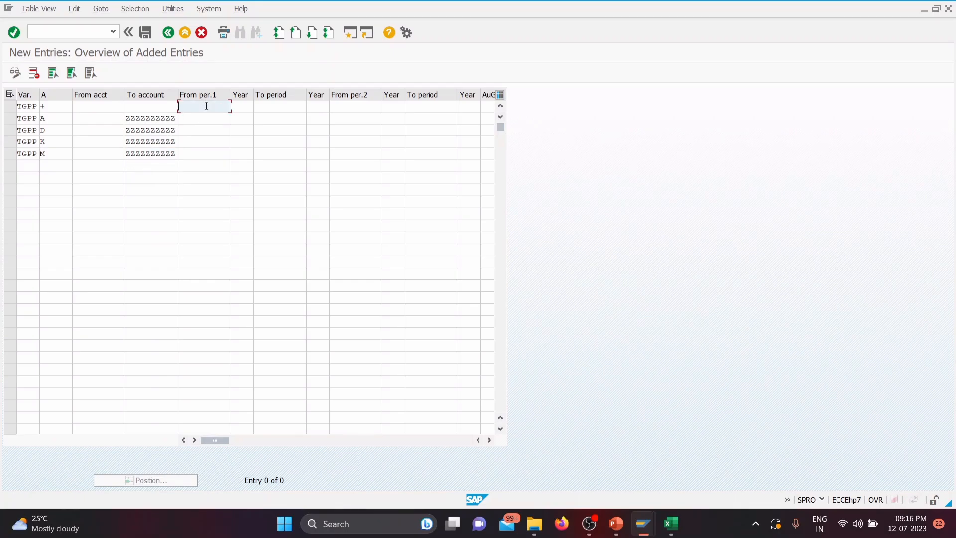
type("1")
left_click(207, 118)
type("1")
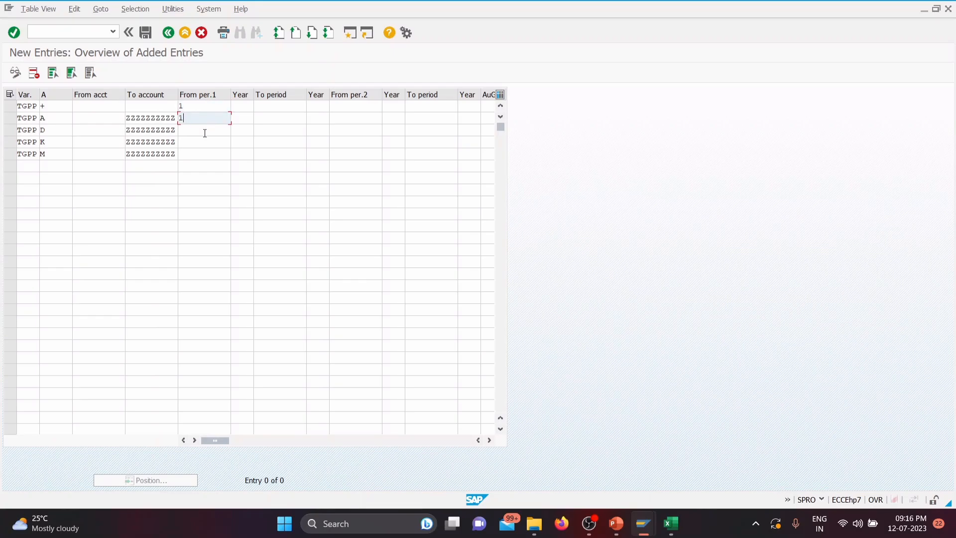
left_click(205, 130)
type("1")
left_click(198, 145)
type("1")
left_click(197, 153)
type("1")
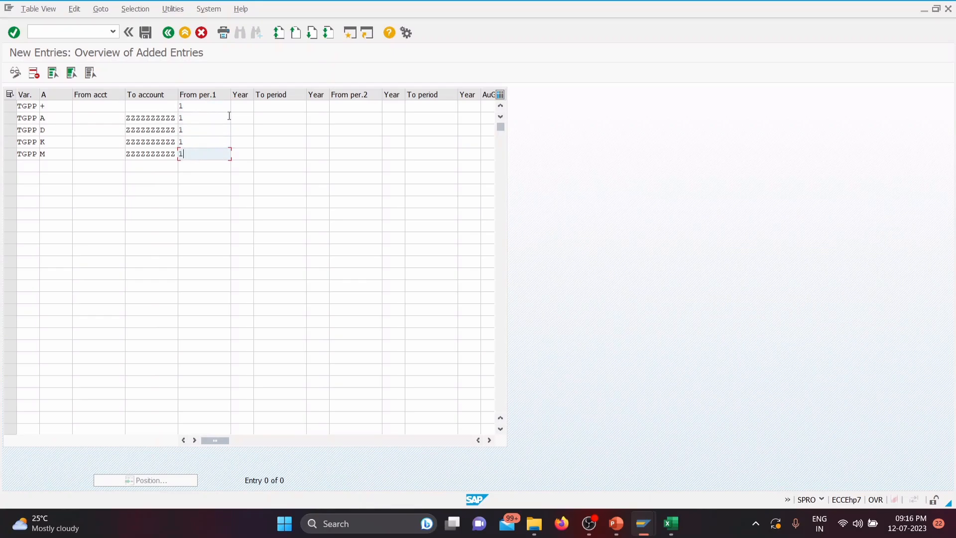
Step: Enter 2023 as the year belonging to From per.1 in all five TGPP rows
left_click(238, 107)
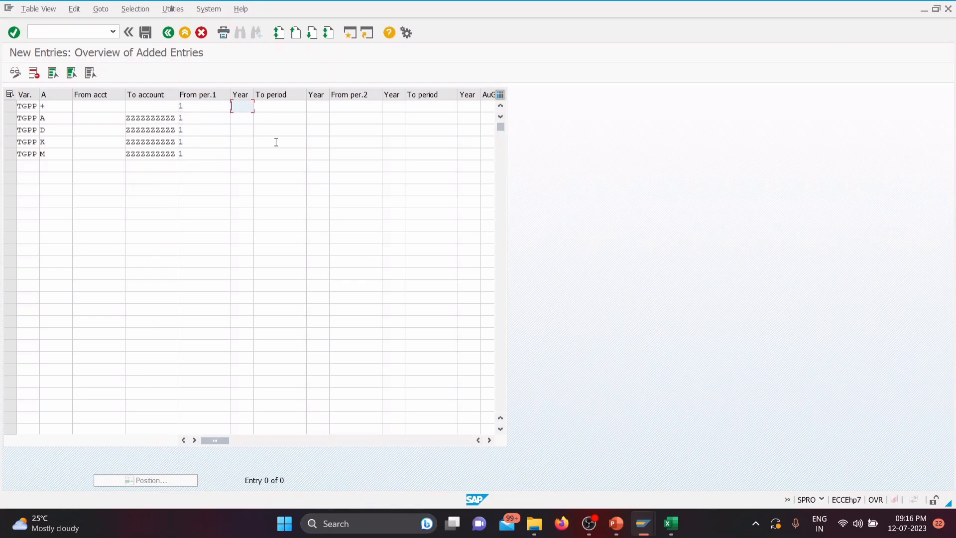
type("2323")
key("BackSpace")
key("BackSpace")
key("BackSpace")
key("BackSpace")
type("2023")
left_click(240, 118)
left_click(247, 128)
left_click(245, 130)
left_click(243, 144)
left_click(243, 143)
left_click(244, 156)
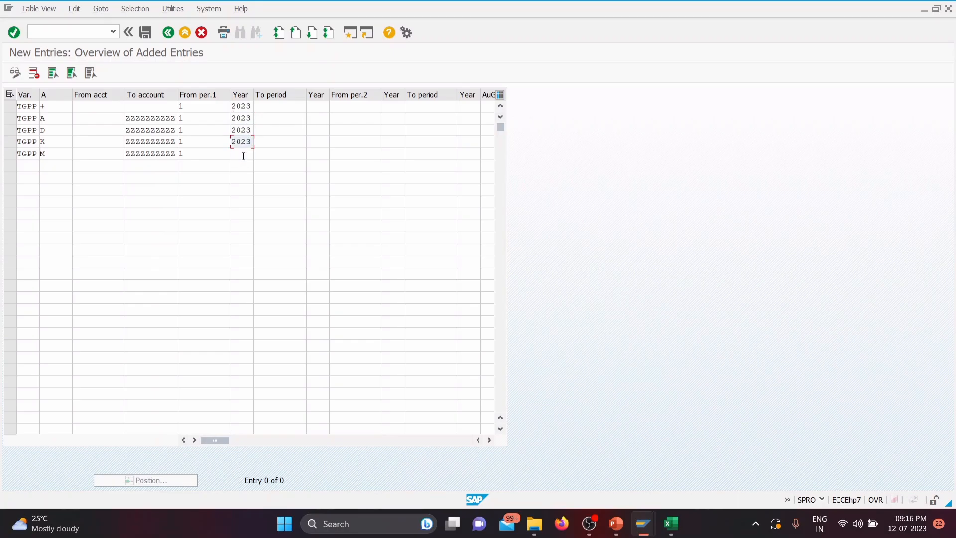
left_click(244, 156)
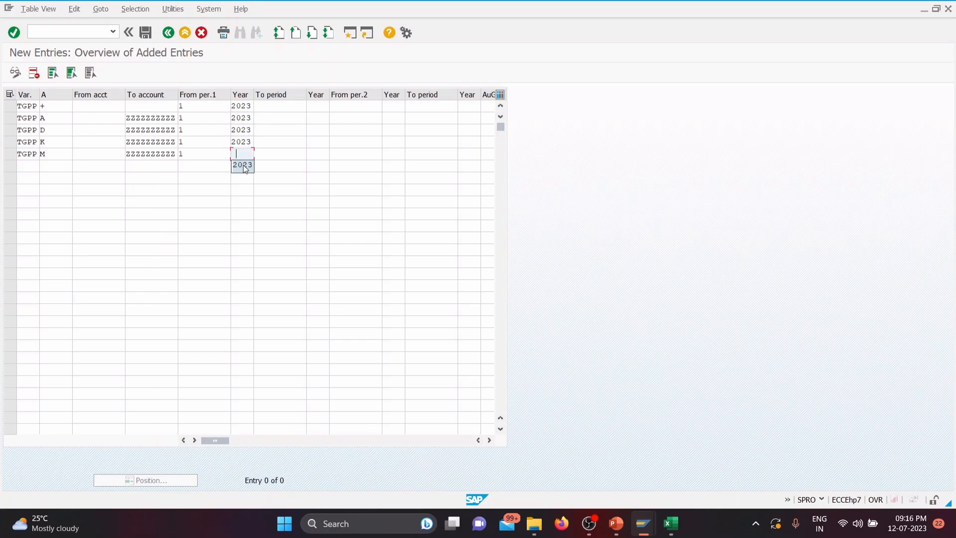
Step: Set the To period of the first interval to 12 for all five TGPP rows
left_click(274, 106)
type("12")
left_click(271, 118)
type("12")
left_click(266, 130)
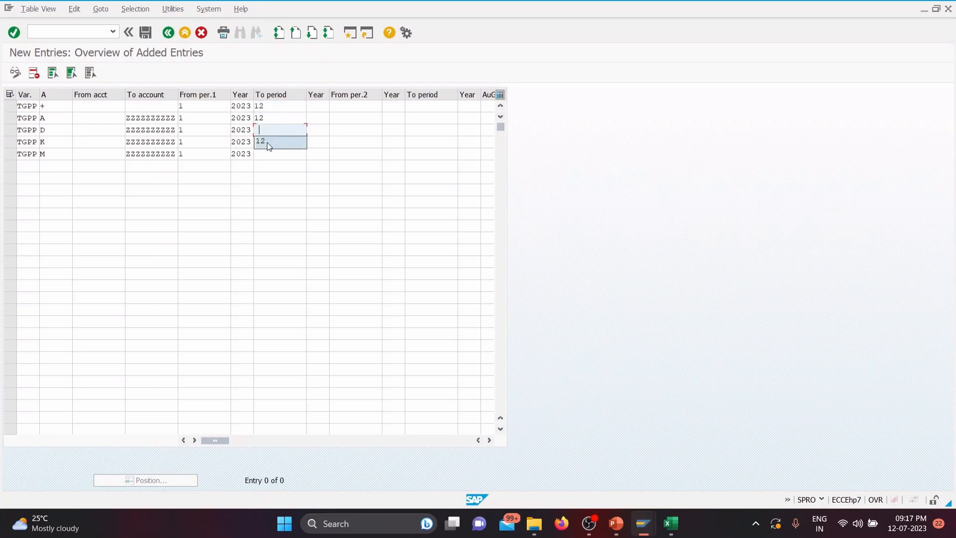
left_click(269, 145)
left_click(268, 142)
left_click(269, 156)
left_click(267, 154)
left_click(267, 166)
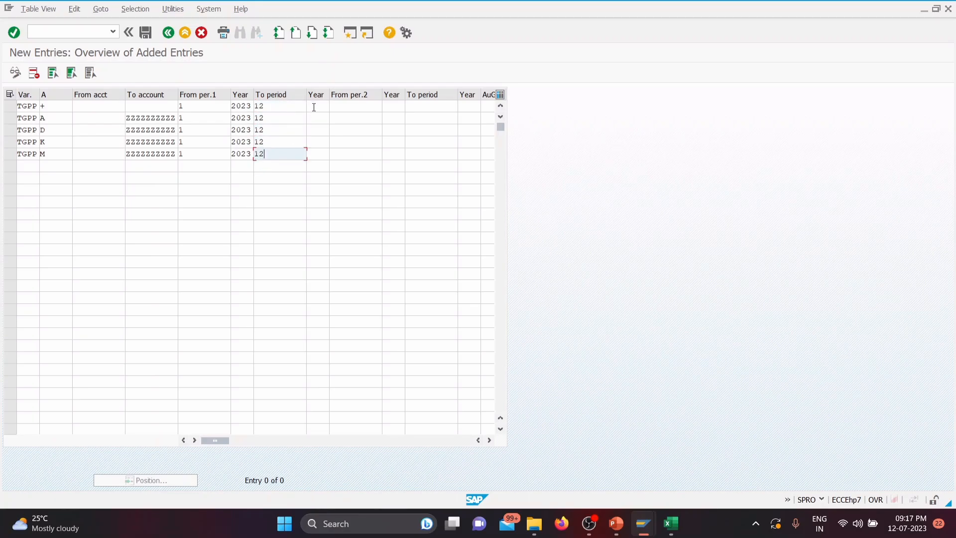
Step: Enter 2024 as the year of the first interval's To period in all five TGPP rows
left_click(315, 106)
left_click(320, 118)
left_click(319, 118)
left_click(320, 129)
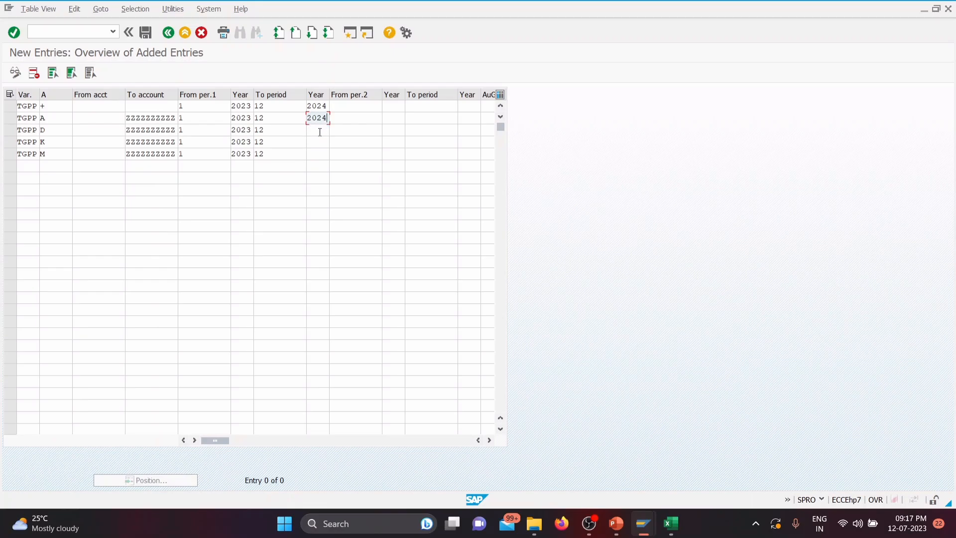
left_click(319, 130)
left_click(320, 140)
left_click(320, 141)
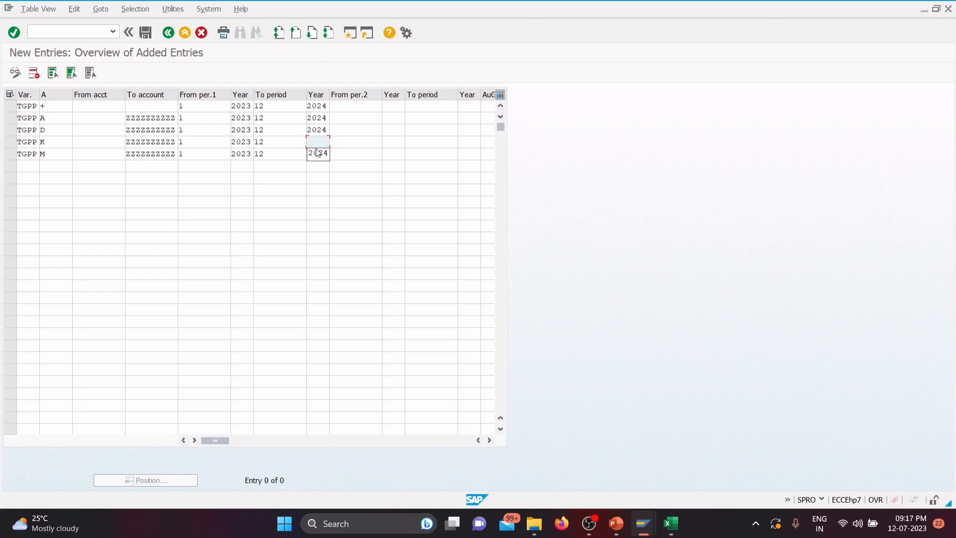
left_click(318, 153)
left_click(317, 154)
left_click(316, 165)
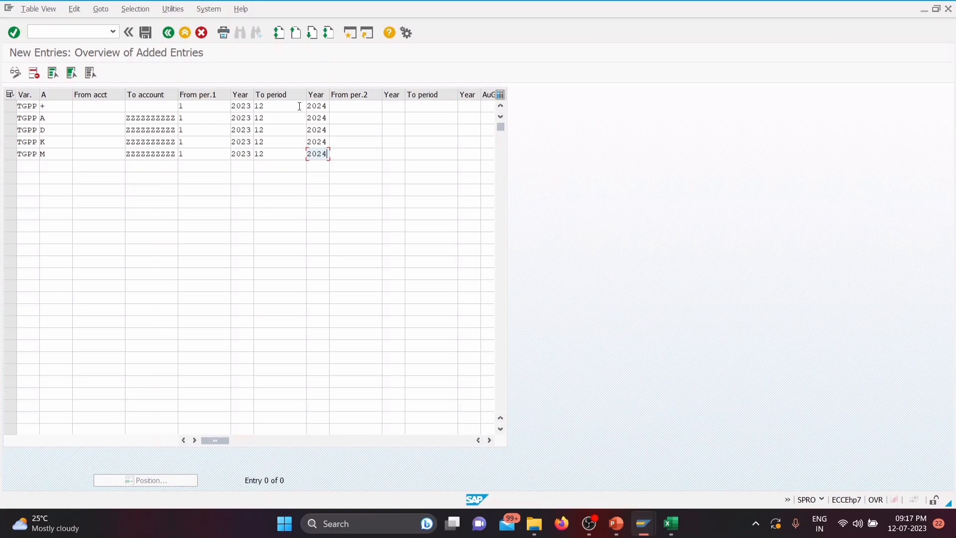
Step: Set From per.2 to 13 for all five TGPP rows
left_click(355, 104)
left_click(350, 118)
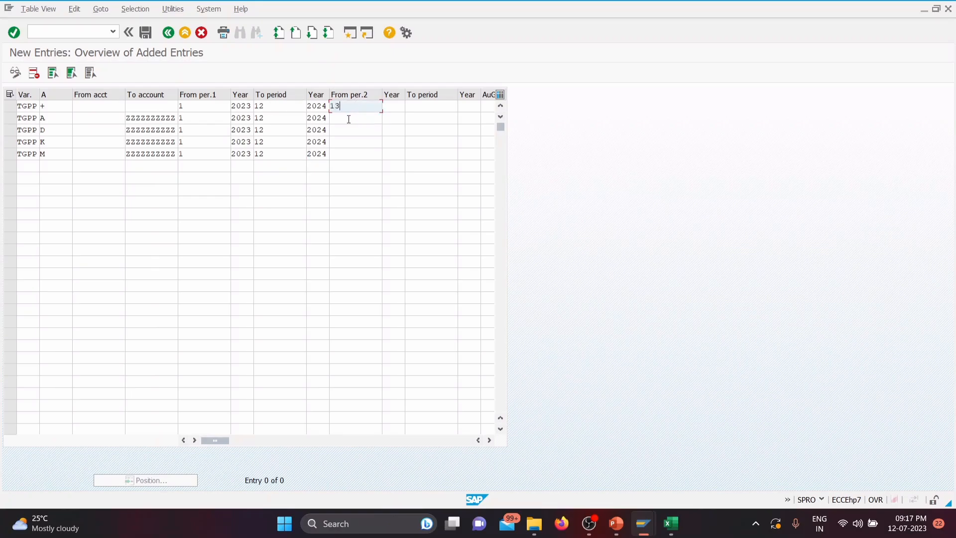
left_click(348, 119)
left_click(343, 131)
left_click(343, 132)
left_click(342, 141)
left_click(341, 142)
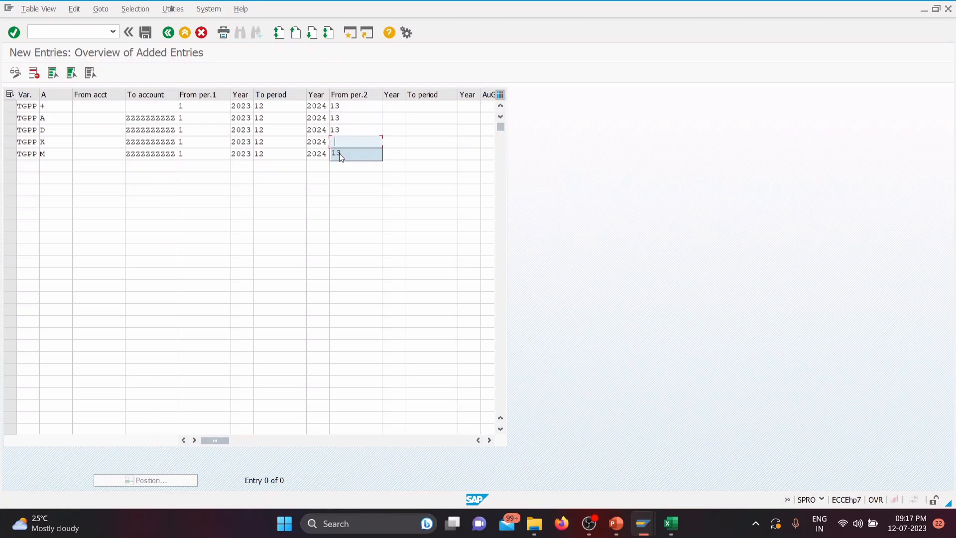
left_click(340, 154)
left_click(340, 154)
left_click(339, 166)
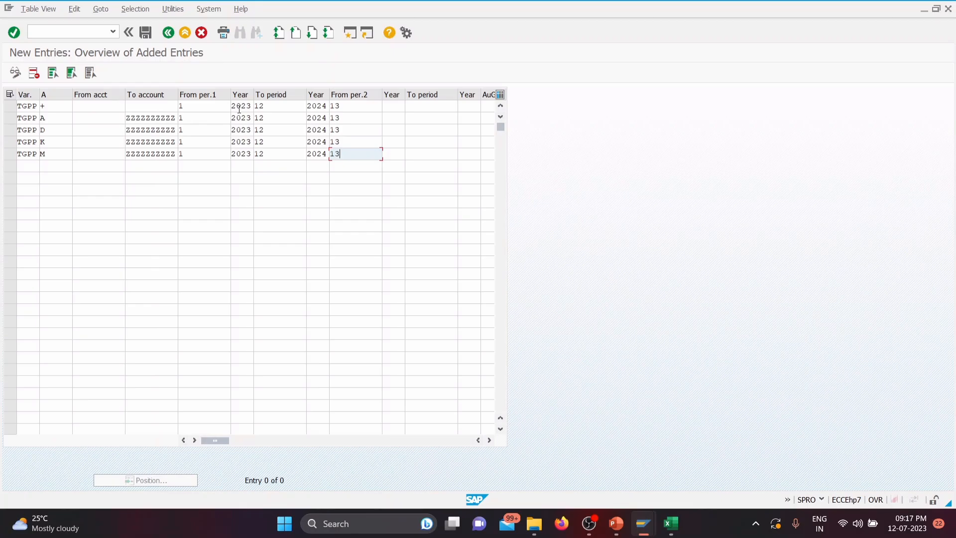
Step: Enter 2023 as the year belonging to From per.2 in all five TGPP rows
left_click(394, 106)
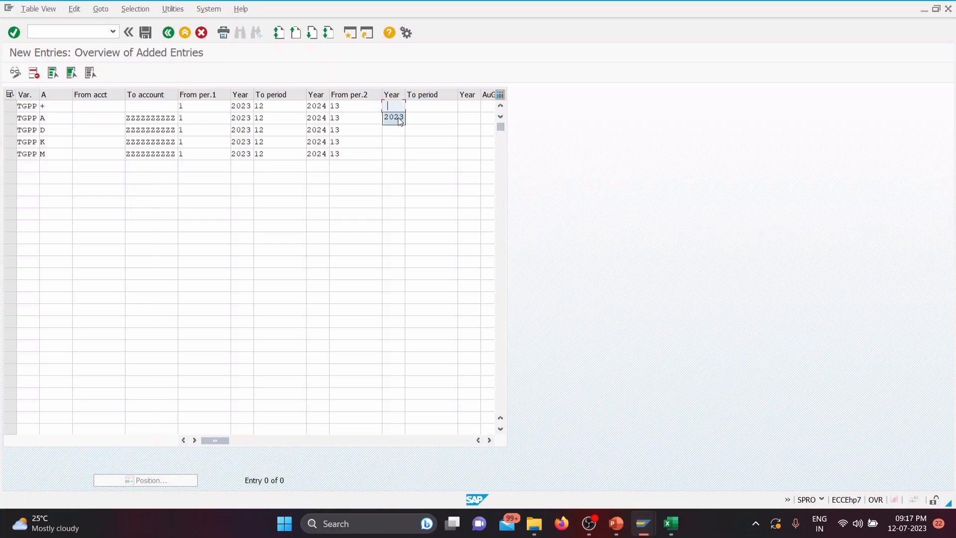
left_click(393, 118)
left_click(393, 118)
left_click(393, 130)
left_click(394, 131)
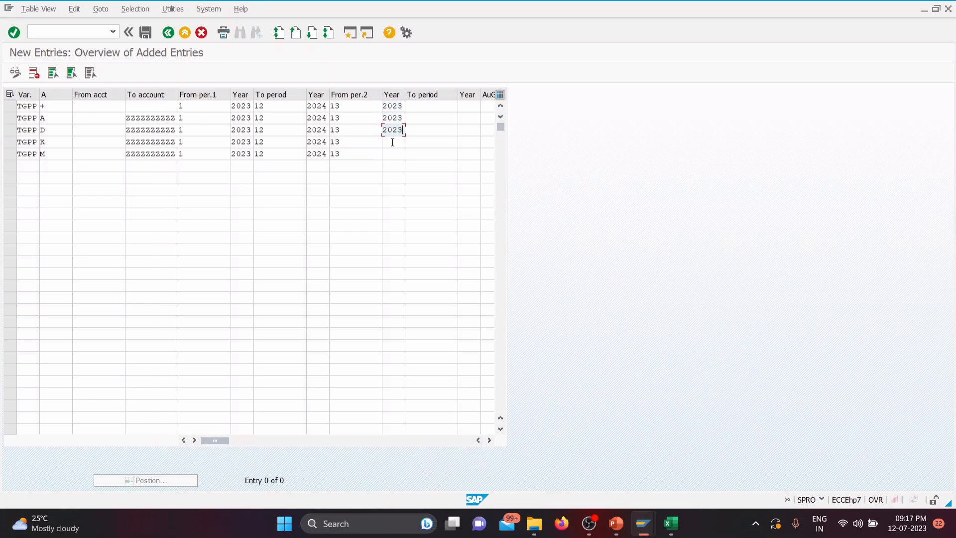
left_click(392, 142)
left_click(394, 154)
left_click(393, 154)
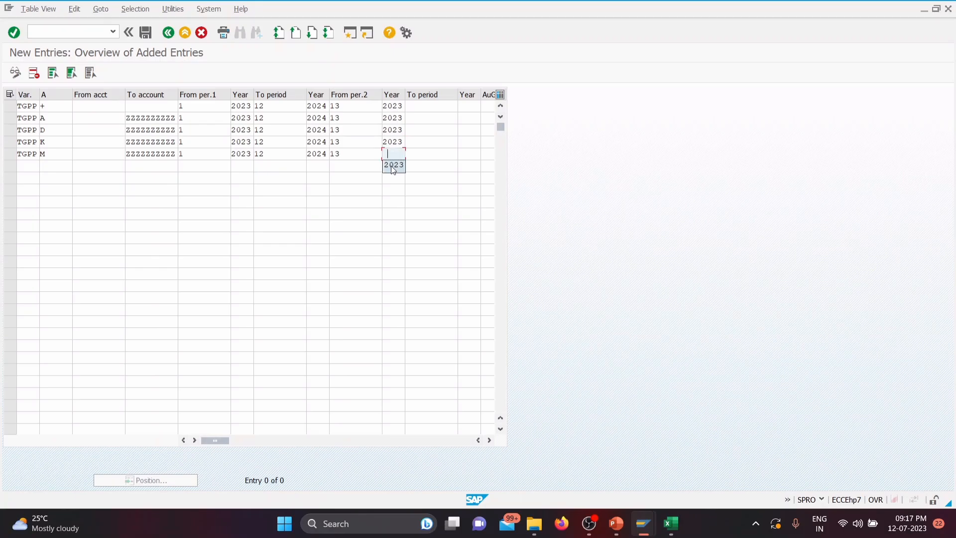
Step: Set the To period of the second interval to 16 for all five TGPP rows
left_click(434, 107)
left_click(426, 117)
left_click(422, 120)
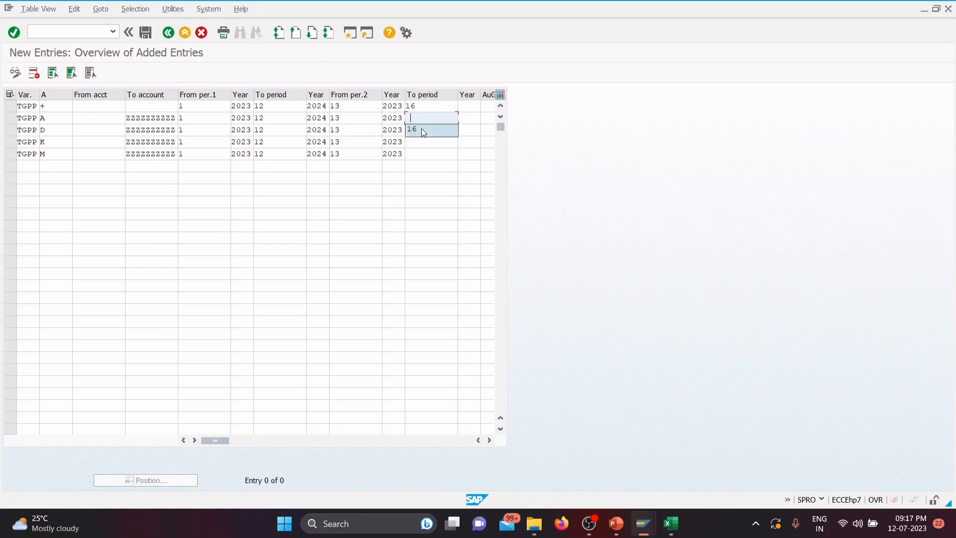
left_click(422, 129)
left_click(421, 130)
left_click(421, 141)
left_click(420, 143)
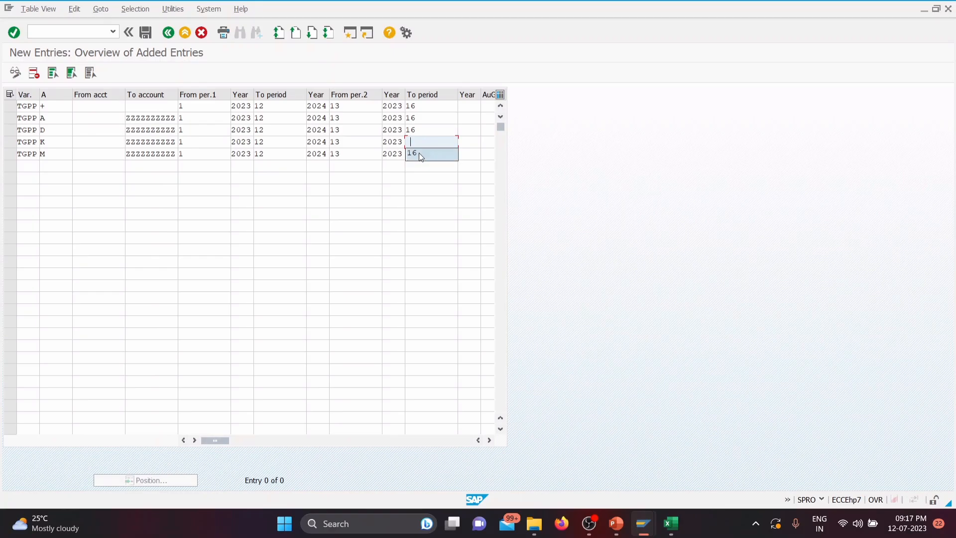
left_click(420, 153)
left_click(419, 155)
left_click(419, 167)
Step: Enter 2024 as the year of the second interval's To period in all five TGPP rows
left_click(465, 109)
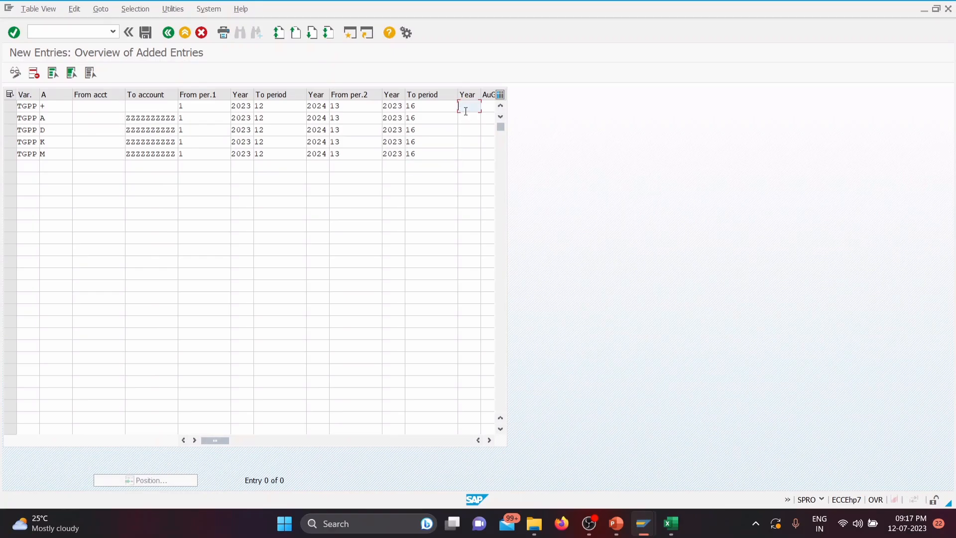
left_click(467, 118)
left_click(467, 119)
left_click(468, 128)
left_click(470, 131)
left_click(468, 141)
left_click(467, 143)
left_click(466, 154)
Step: Save the new TGPP posting period entries and return to the posting periods overview
left_click(146, 33)
left_click(181, 198)
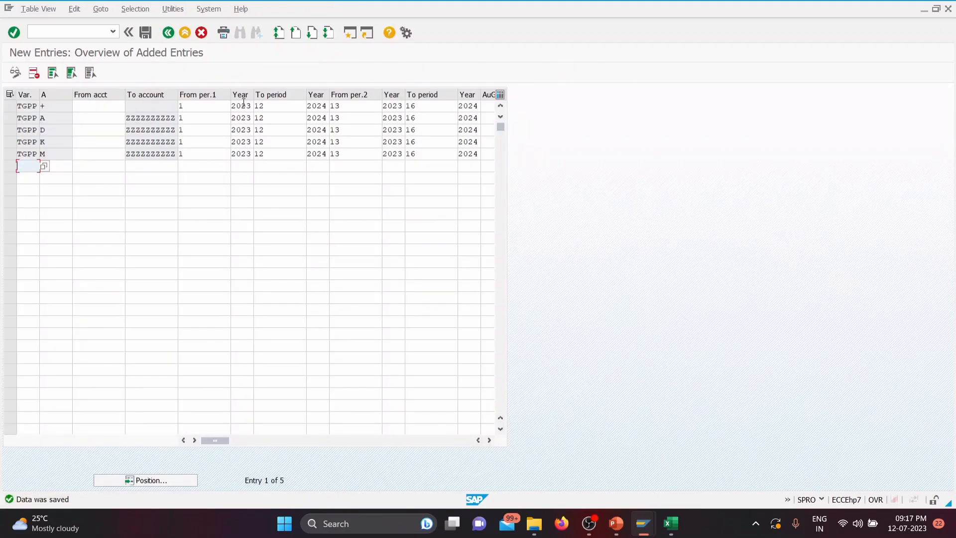
left_click(172, 35)
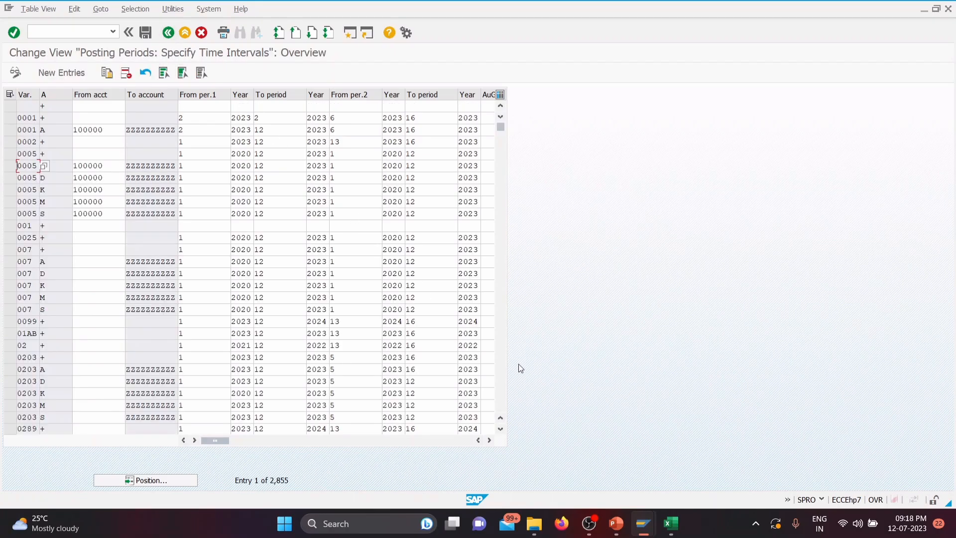
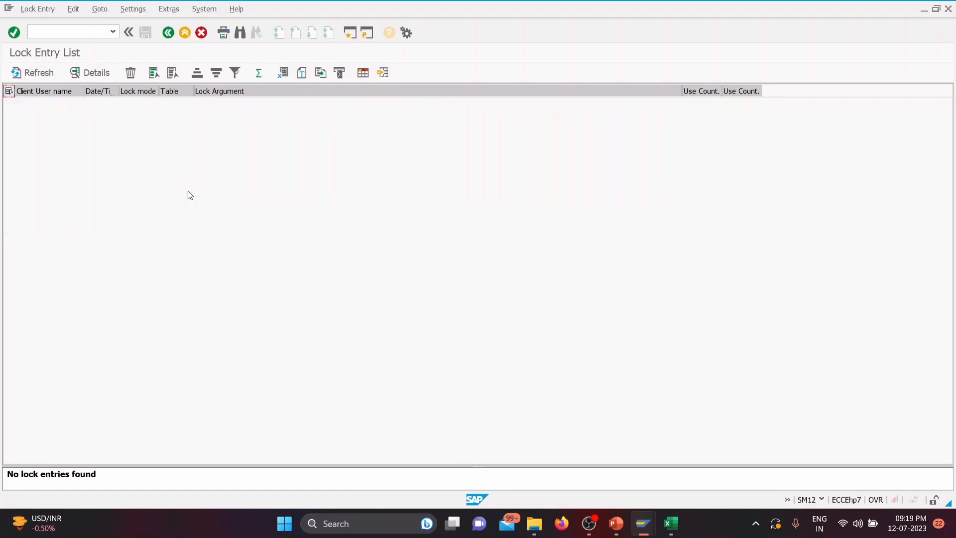
Step: Close the Maintain Intervals session and open Maintain Company Codes for Materials Management from the Display IMG session
mouse_move(642, 523)
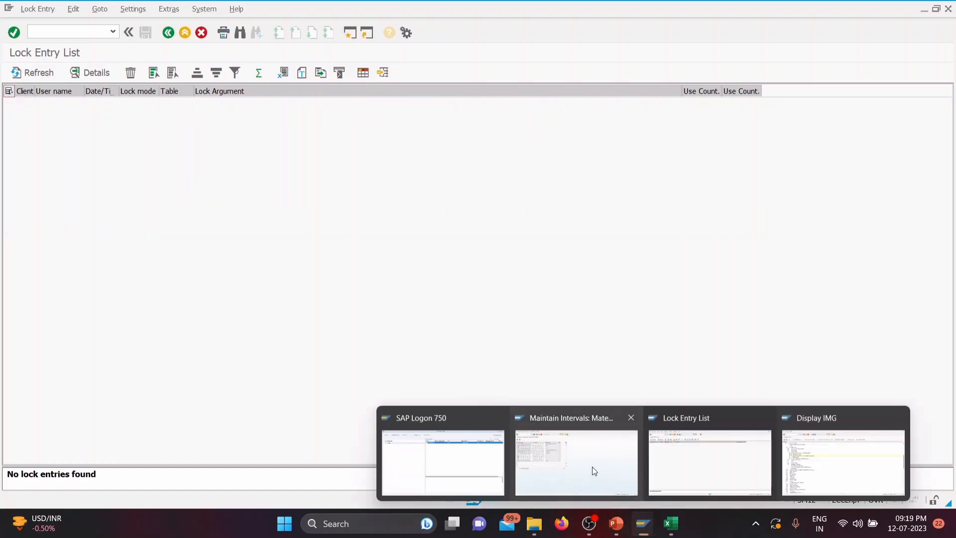
left_click(593, 468)
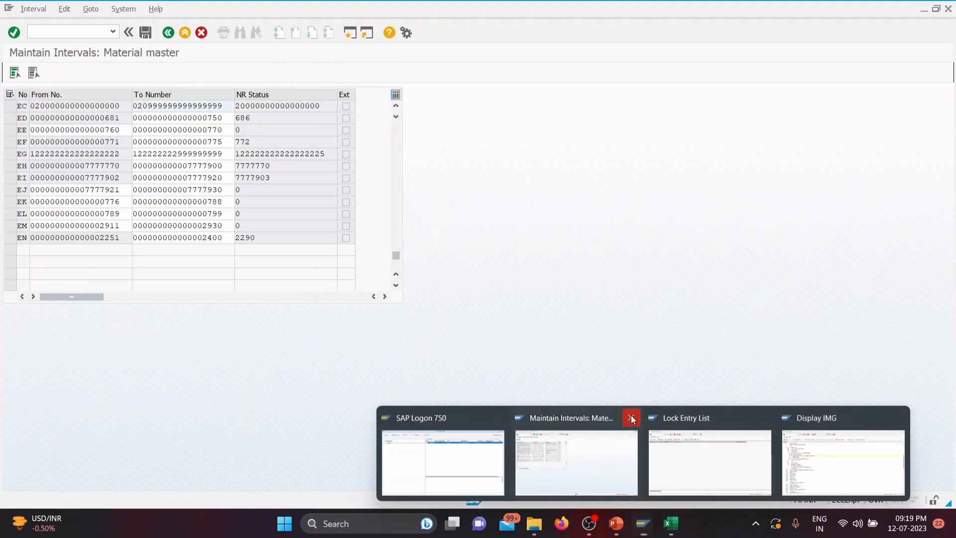
left_click(631, 416)
left_click(727, 491)
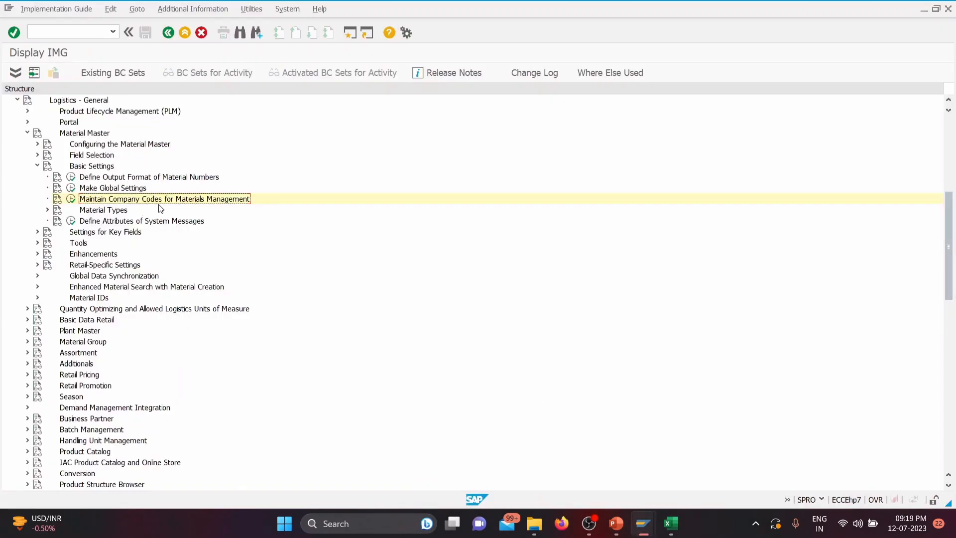
left_click(71, 199)
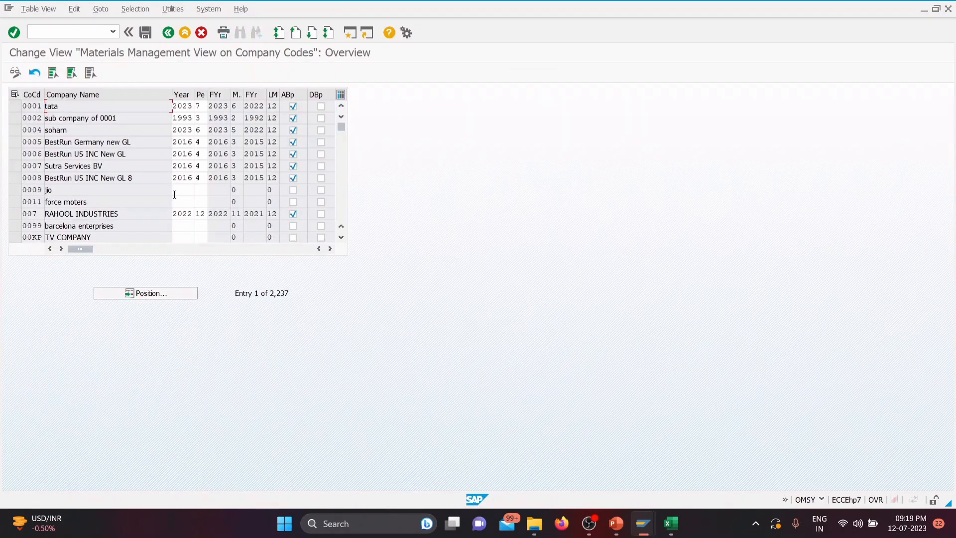
Step: Position the company code list at entry TTC1
left_click(144, 294)
type("T")
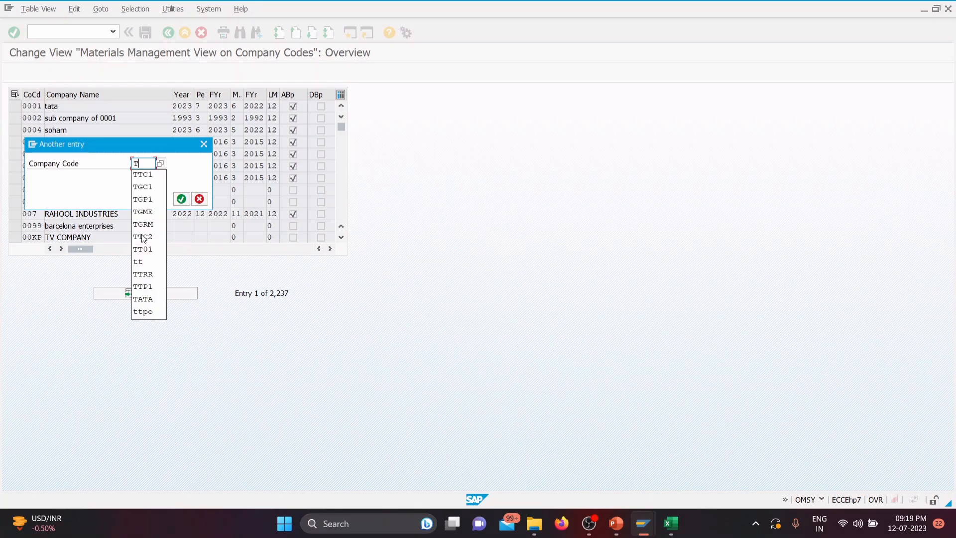
type("TC1")
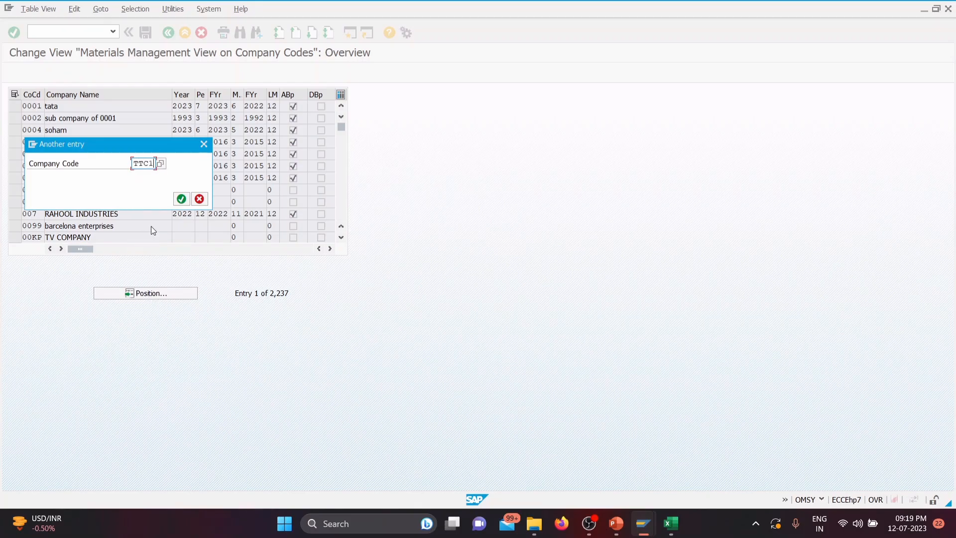
left_click(181, 198)
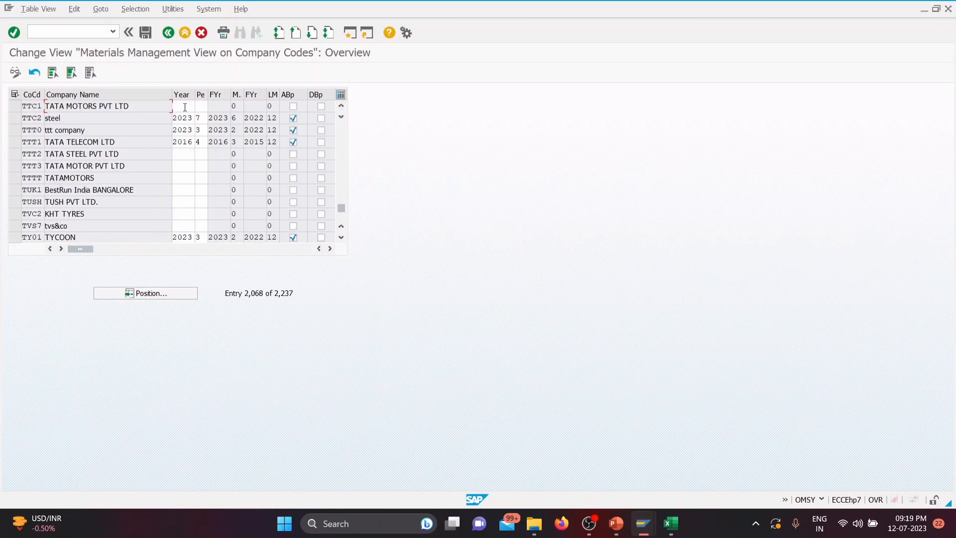
Step: Initialize company code TTC1 with year 2023 and period 4, and allow posting to the previous period (ABp)
left_click(184, 106)
type("2023")
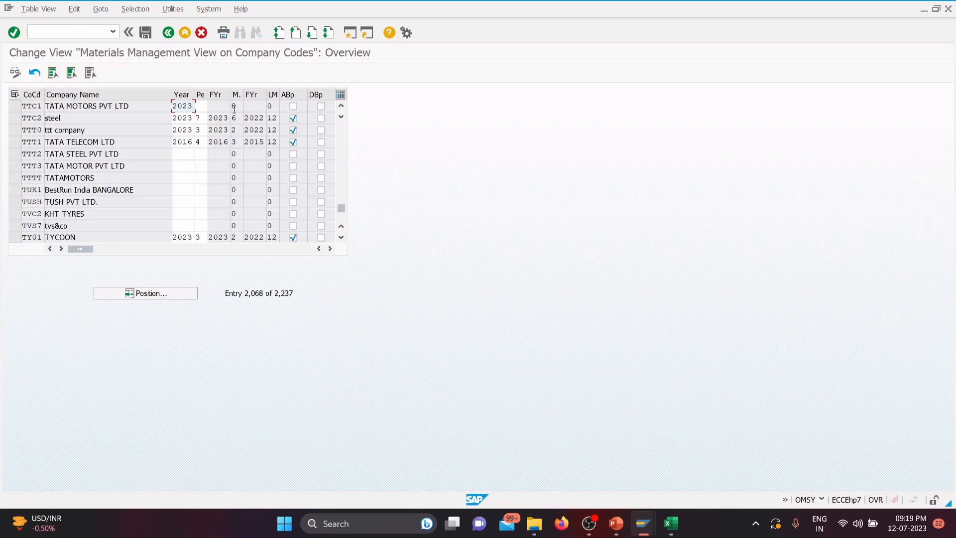
left_click(202, 106)
type("4")
left_click(294, 106)
key("Return")
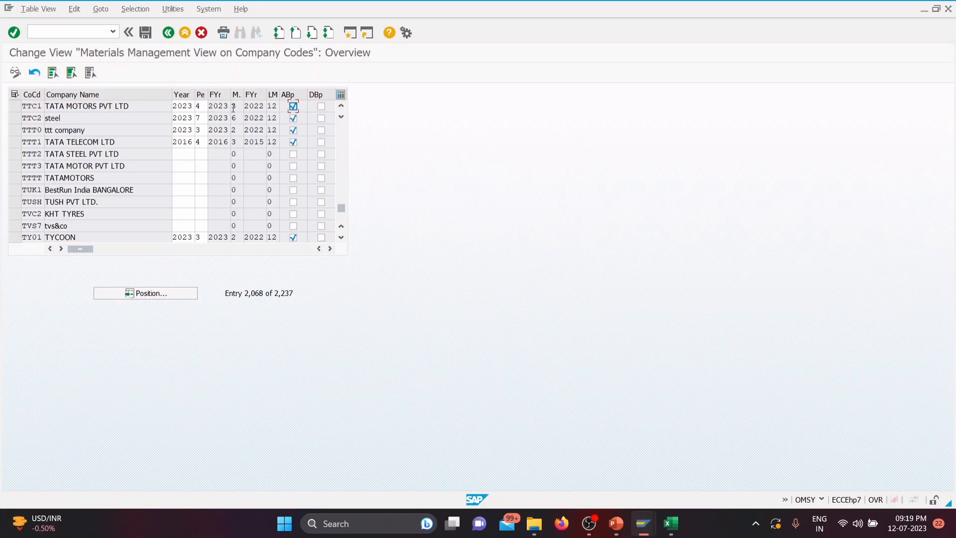
Step: Save the TTC1 materials management settings under the TATA GROUP customizing request
left_click(147, 34)
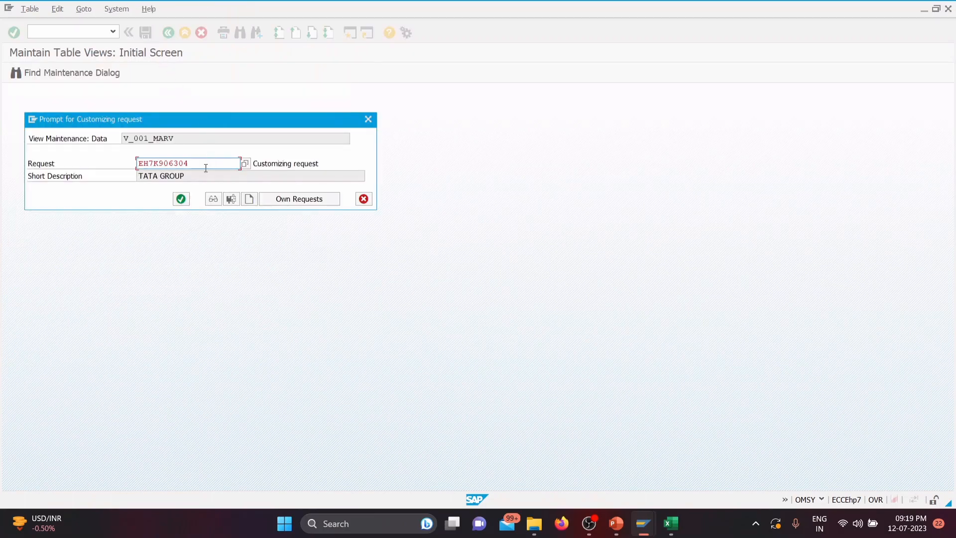
left_click(182, 198)
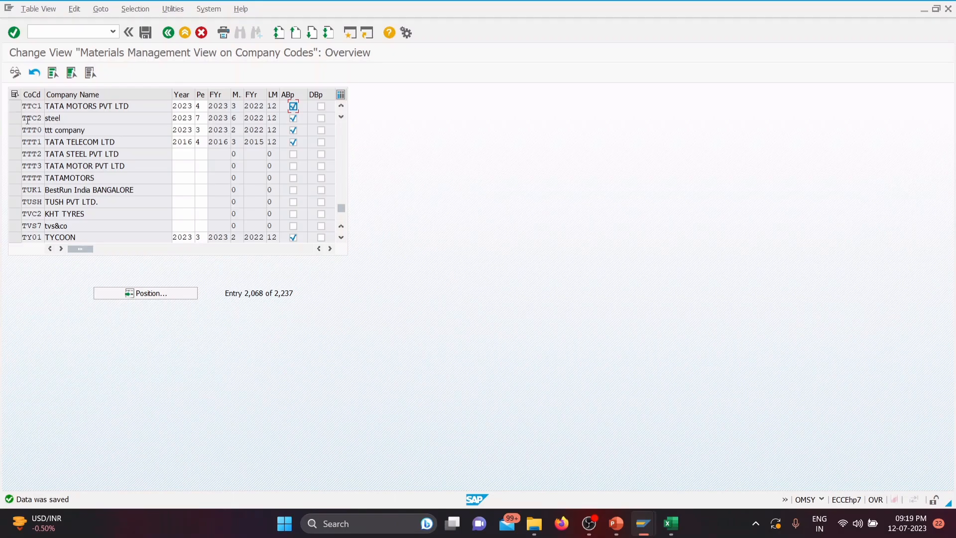
left_click(201, 119)
left_click(146, 31)
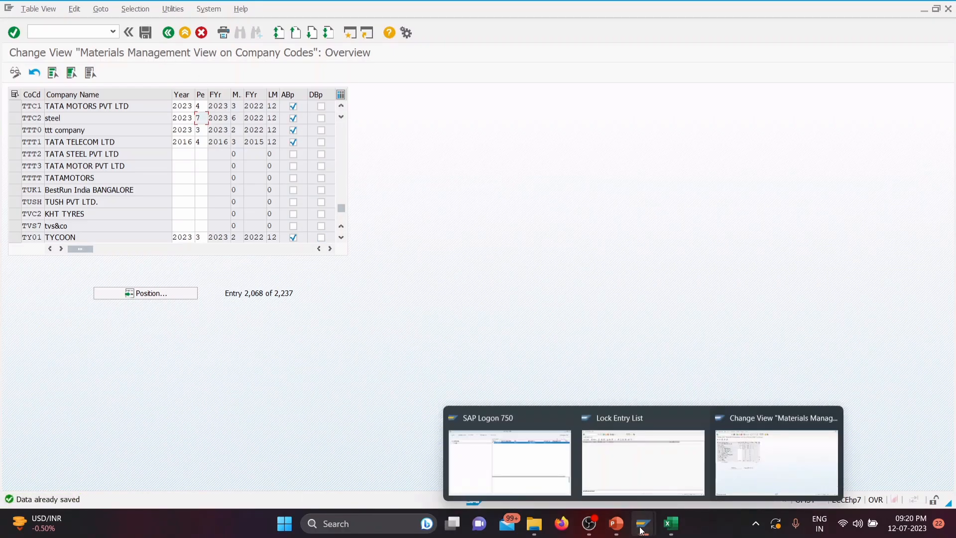
Step: Leave the company code view and start material creation with transaction /NMM01
left_click(45, 32)
type("/")
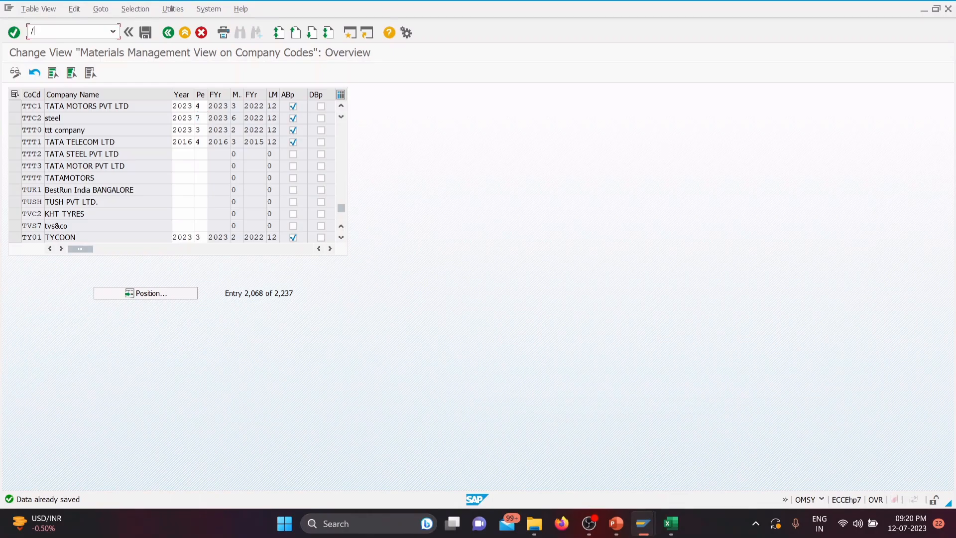
type("NMM01")
key("Return")
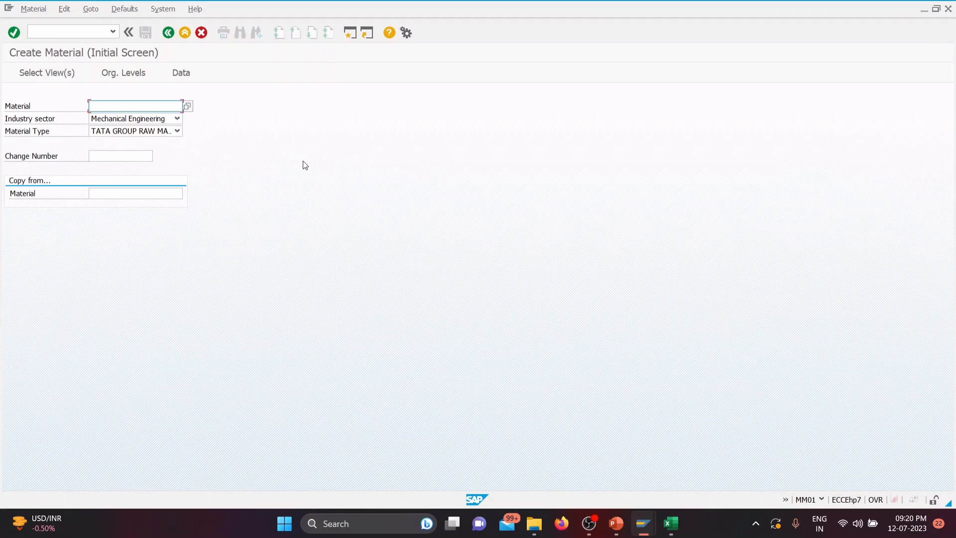
Step: Try to start a material with industry sector Mechanical Engineering and material type TATA GROUP RAW MATERIAL
key("Return")
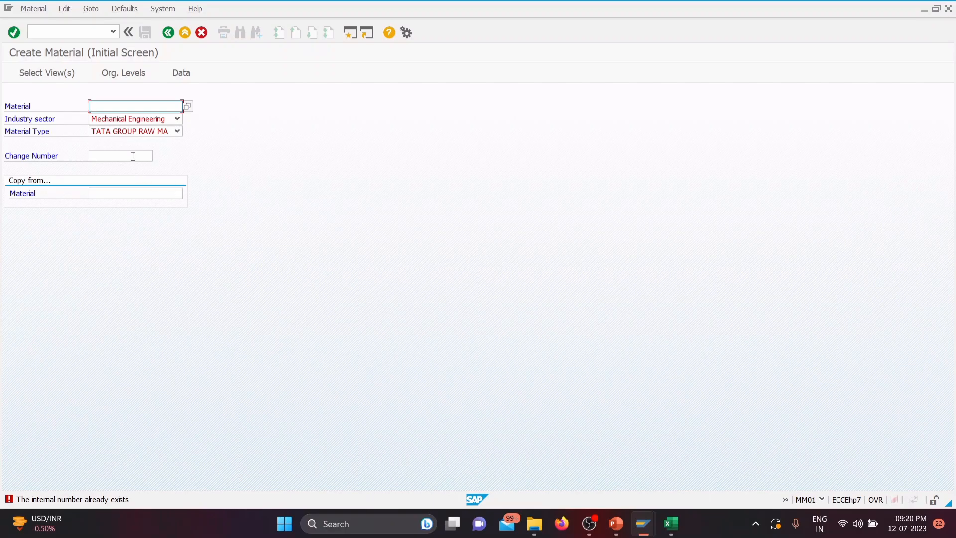
left_click(177, 132)
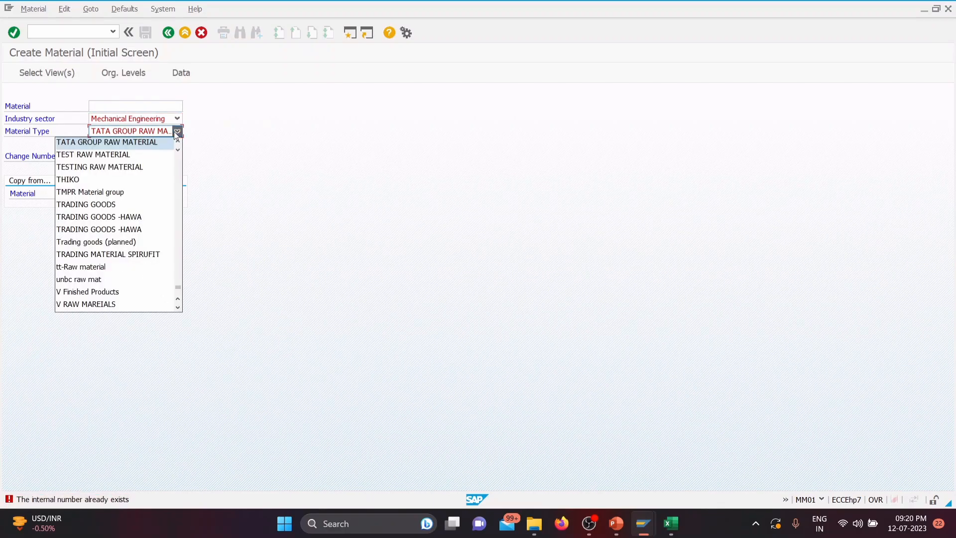
left_click(151, 144)
key("Return")
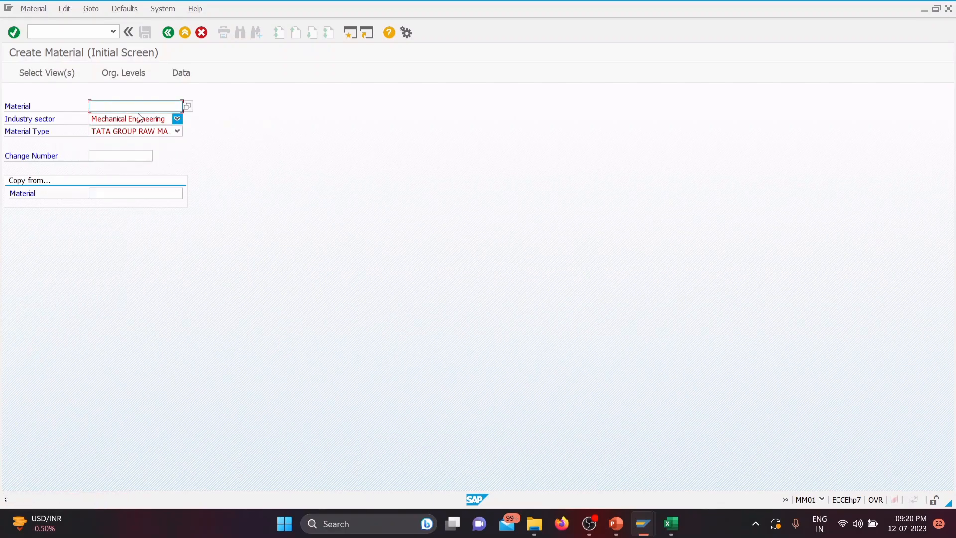
Step: Open material master number range maintenance, transaction MMNR, in a new session
left_click(61, 33)
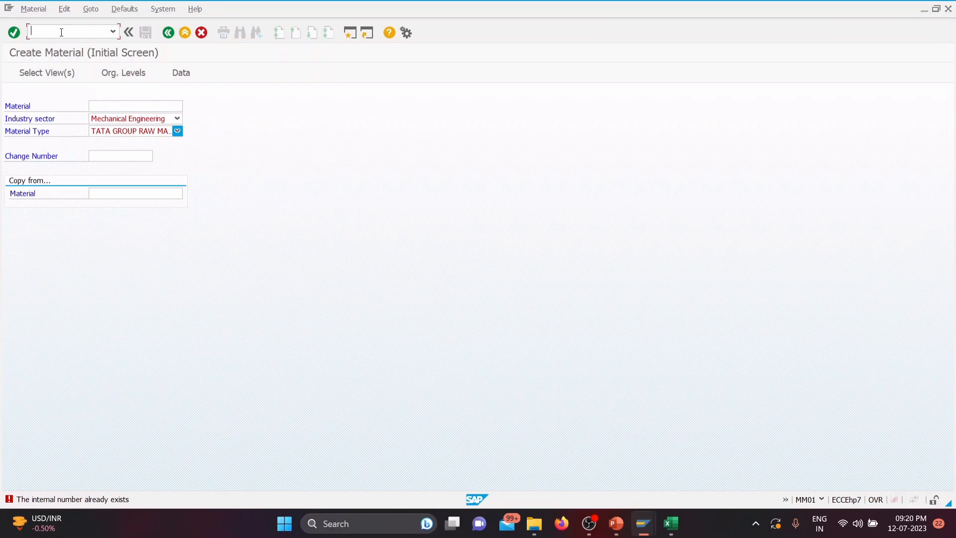
type("/OMMNR")
key("Return")
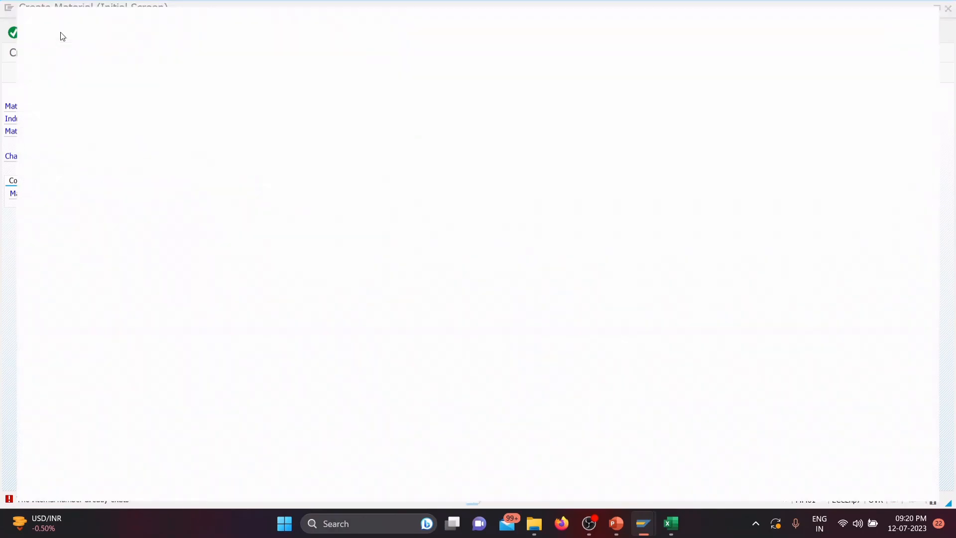
left_click(166, 119)
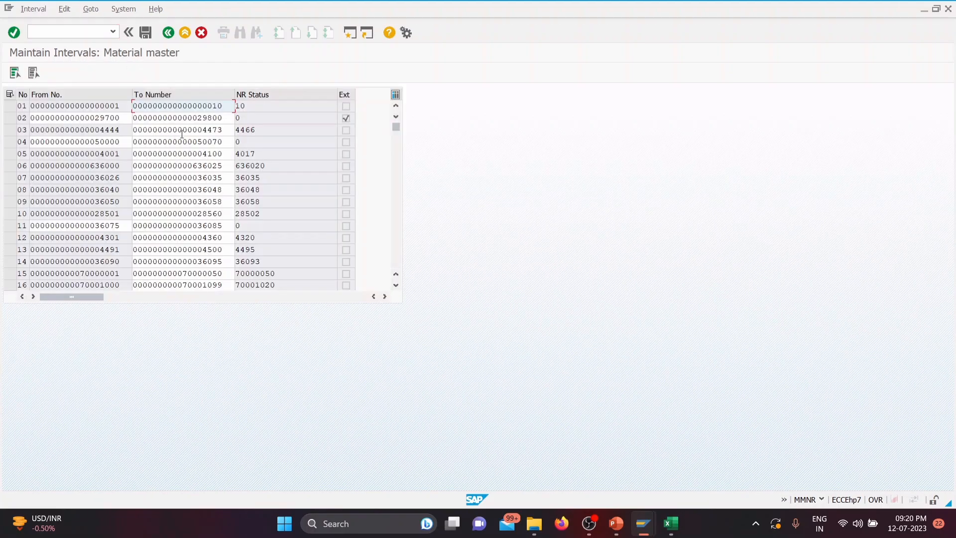
left_click(169, 33)
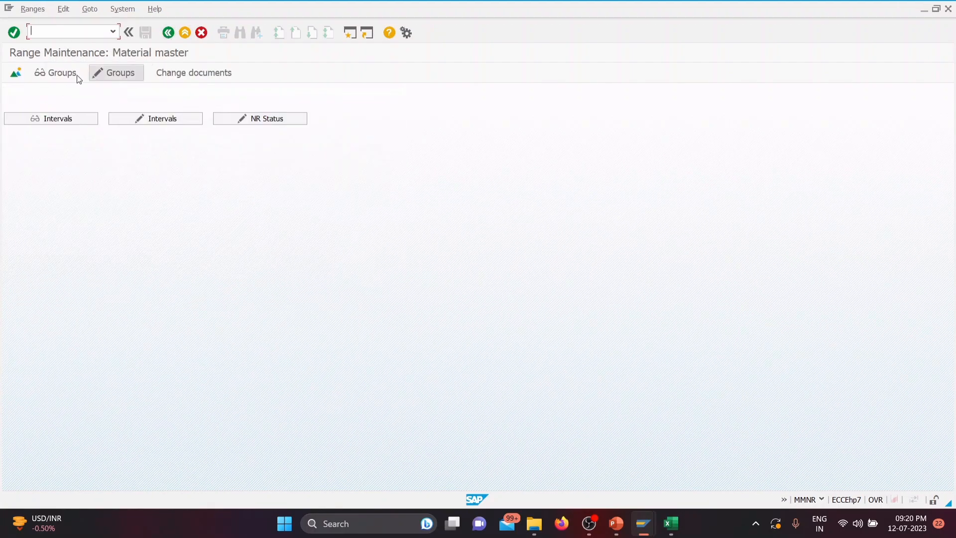
left_click(107, 73)
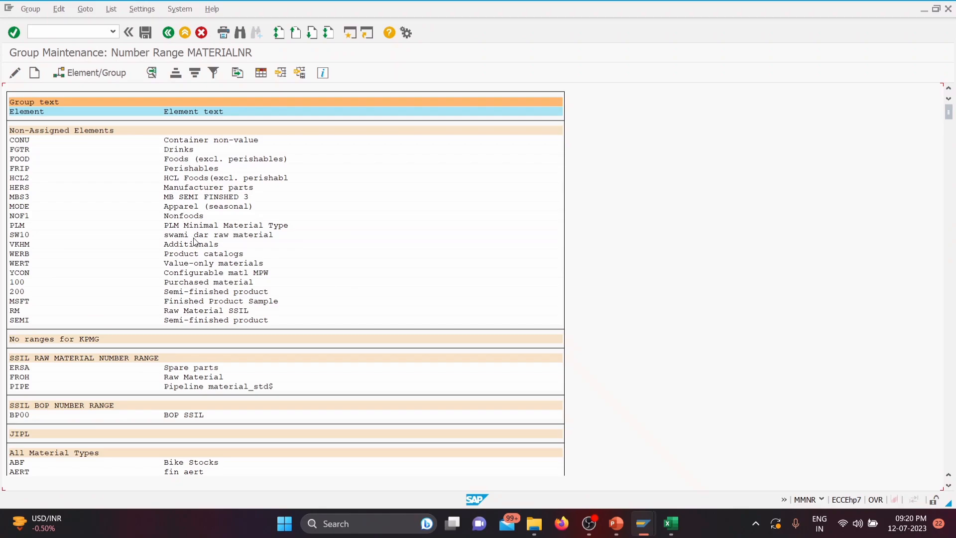
left_click(169, 33)
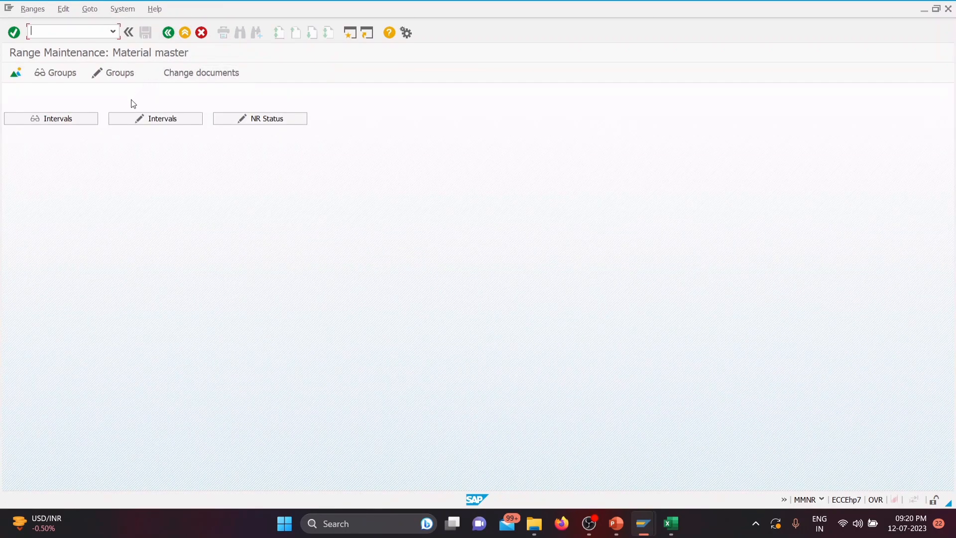
Step: Open the material master intervals for editing and check the number range status of interval EN
left_click(143, 121)
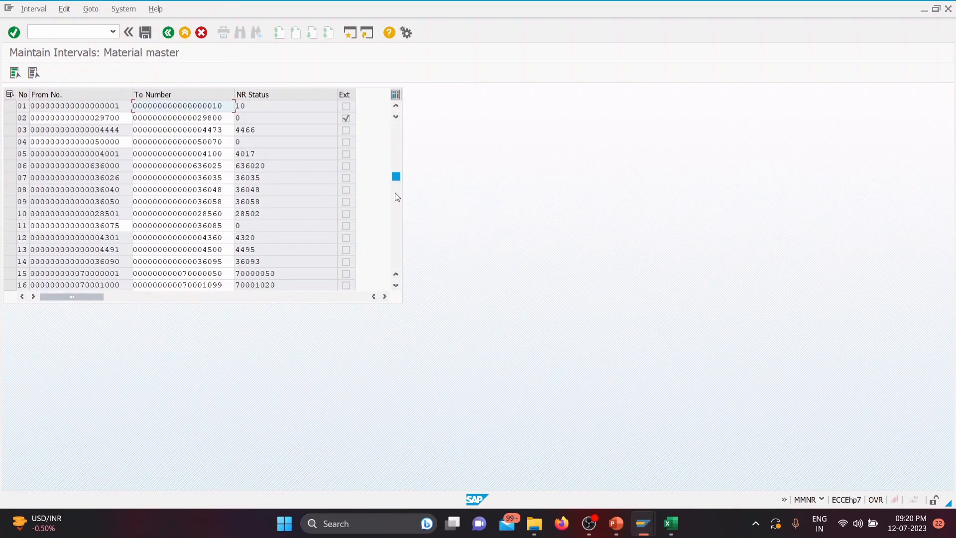
left_click(397, 281)
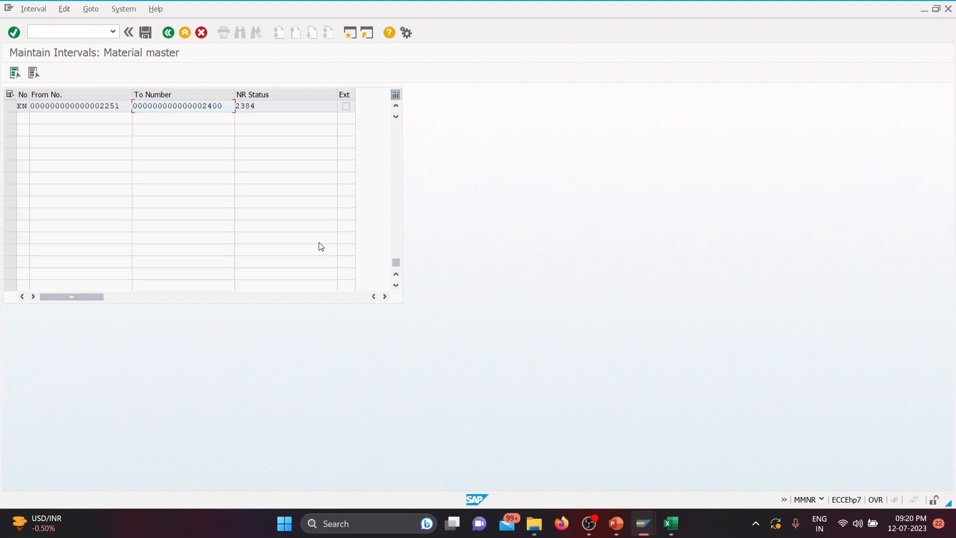
scroll(321, 247, "up", 4)
left_click(266, 237)
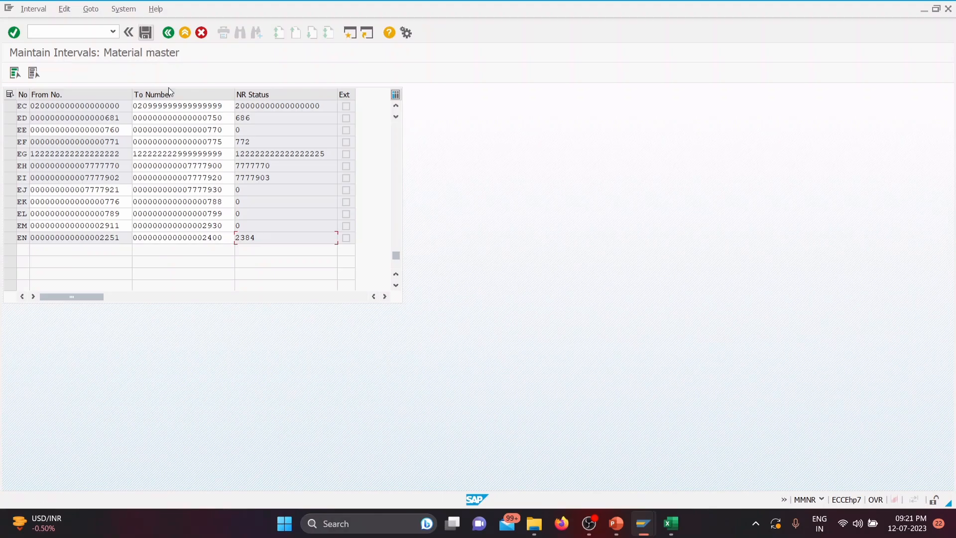
Step: Switch back to the Create Material session and retry the Mechanical Engineering material of type TATA GROUP RAW MATERIAL
mouse_move(642, 531)
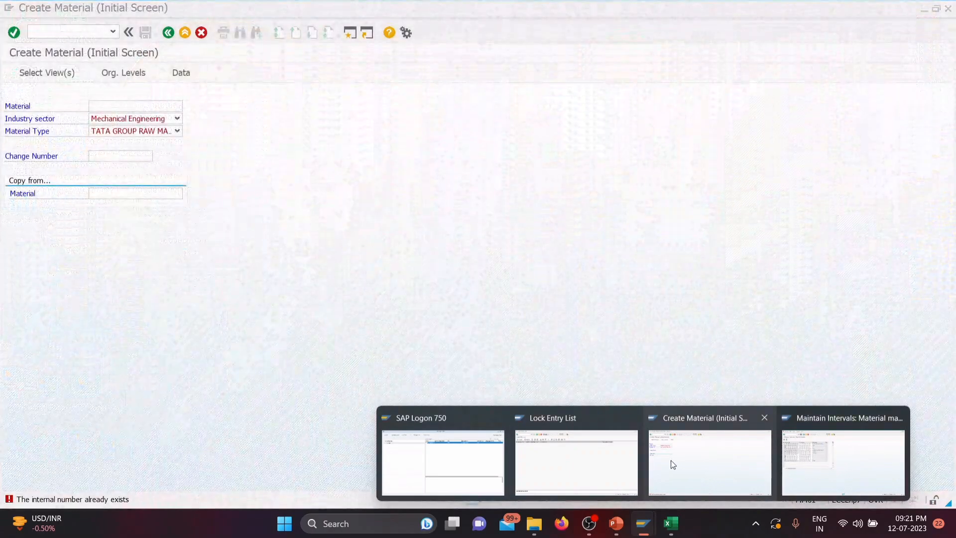
left_click(670, 460)
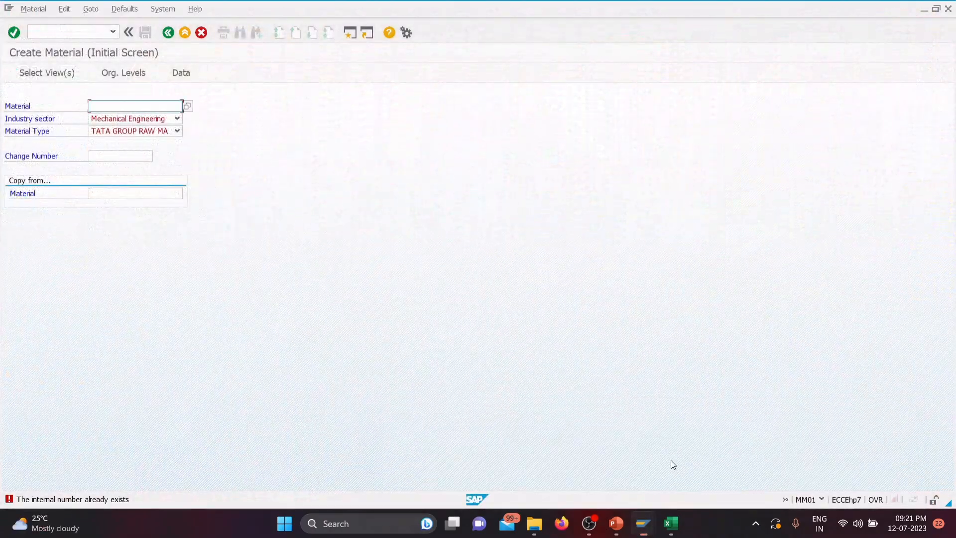
key("Return")
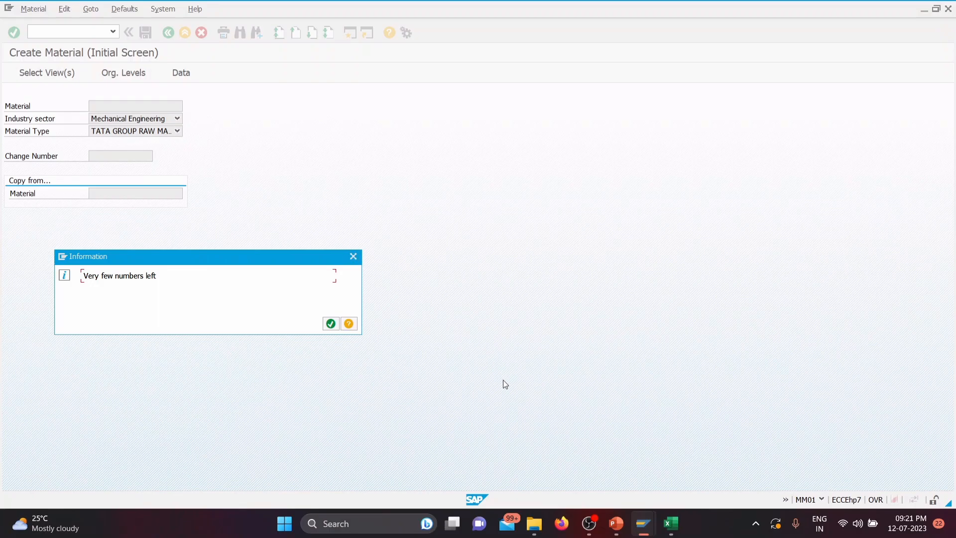
Step: Return to the Maintain Intervals session and review the material number intervals from EN back to the first one
mouse_move(645, 525)
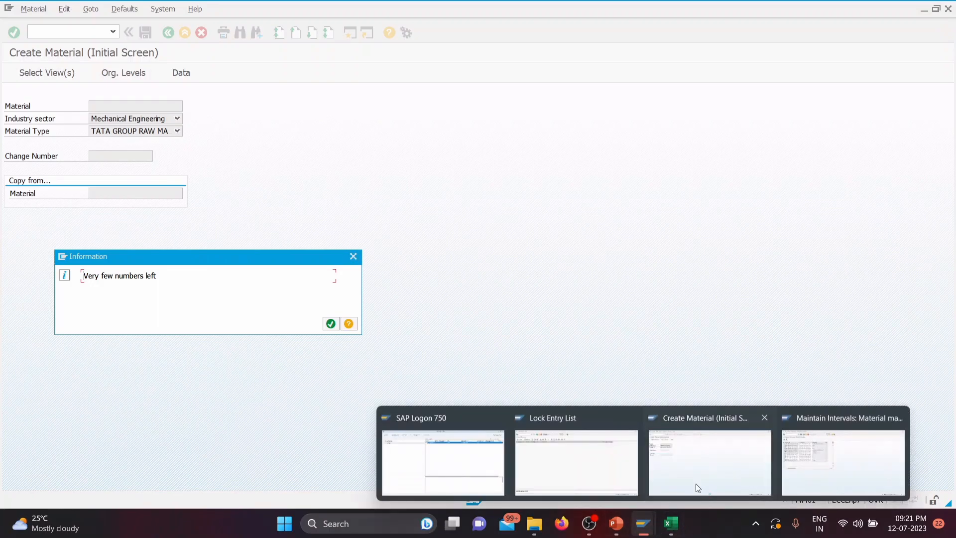
left_click(829, 466)
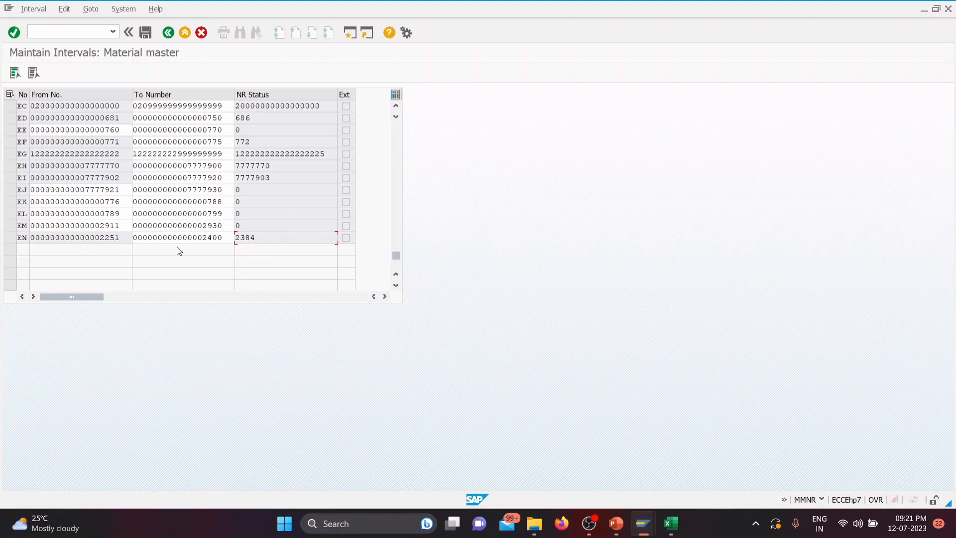
left_click_drag(396, 255, 405, 116)
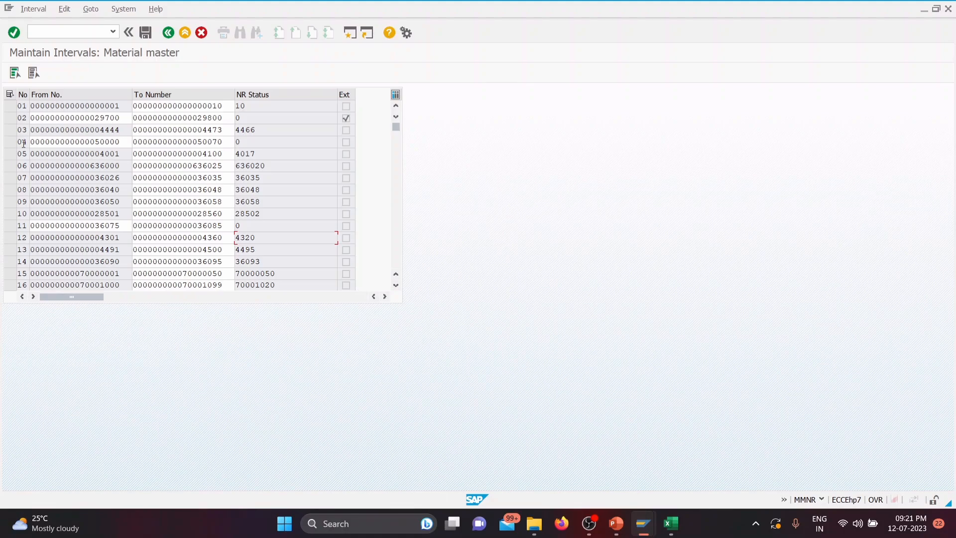
Step: Leave the intervals, open the number range groups for editing and search them for material type TGRM
left_click(168, 33)
left_click(115, 72)
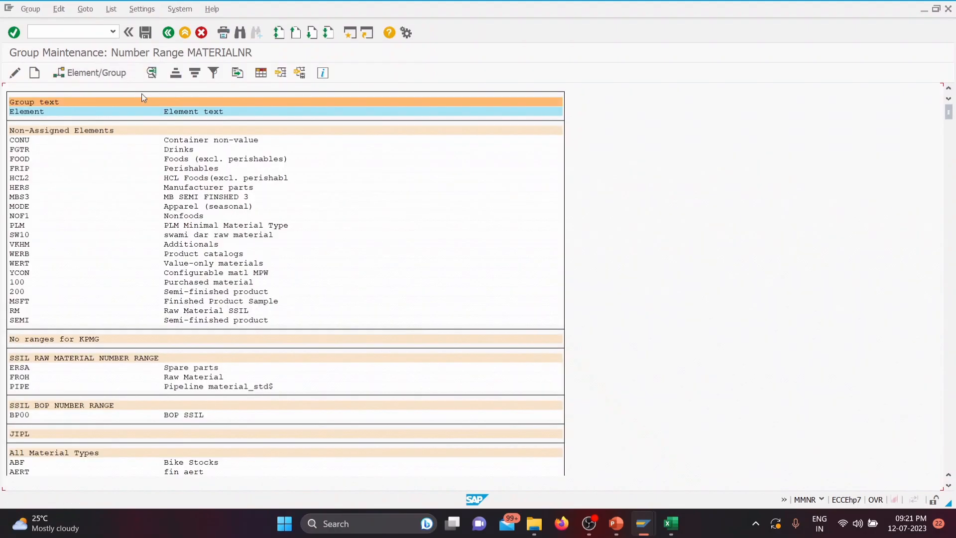
left_click(235, 36)
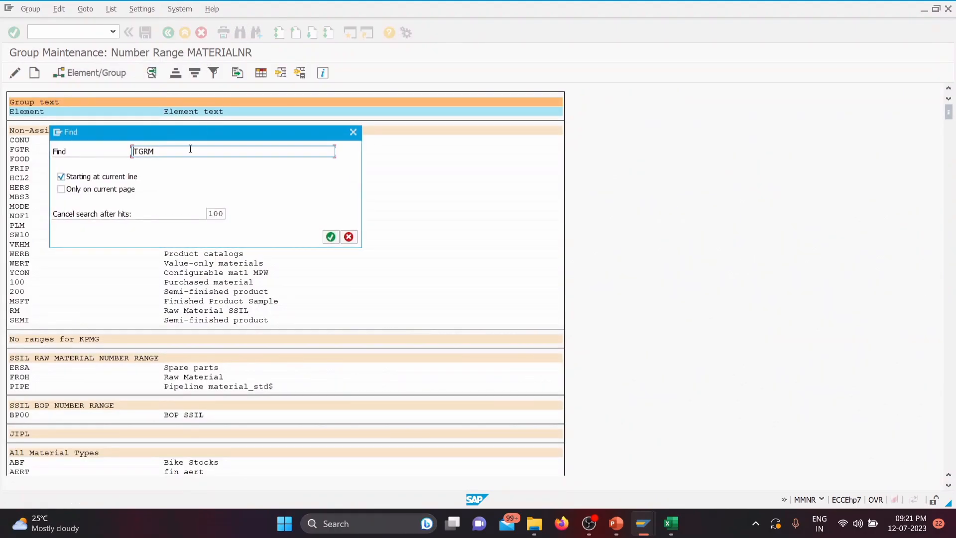
left_click(331, 237)
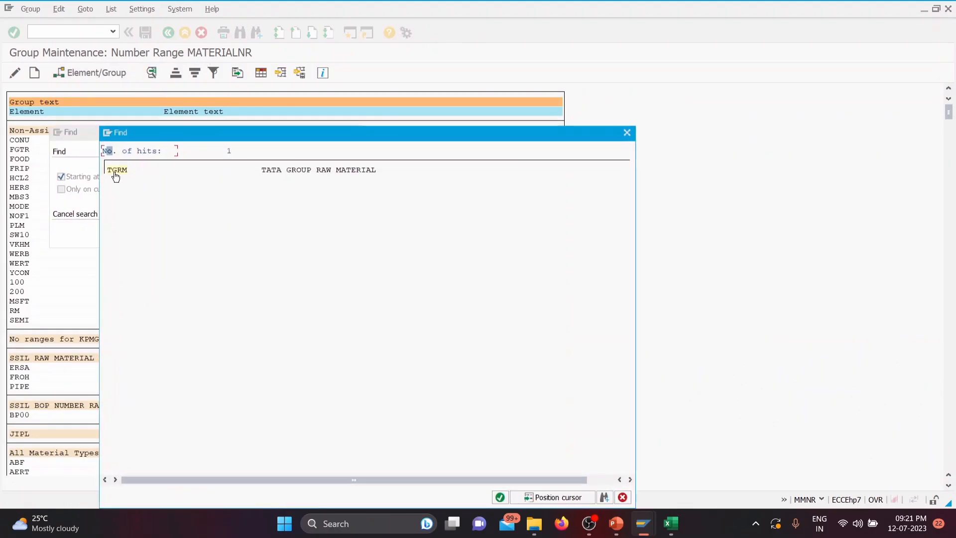
Step: Assign material type TGRM to the group TATA POWER - PL01 with number range 04 and save the assignment
double_click(114, 172)
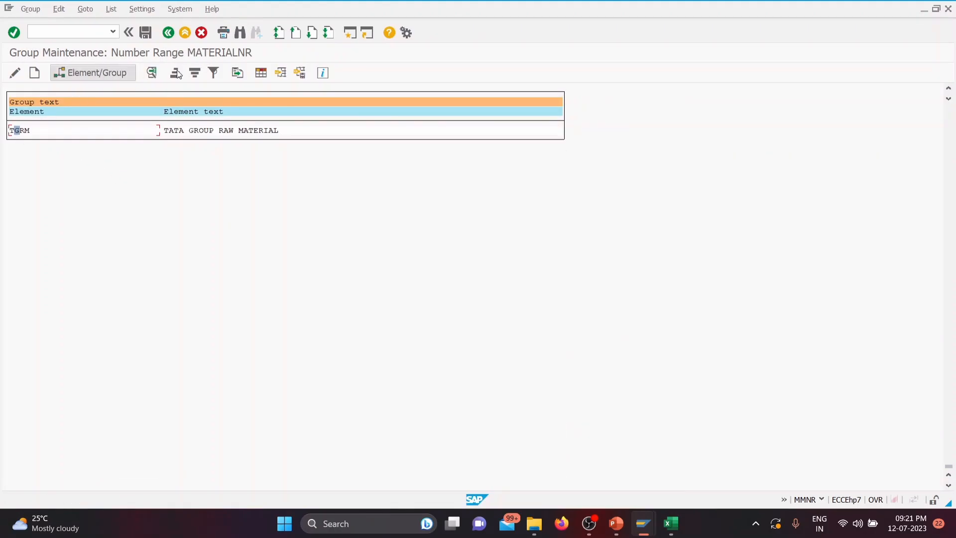
left_click(95, 73)
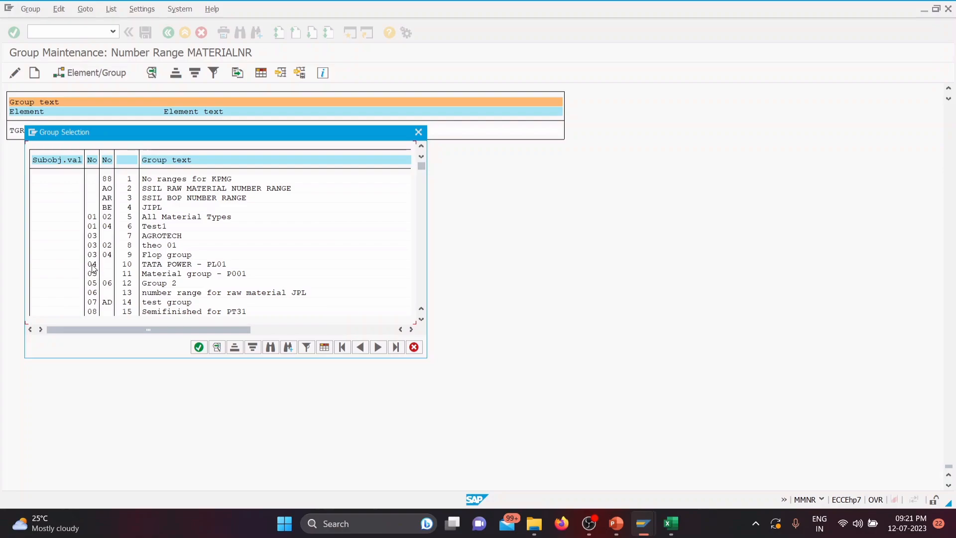
scroll(131, 252, "down", 3)
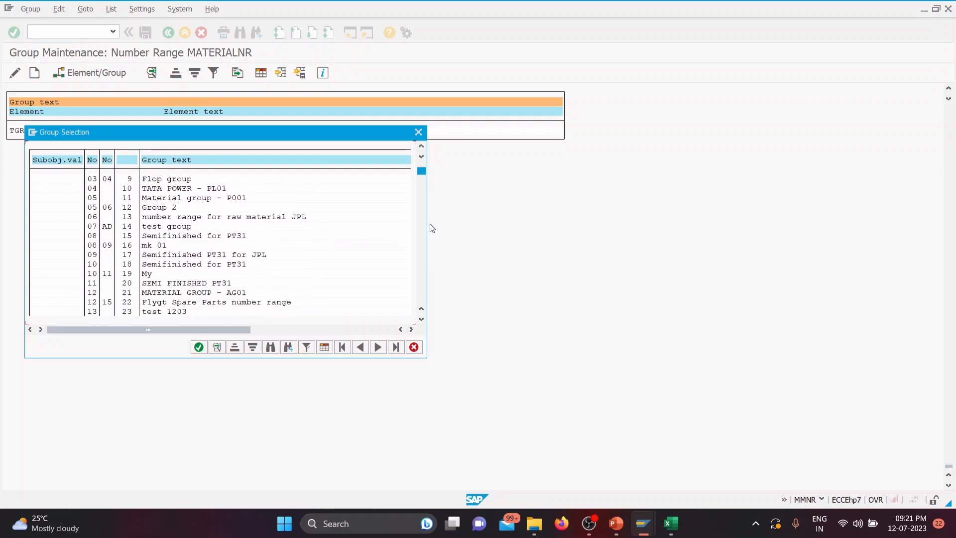
left_click_drag(422, 172, 417, 301)
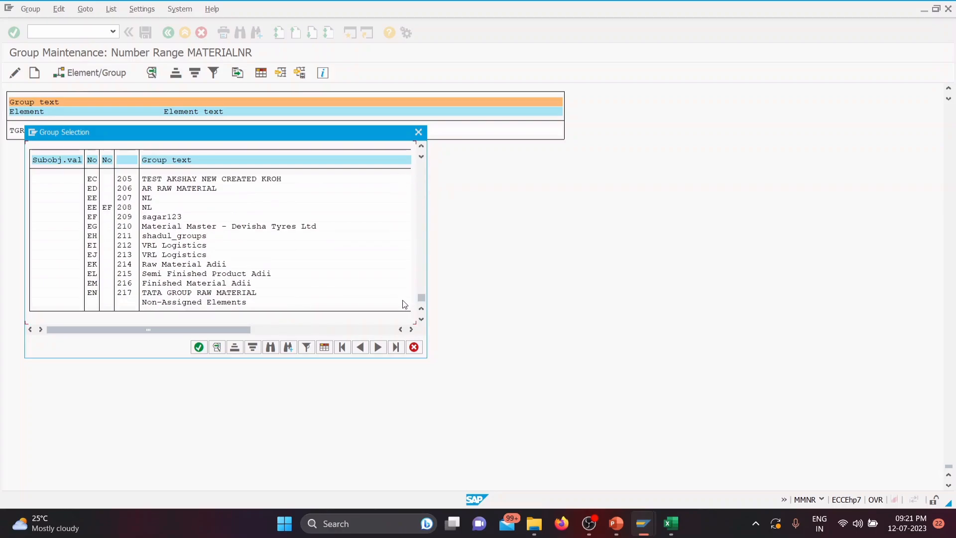
scroll(282, 282, "up", 3)
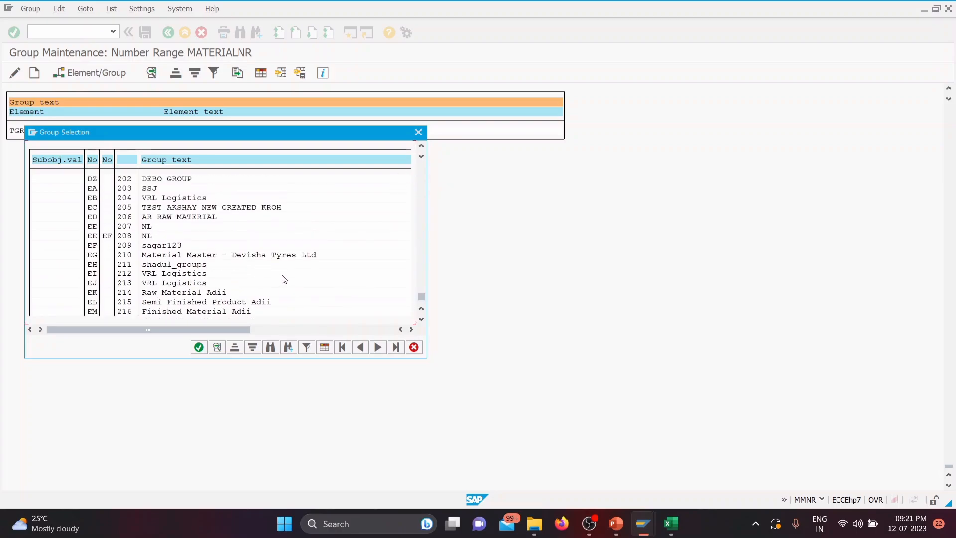
left_click(423, 289)
left_click_drag(420, 288, 421, 173)
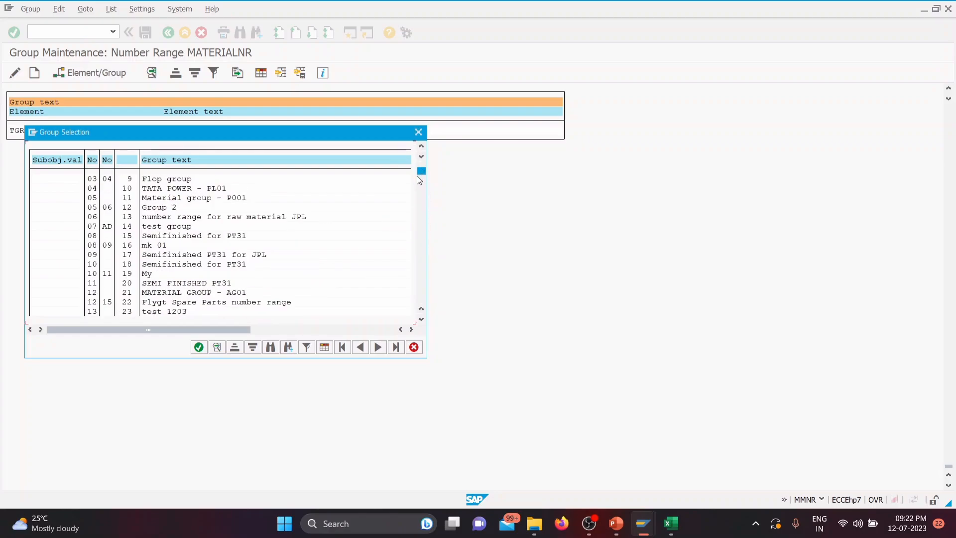
double_click(93, 188)
left_click(146, 32)
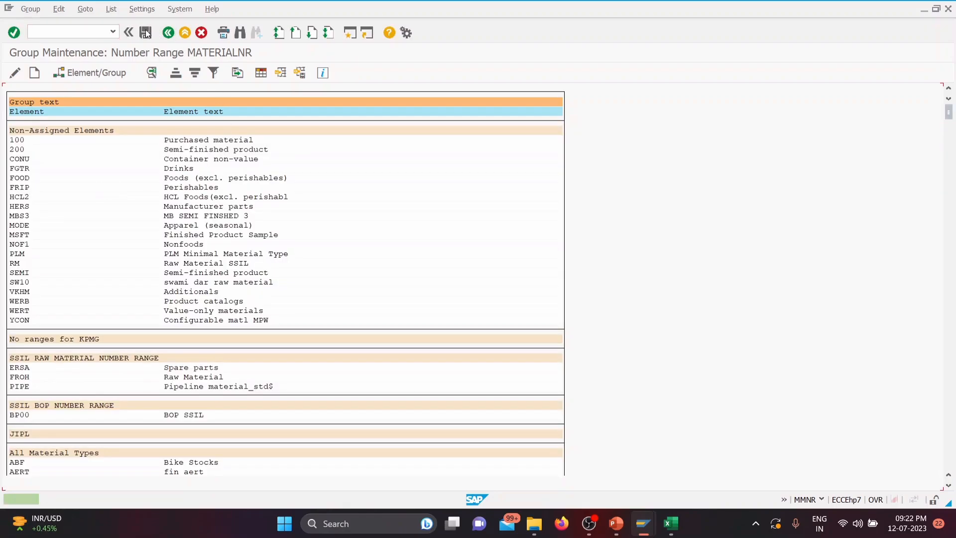
Step: Switch to the Create Material session, dismiss its information message and restart transaction MM01 to retry the TATA GROUP RAW MATERIAL
mouse_move(642, 533)
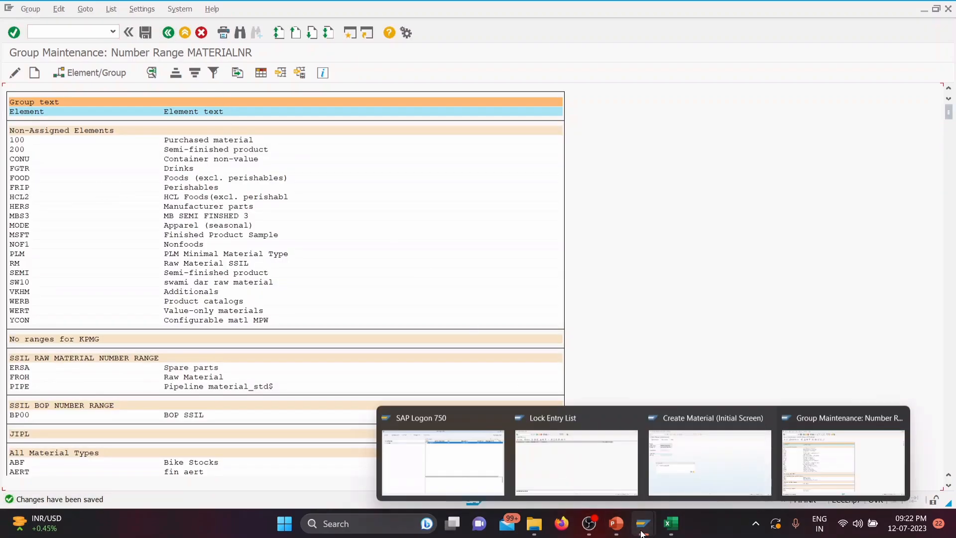
left_click(671, 468)
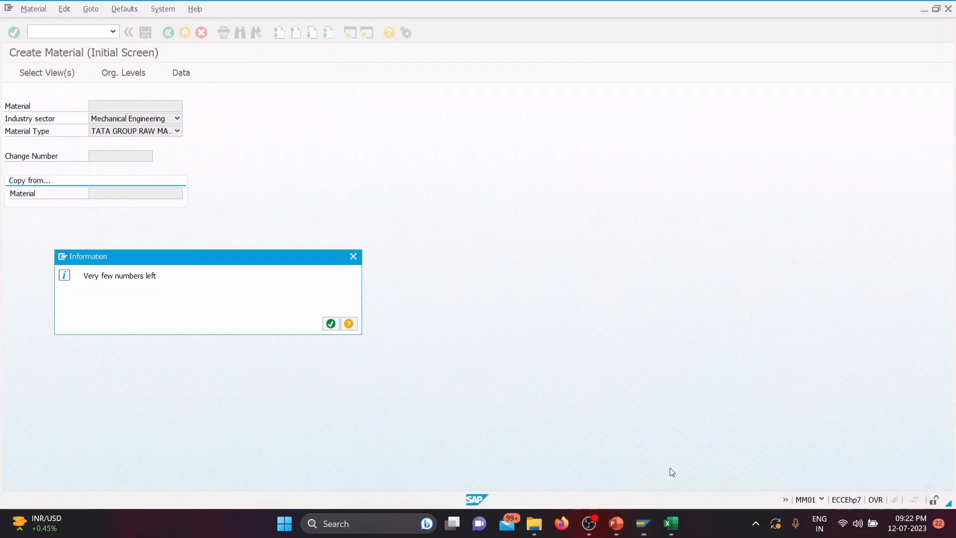
left_click(355, 257)
left_click(354, 257)
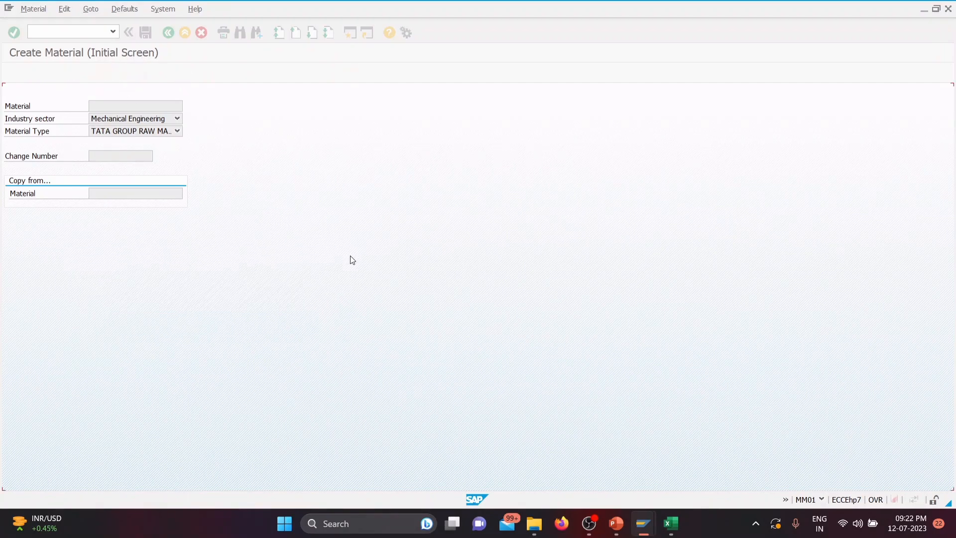
left_click(113, 32)
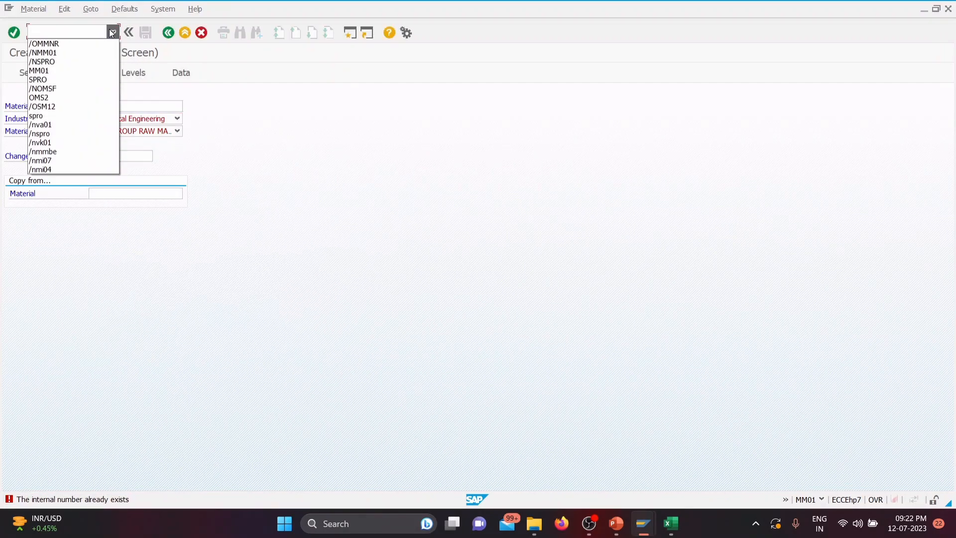
left_click(82, 52)
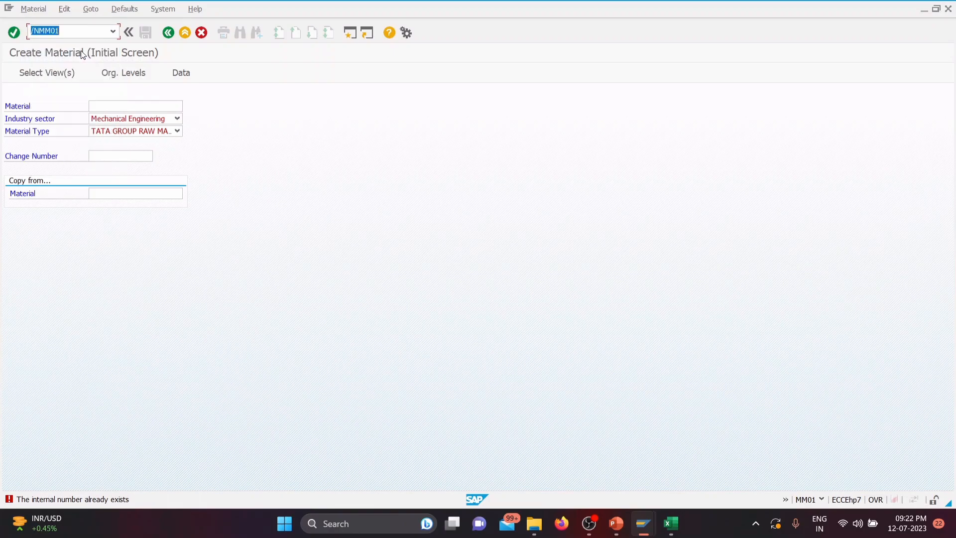
key("Return")
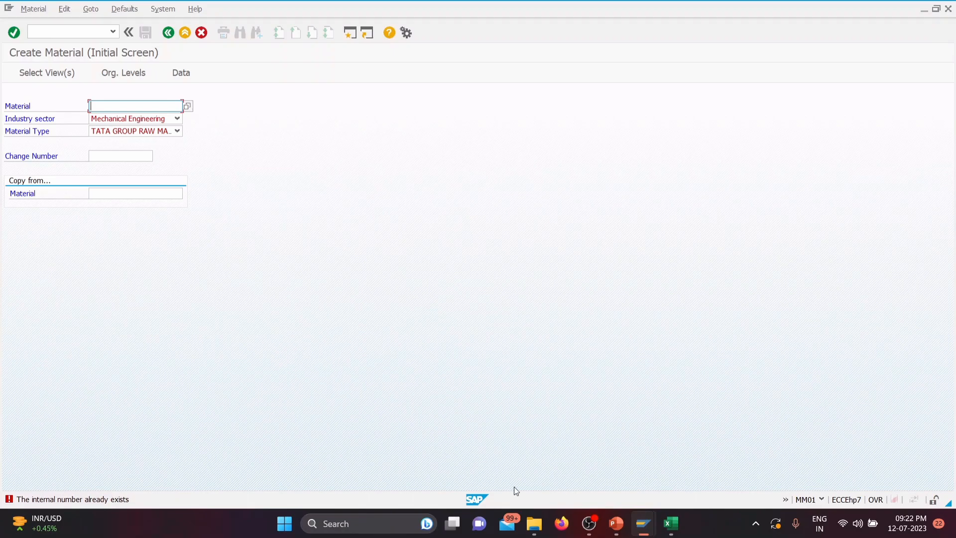
Step: Return to the Group Maintenance session, search for TGRM and check which number range group it belongs to
mouse_move(643, 522)
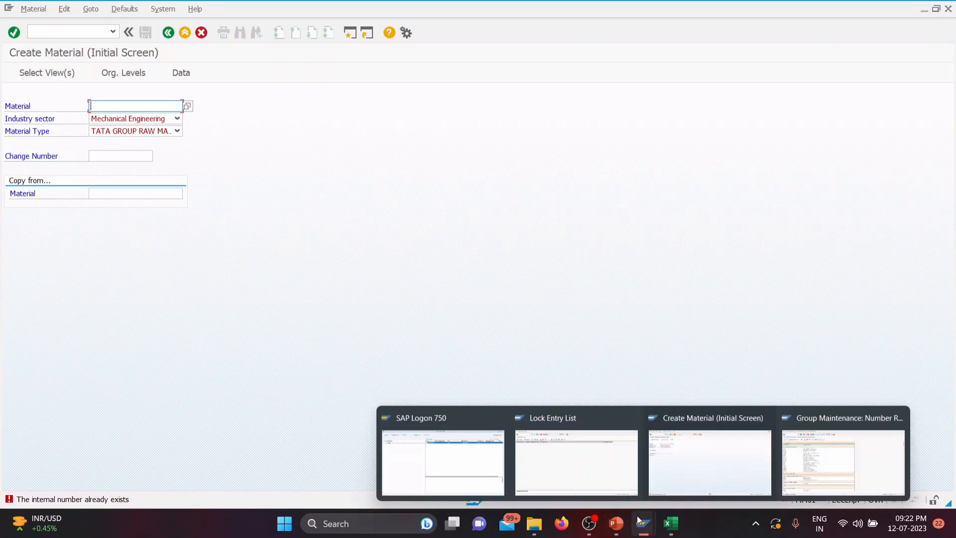
left_click(822, 470)
left_click(240, 32)
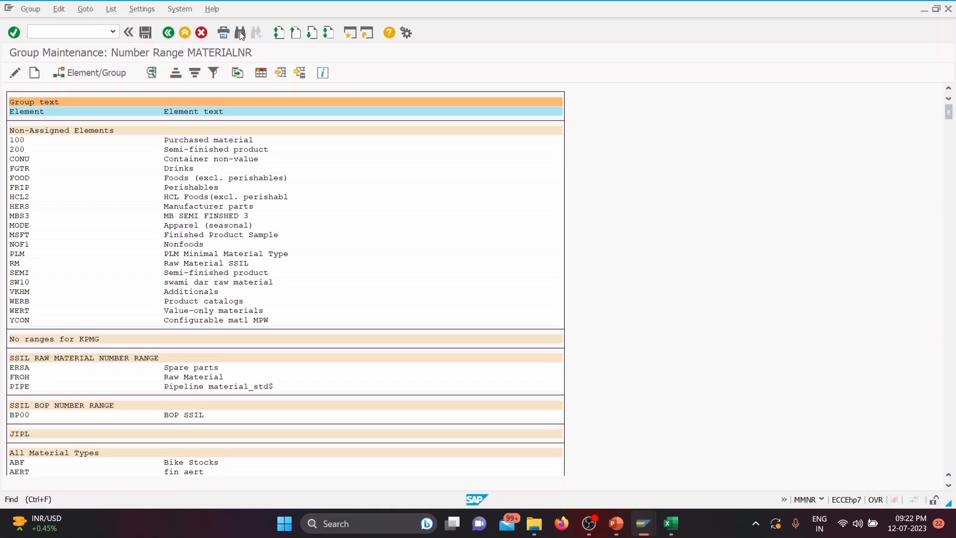
left_click(330, 237)
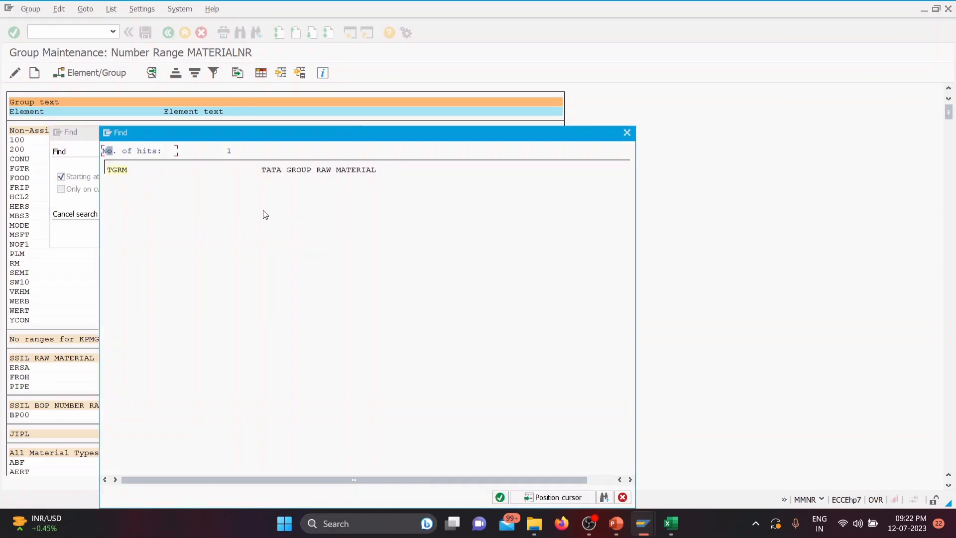
left_click(127, 170)
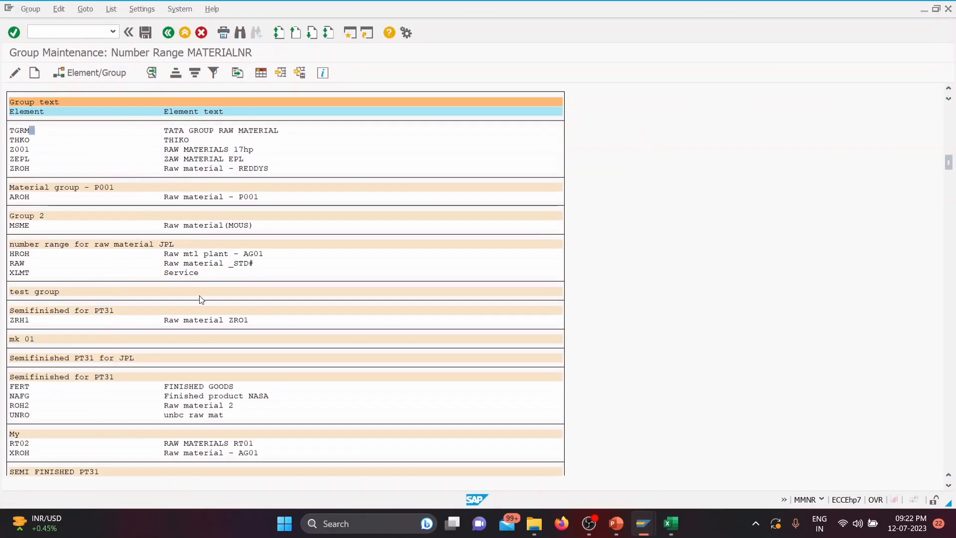
scroll(201, 299, "up", 4)
scroll(201, 298, "up", 2)
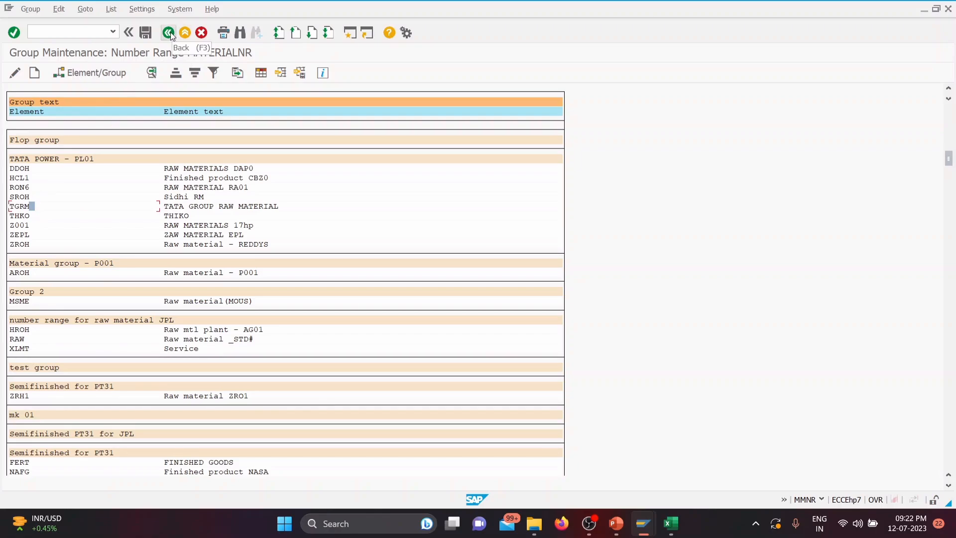
left_click(16, 206)
left_click(97, 74)
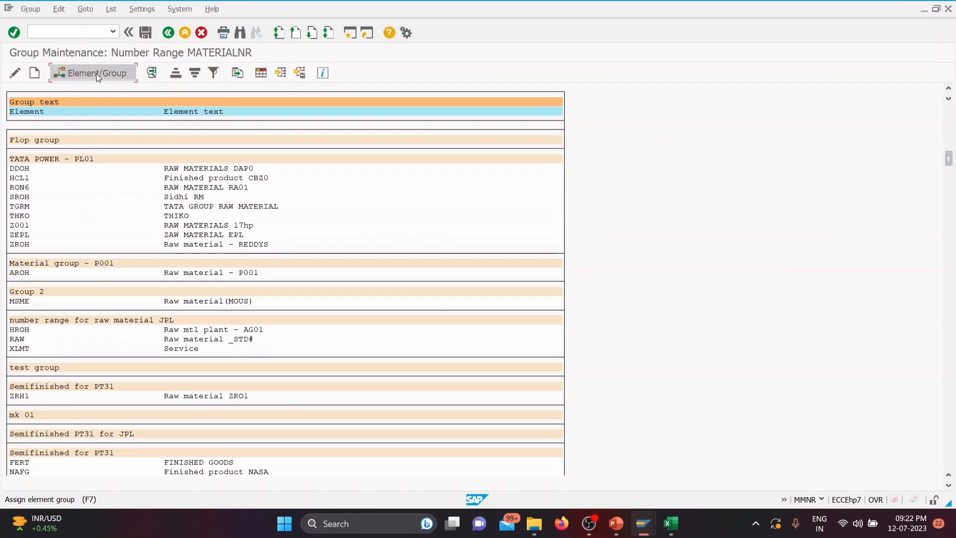
scroll(219, 234, "down", 2)
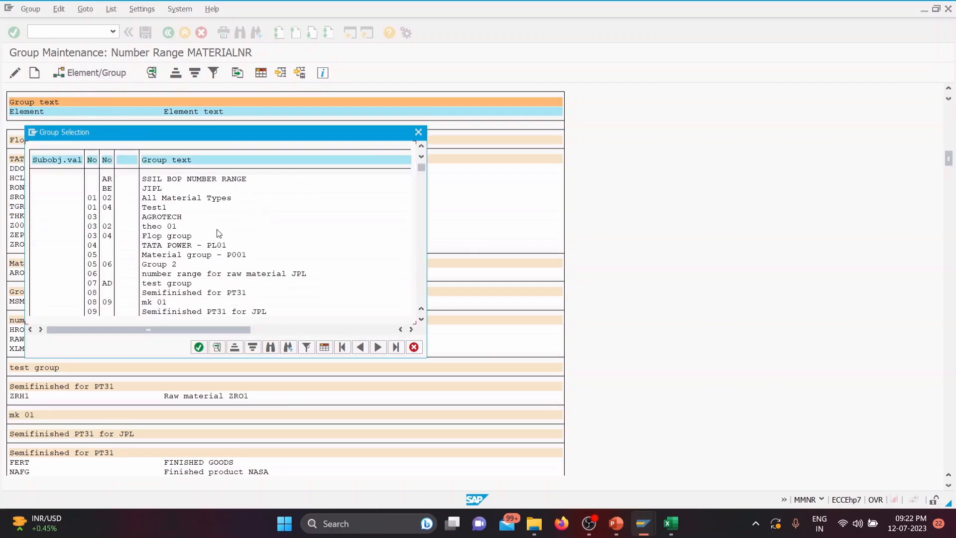
scroll(219, 233, "down", 1)
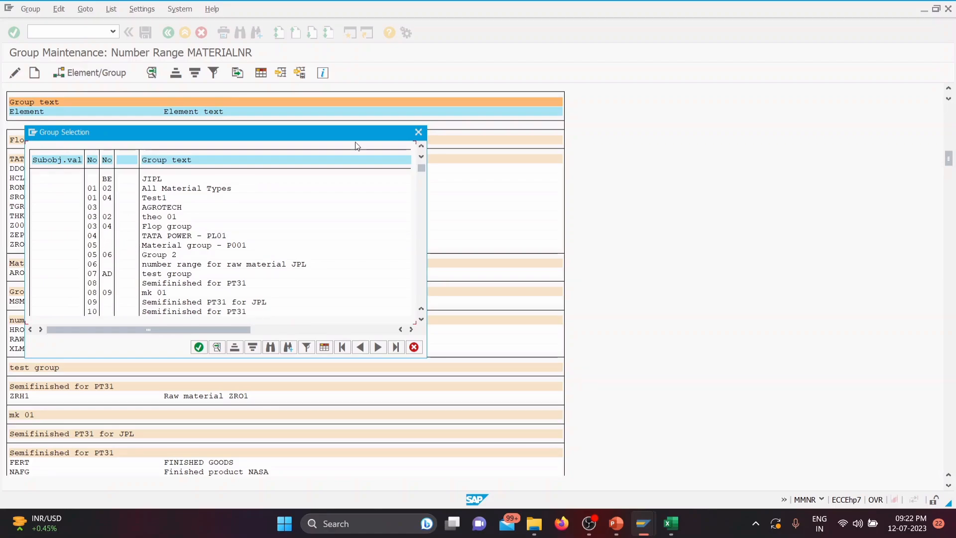
left_click(418, 132)
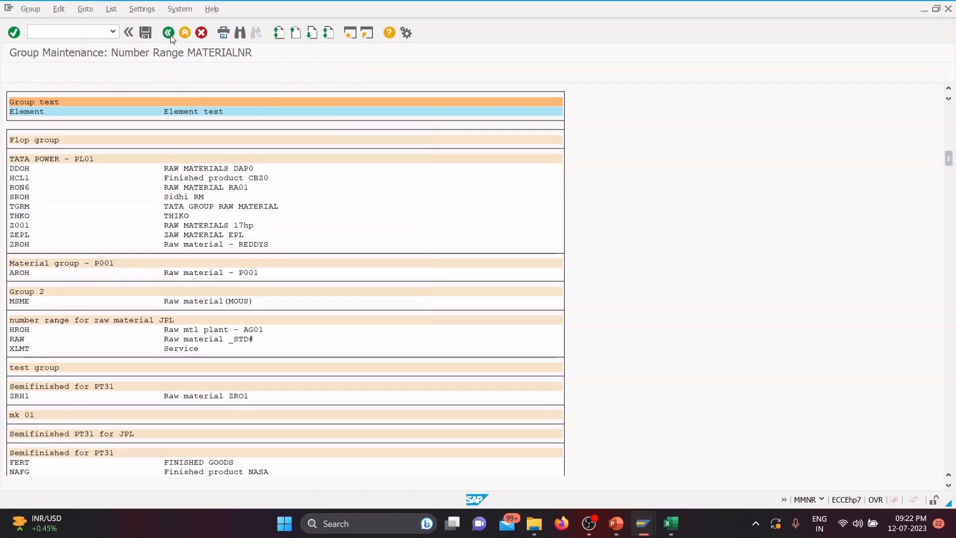
Step: Leave the group maintenance and review the number statuses of the first material master intervals
left_click(169, 34)
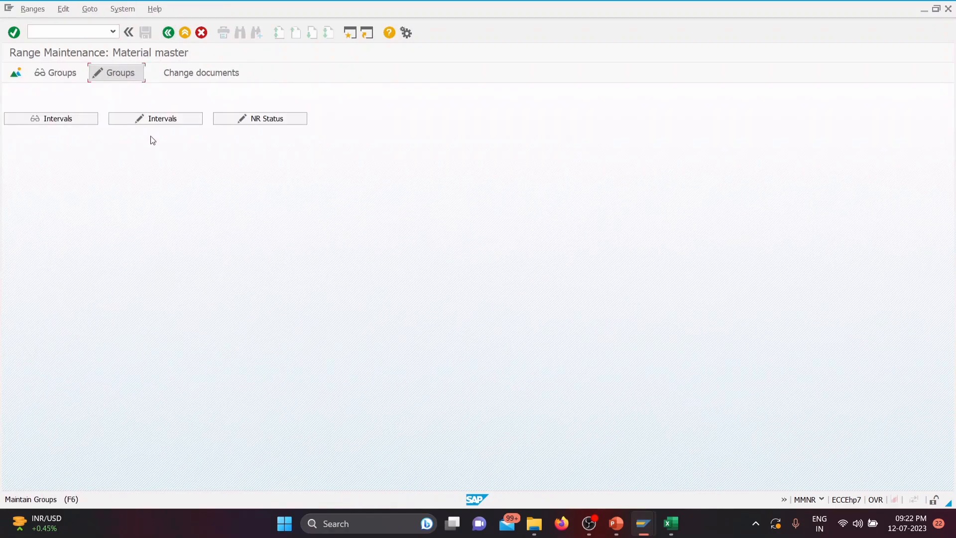
left_click(149, 120)
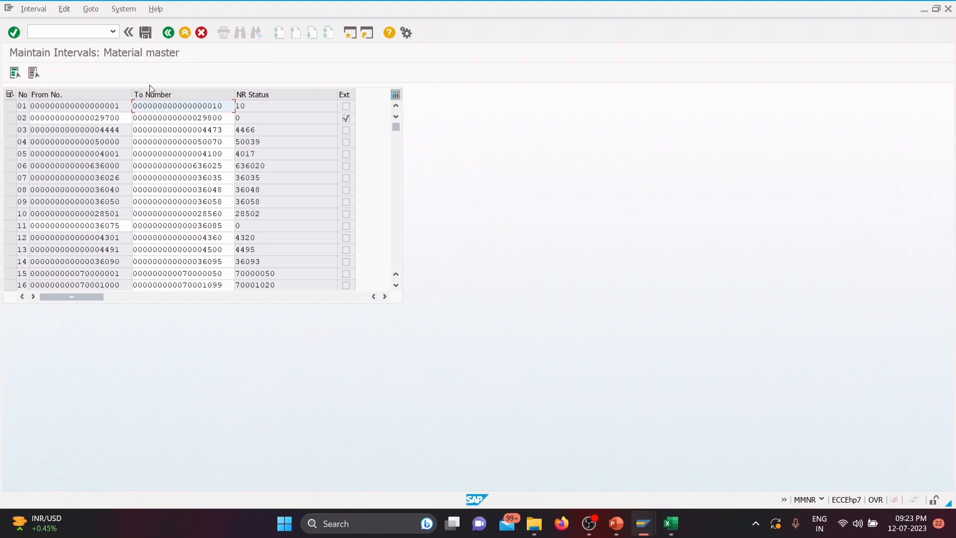
left_click(167, 33)
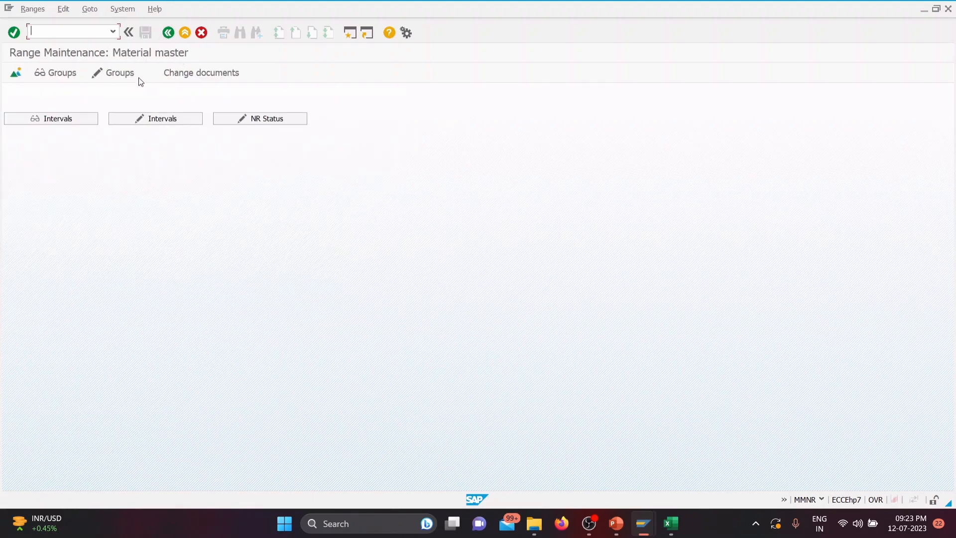
Step: Find material type TGRM in the number range groups, assign it to Material group - P001 with number range 05 and save
left_click(118, 73)
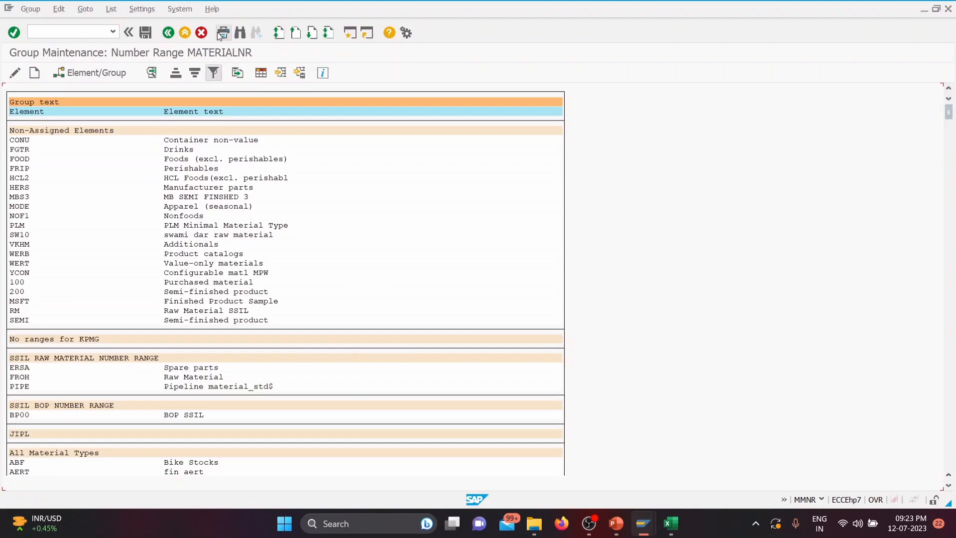
left_click(240, 33)
left_click(330, 237)
double_click(124, 172)
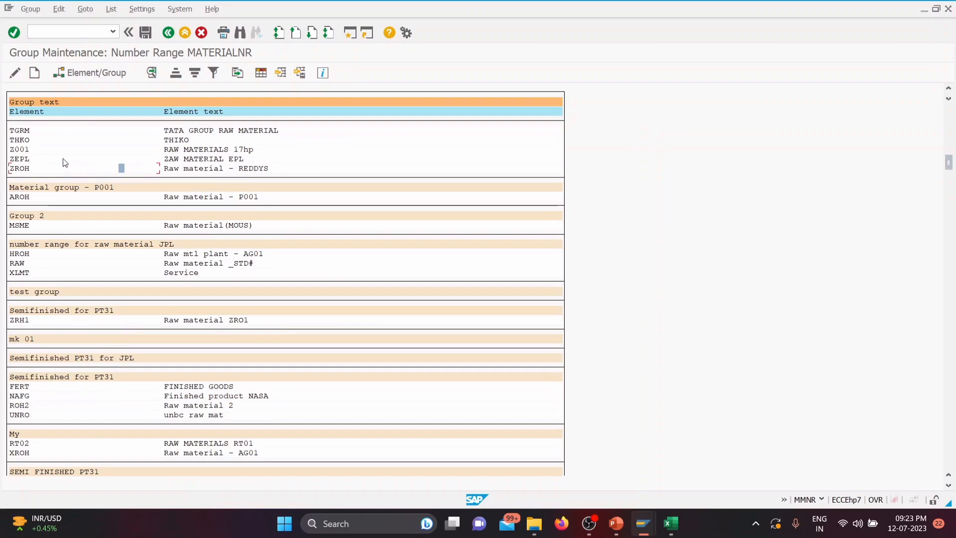
left_click(42, 128)
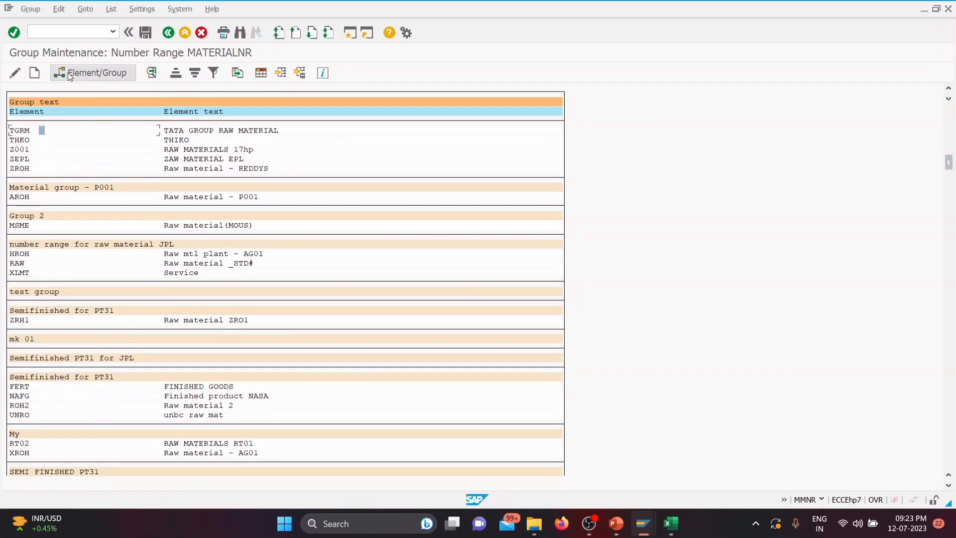
left_click(68, 74)
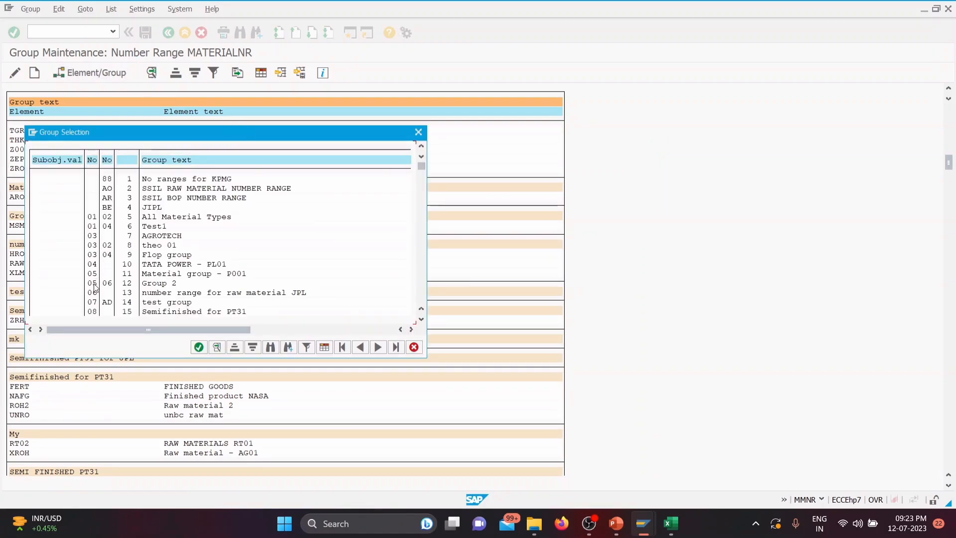
left_click(94, 274)
double_click(93, 273)
left_click(145, 33)
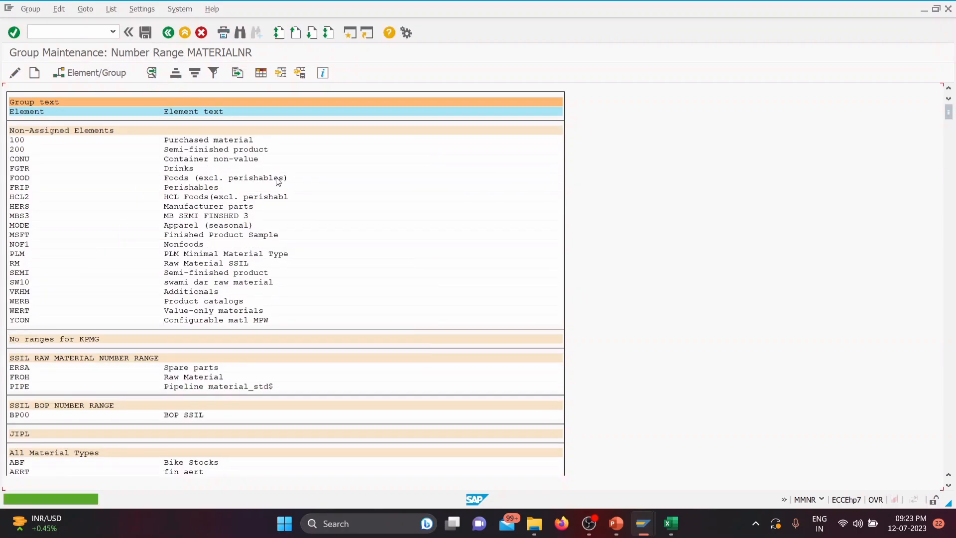
Step: Switch to the Create Material session, restart MM01 and bring up the view selection for a Mechanical Engineering TATA GROUP RAW MATERIAL
mouse_move(643, 523)
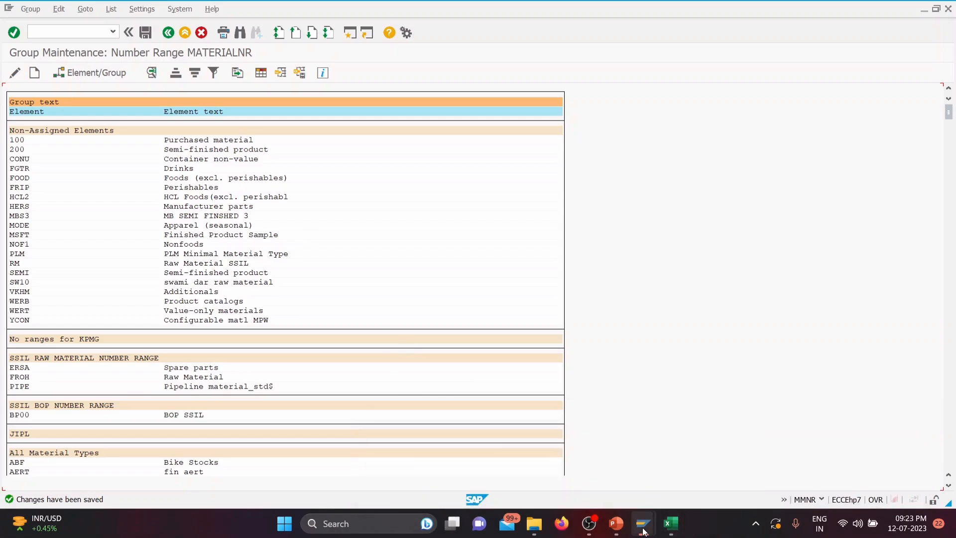
left_click(706, 469)
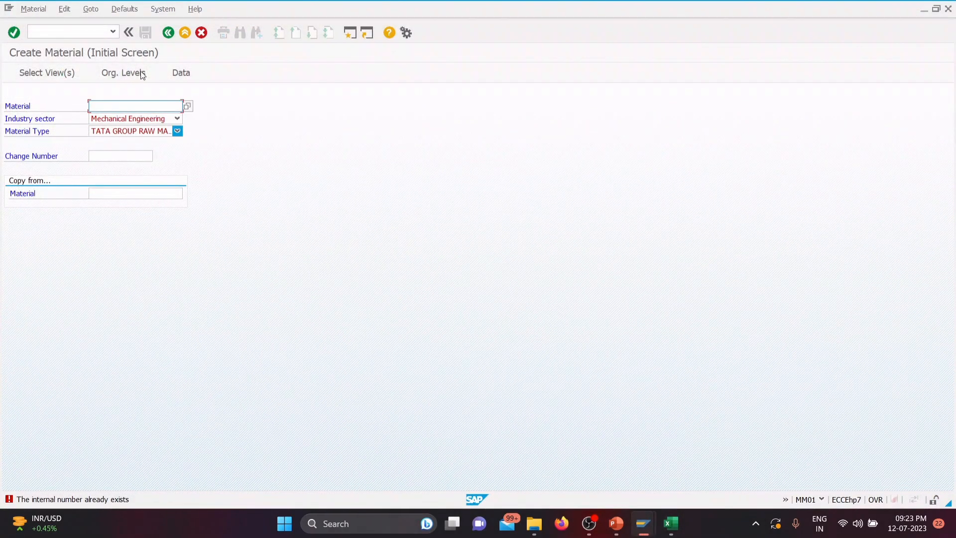
left_click(168, 33)
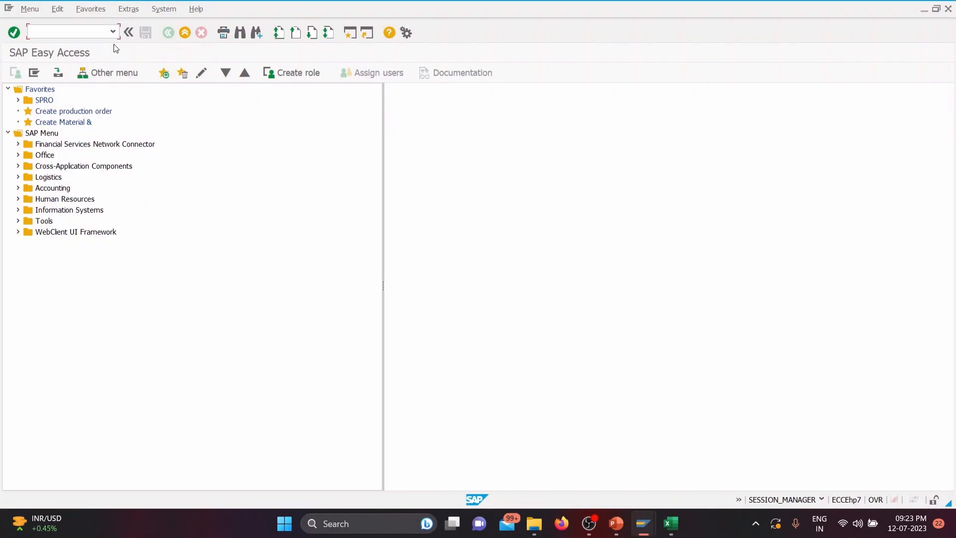
left_click(113, 32)
left_click(104, 44)
key("Return")
key("Return")
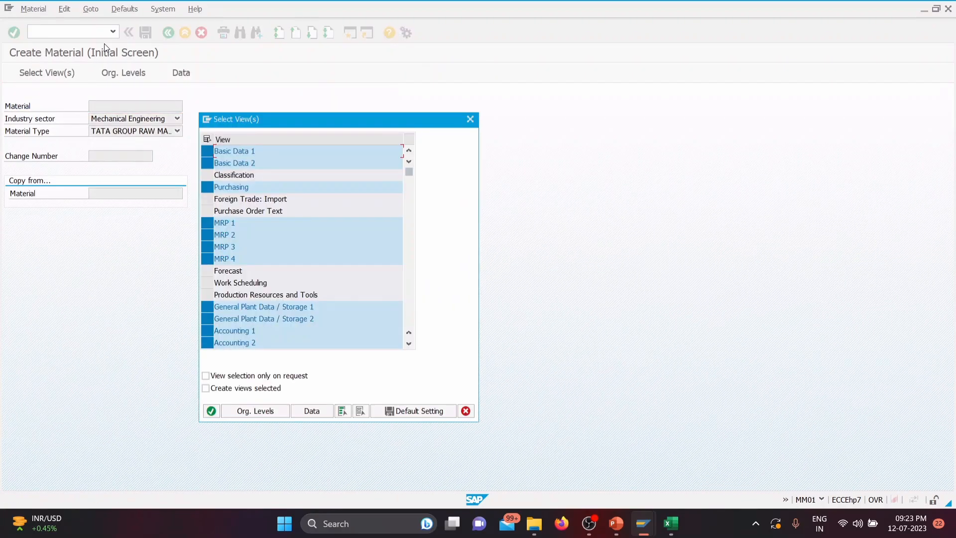
Step: Deselect the views Basic Data 2, MRP 1 to MRP 4, General Plant Data / Storage 2 and Accounting 2, and confirm the selection
left_click(208, 163)
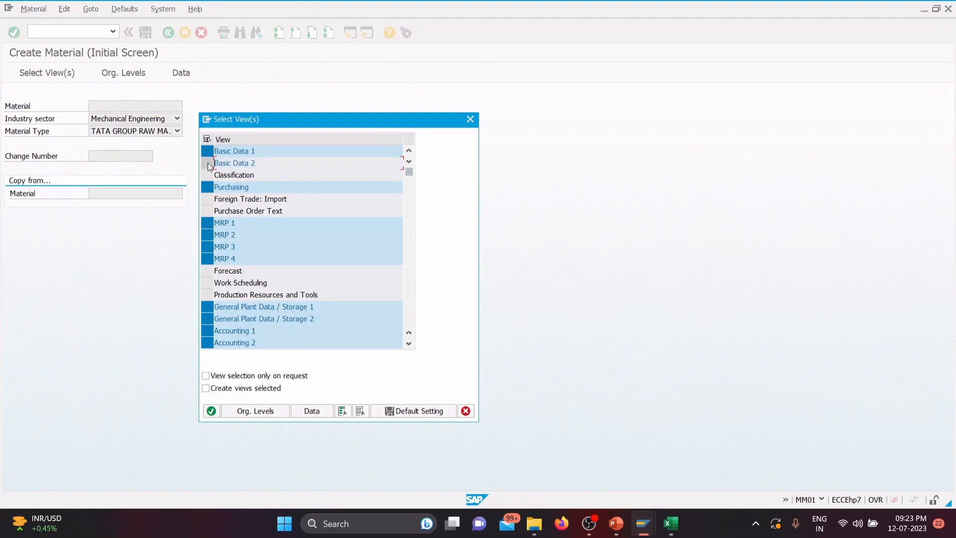
left_click(211, 222)
left_click(210, 234)
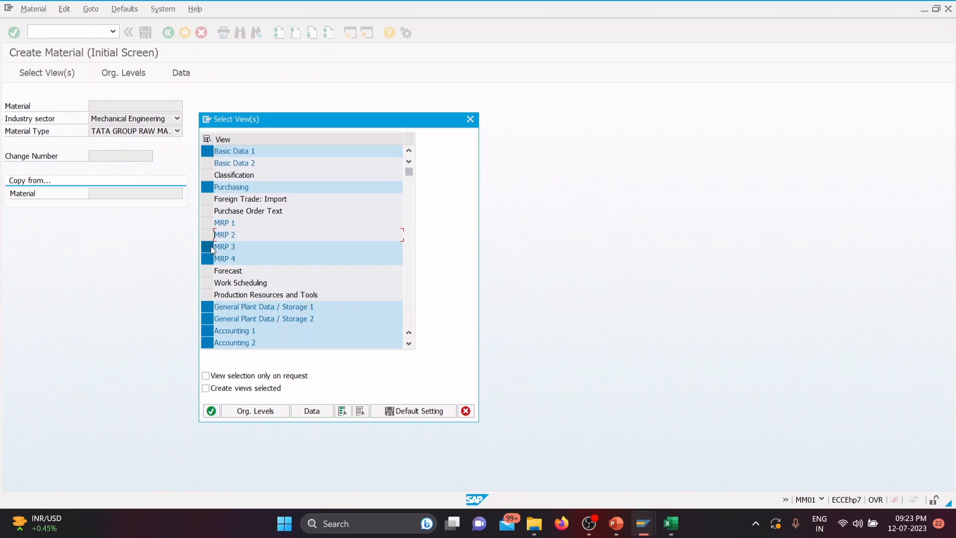
left_click(207, 246)
left_click(212, 258)
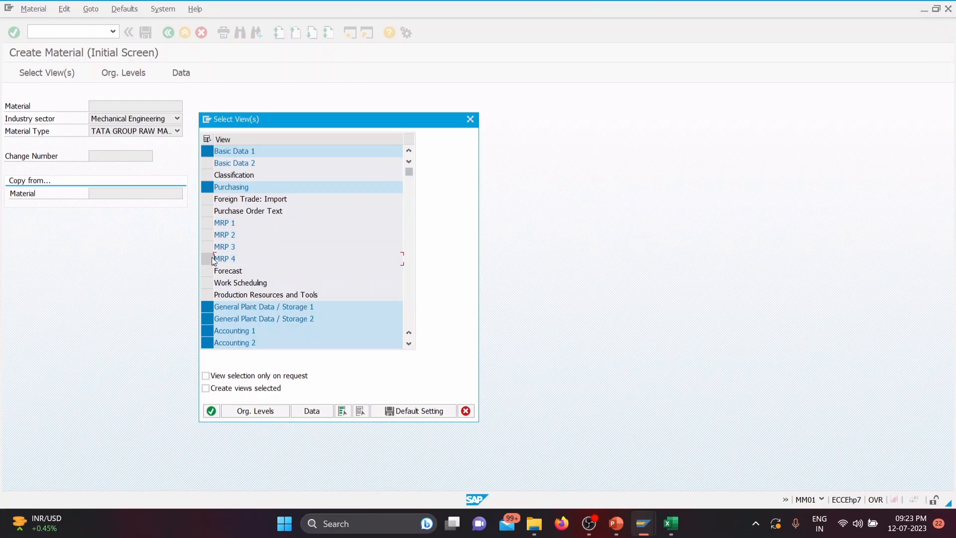
left_click(205, 318)
left_click(208, 342)
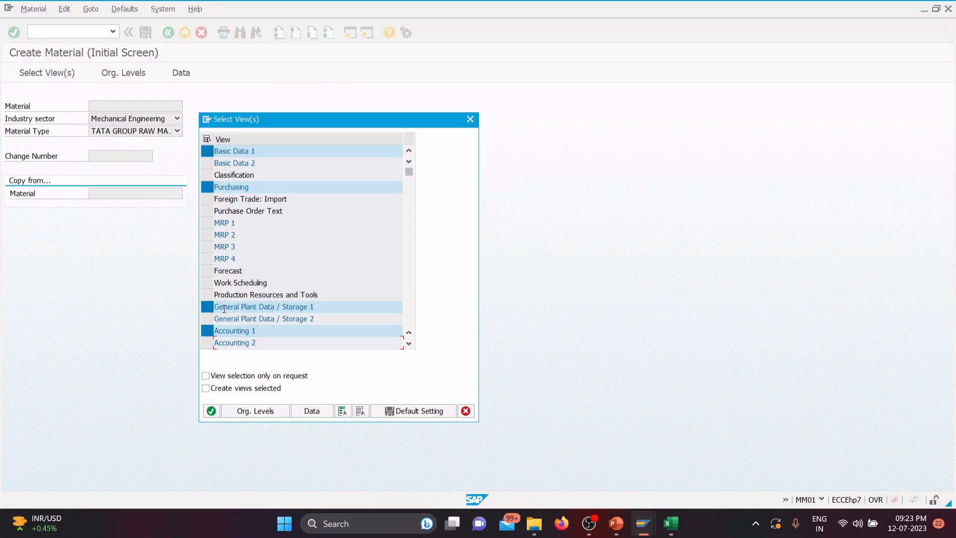
left_click(211, 411)
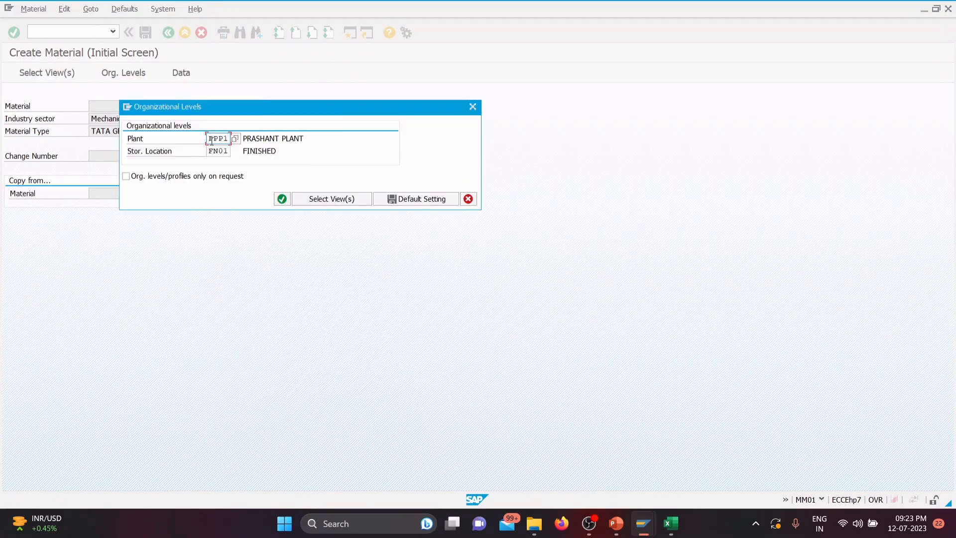
Step: Set the organizational levels to plant TGP1 and storage location SL01 and continue to the material data
double_click(212, 140)
key("BackSpace")
type("TG")
left_click_drag(208, 151, 233, 152)
type("SL01")
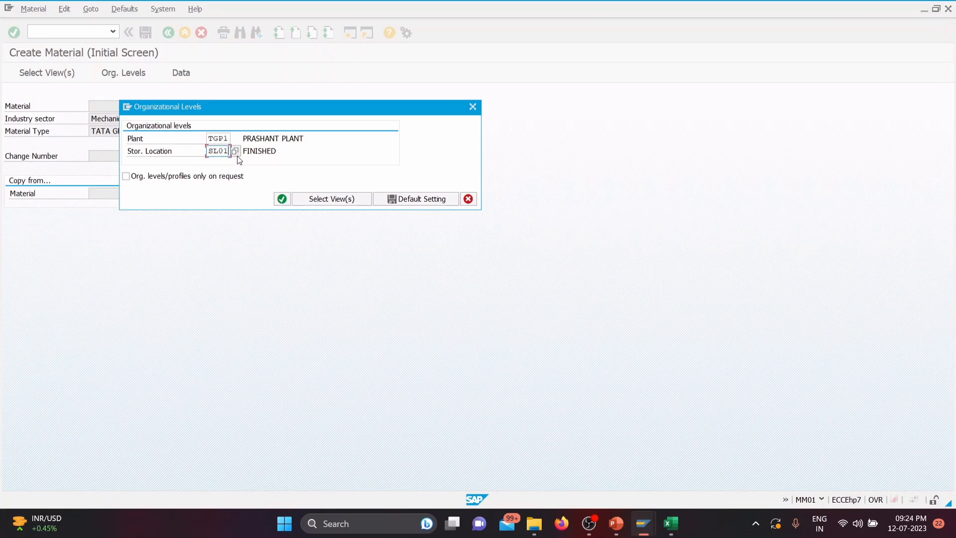
key("Return")
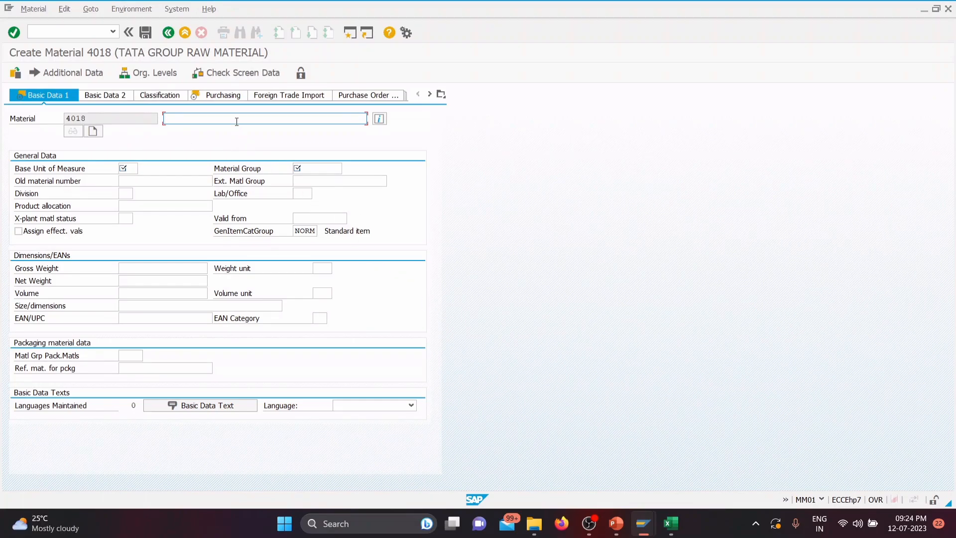
Step: Enter description TATA GROUP RAW MATERIAL 02, base unit EA and material group TGMECH in the basic data and continue to purchasing
left_click(233, 118)
left_click(218, 131)
type("02")
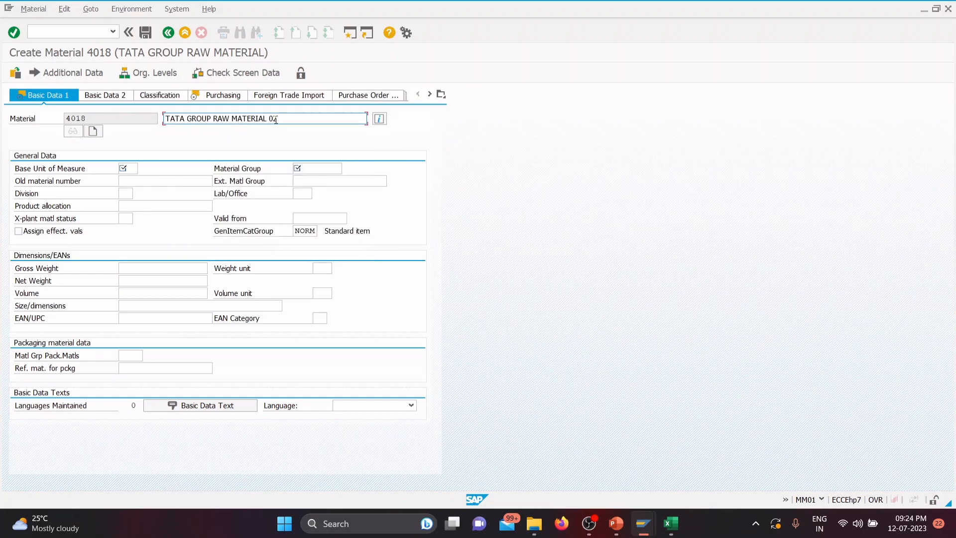
left_click(138, 168)
type("ea")
left_click(317, 167)
left_click(318, 178)
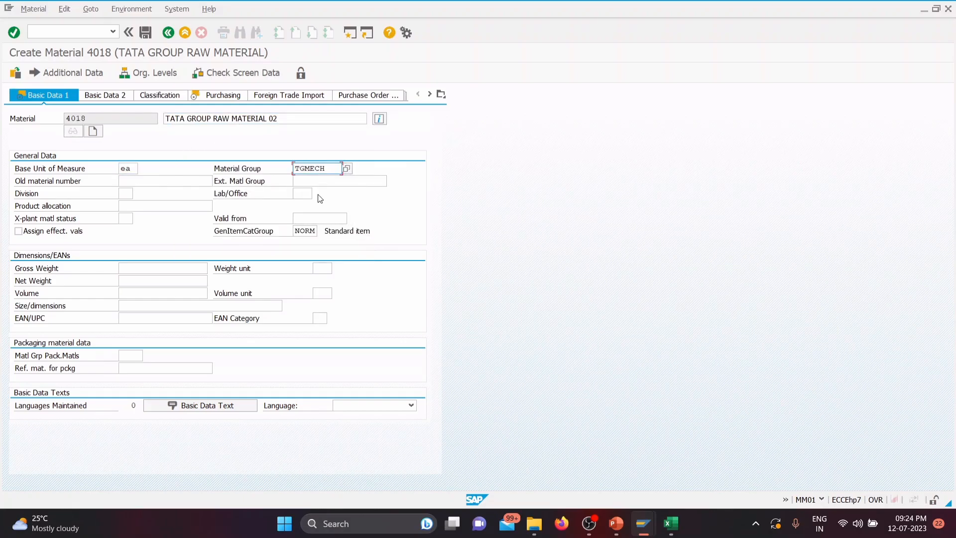
key("Return")
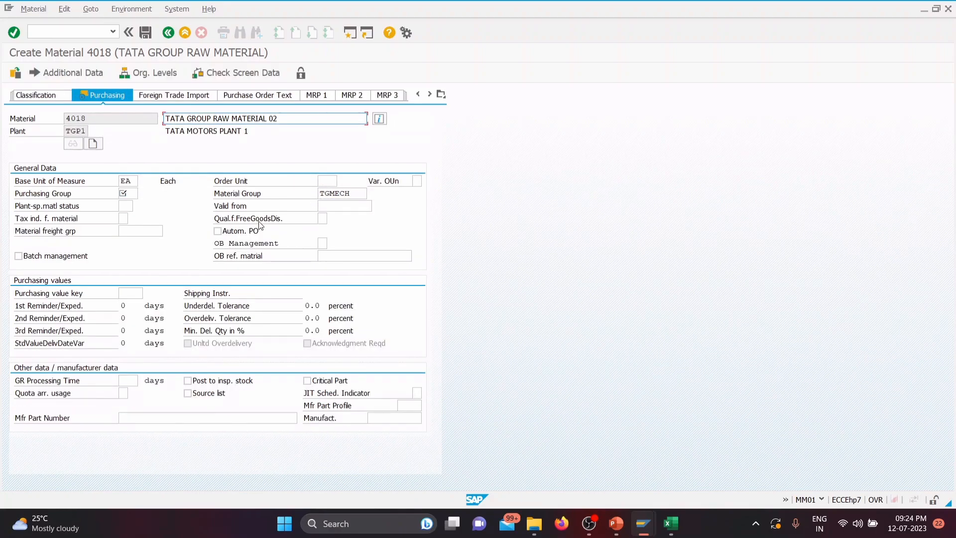
Step: Set the purchasing group to TG1 and continue through the remaining views to the Accounting 1 data
left_click(133, 194)
key("space")
left_click(135, 208)
key("Return")
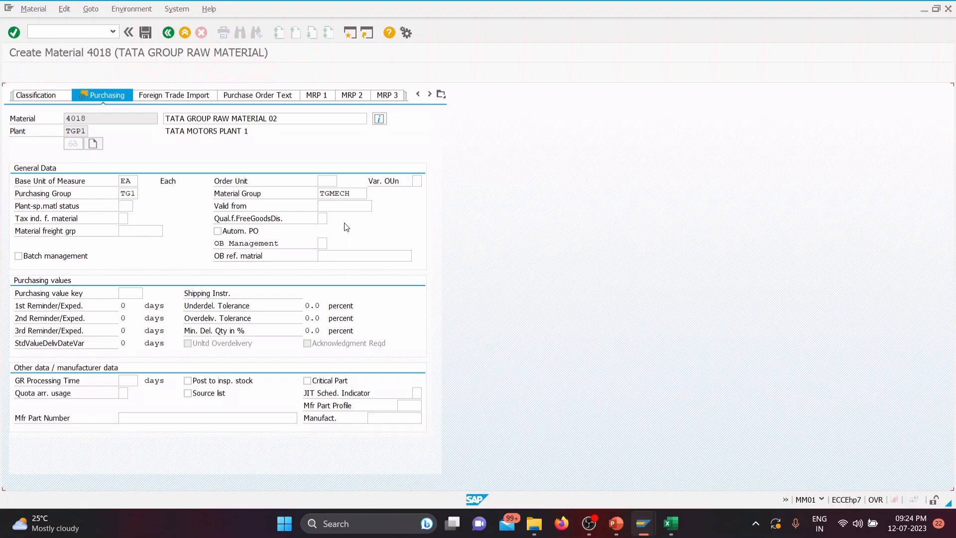
key("Return")
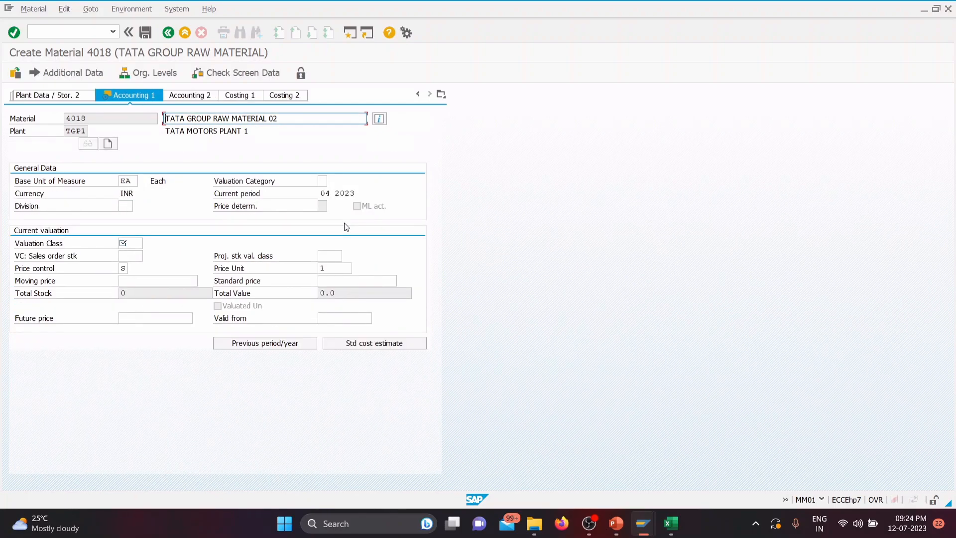
Step: Set the valuation class to 3000 Raw materials and the standard price to 150, and save the material
left_click(138, 243)
left_click(148, 243)
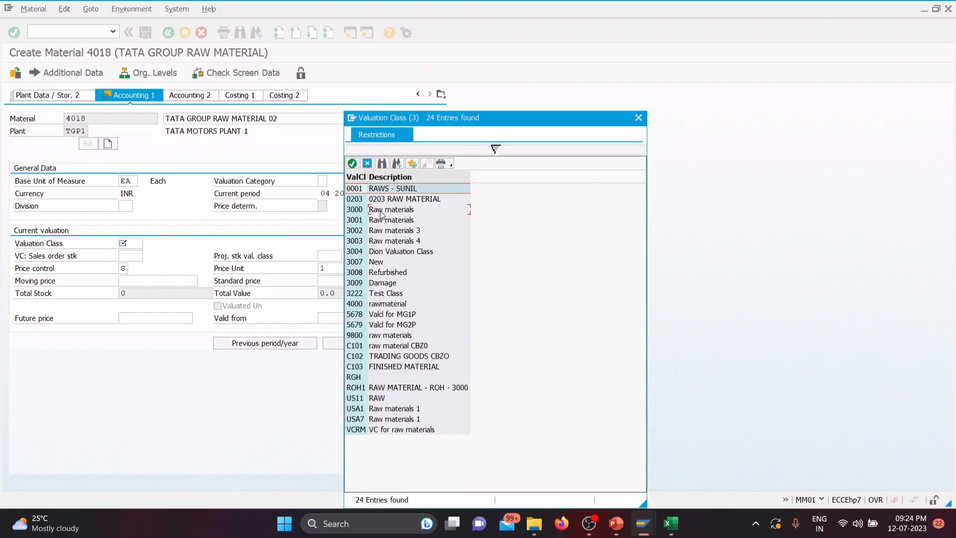
double_click(381, 211)
left_click(339, 281)
type("150")
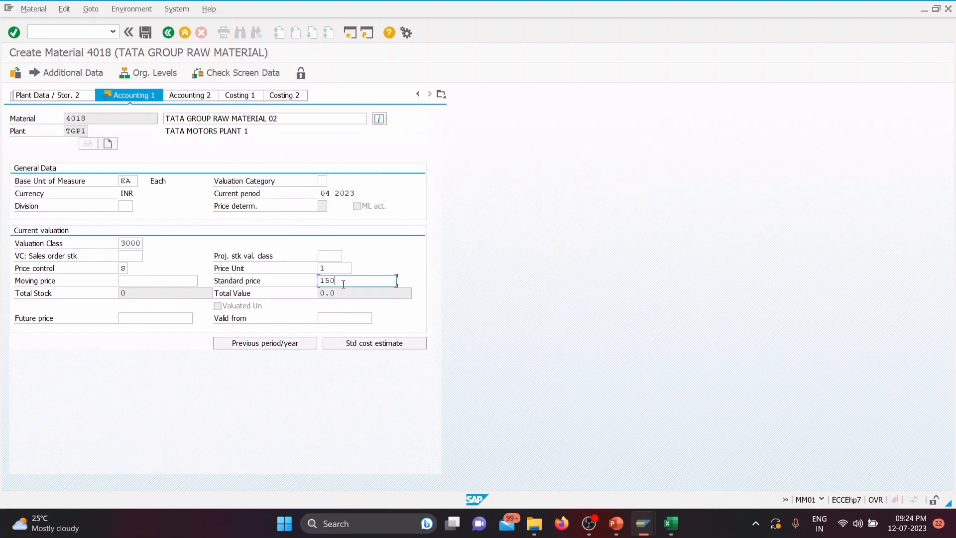
left_click(145, 33)
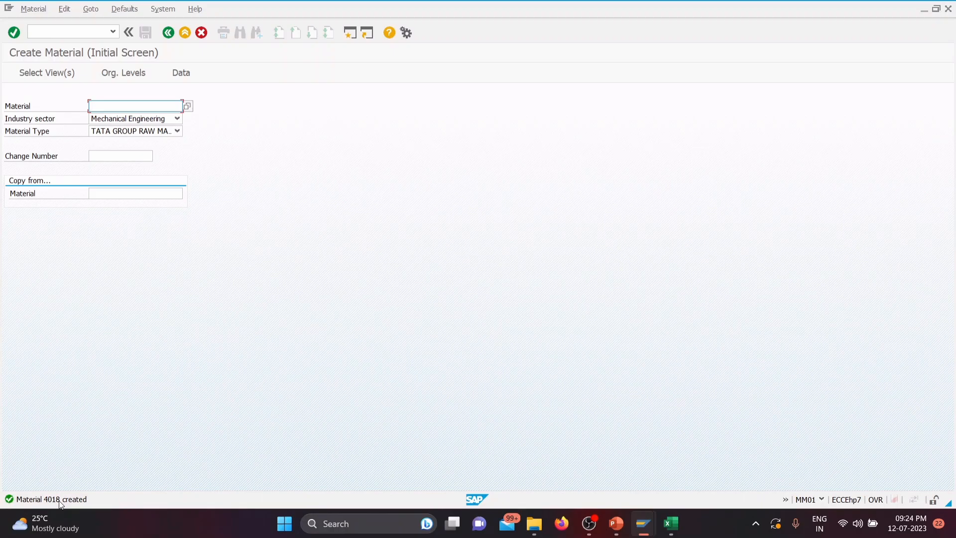
Step: Switch to the SAP DATA (1) workbook in Excel and record material 4018 in I33 and plant TGP1 in J33
left_click(681, 529)
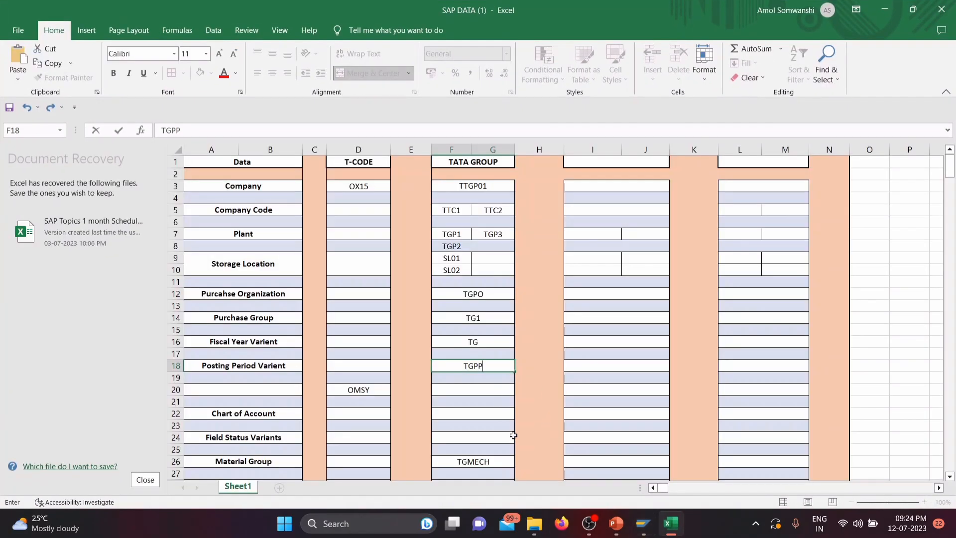
scroll(529, 388, "down", 4)
left_click(605, 412)
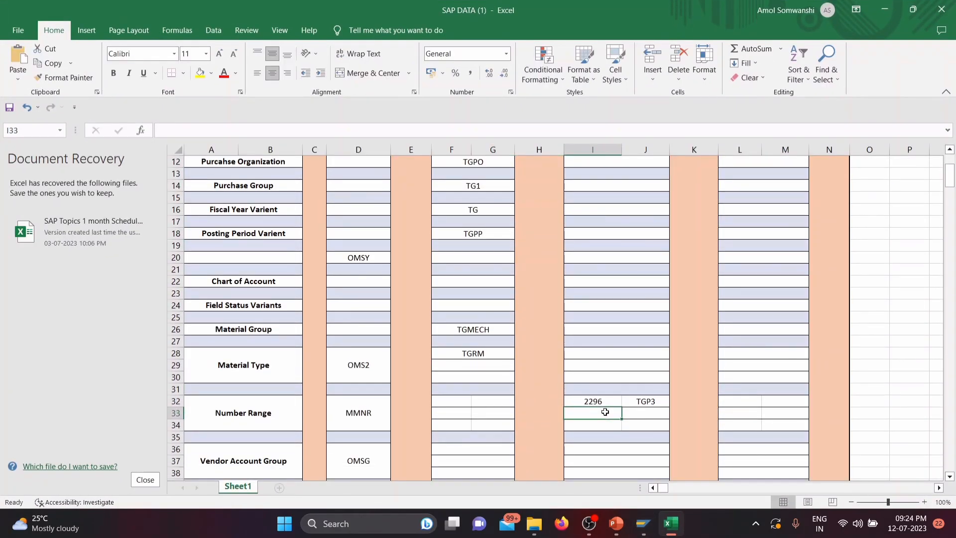
key("alt+Tab")
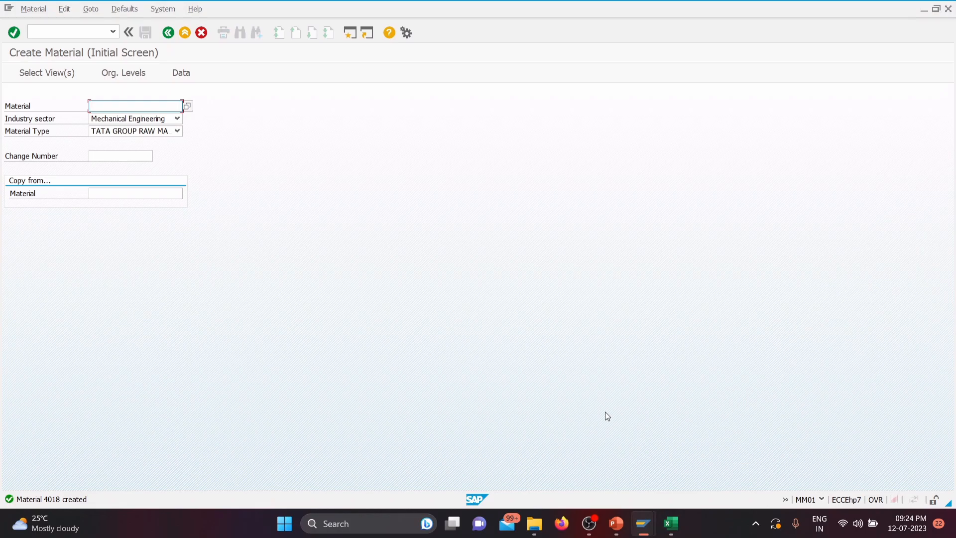
key("alt+Tab")
type("4018")
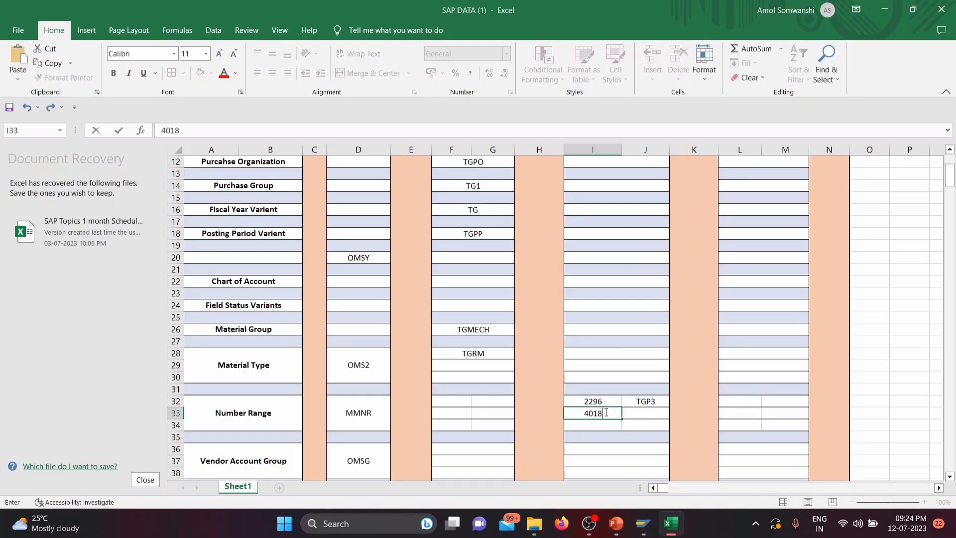
left_click(648, 415)
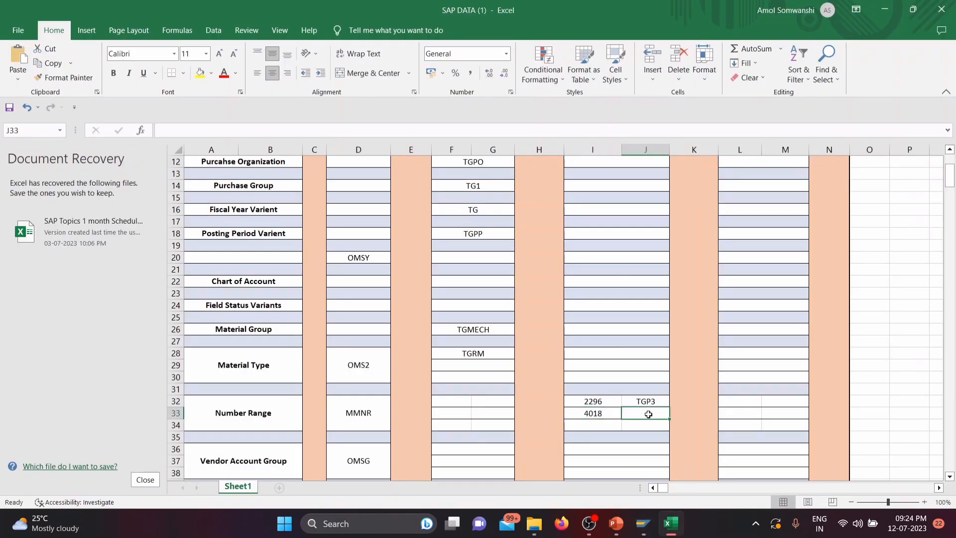
type("TP")
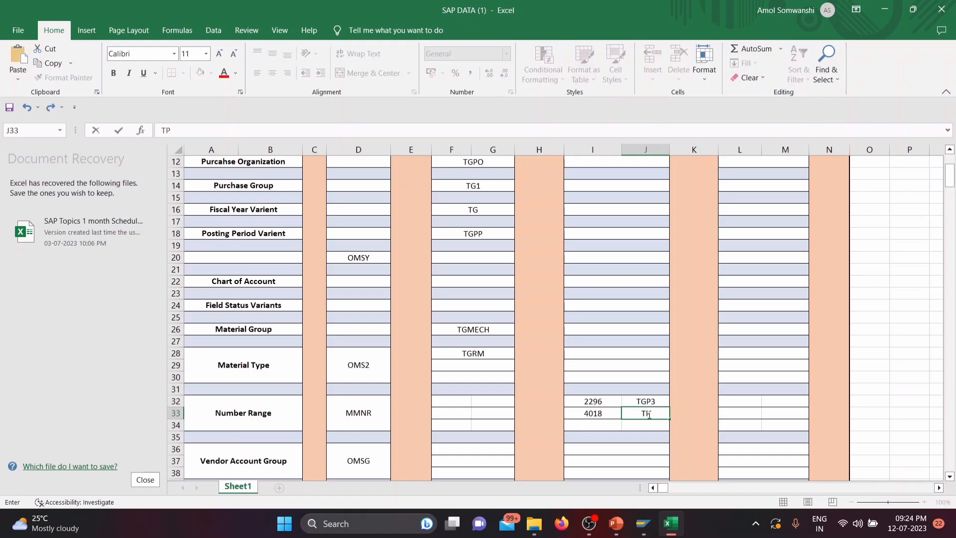
type("GP1")
Step: Minimize the workbook, switch to the 03 Material Master presentation in PowerPoint and show slide 13
left_click(889, 10)
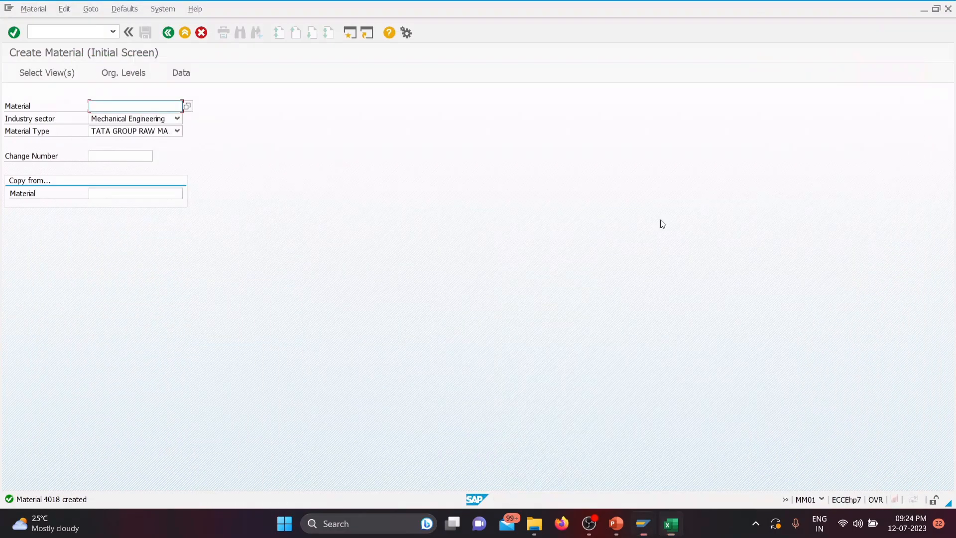
left_click(618, 523)
left_click(29, 417)
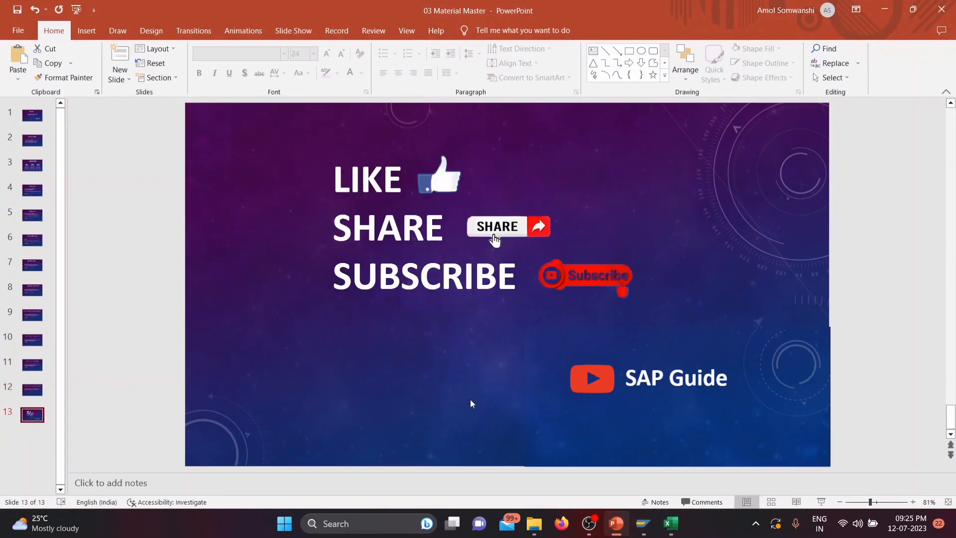